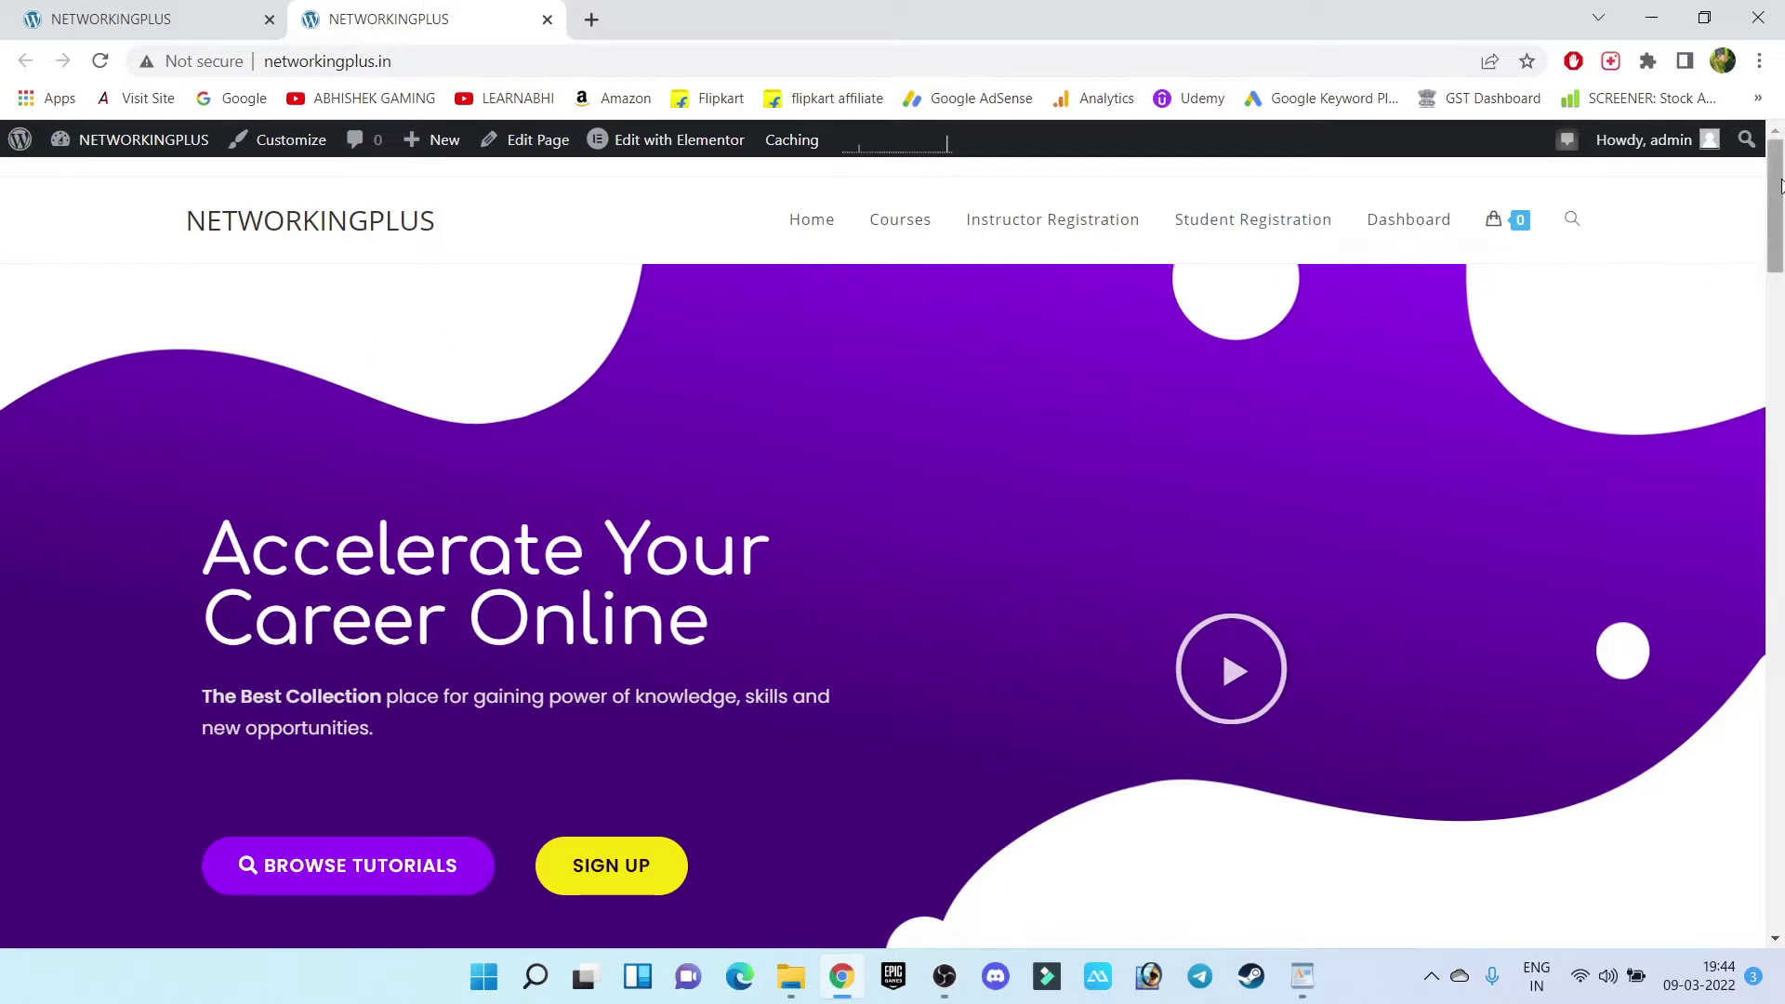
- Play the homepage intro video and dismiss its private 'Video unavailable' message
{"action": "mouse_move", "coordinate": [1780, 186]}
{"action": "left_mouse_down"}
{"action": "mouse_move", "coordinate": [1778, 453]}
{"action": "mouse_move", "coordinate": [1742, 595]}
{"action": "mouse_move", "coordinate": [1727, 829]}
{"action": "mouse_move", "coordinate": [1783, 169]}
{"action": "left_mouse_up"}
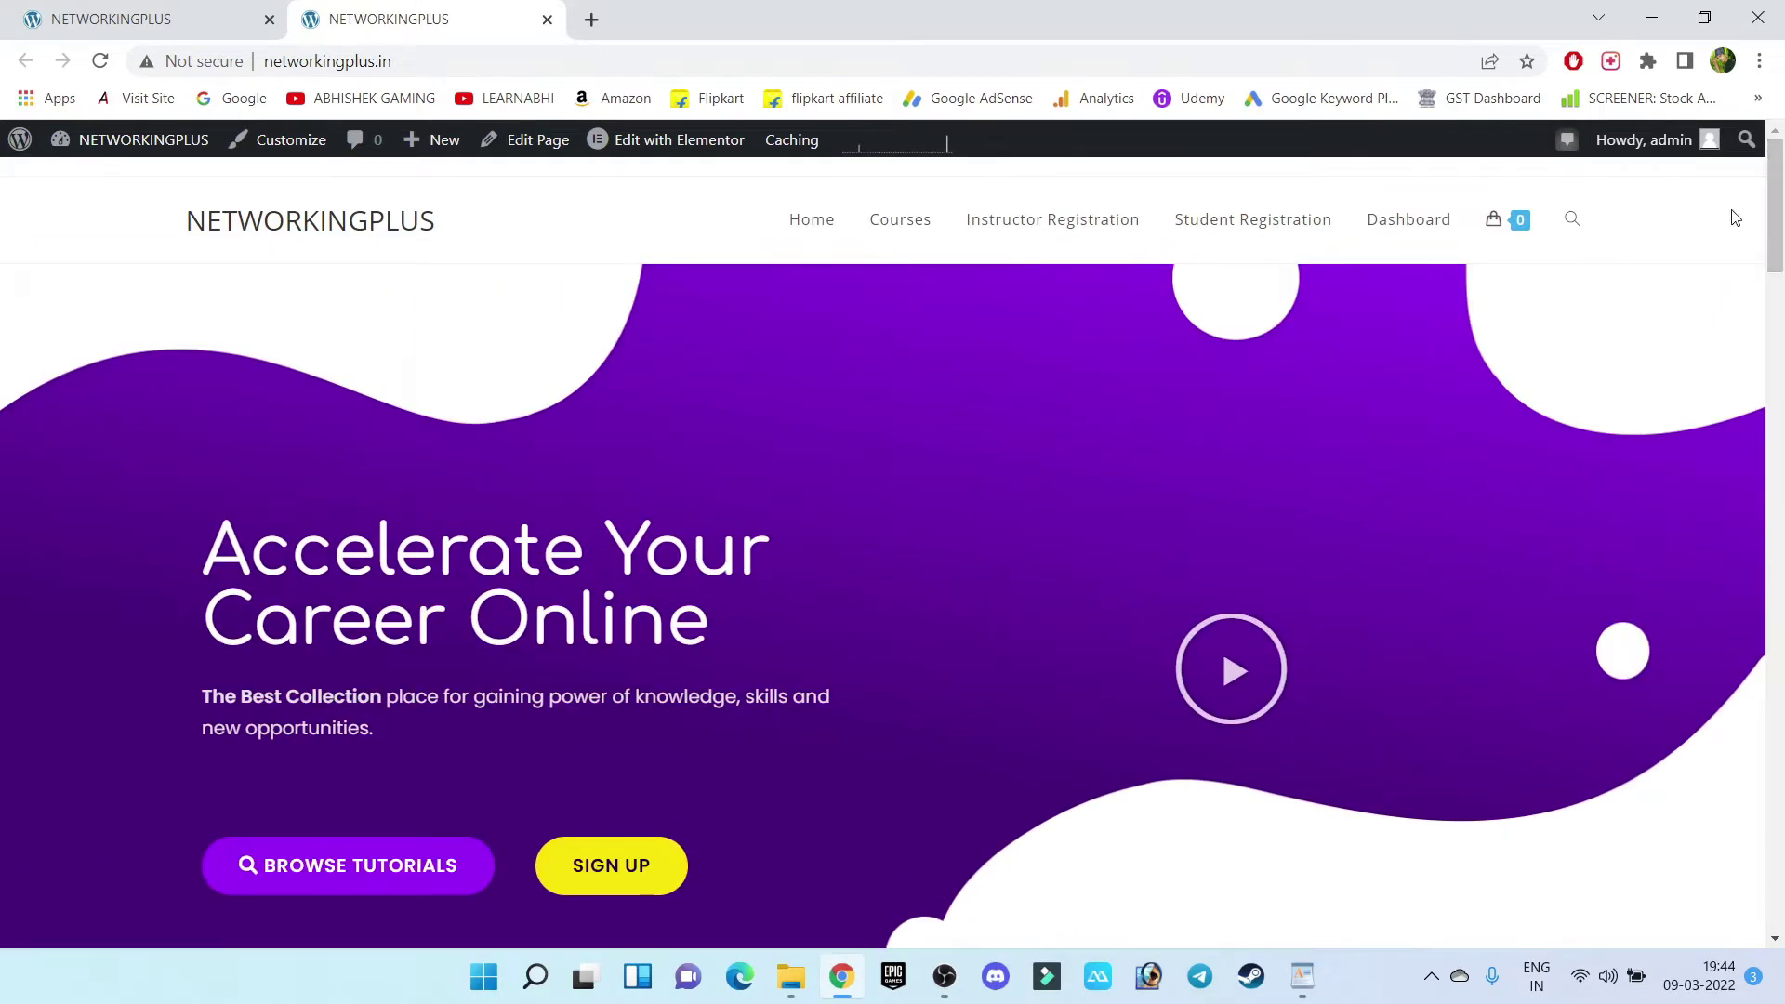
{"action": "left_click", "coordinate": [1243, 689]}
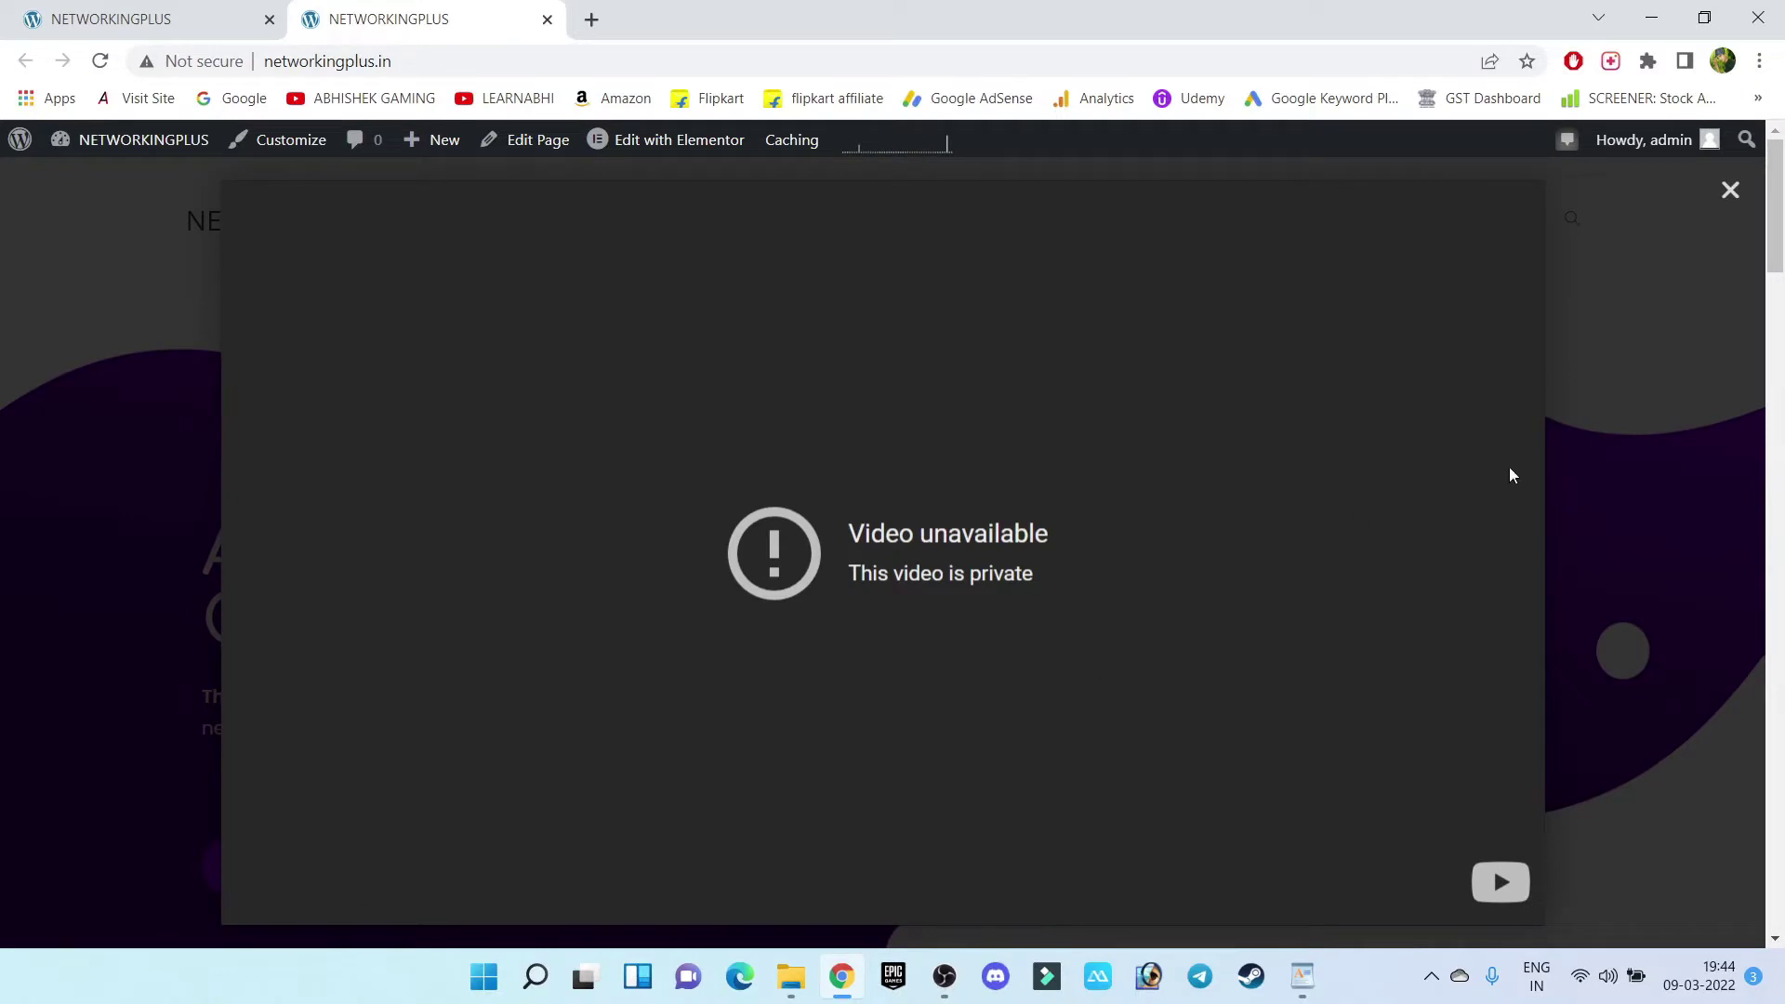
{"action": "left_click", "coordinate": [1726, 206]}
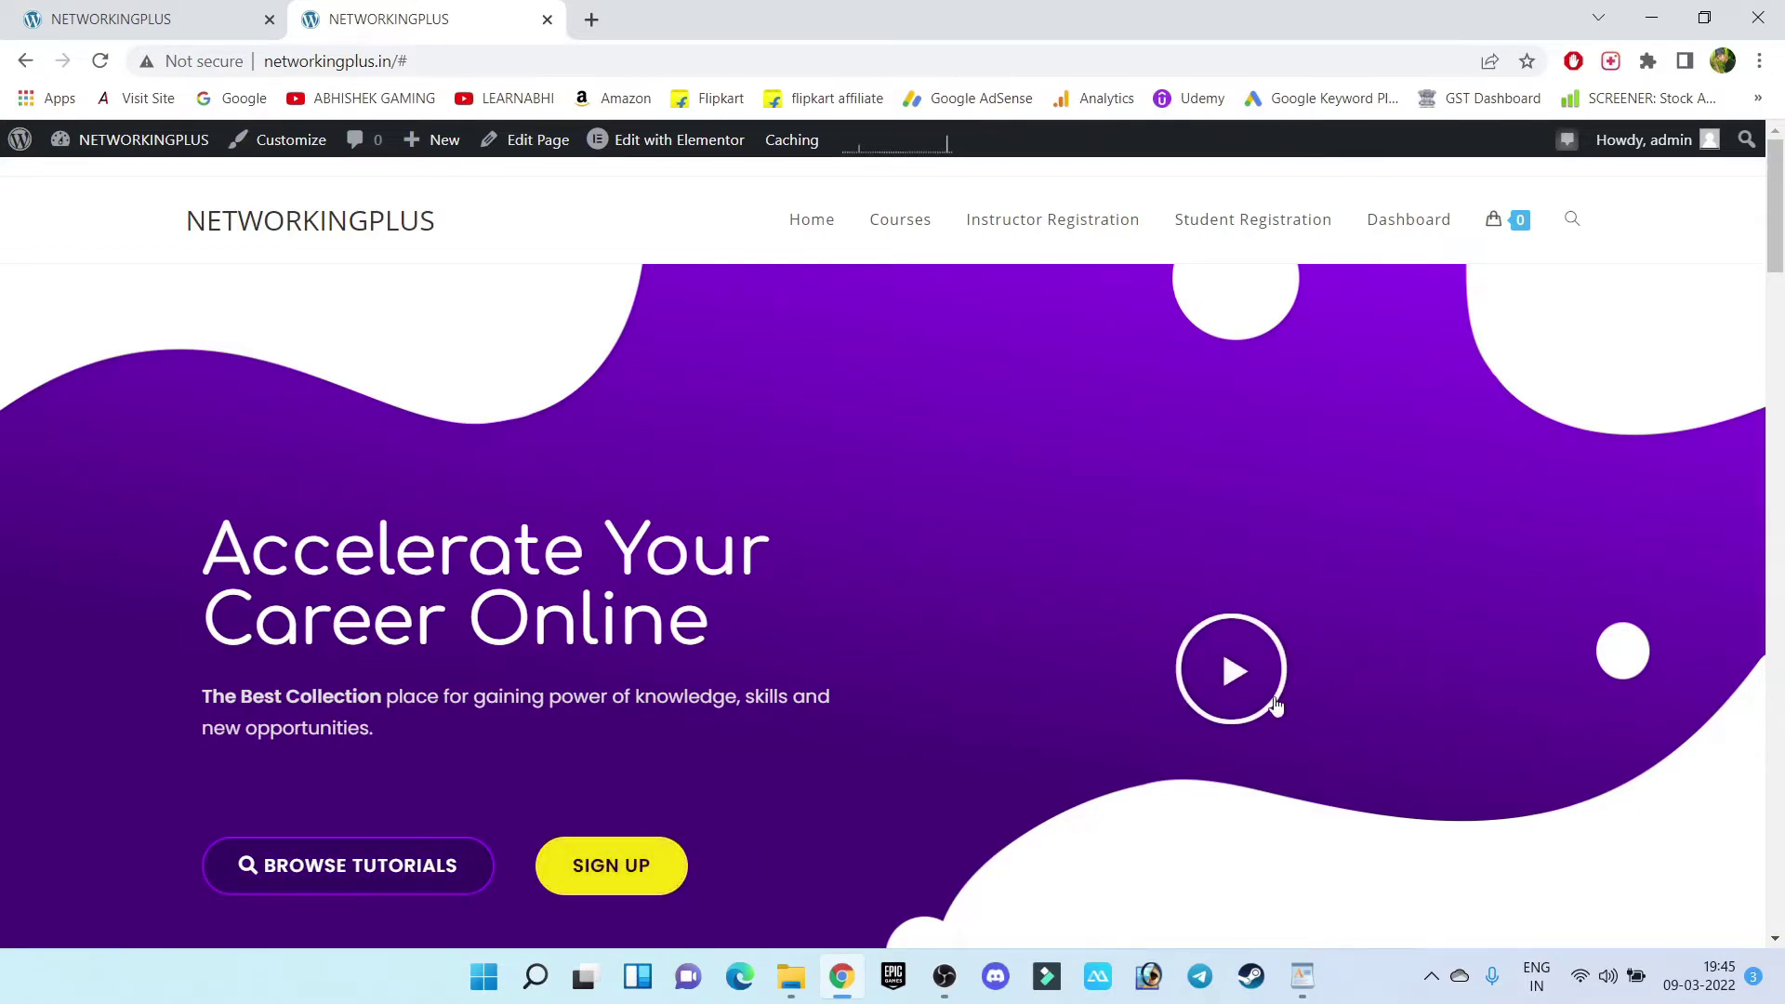
- Scroll through the homepage sections, then return to the first site tab
{"action": "scroll", "coordinate": [1275, 710], "scroll_direction": "down", "scroll_amount": 2}
{"action": "scroll", "coordinate": [1276, 709], "scroll_direction": "down", "scroll_amount": 8}
{"action": "scroll", "coordinate": [1276, 716], "scroll_direction": "down", "scroll_amount": 6}
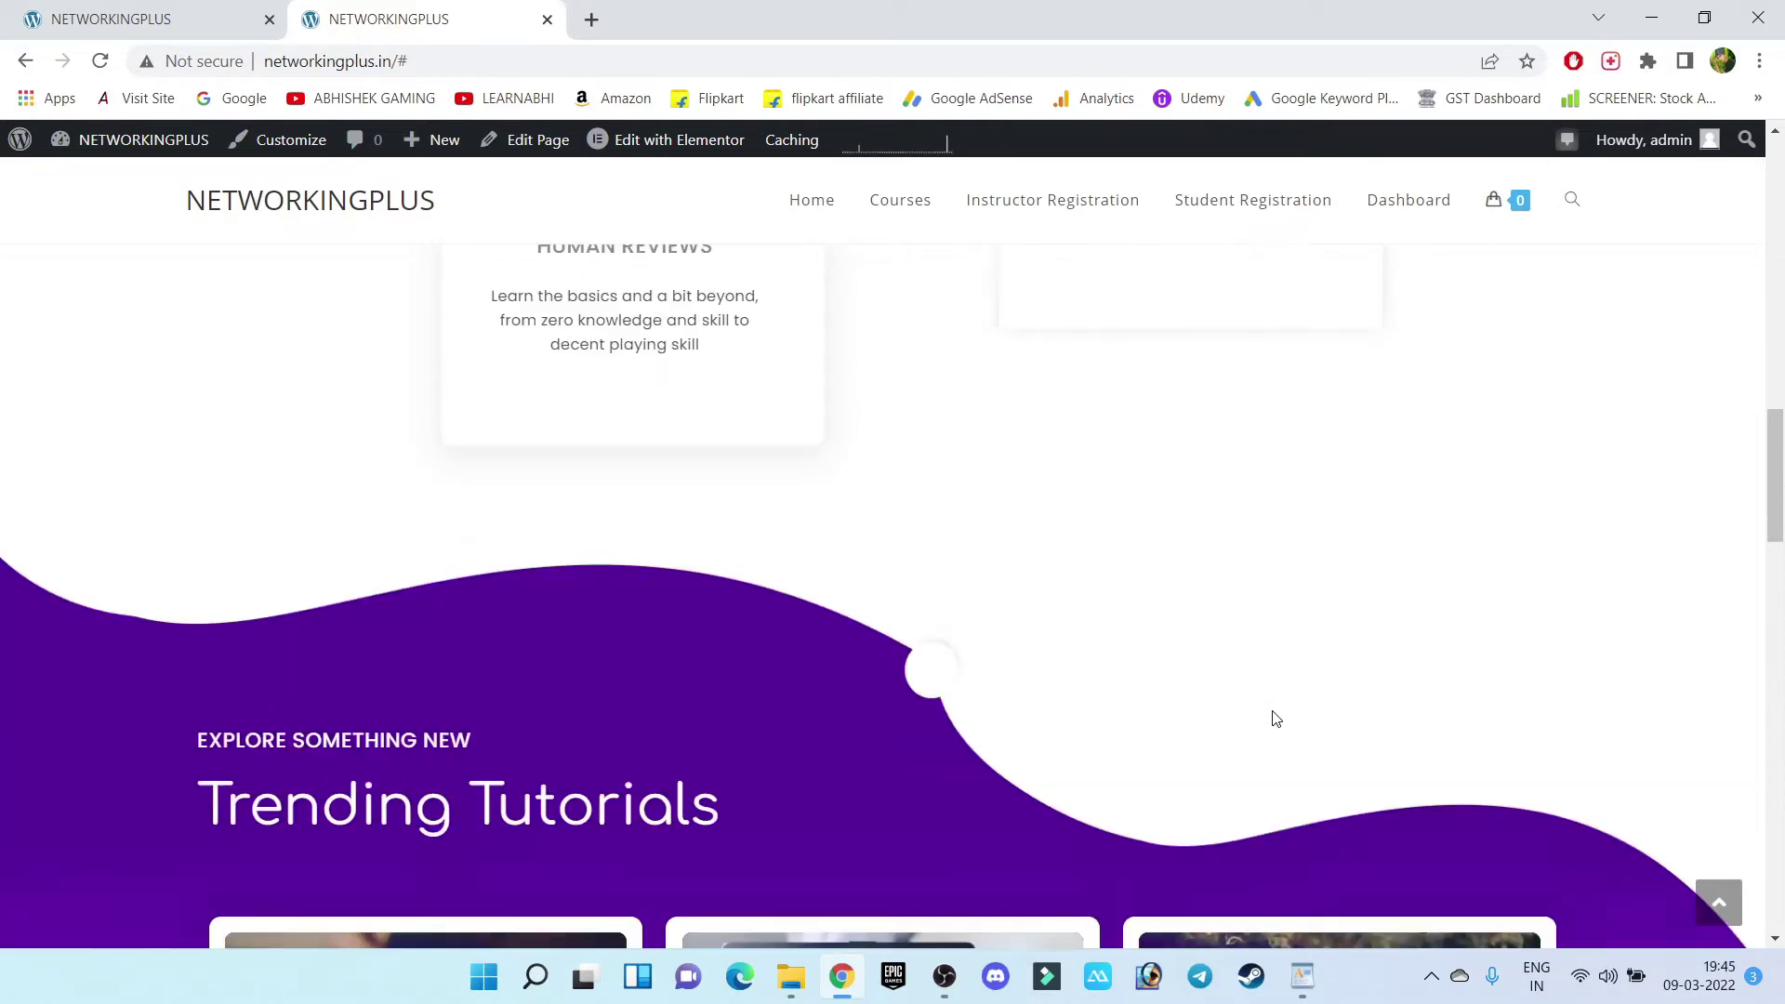
{"action": "scroll", "coordinate": [1276, 719], "scroll_direction": "down", "scroll_amount": 20}
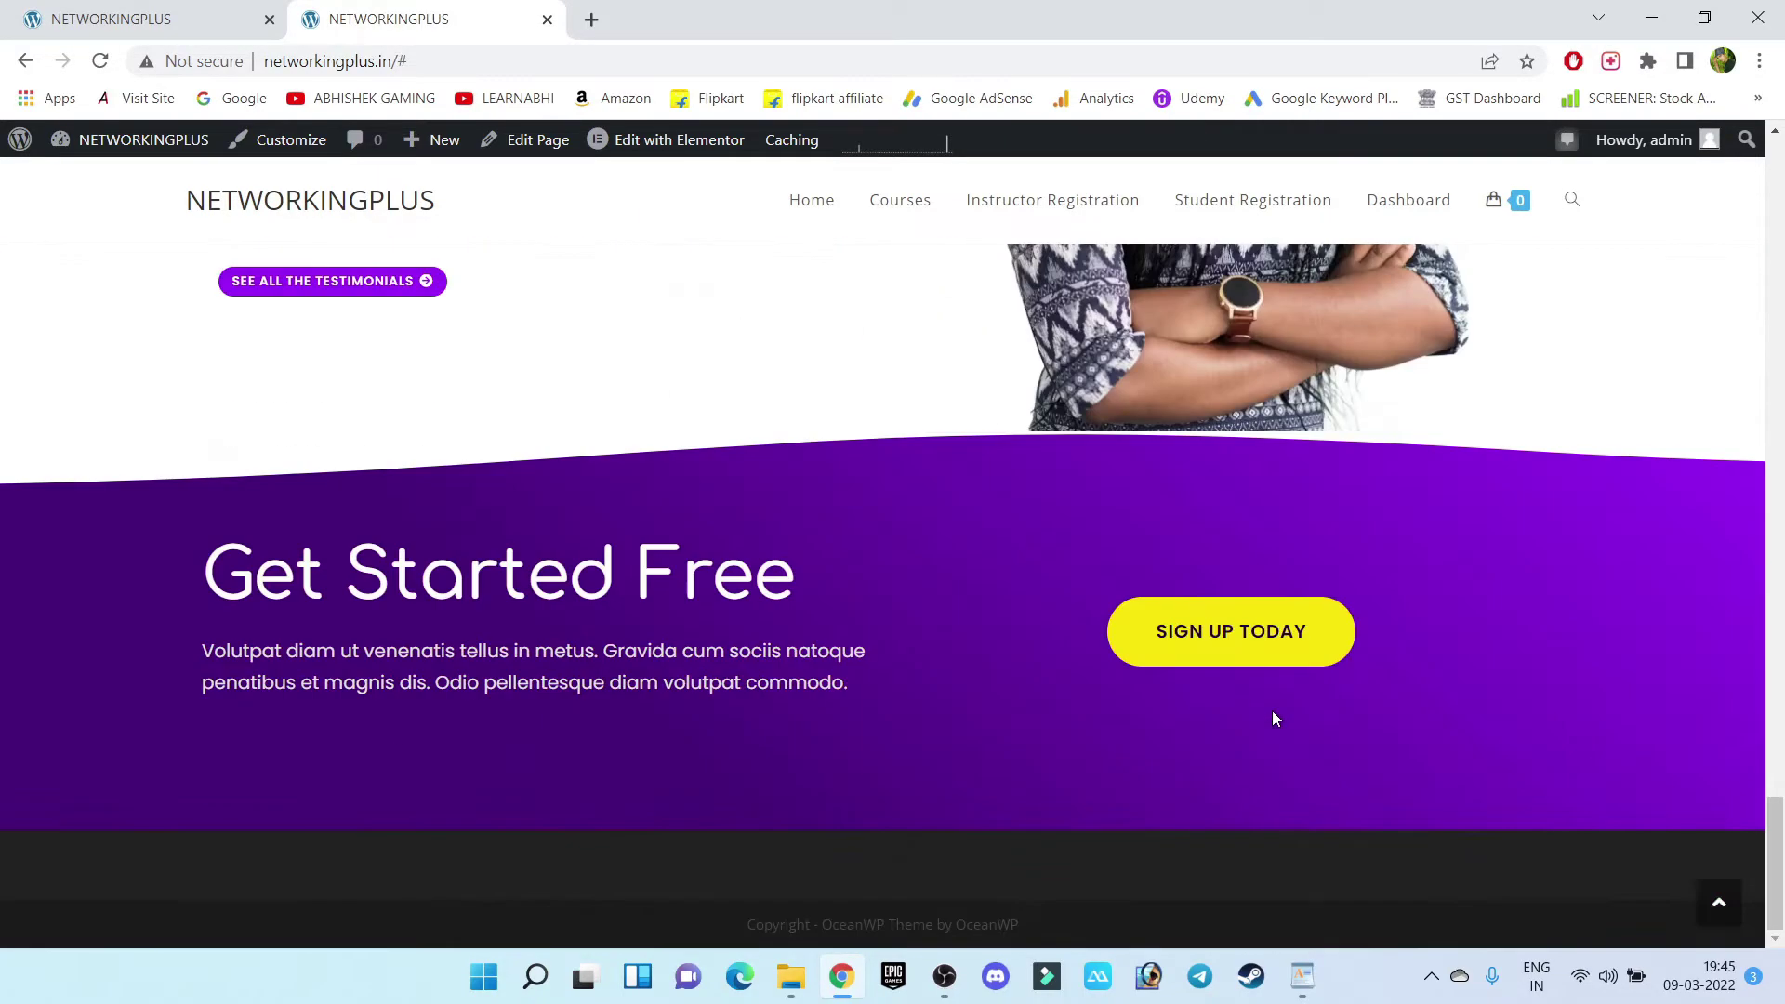
{"action": "scroll", "coordinate": [1275, 719], "scroll_direction": "up", "scroll_amount": 12}
{"action": "scroll", "coordinate": [1276, 719], "scroll_direction": "up", "scroll_amount": 16}
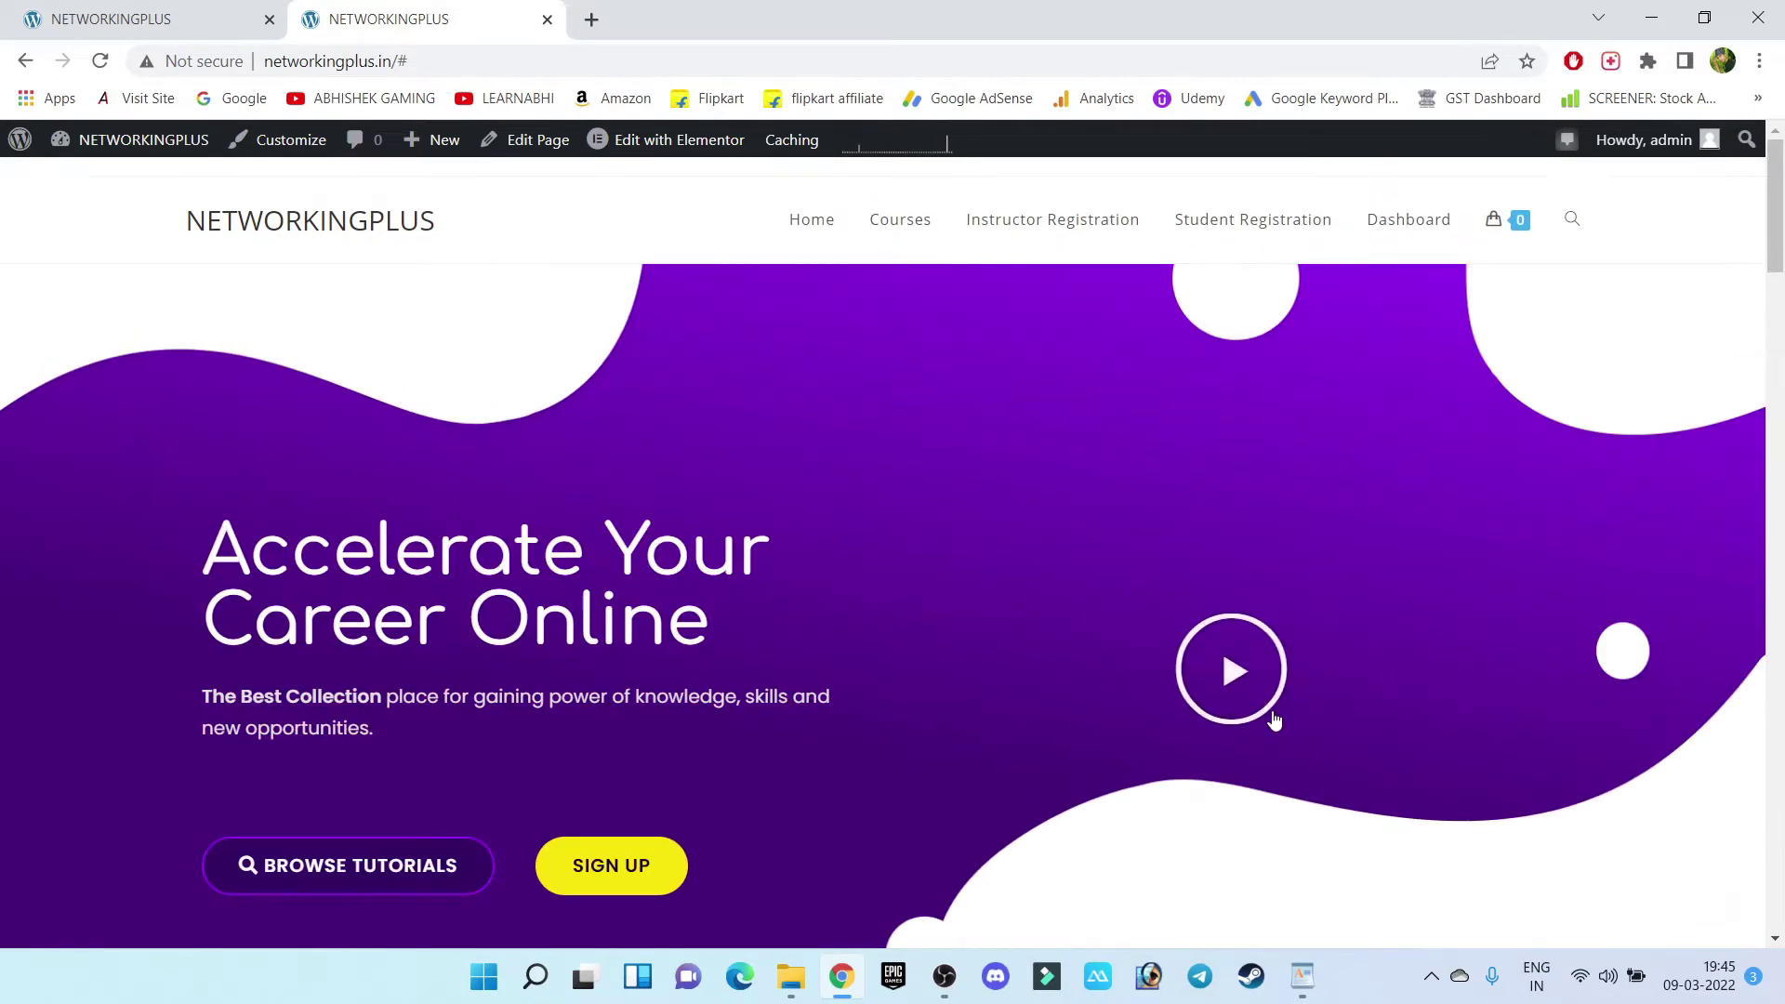
{"action": "left_click", "coordinate": [75, 19]}
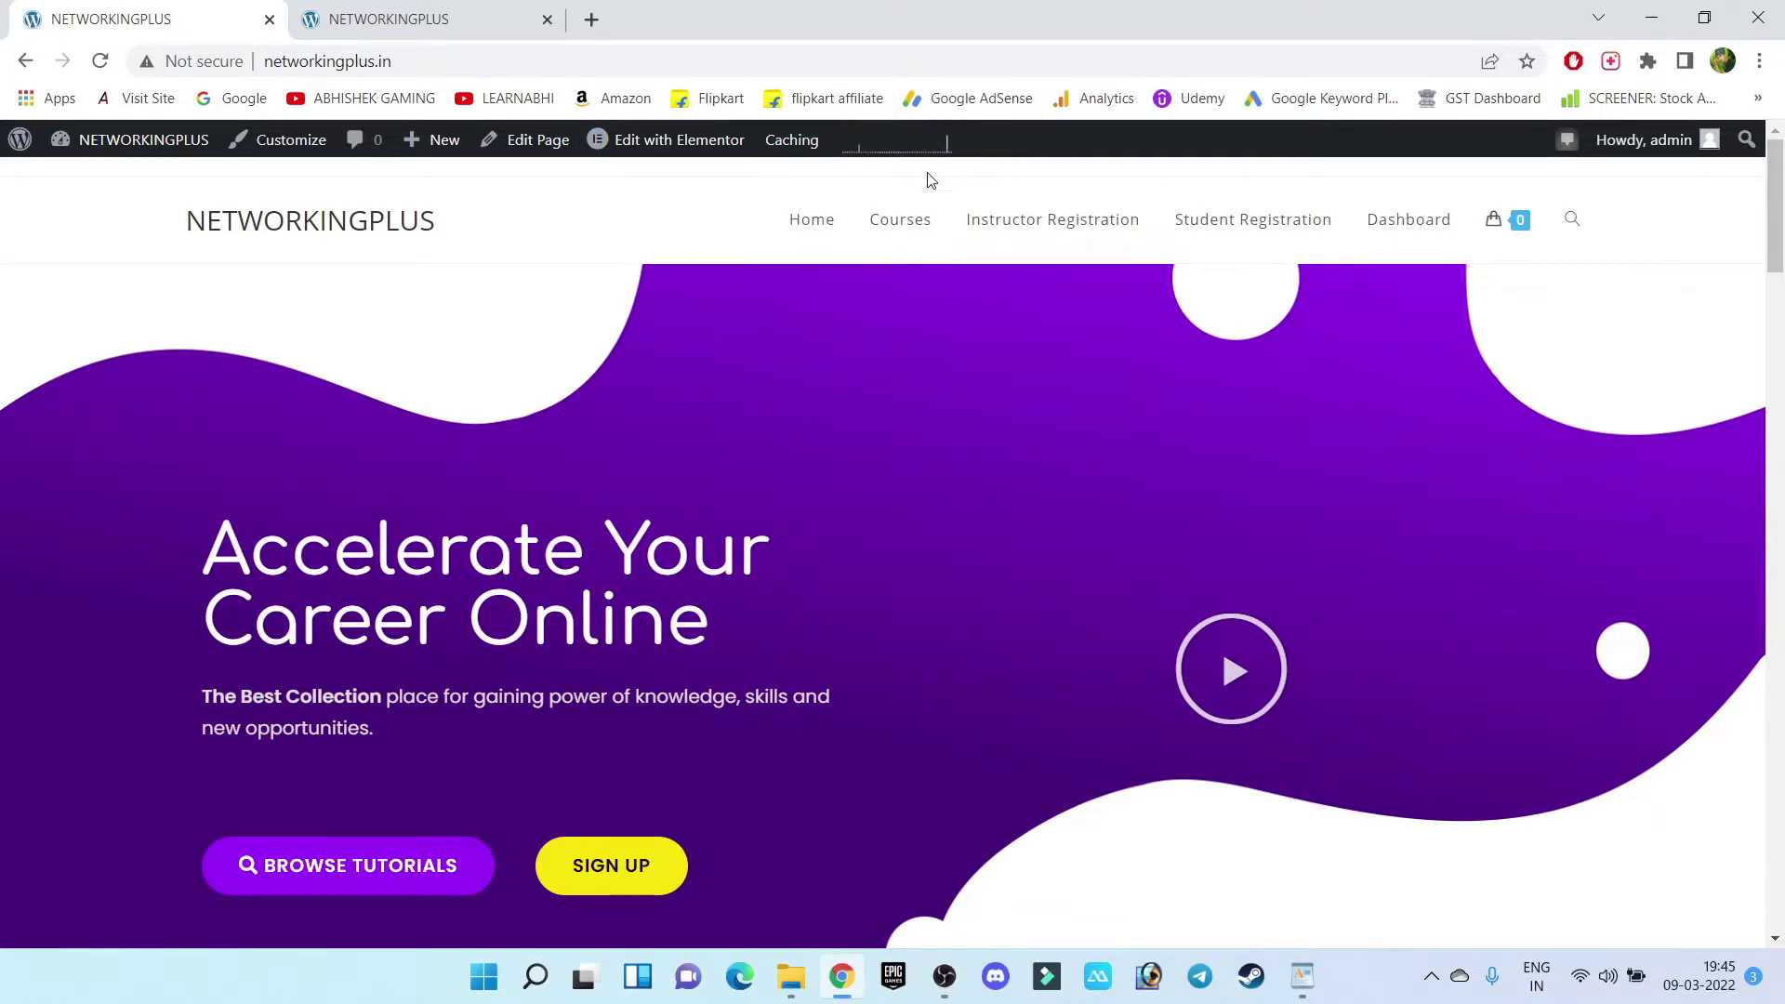
- Open the homepage in Elementor and delete the hero video widget's old YouTube link
{"action": "mouse_move", "coordinate": [662, 151]}
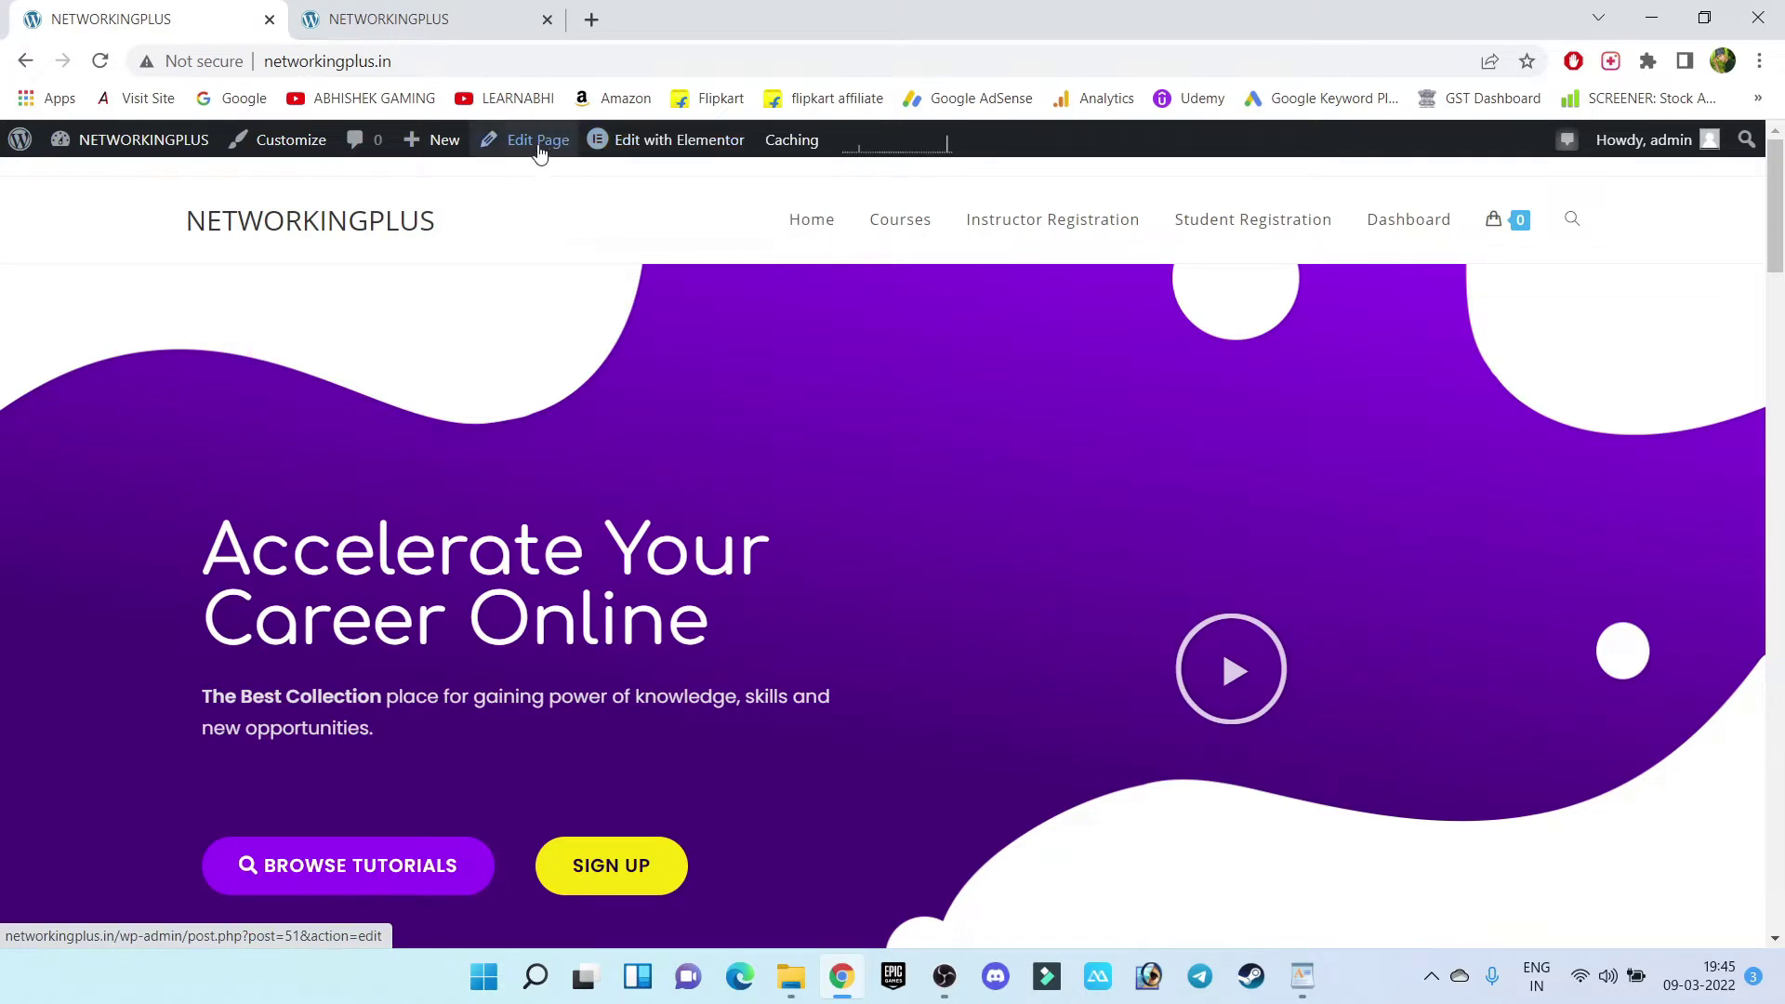
{"action": "left_click", "coordinate": [679, 143]}
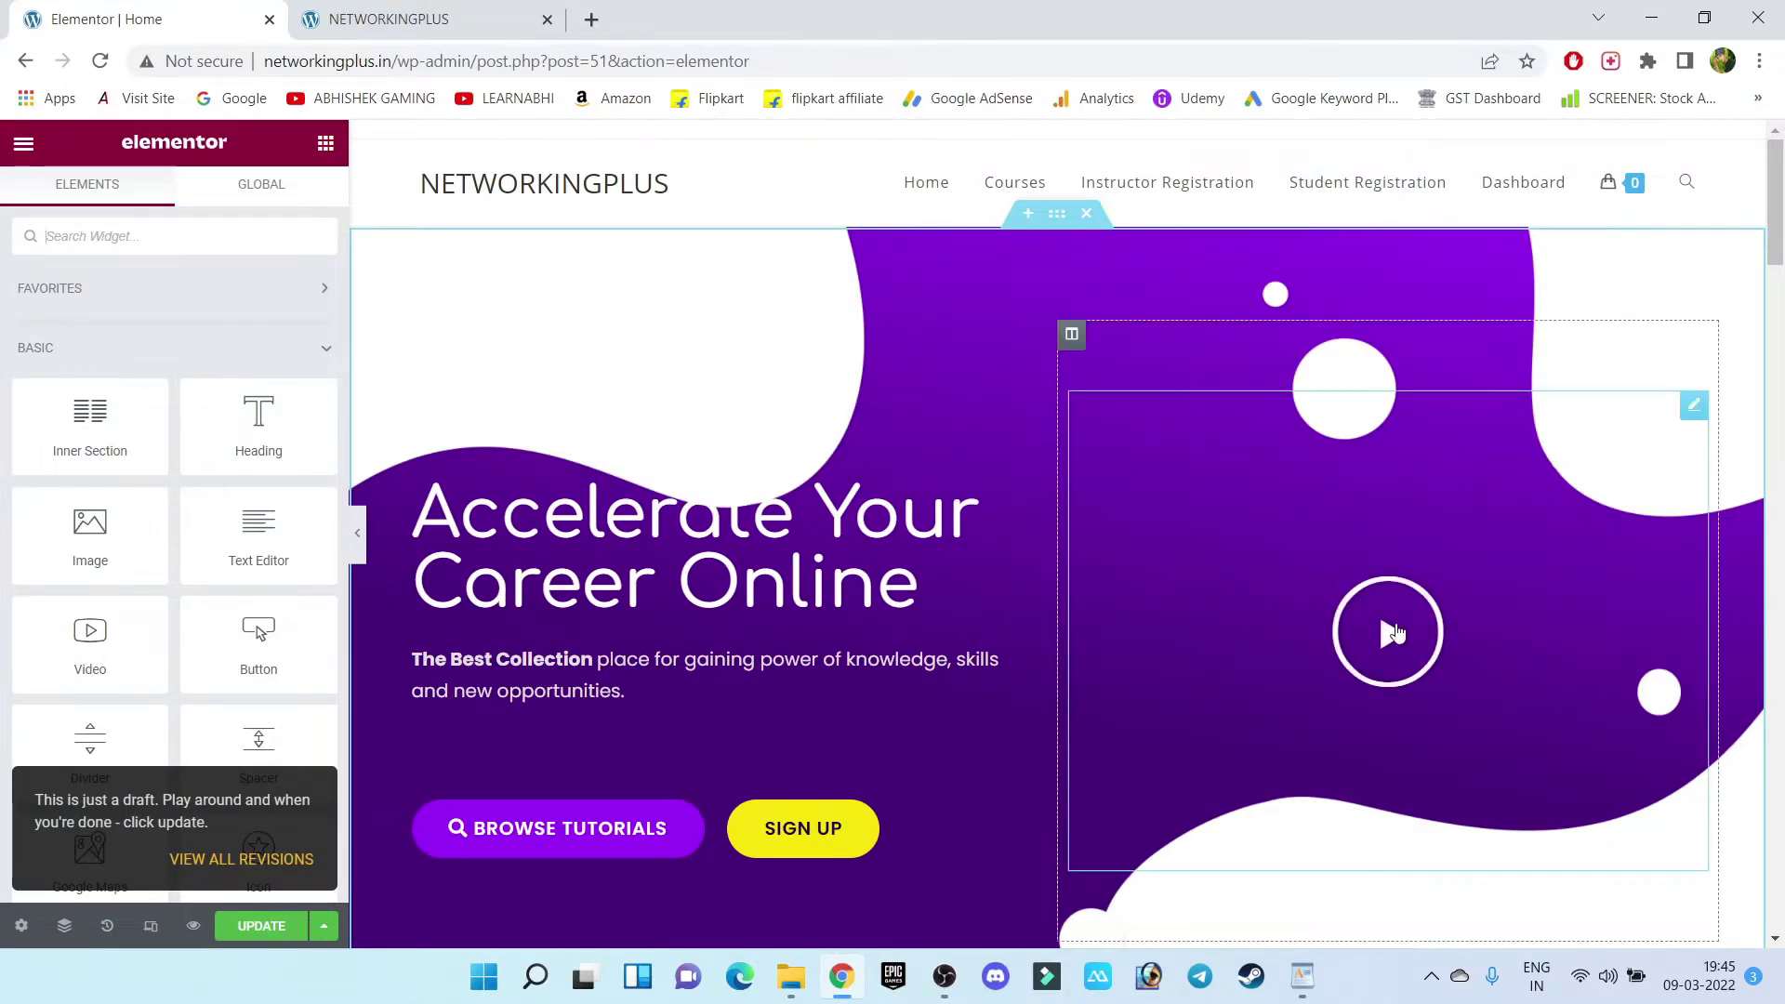
{"action": "left_click", "coordinate": [1692, 414]}
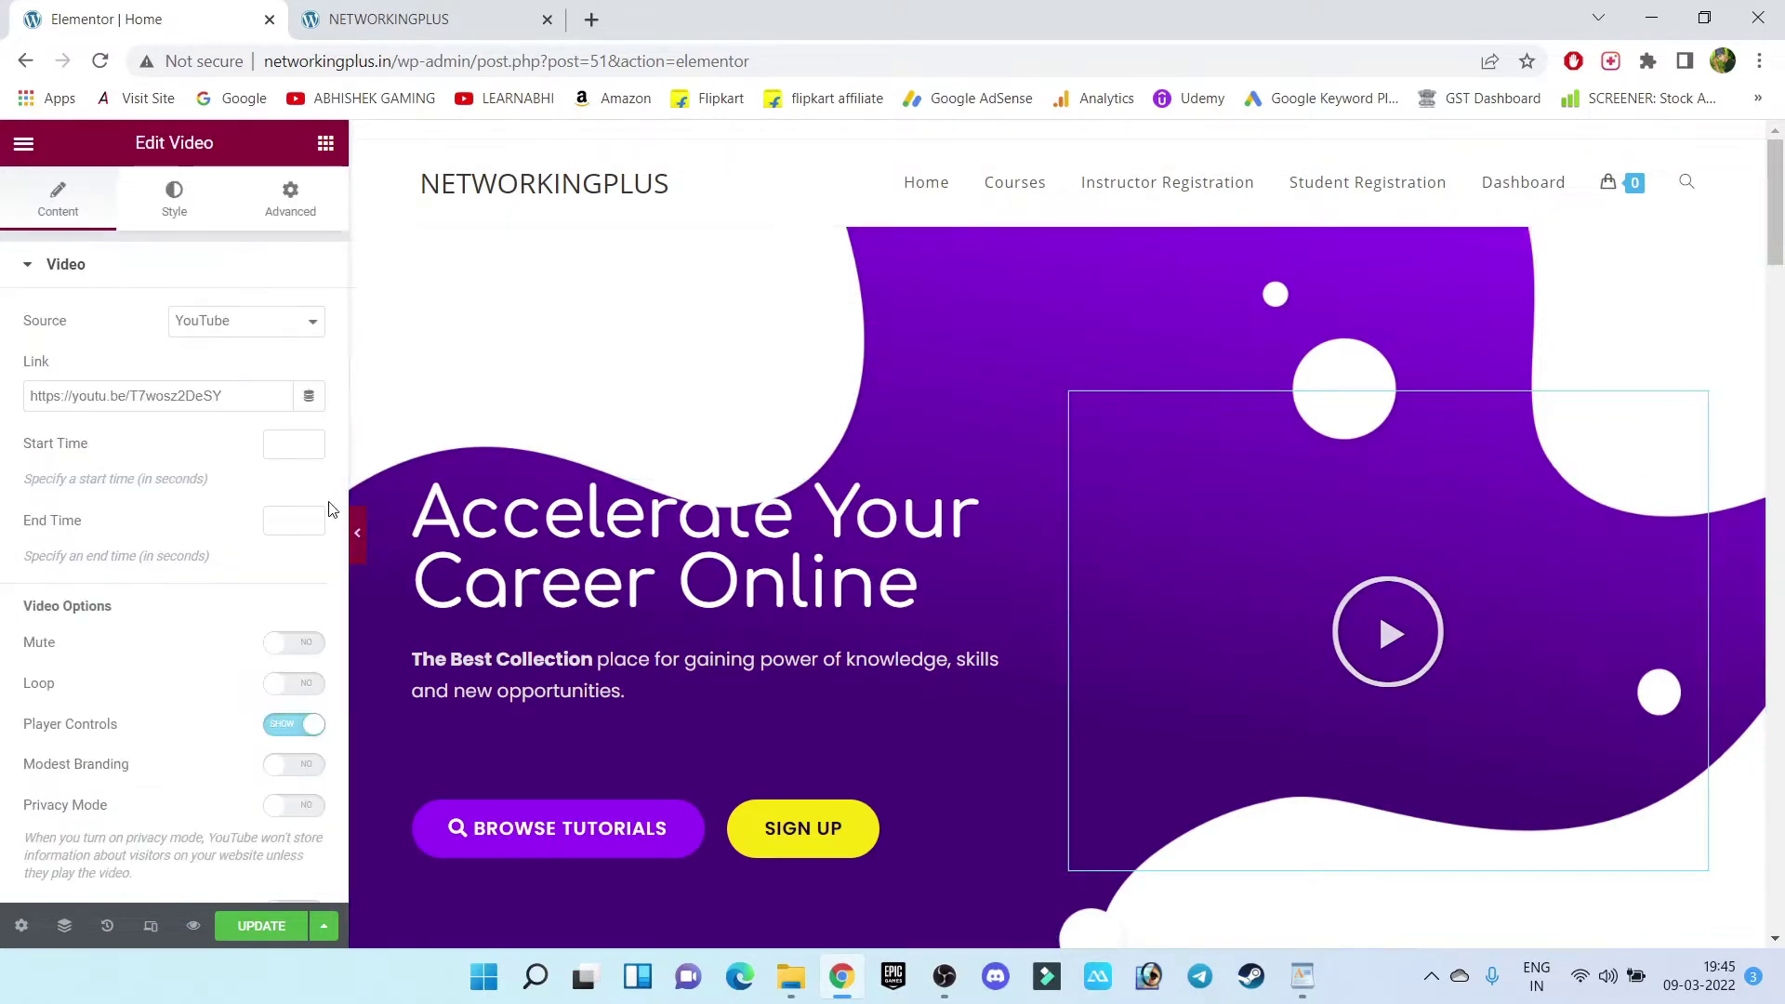
{"action": "left_click_drag", "start_coordinate": [67, 366], "coordinate": [13, 367]}
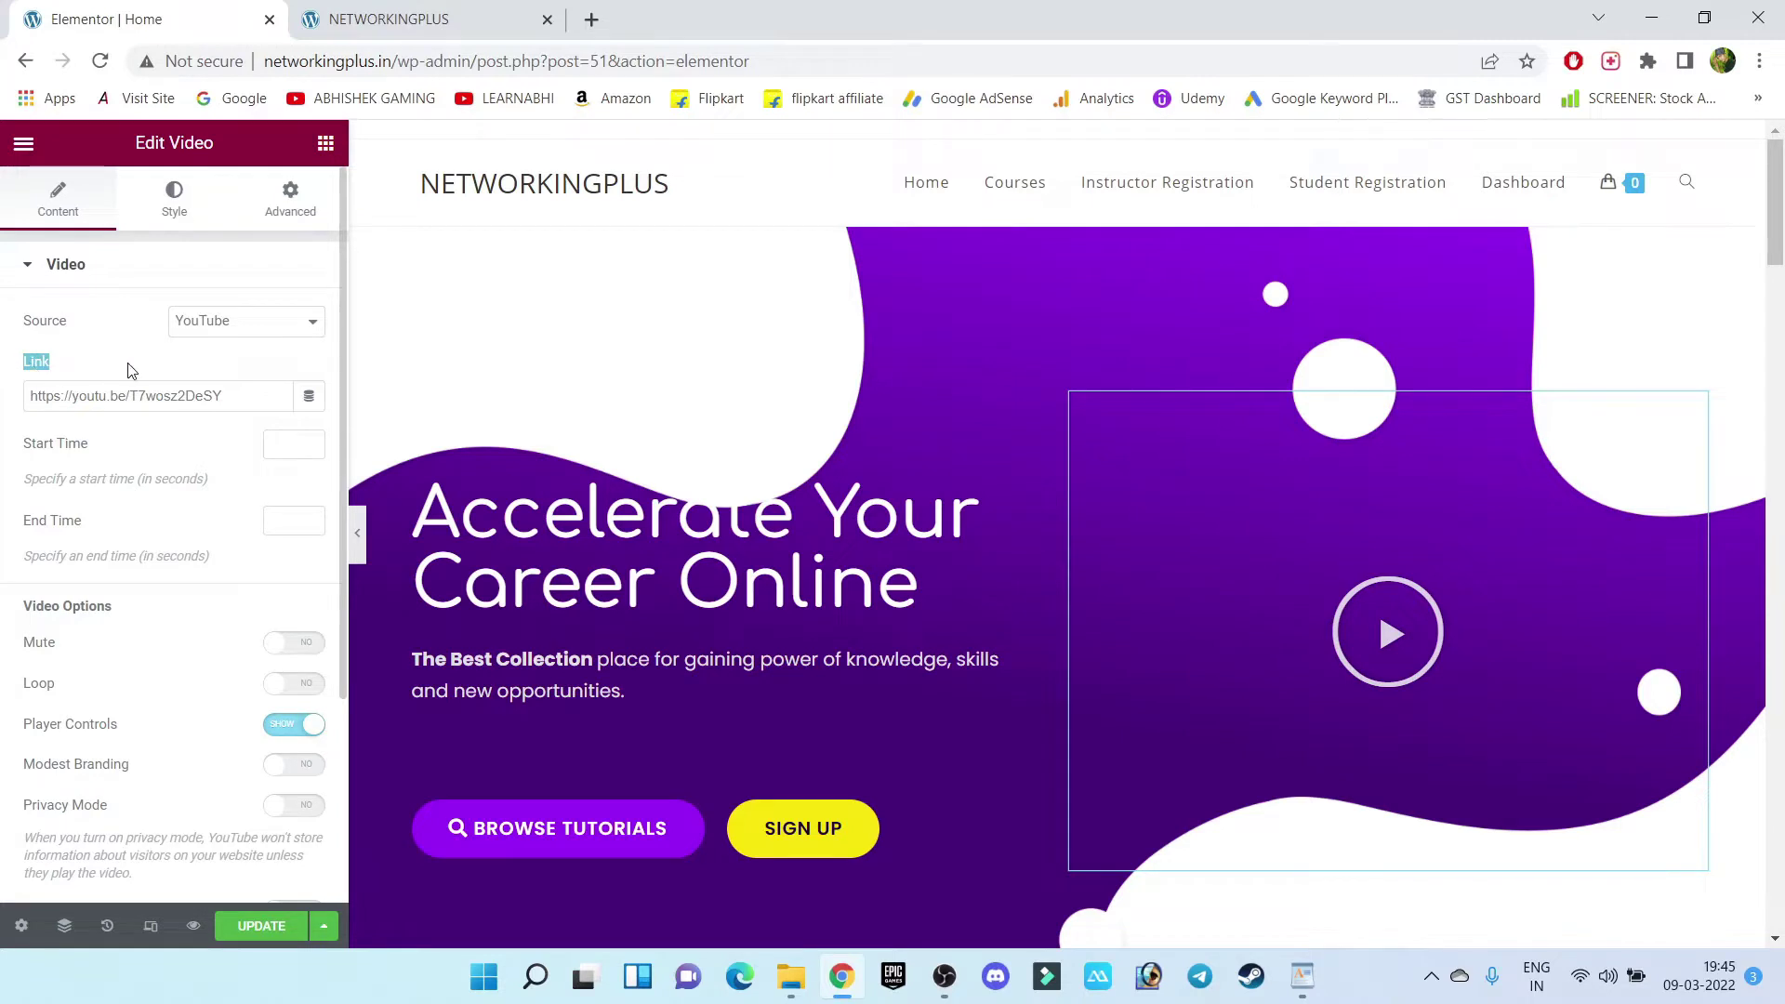
{"action": "left_click_drag", "start_coordinate": [259, 403], "coordinate": [31, 407]}
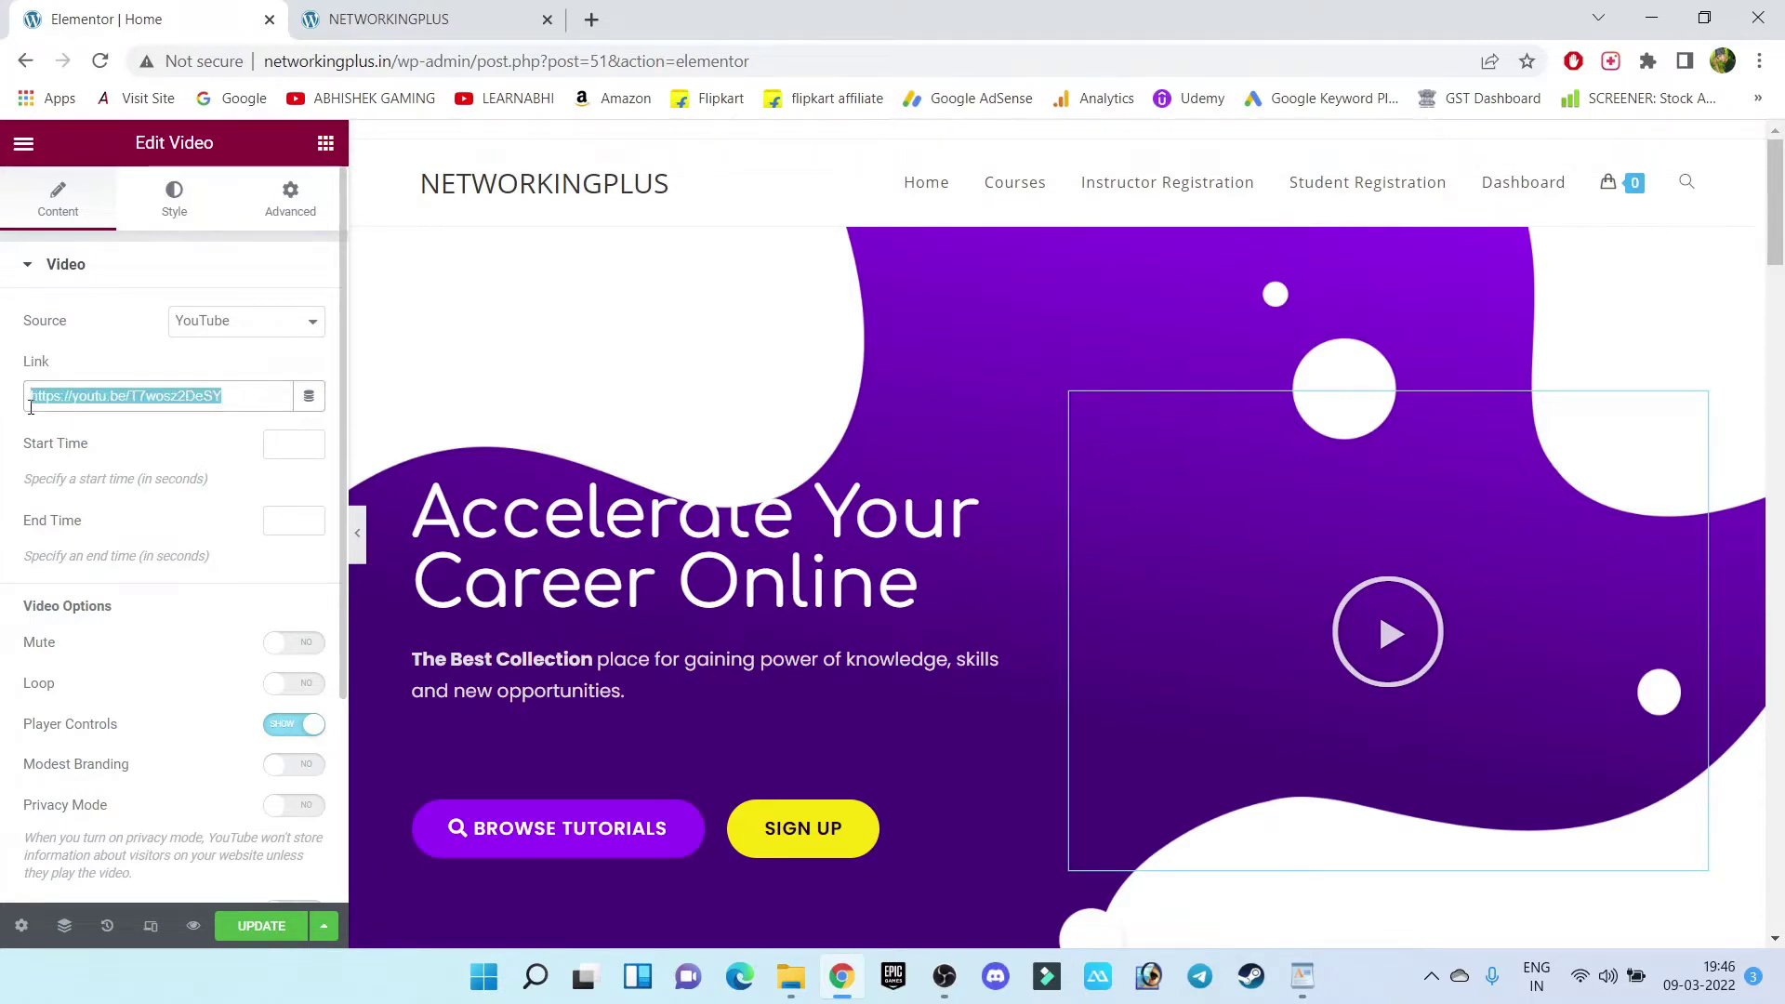
{"action": "key", "text": "BackSpace"}
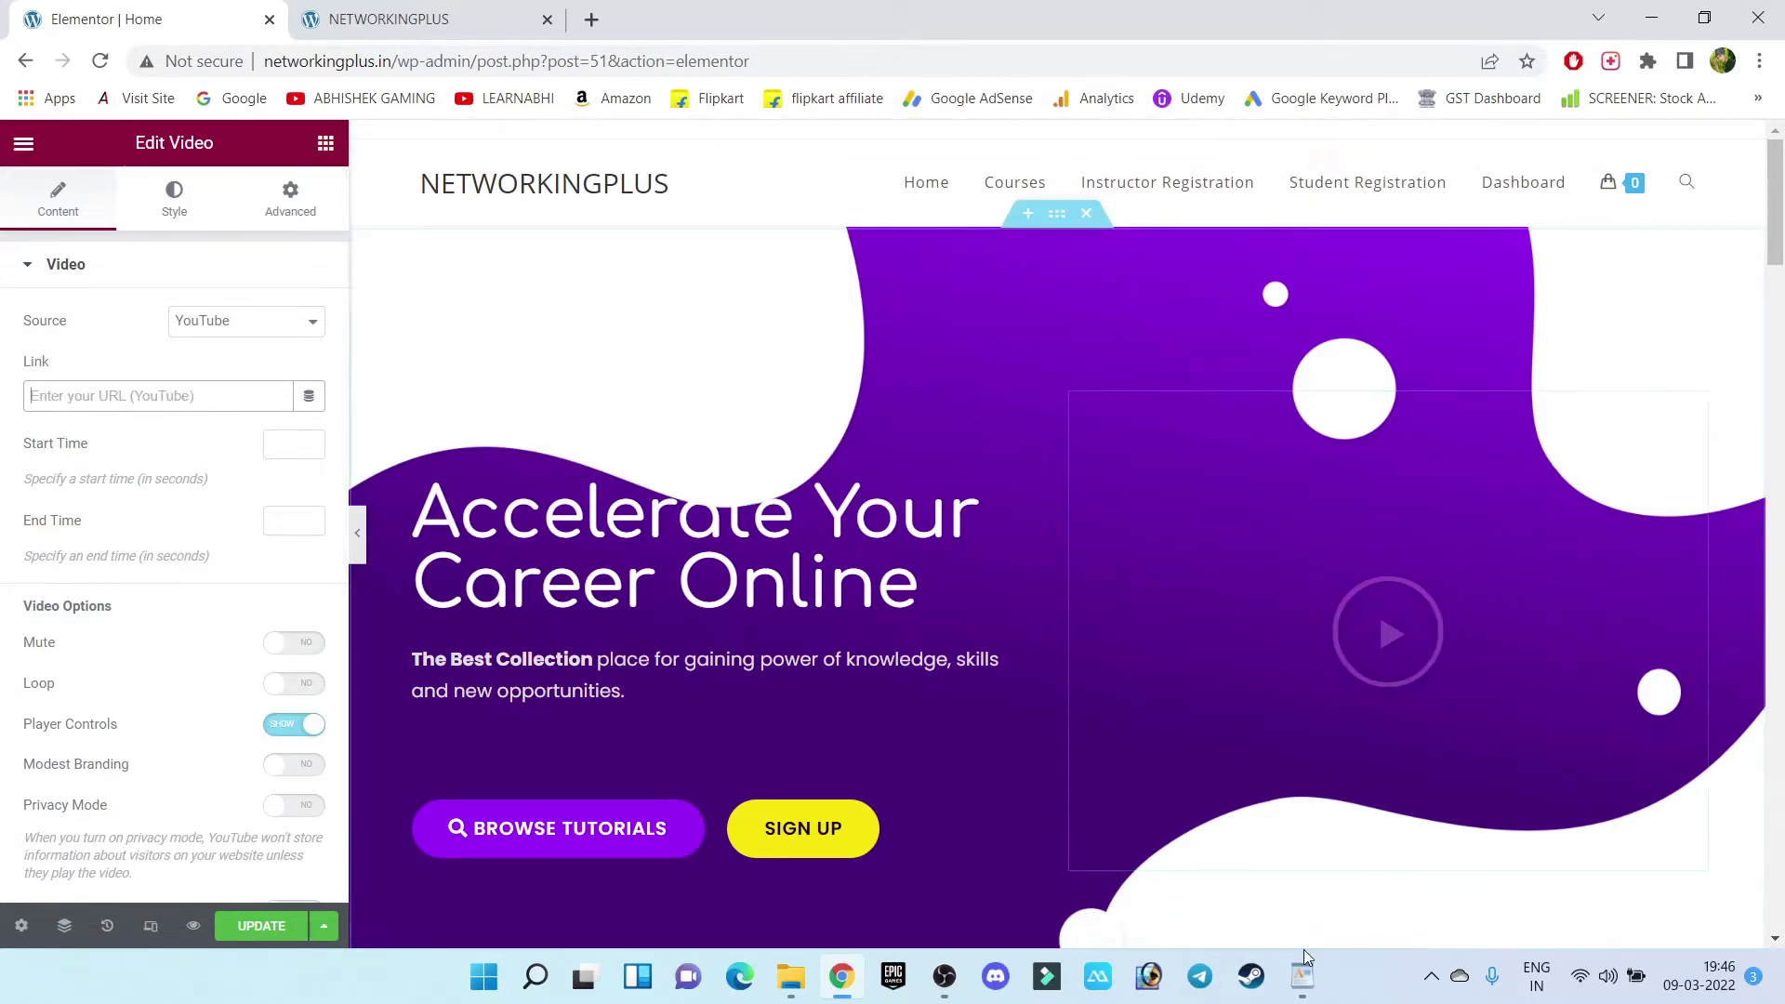
{"action": "left_click", "coordinate": [1301, 981]}
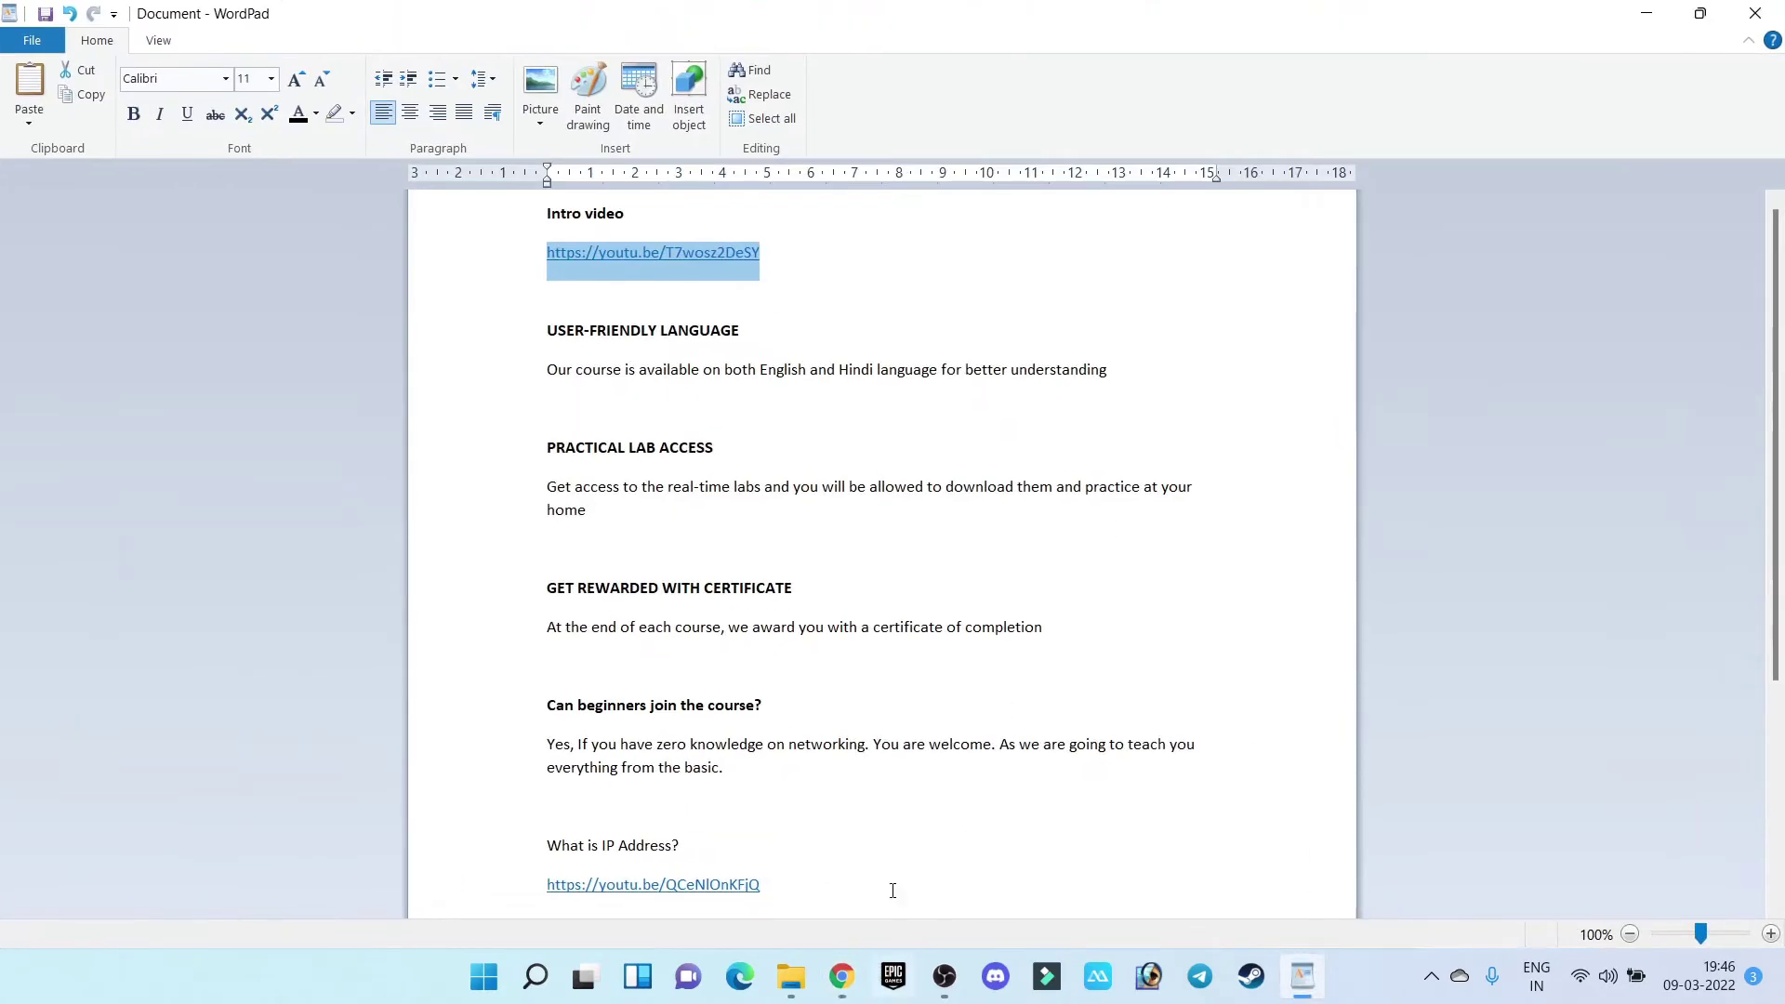
{"action": "scroll", "coordinate": [948, 800], "scroll_direction": "down", "scroll_amount": 5}
{"action": "scroll", "coordinate": [949, 797], "scroll_direction": "up", "scroll_amount": 5}
{"action": "left_click", "coordinate": [848, 331]}
{"action": "left_click_drag", "start_coordinate": [776, 240], "coordinate": [584, 252]}
{"action": "left_click_drag", "start_coordinate": [761, 261], "coordinate": [511, 289]}
{"action": "key", "text": "ctrl+c"}
{"action": "left_click", "coordinate": [1645, 13]}
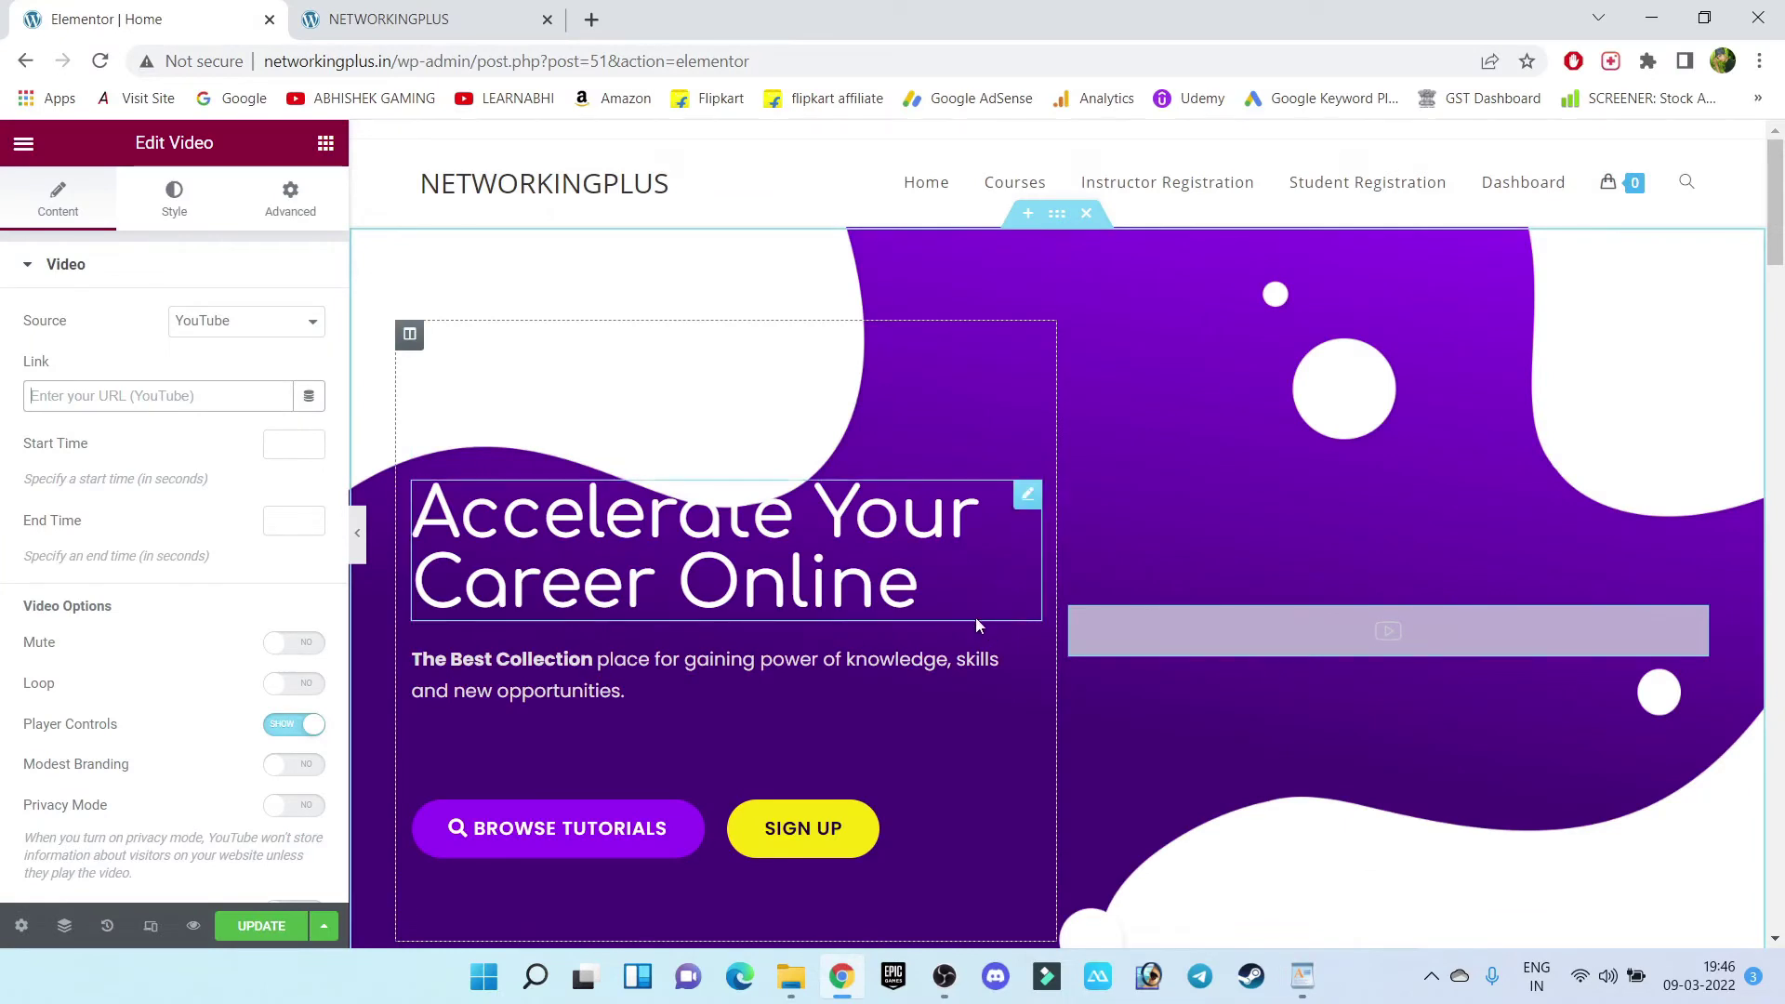
{"action": "left_click", "coordinate": [184, 391]}
{"action": "key", "text": "ctrl+v"}
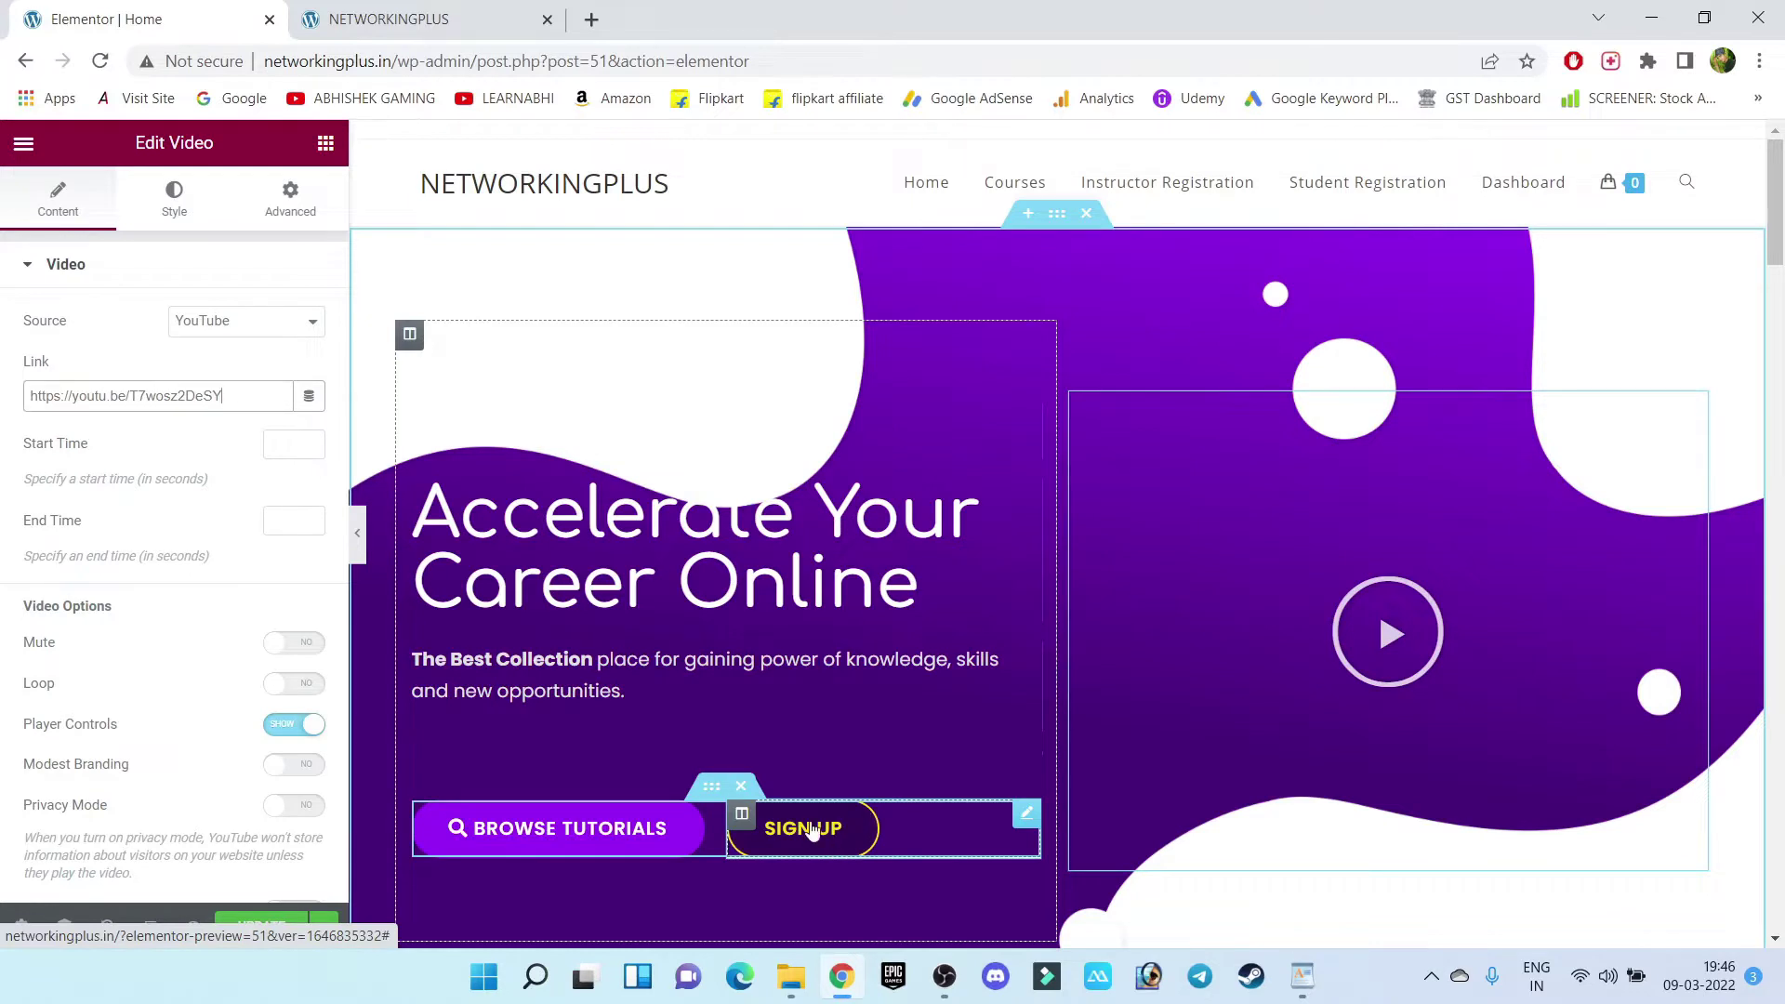
- Replace the SIGN UP button's '#' link with the networkingplus.in/student-registration/ address
{"action": "left_click", "coordinate": [1027, 818]}
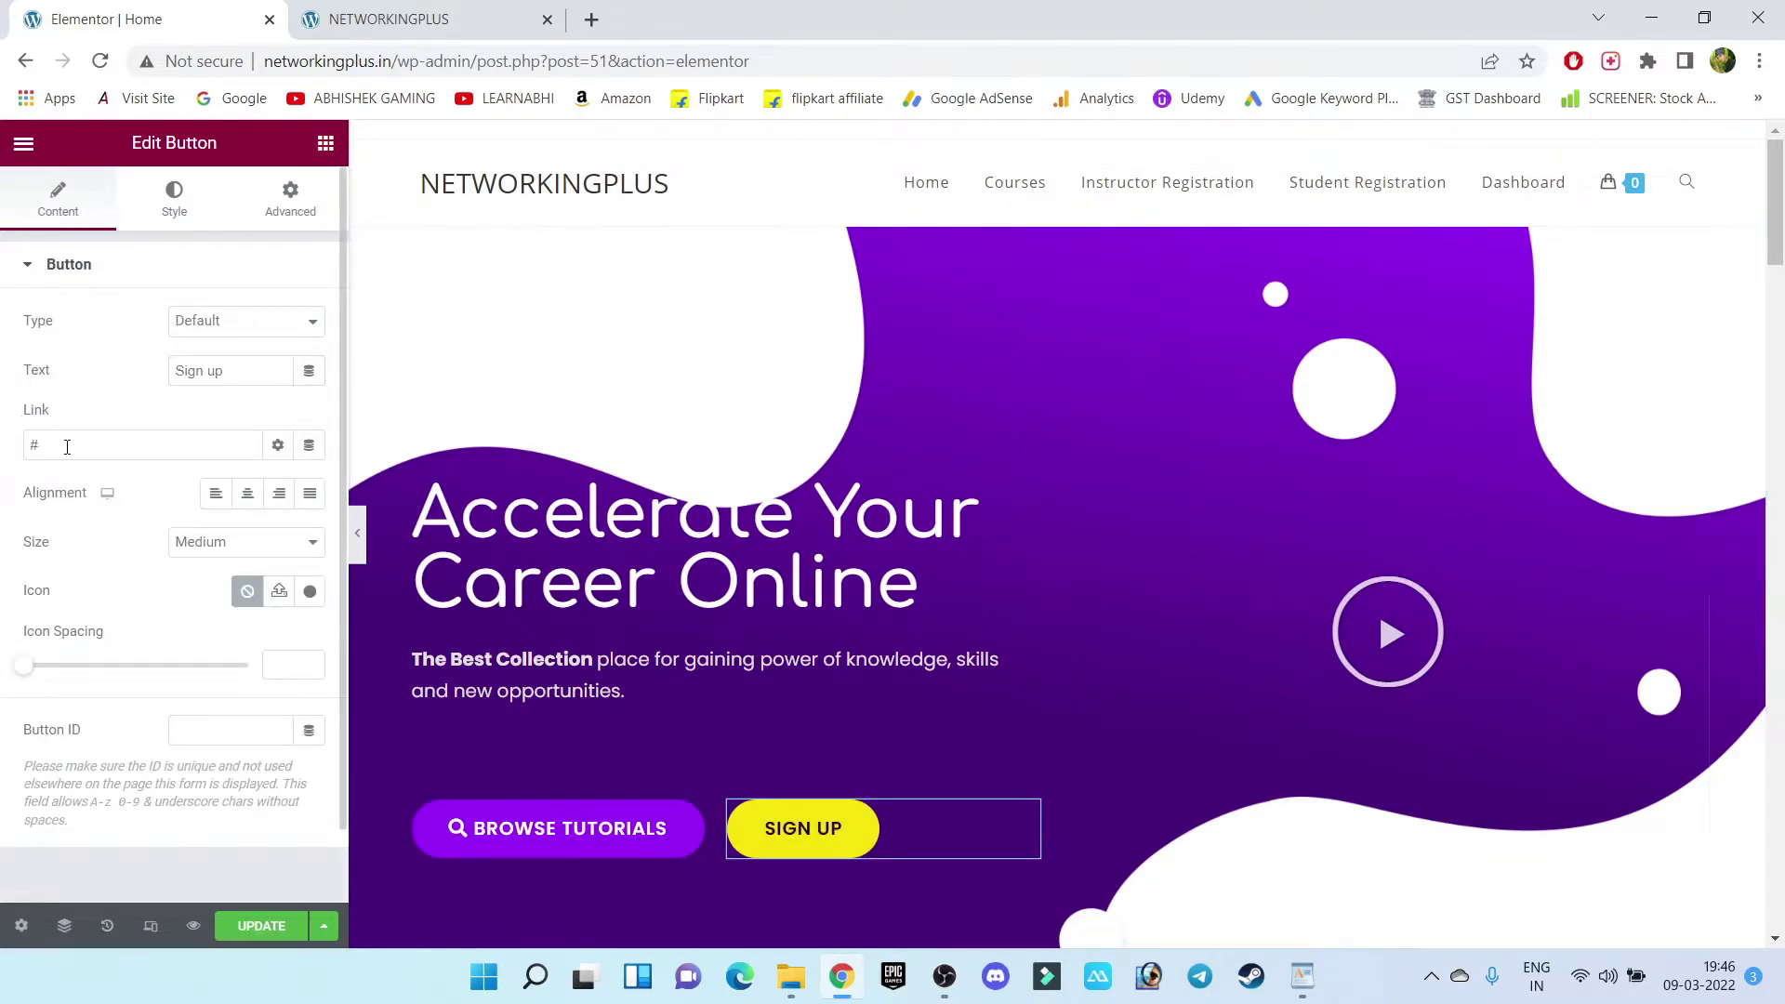
{"action": "left_click_drag", "start_coordinate": [67, 447], "coordinate": [3, 446]}
{"action": "key", "text": "BackSpace"}
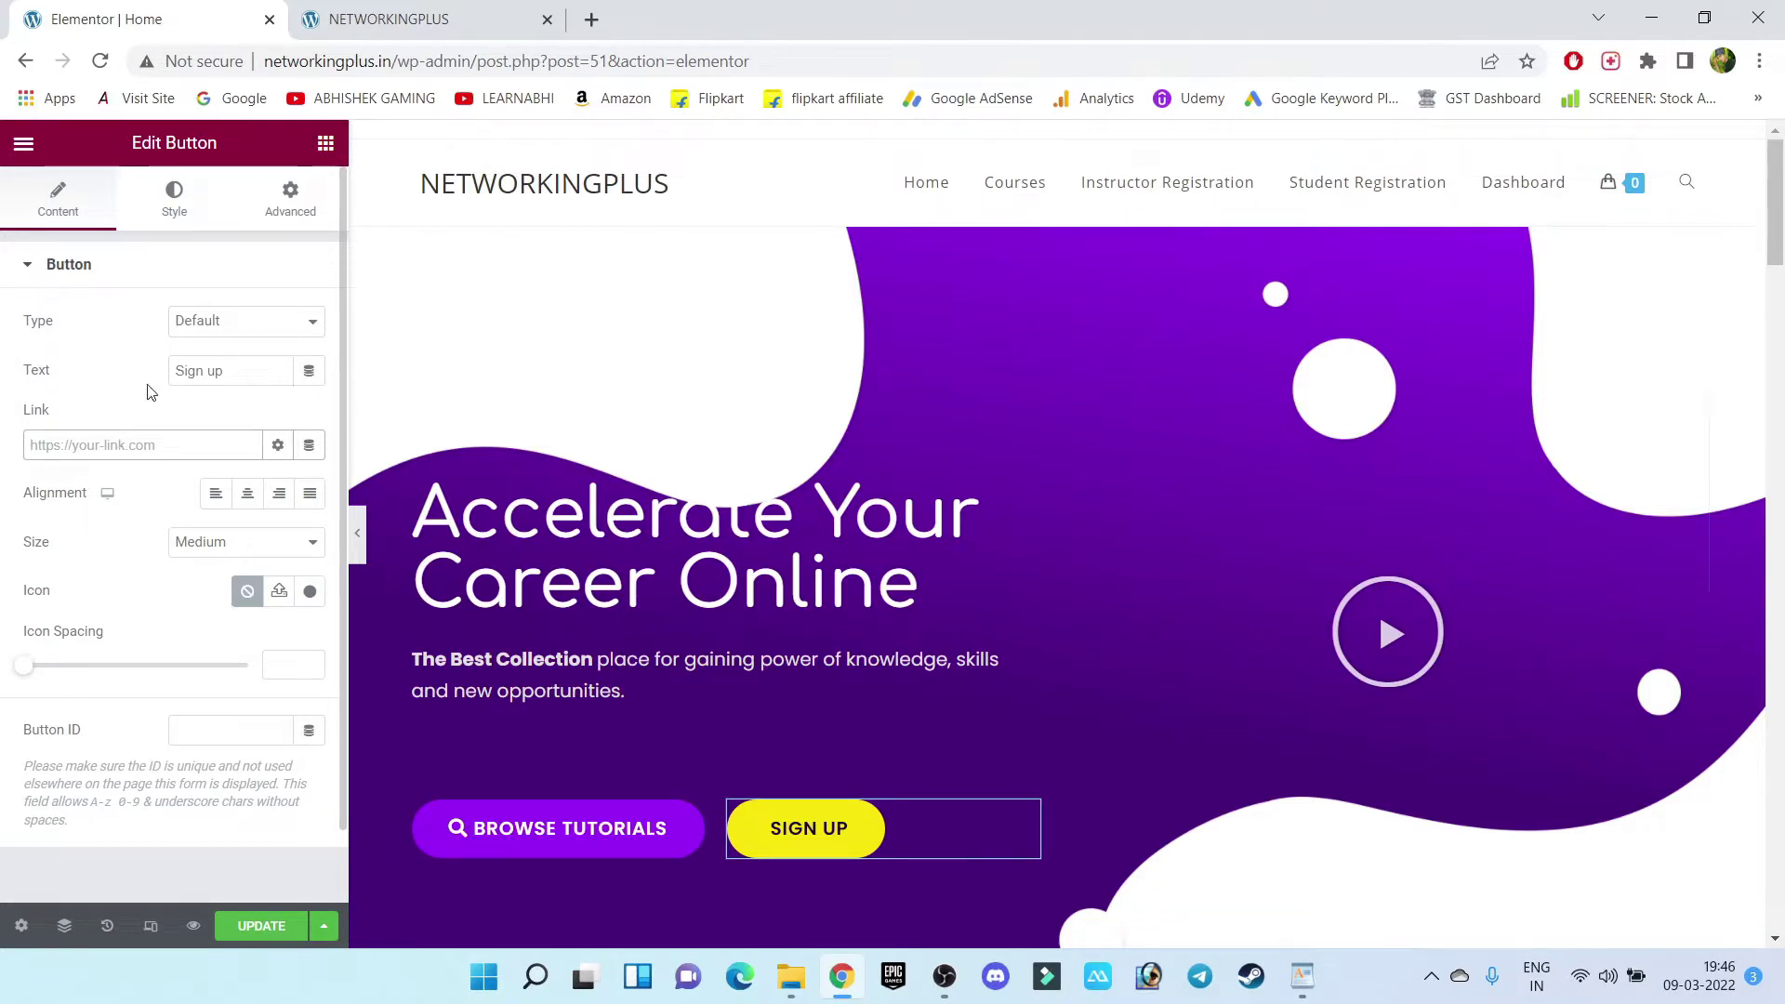
{"action": "left_click", "coordinate": [391, 19]}
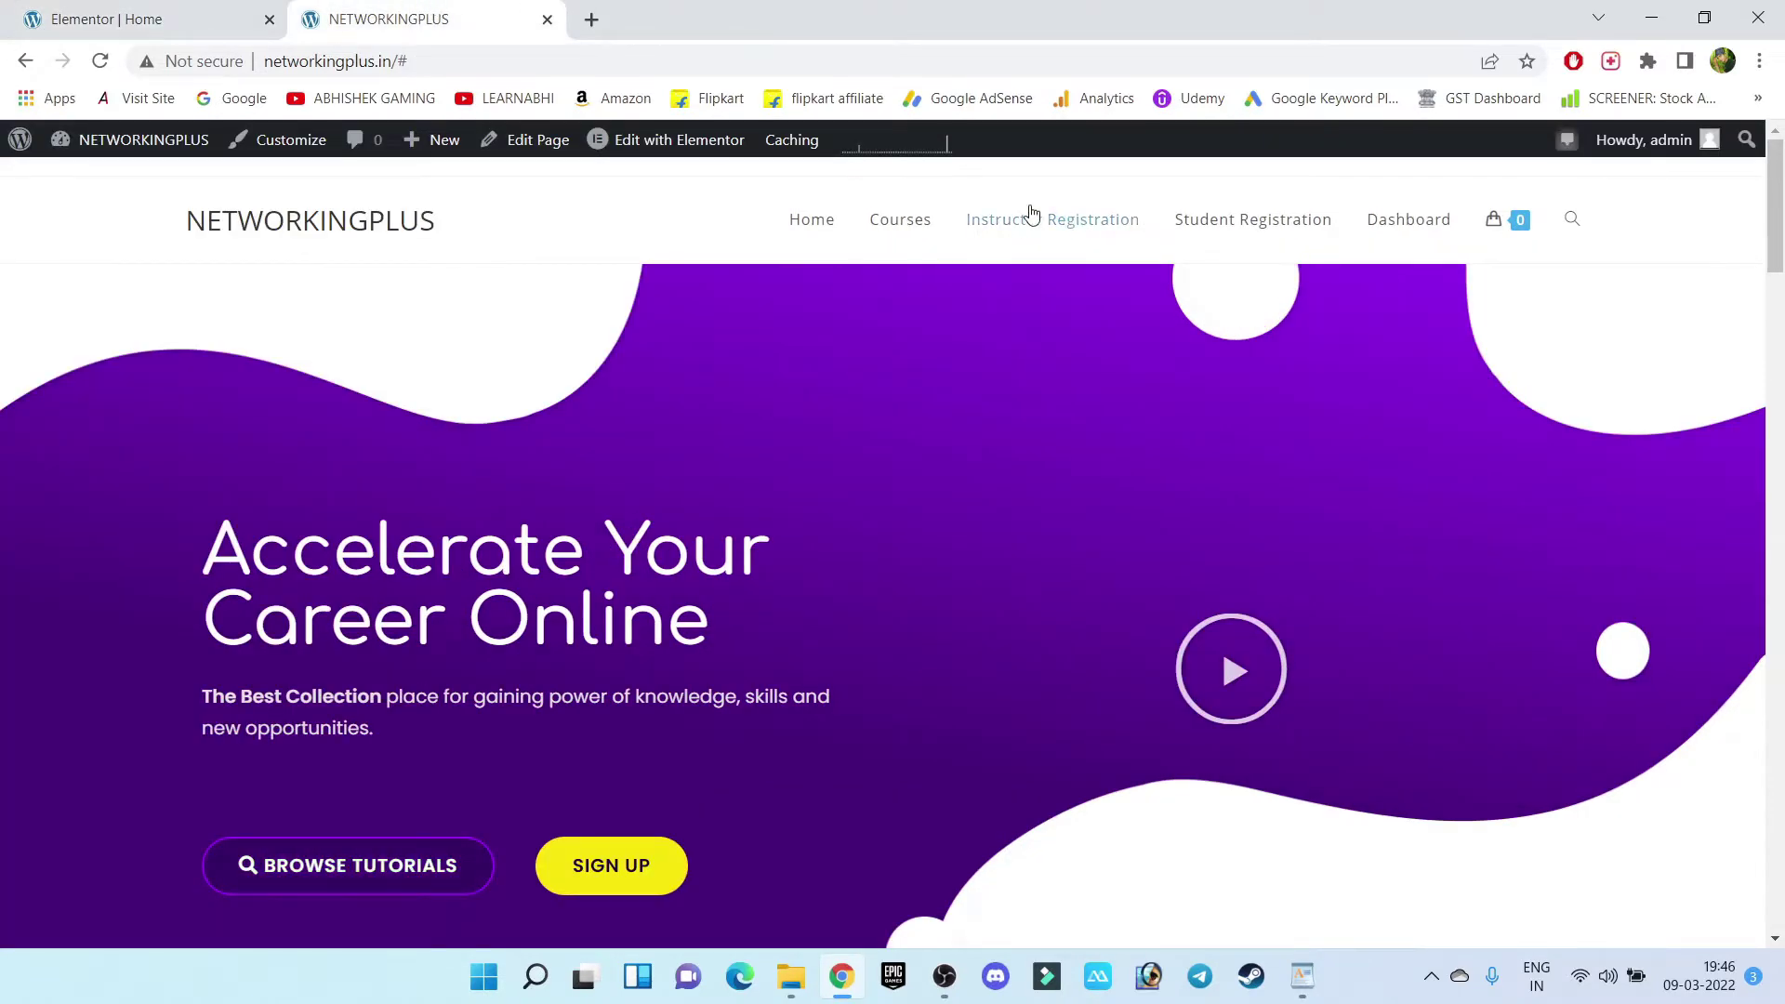
{"action": "left_click", "coordinate": [1262, 232]}
{"action": "left_click", "coordinate": [636, 61]}
{"action": "key", "text": "ctrl+c"}
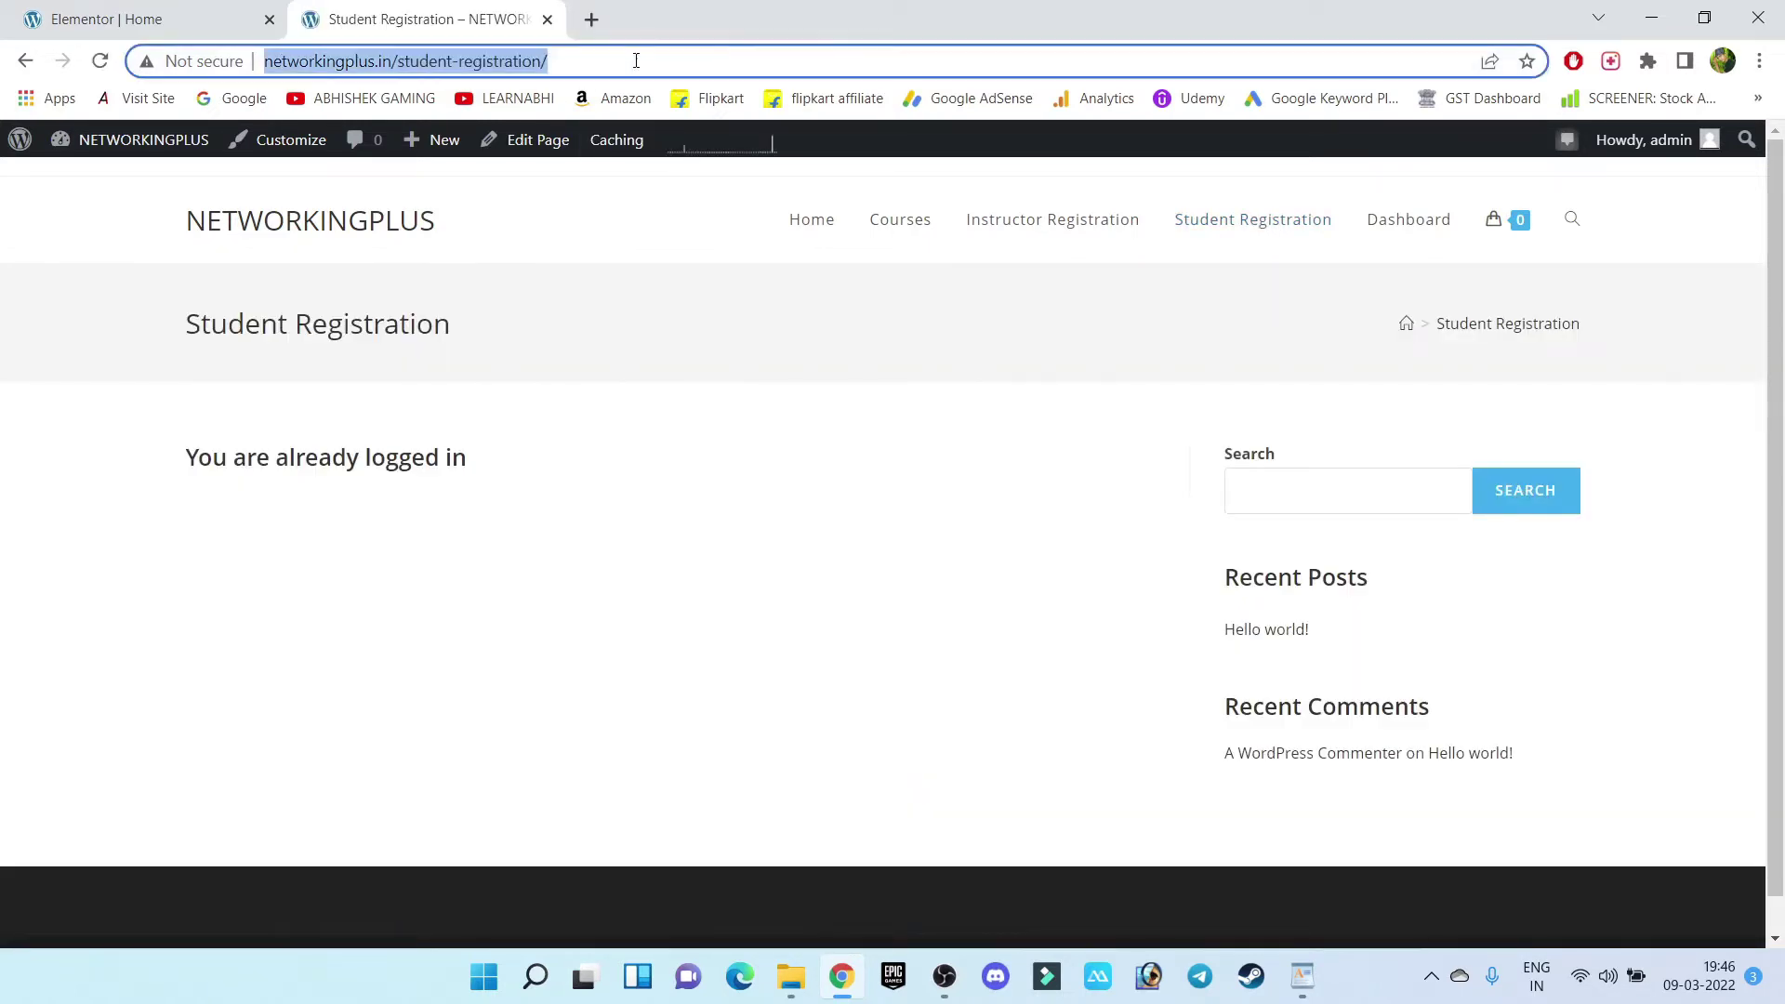
{"action": "key", "text": "ctrl+Tab"}
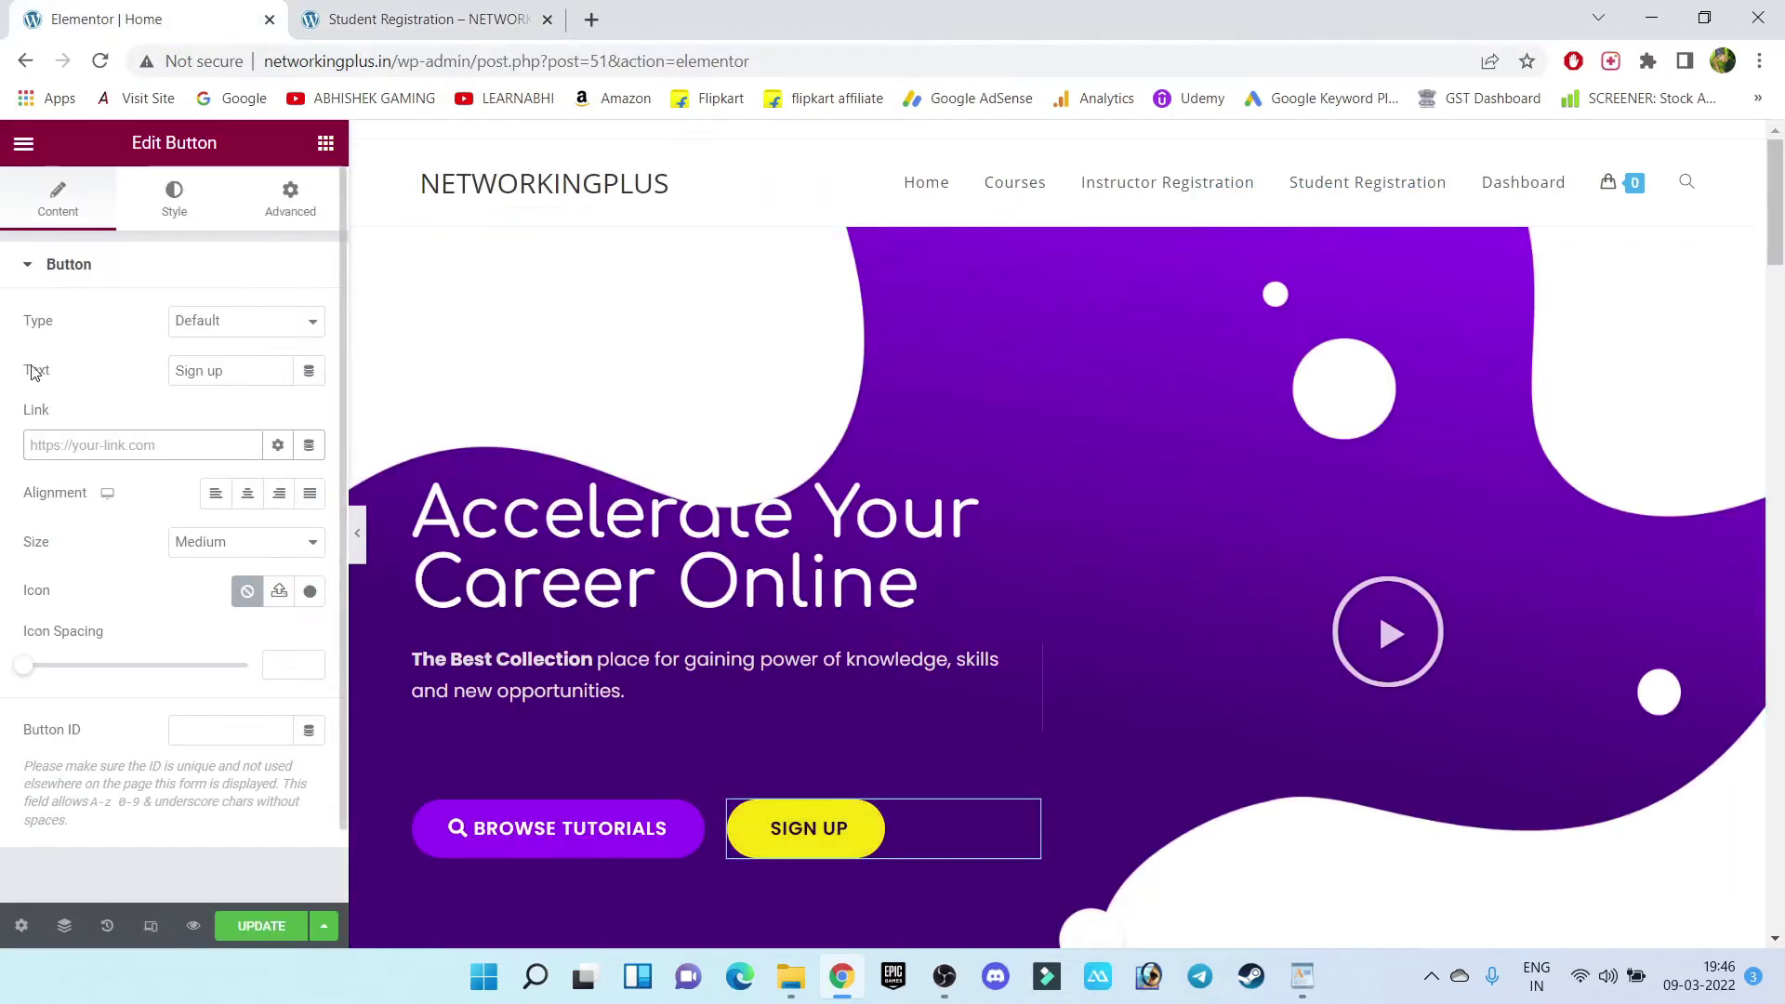
{"action": "key", "text": "ctrl+v"}
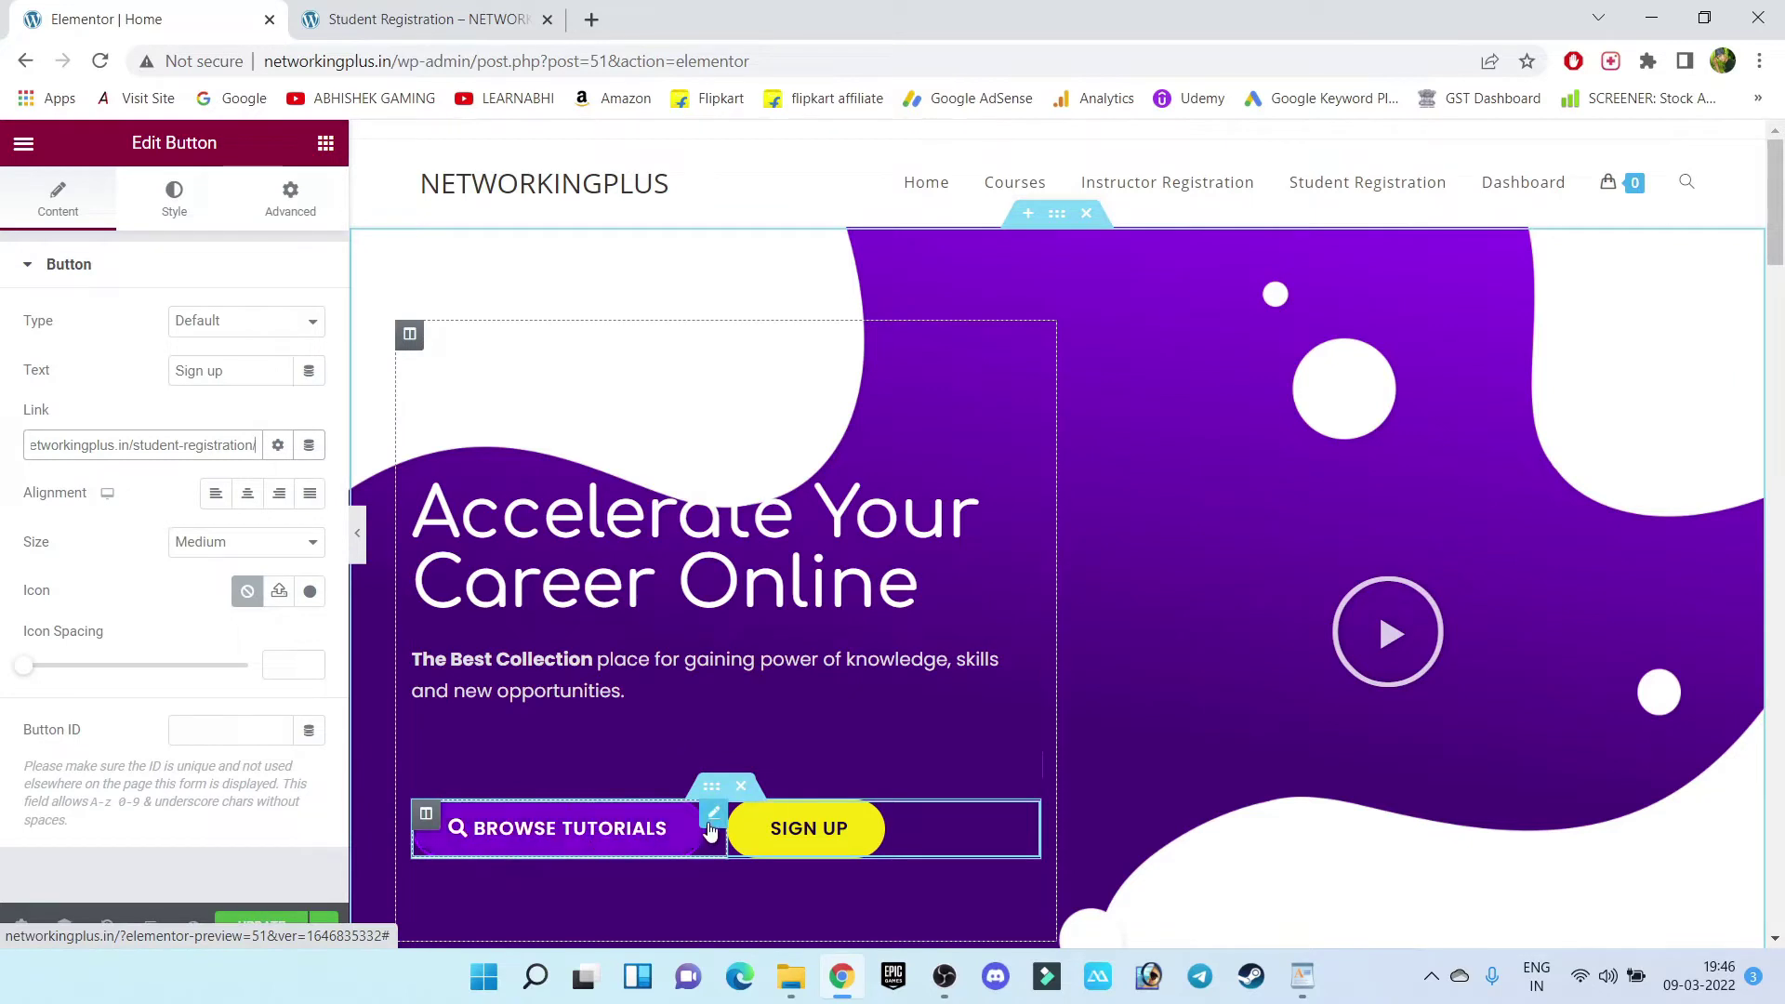
- Replace the BROWSE TUTORIALS button's '#' link with the networkingplus.in/courses/cisco-ccna-200-301/ address
{"action": "left_click", "coordinate": [711, 827]}
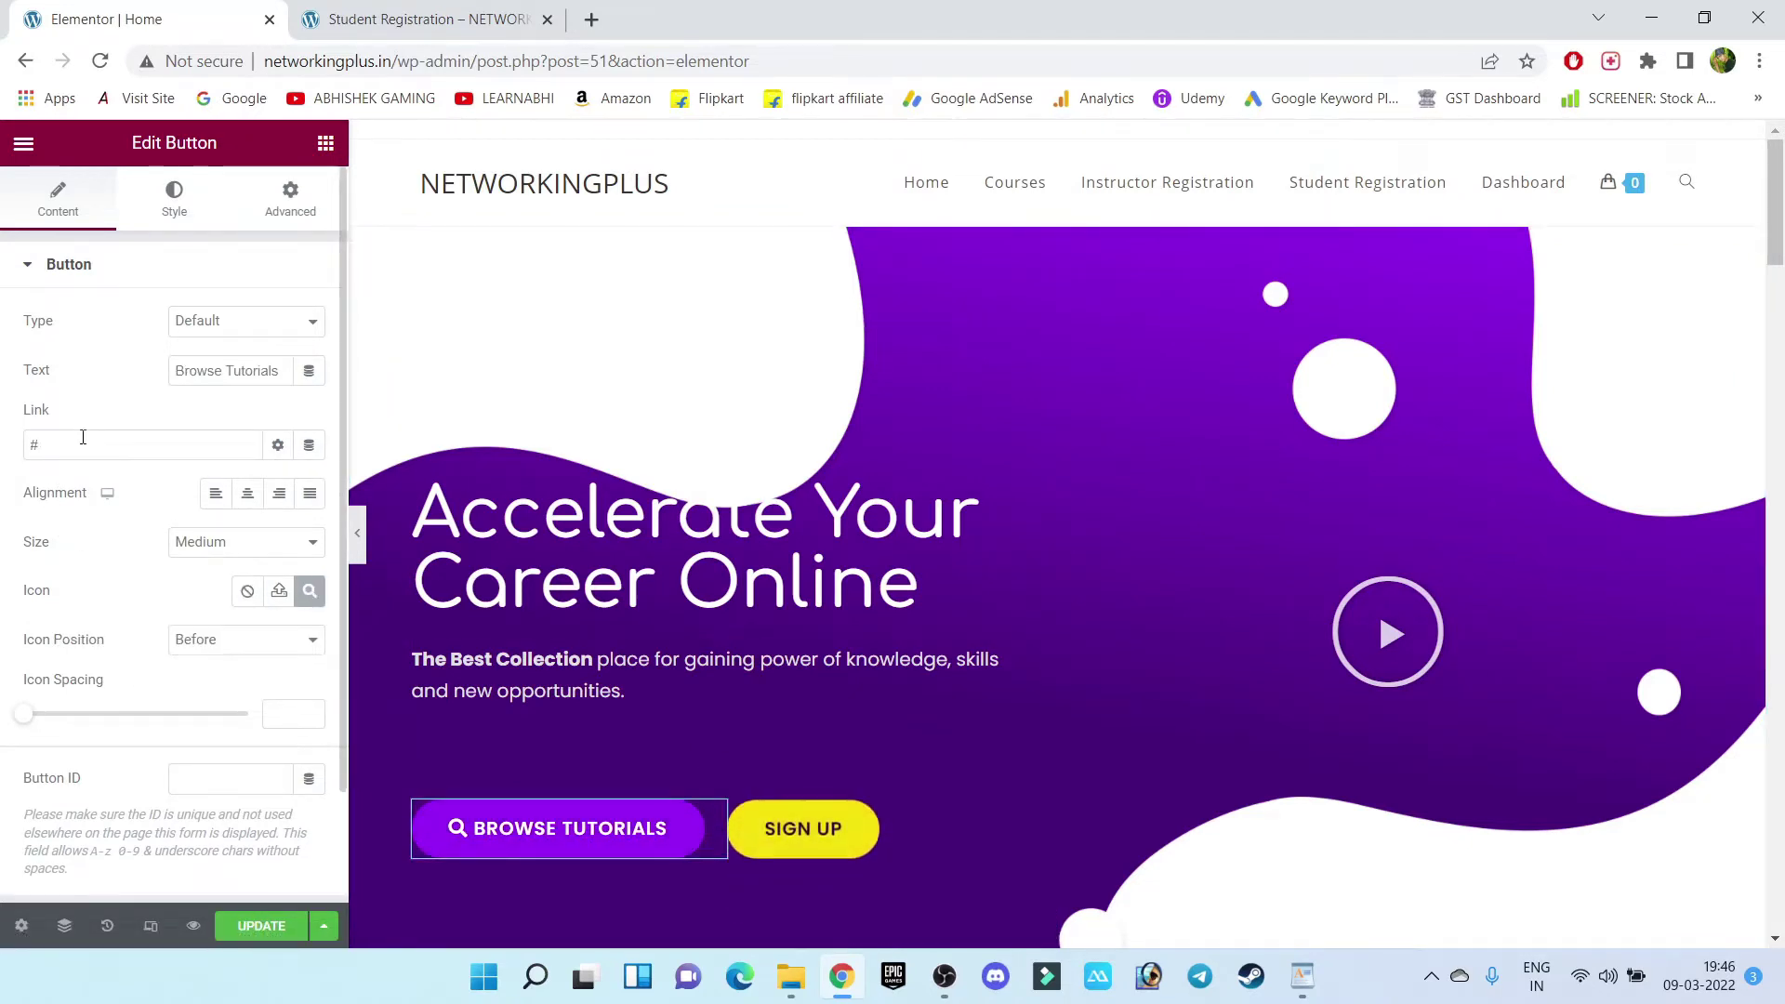
{"action": "left_click_drag", "start_coordinate": [83, 437], "coordinate": [2, 444]}
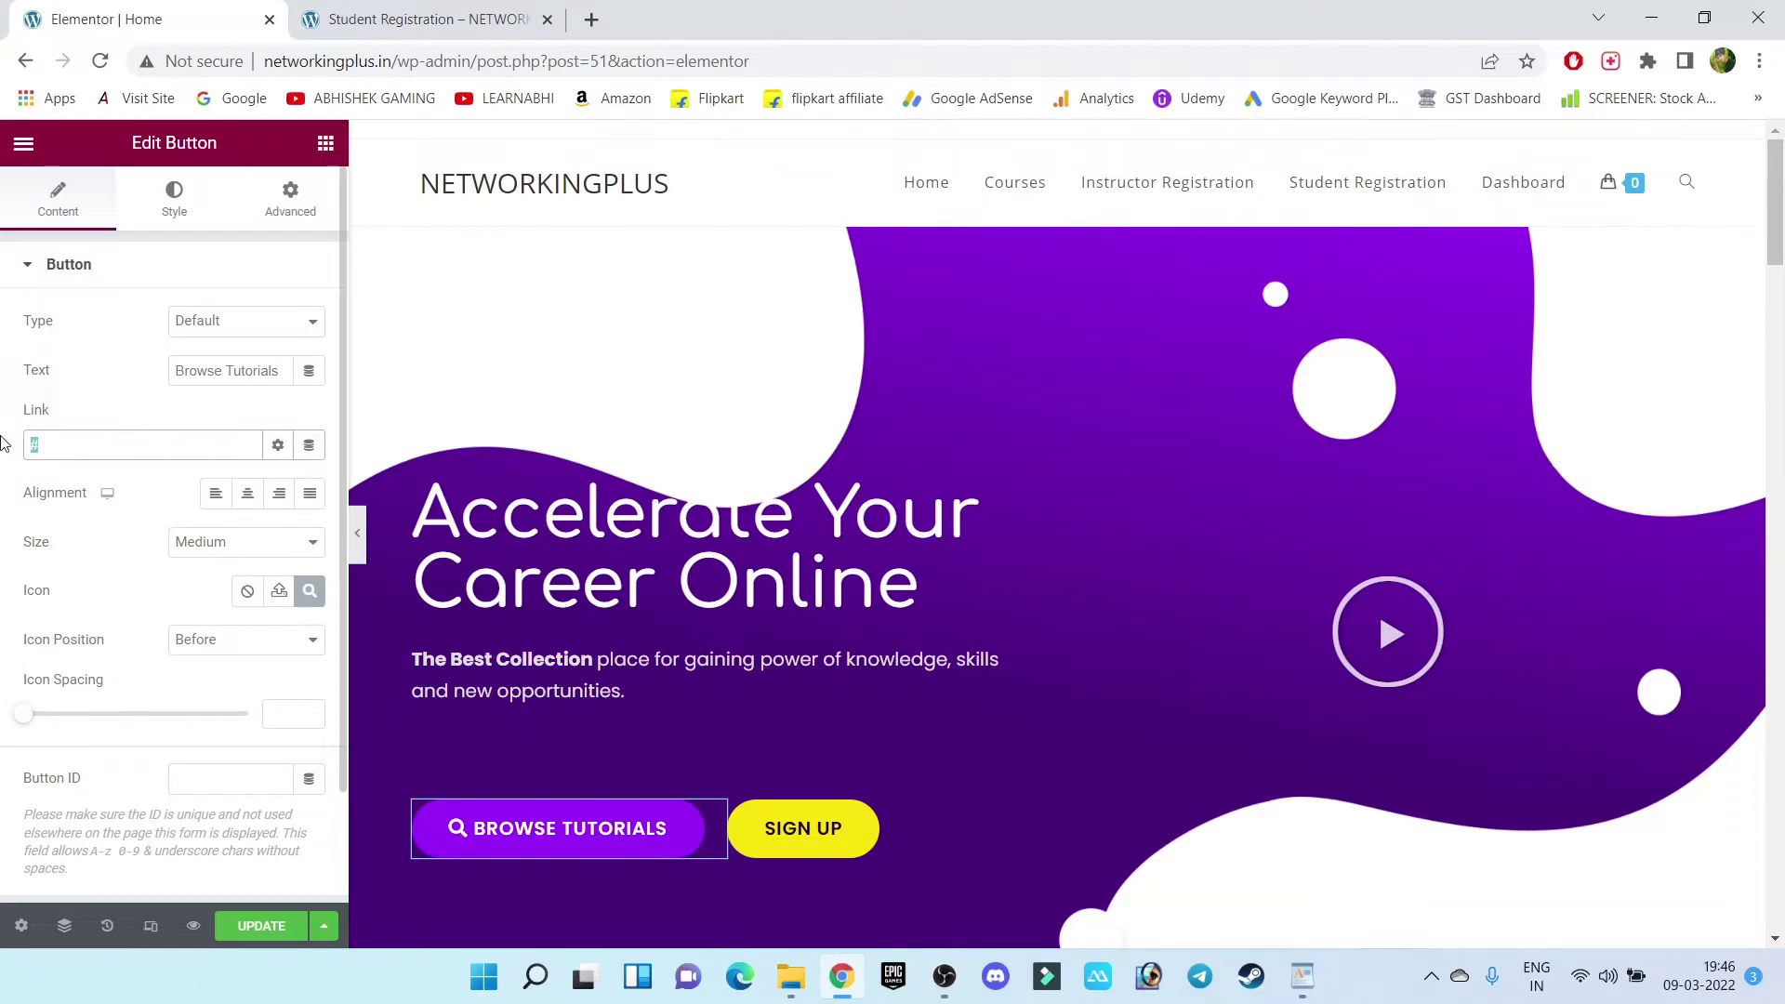
{"action": "key", "text": "BackSpace"}
{"action": "left_click", "coordinate": [416, 8]}
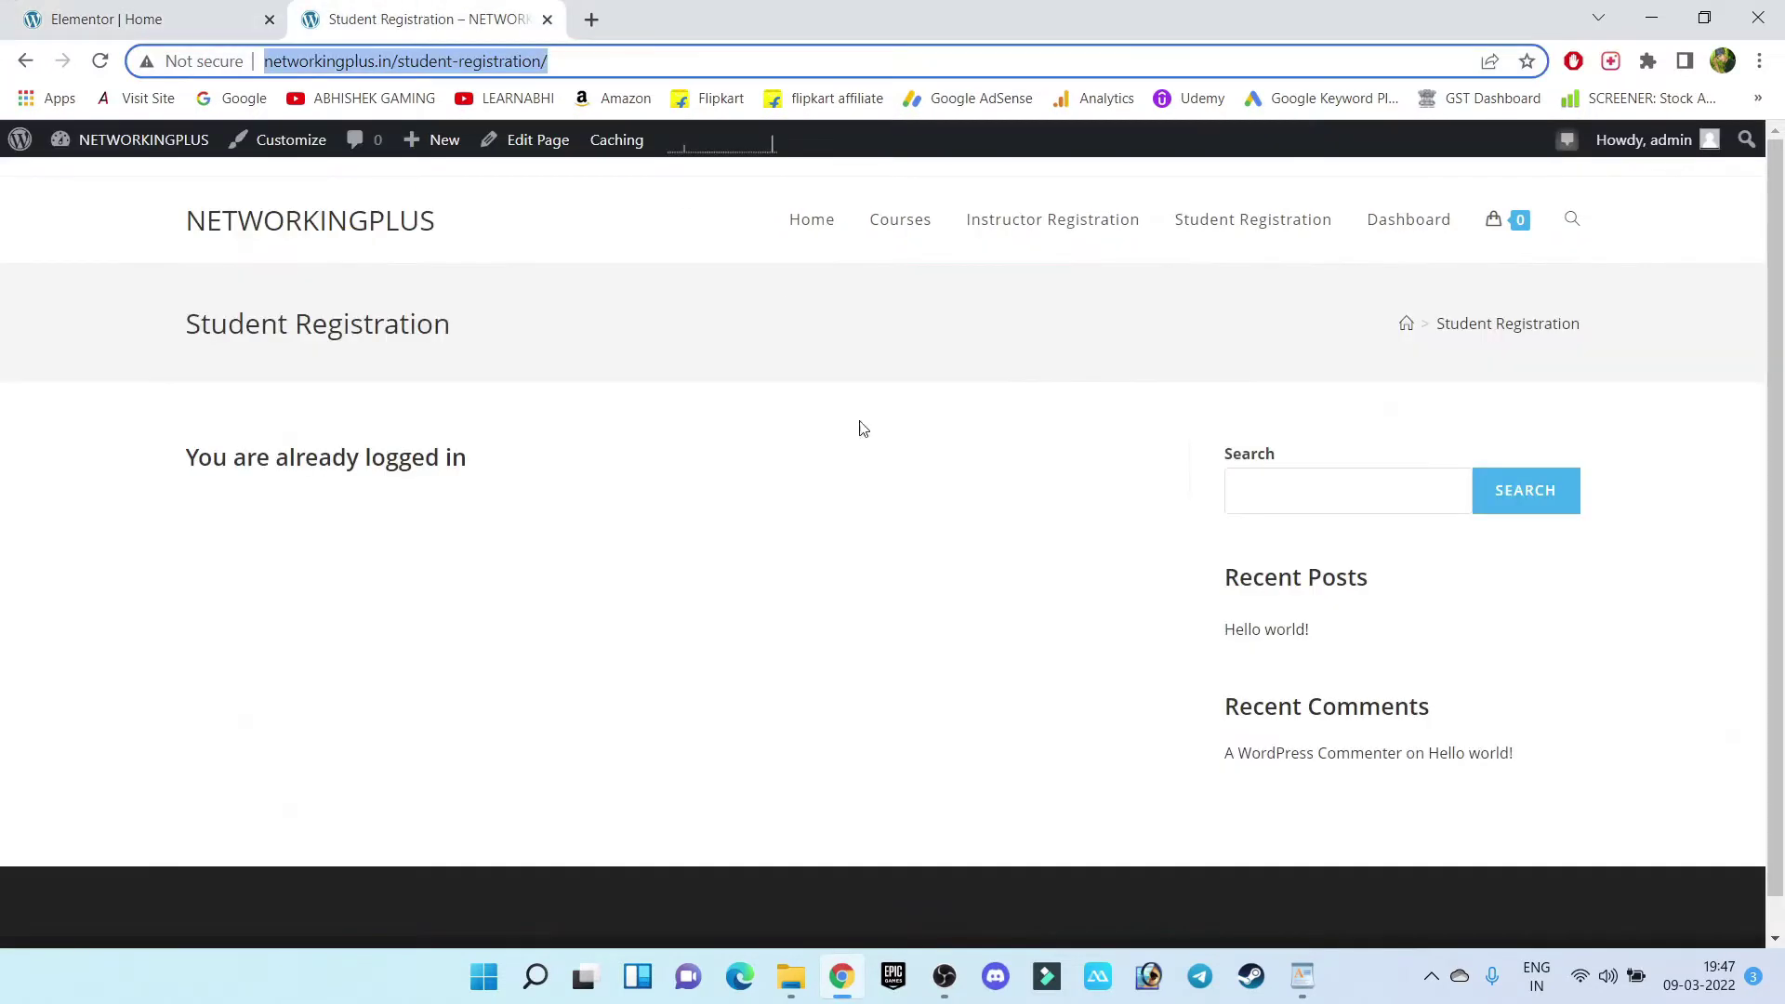
{"action": "left_click", "coordinate": [893, 217]}
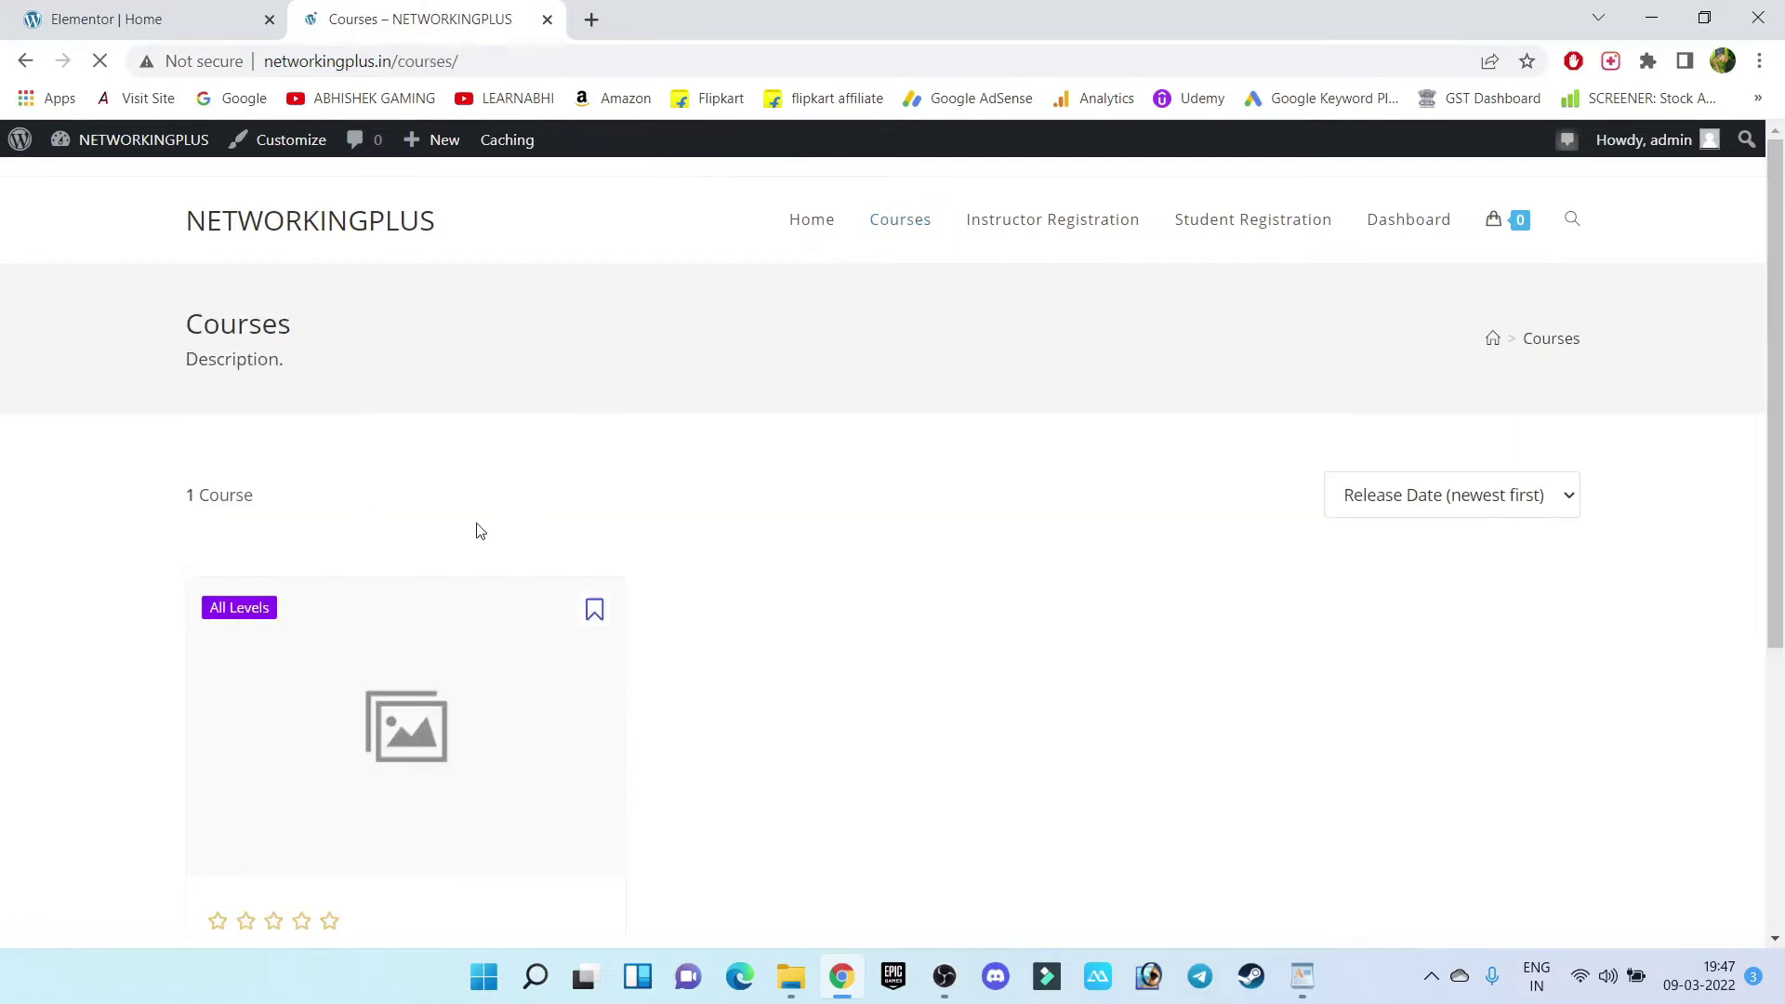
{"action": "left_click", "coordinate": [423, 650]}
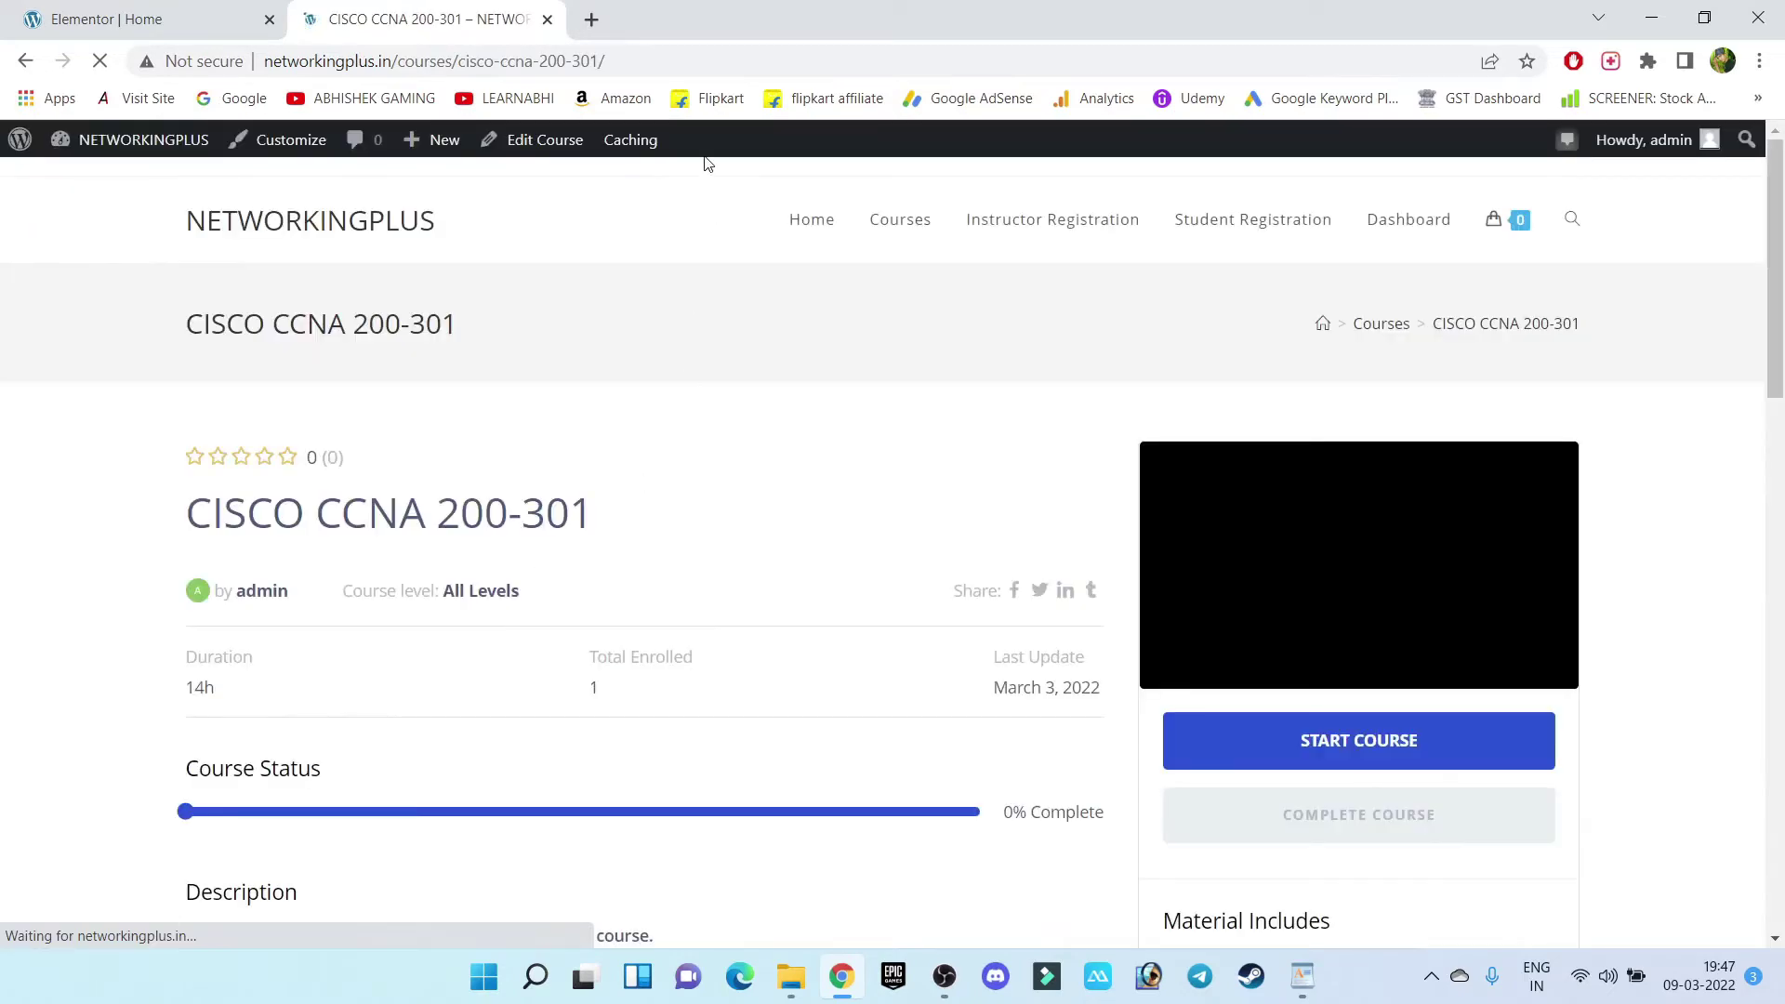
{"action": "left_click", "coordinate": [635, 60]}
{"action": "key", "text": "ctrl+c"}
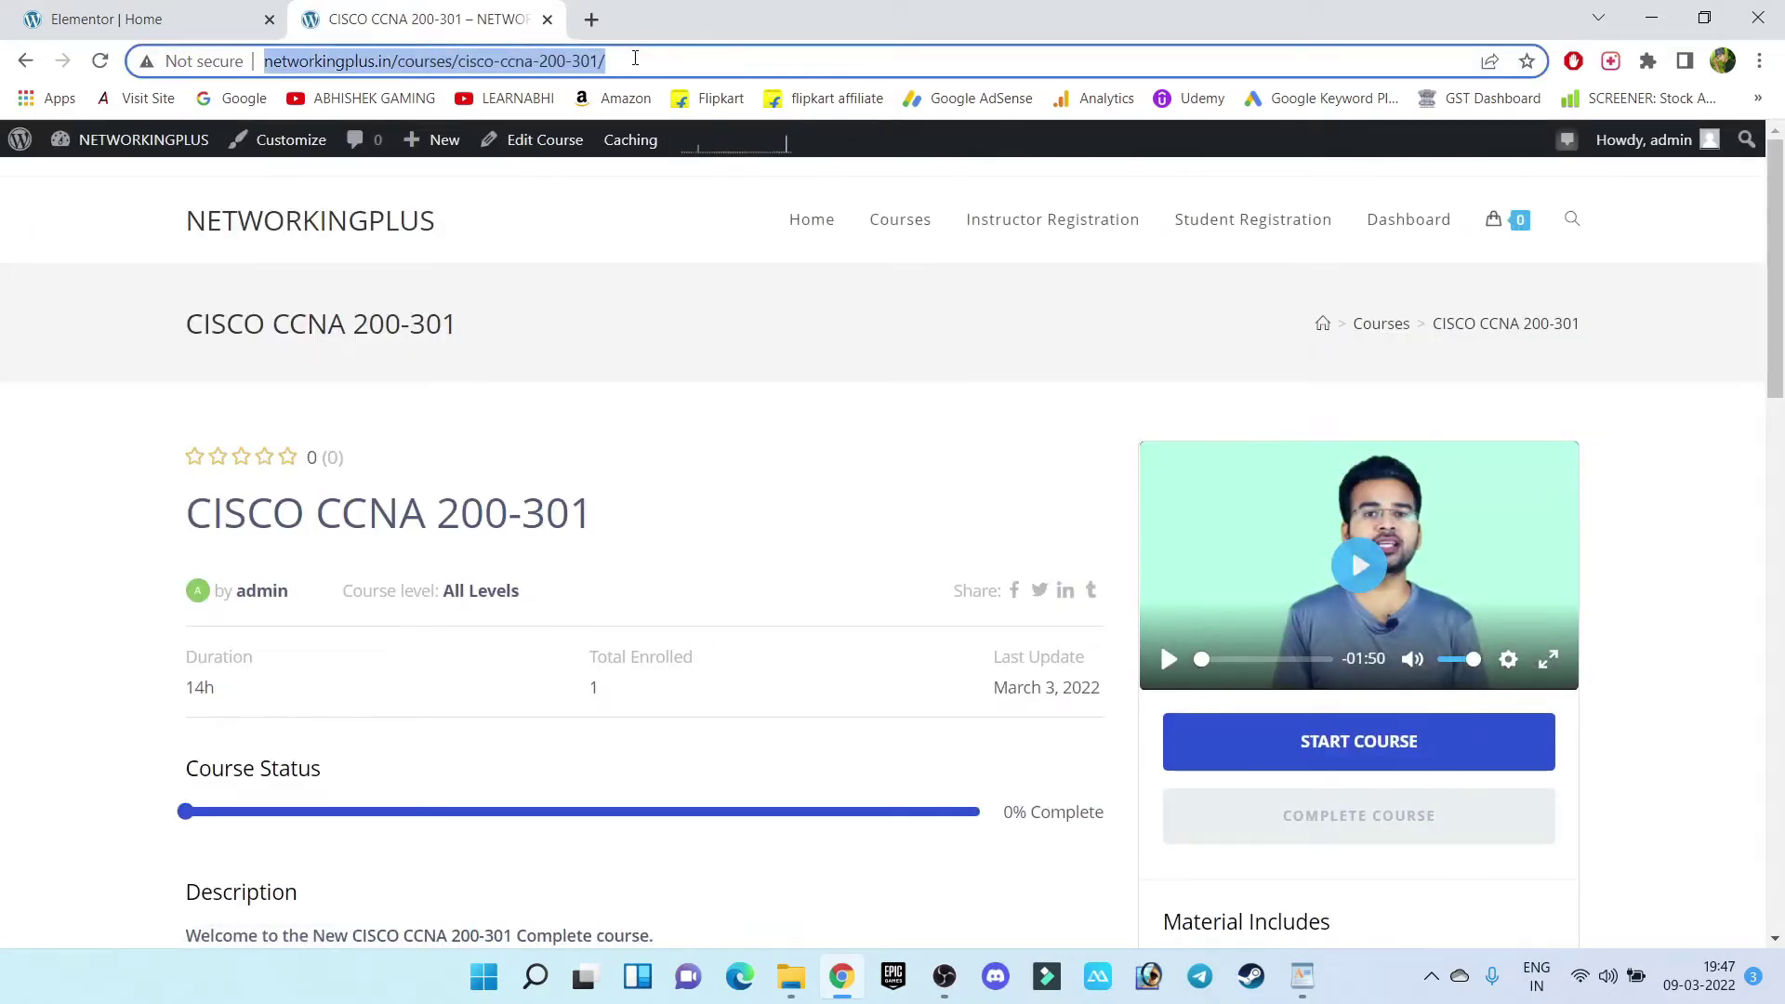
{"action": "left_click", "coordinate": [140, 18]}
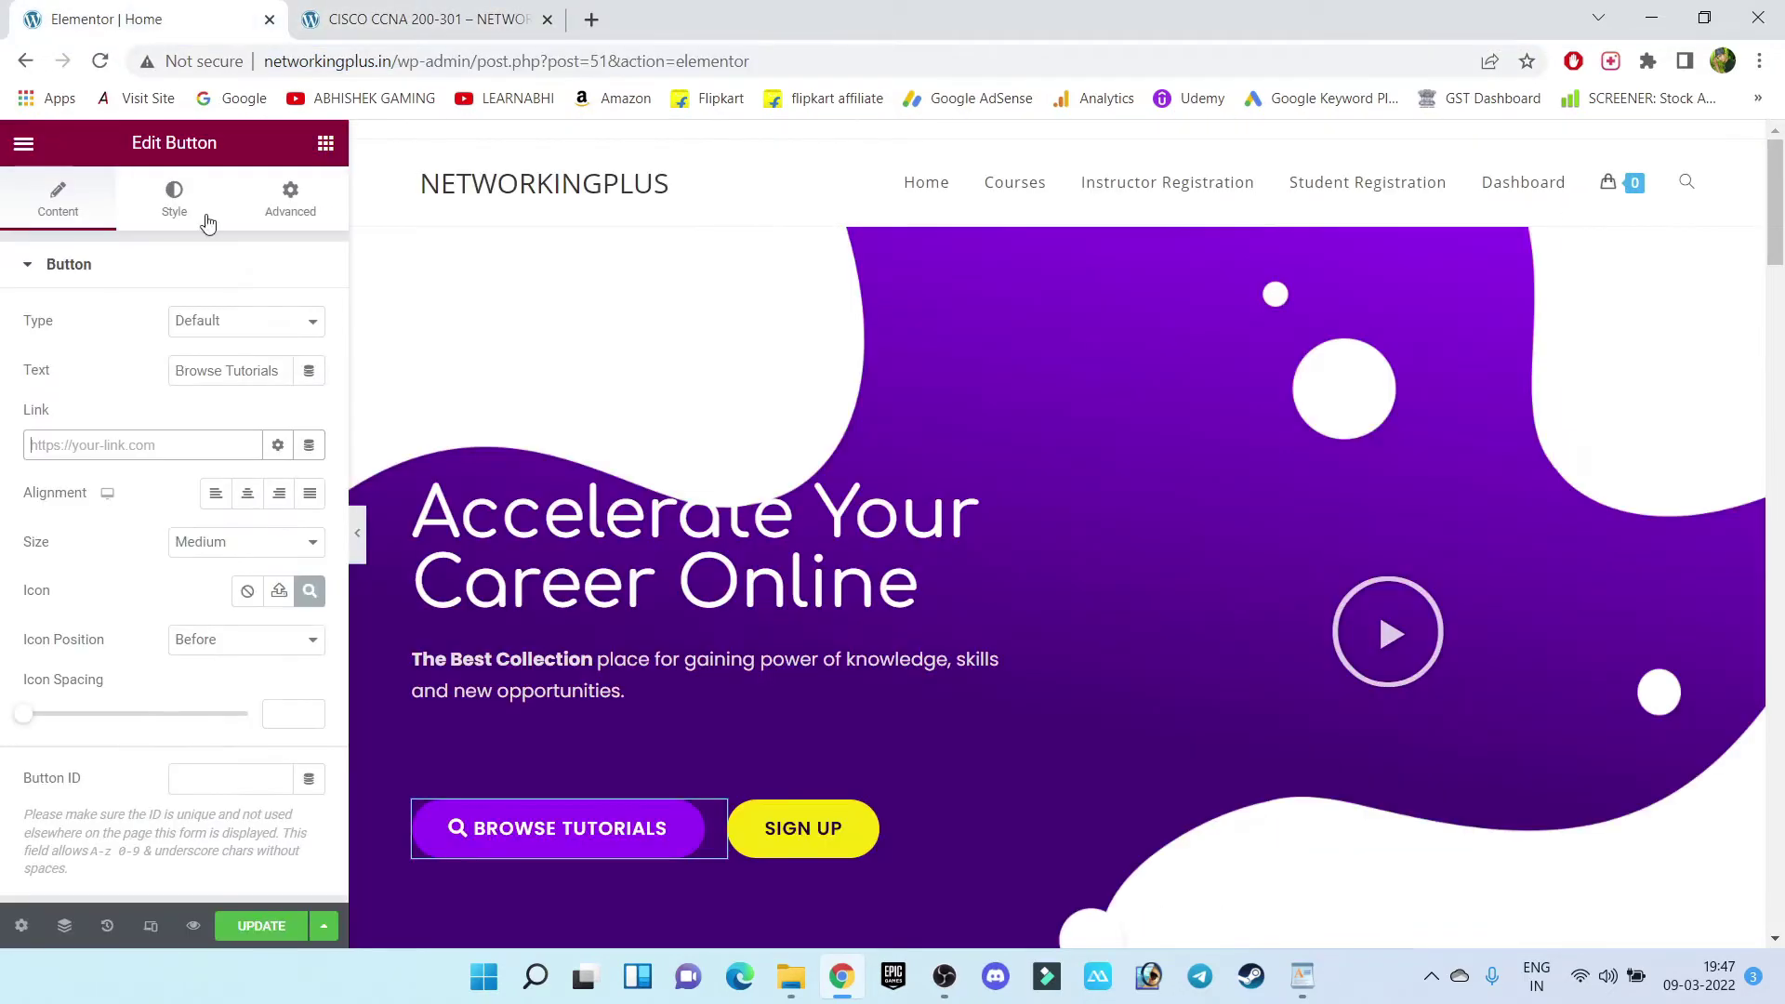
{"action": "left_click", "coordinate": [146, 444]}
{"action": "key", "text": "ctrl+v"}
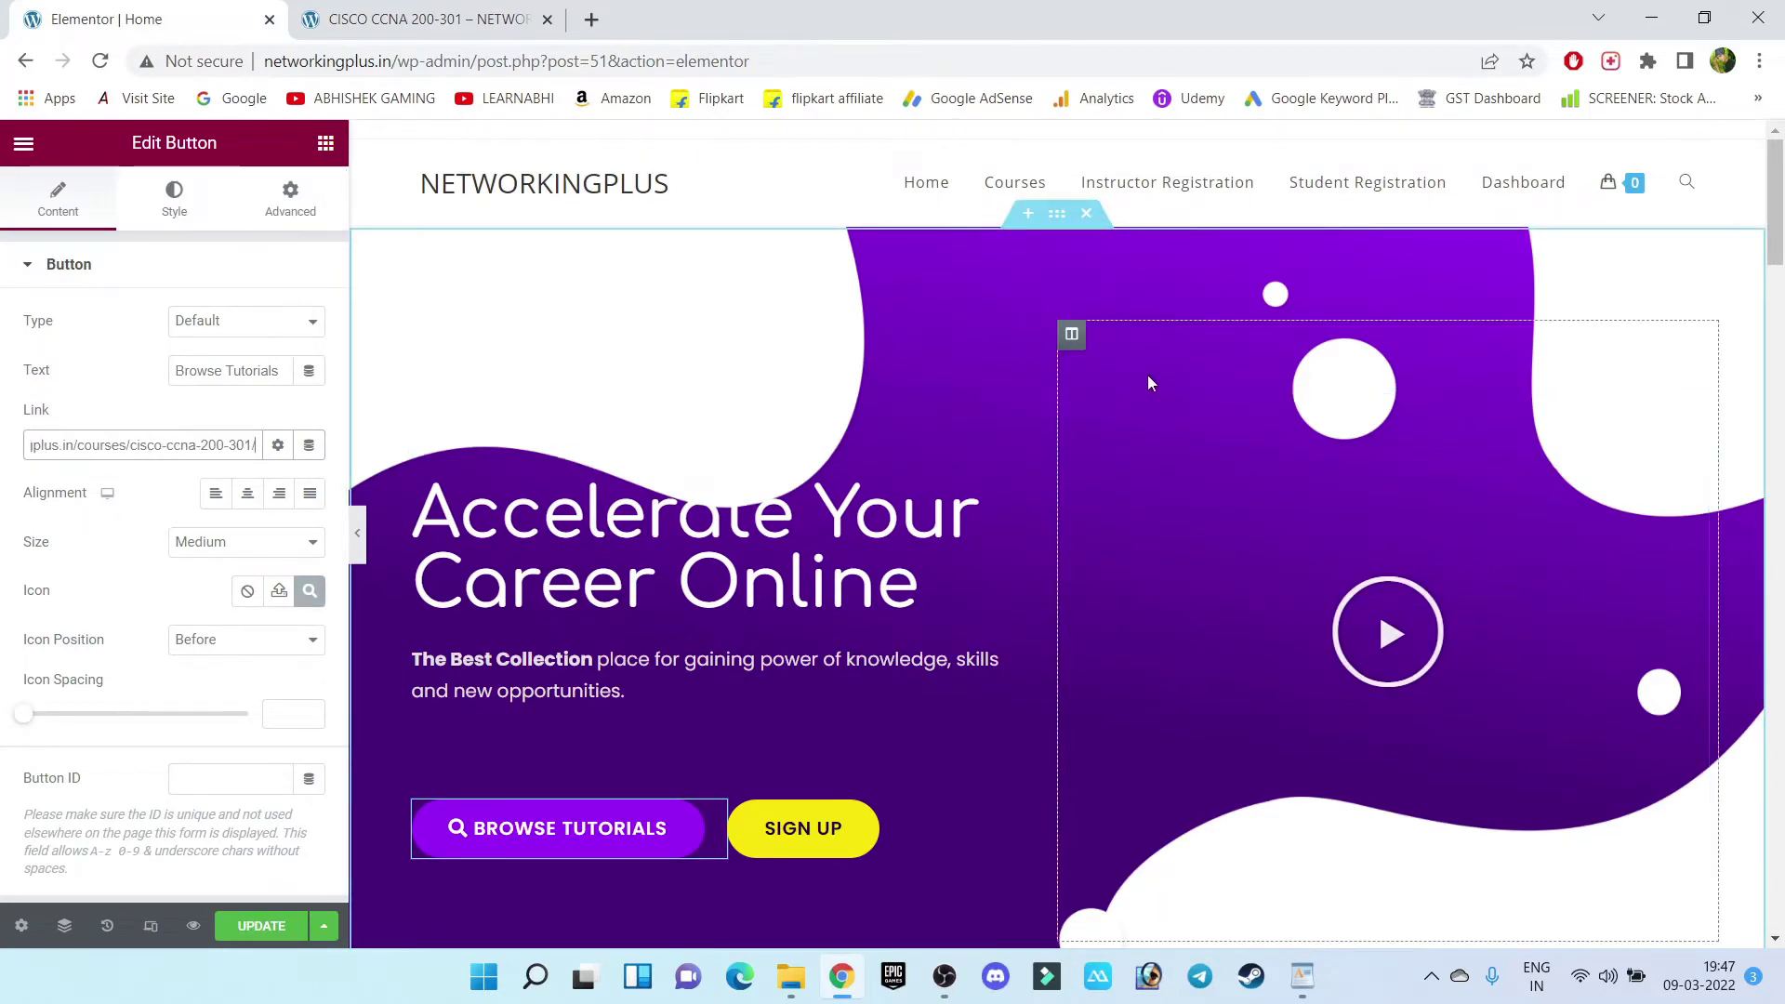
- Clear the title of the FUN & EASY TO FOLLOW card heading
{"action": "scroll", "coordinate": [1138, 409], "scroll_direction": "down", "scroll_amount": 1}
{"action": "scroll", "coordinate": [1138, 409], "scroll_direction": "down", "scroll_amount": 5}
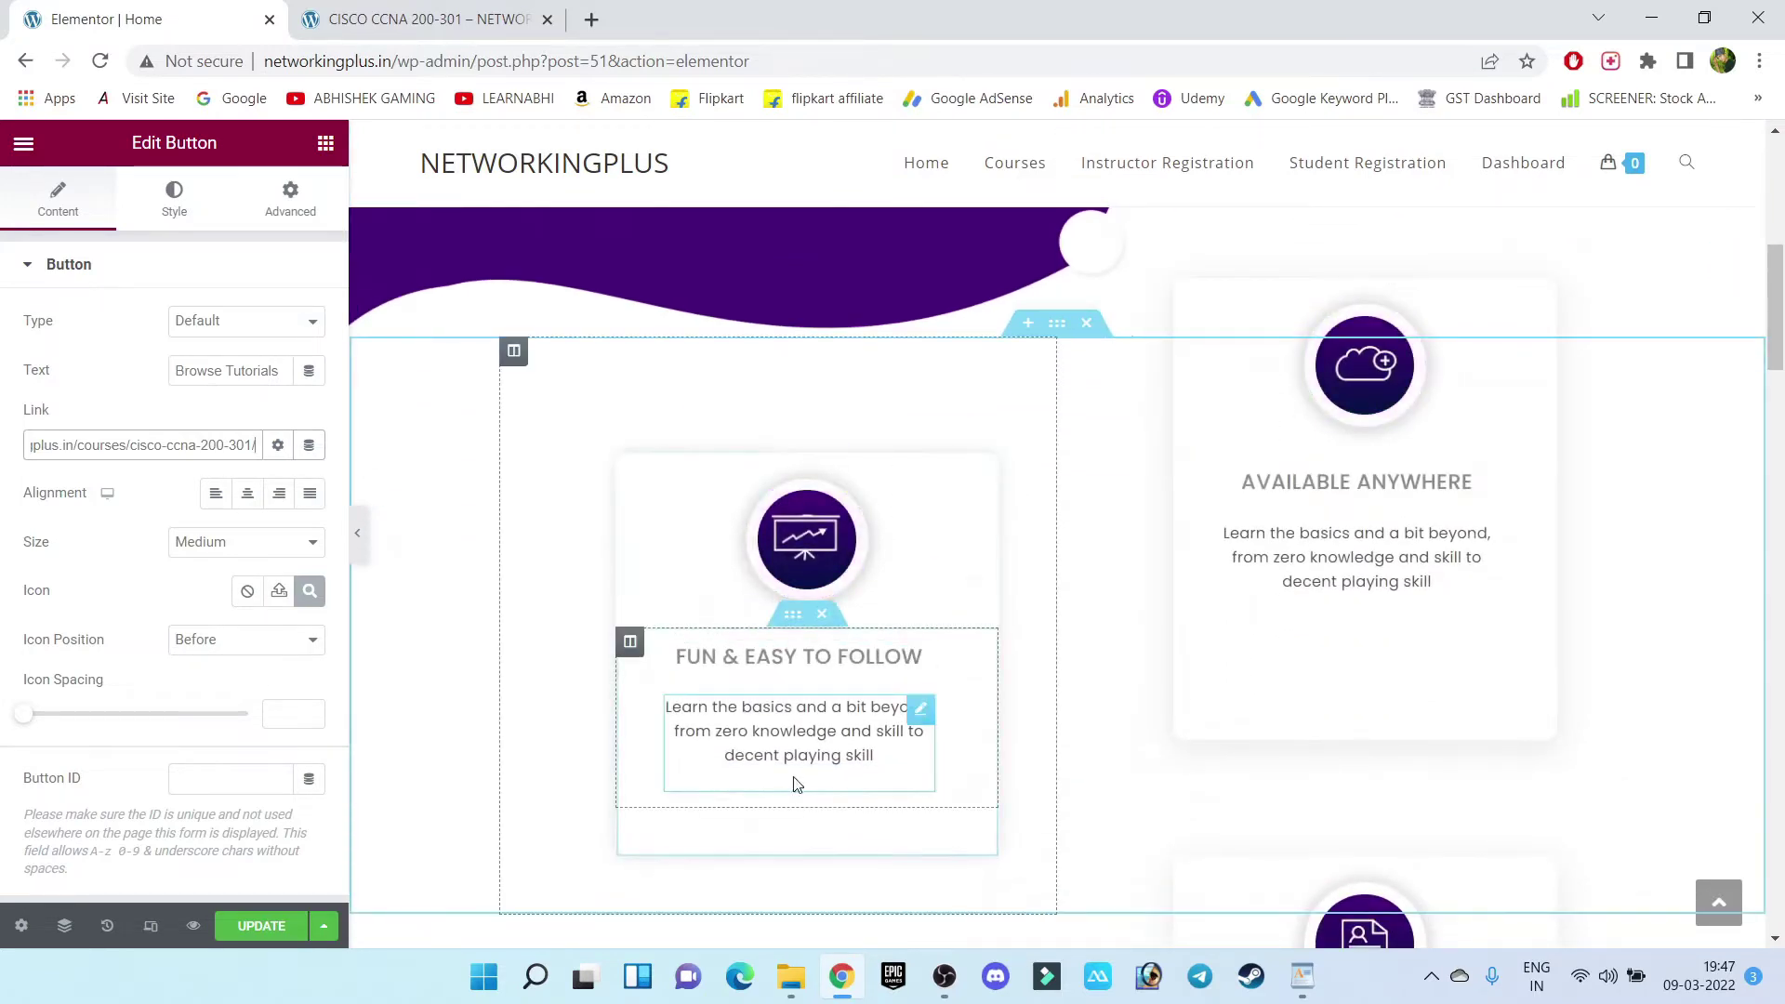
{"action": "scroll", "coordinate": [1358, 698], "scroll_direction": "down", "scroll_amount": 4}
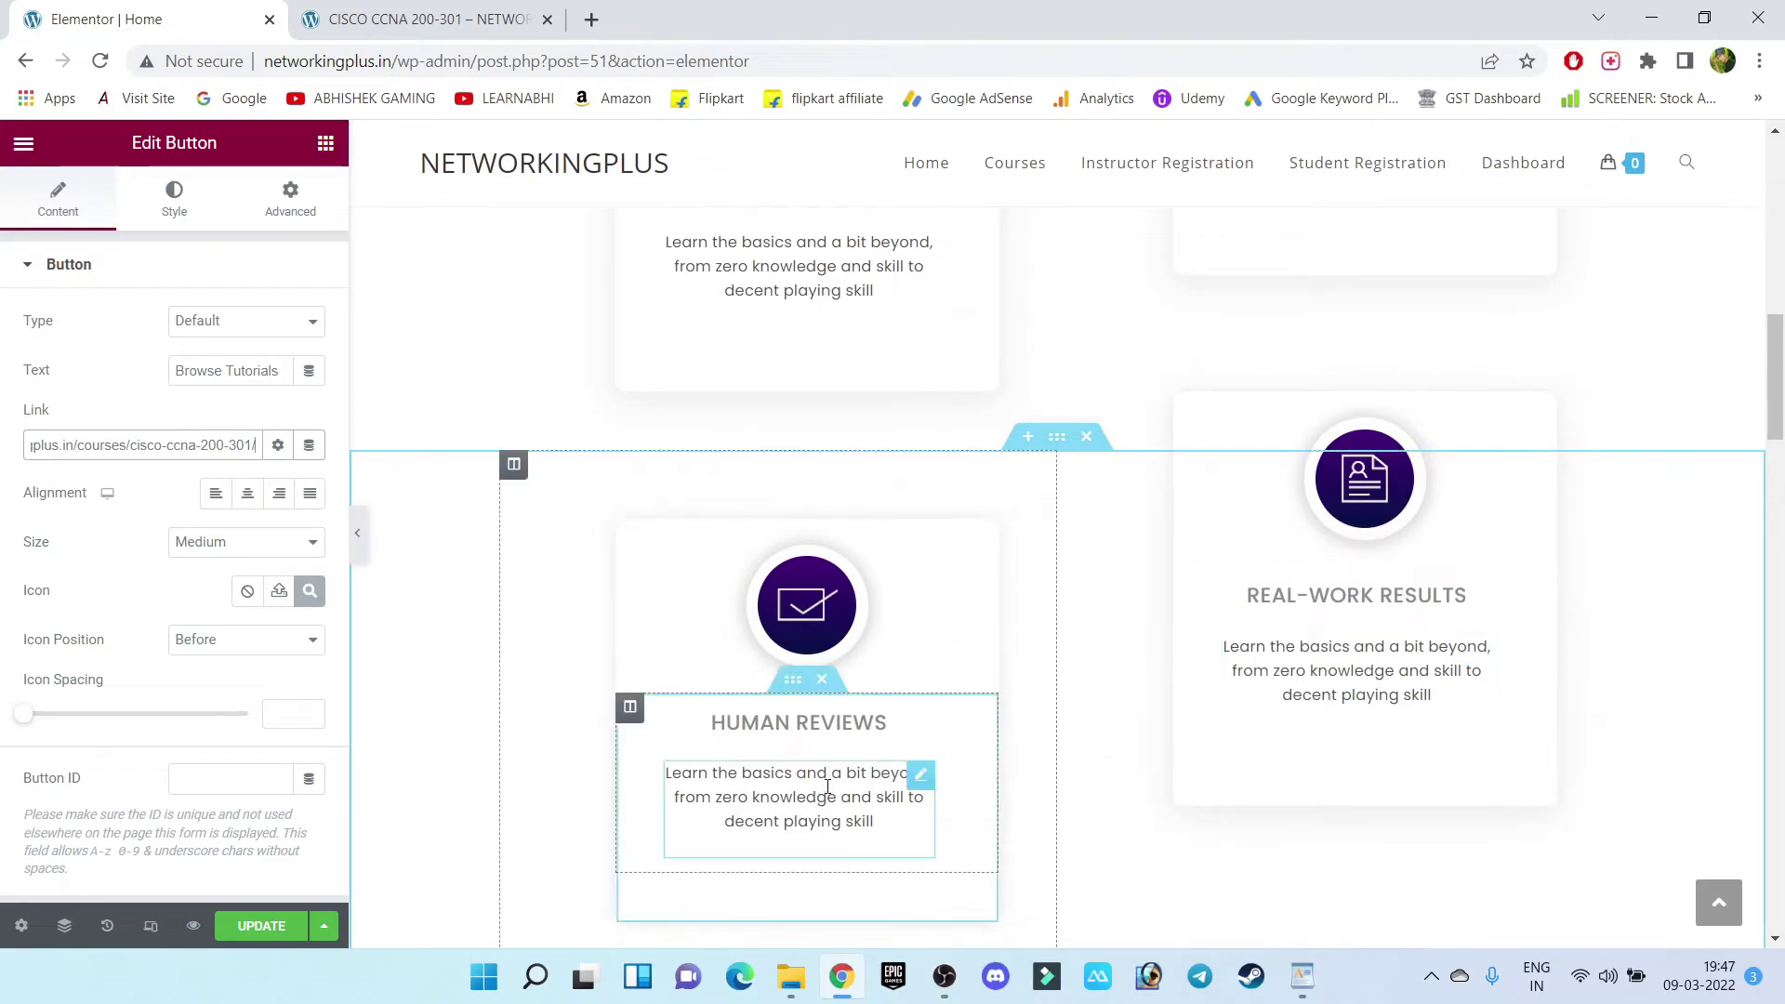
{"action": "scroll", "coordinate": [1108, 395], "scroll_direction": "up", "scroll_amount": 3}
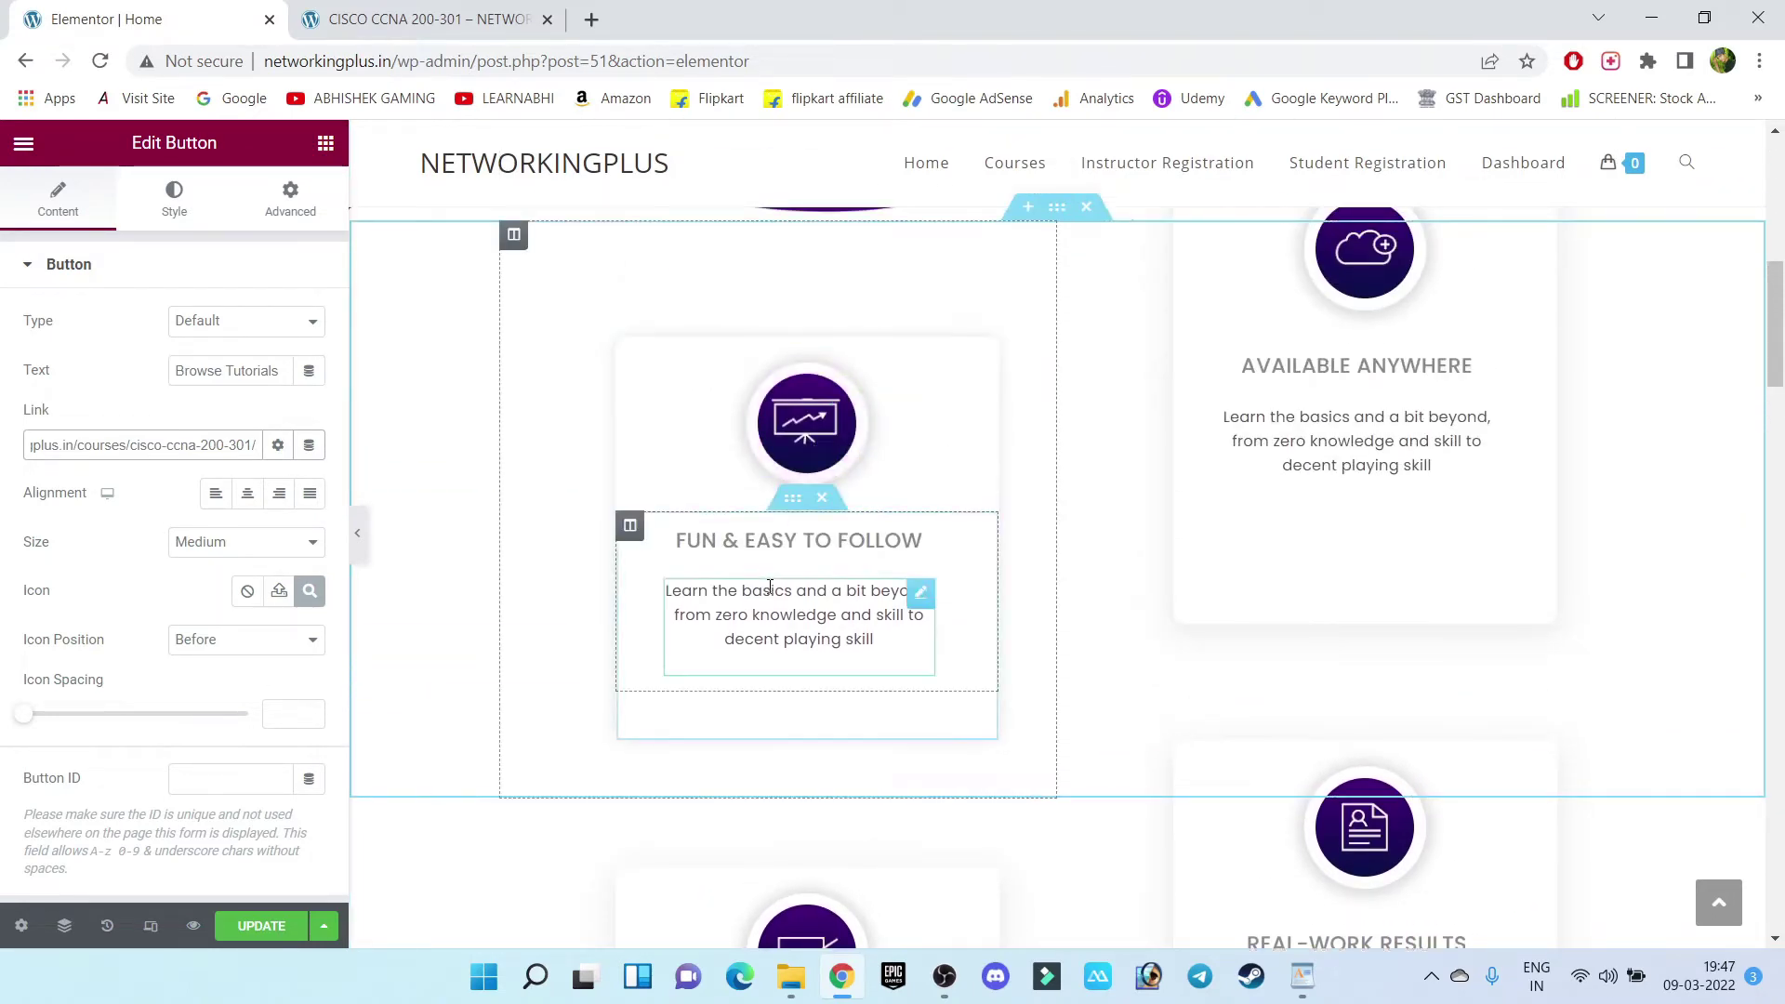
{"action": "left_click", "coordinate": [816, 544]}
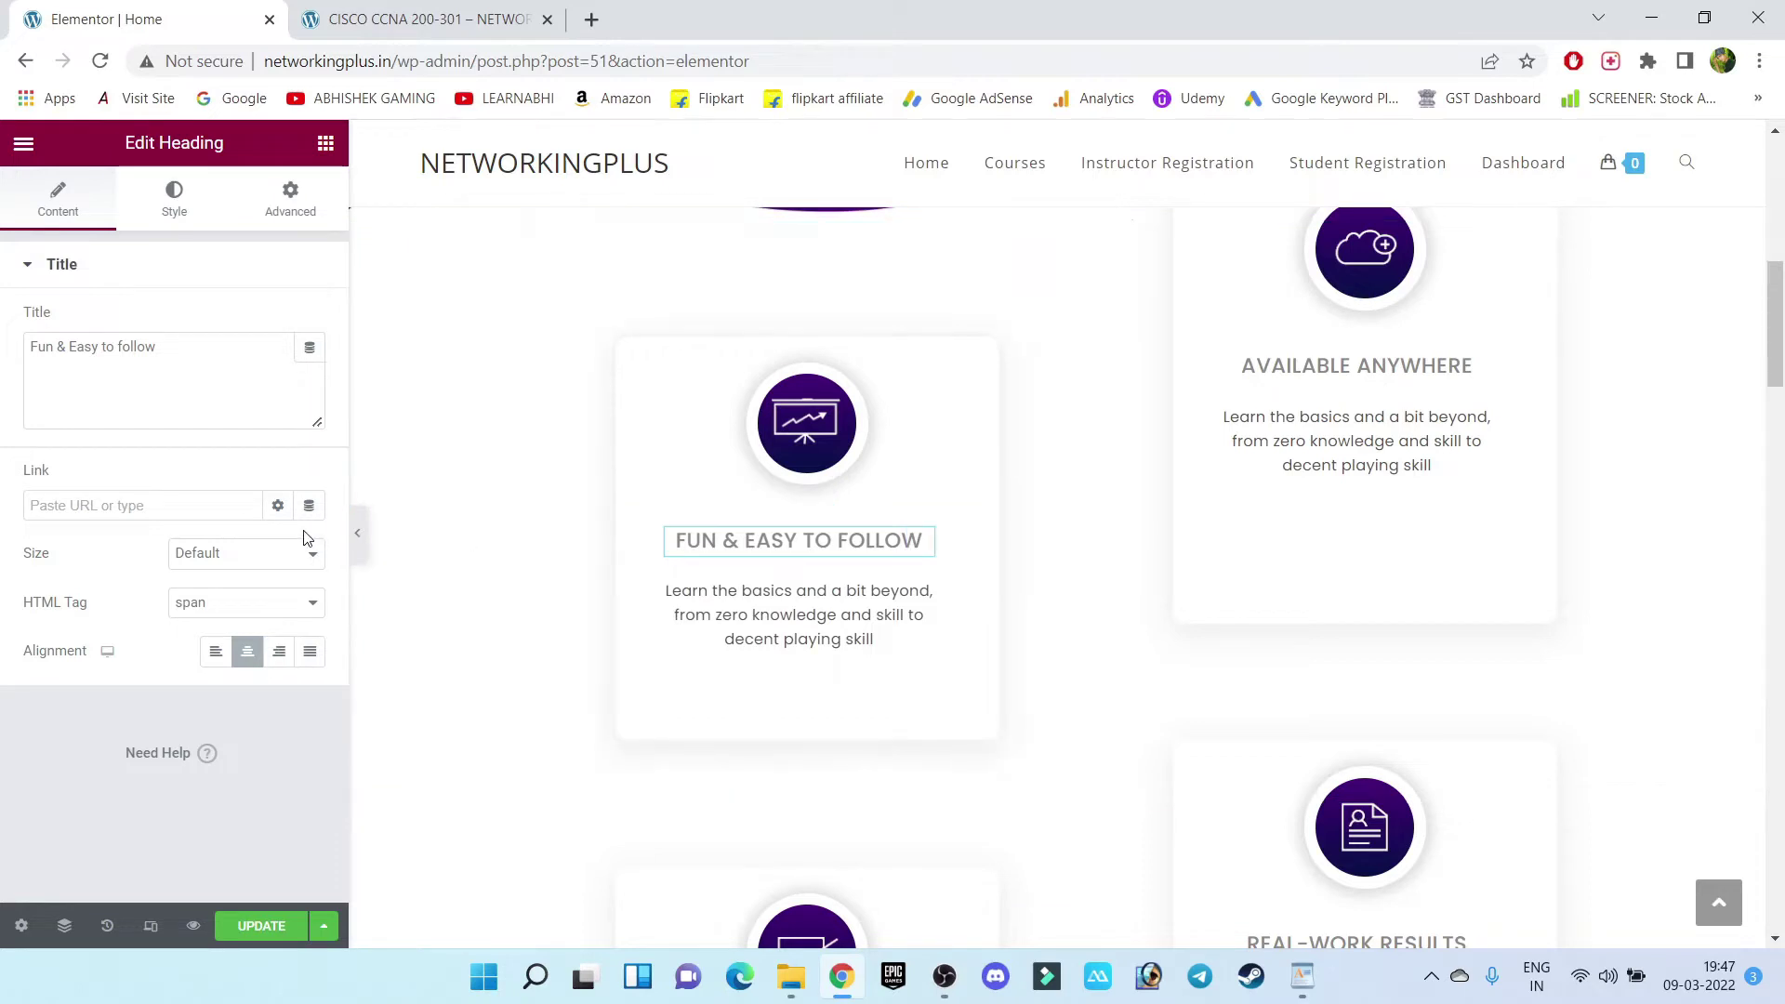
{"action": "triple_click", "coordinate": [172, 374]}
{"action": "key", "text": "BackSpace"}
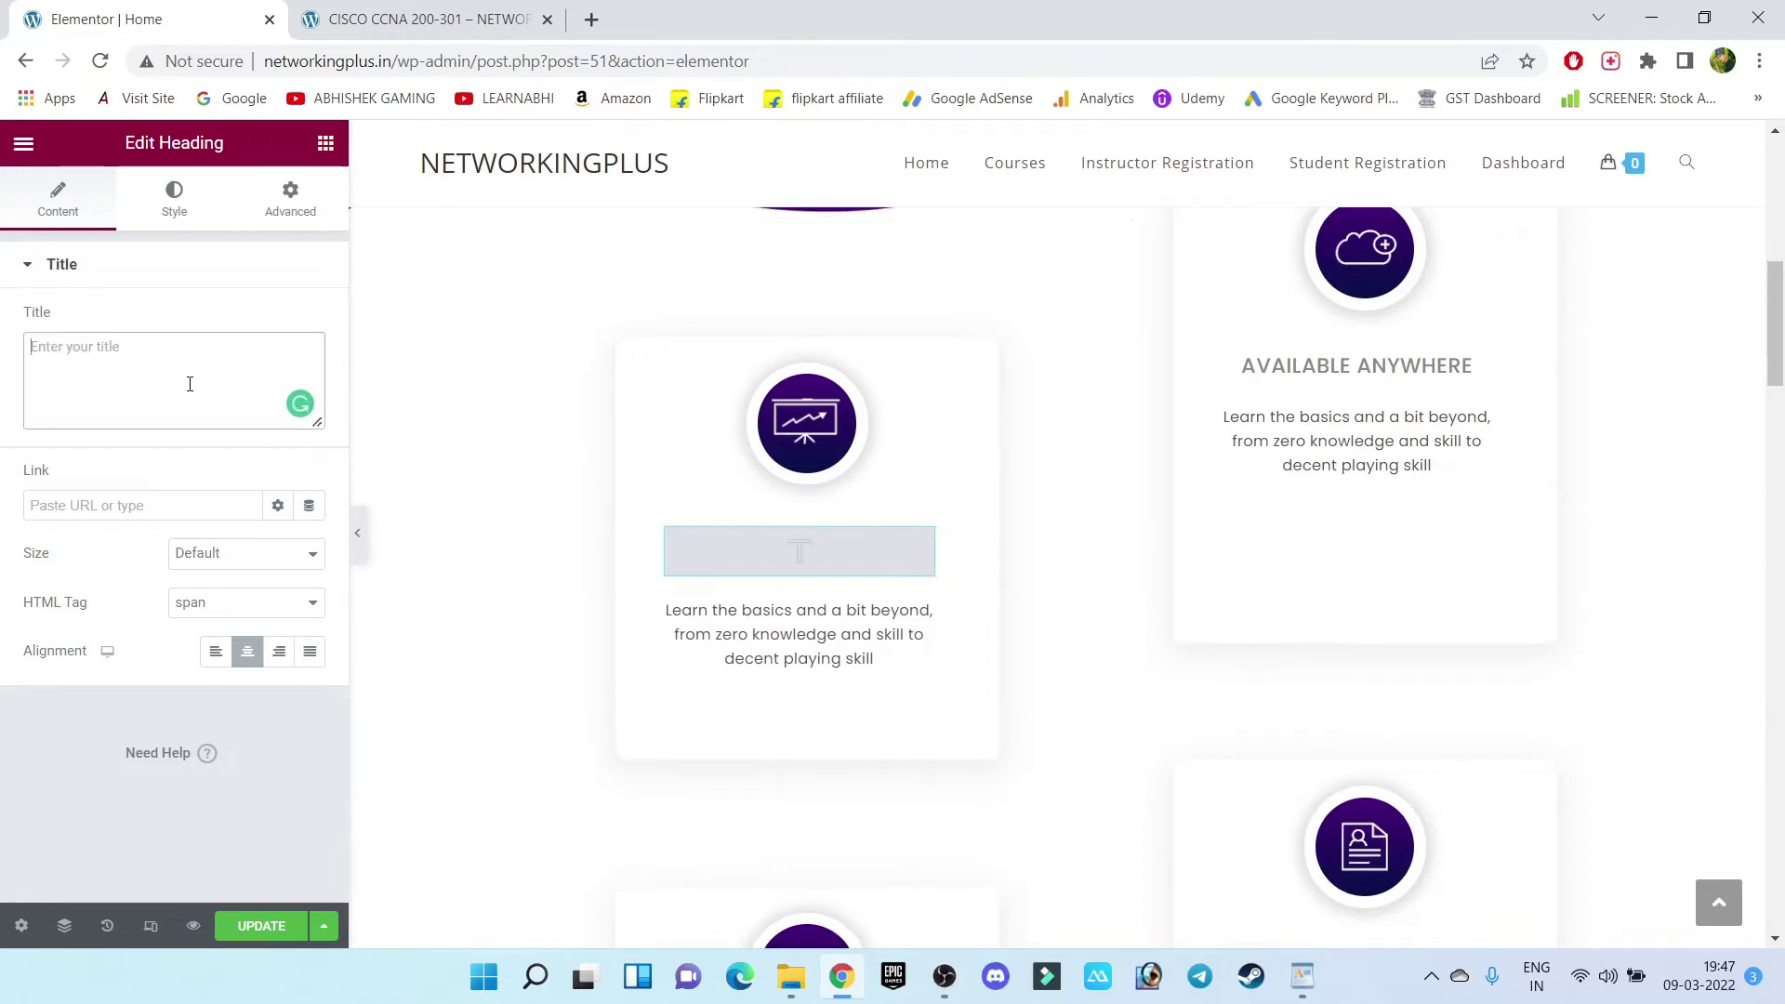
- Copy the USER-FRIENDLY LANGUAGE heading from the WordPad notes
{"action": "left_click", "coordinate": [1302, 976]}
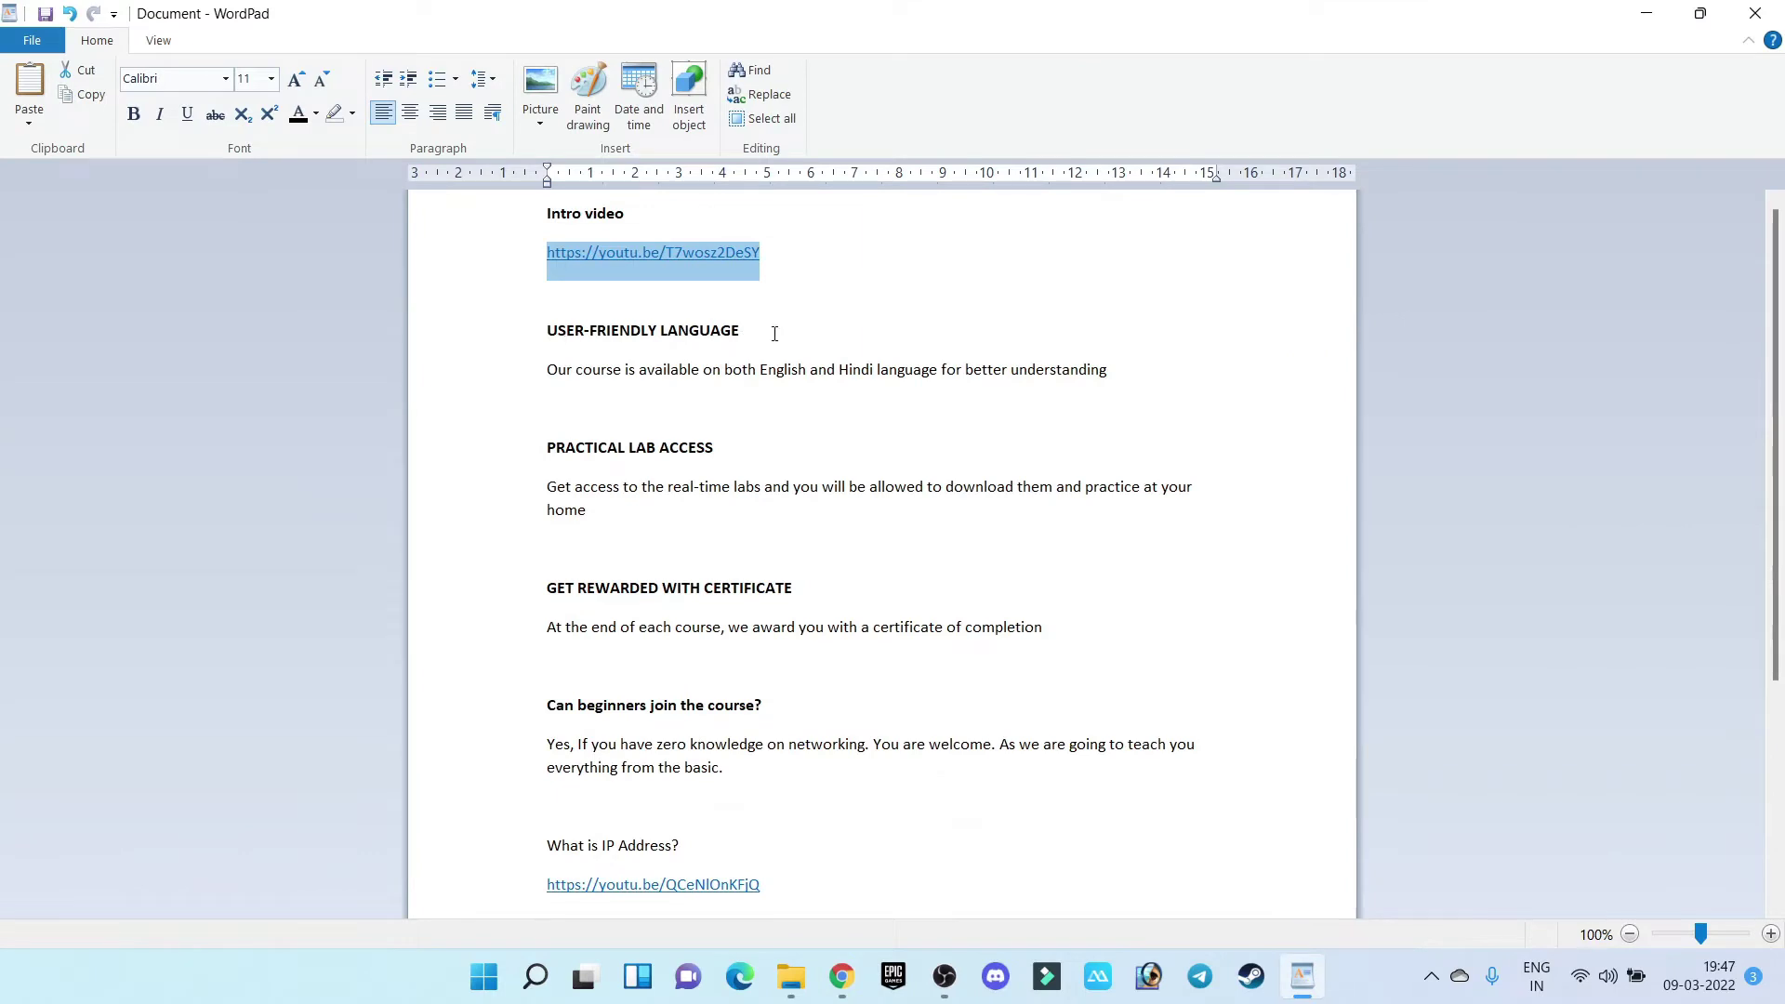
{"action": "left_click_drag", "start_coordinate": [774, 333], "coordinate": [555, 335]}
{"action": "key", "text": "ctrl+c"}
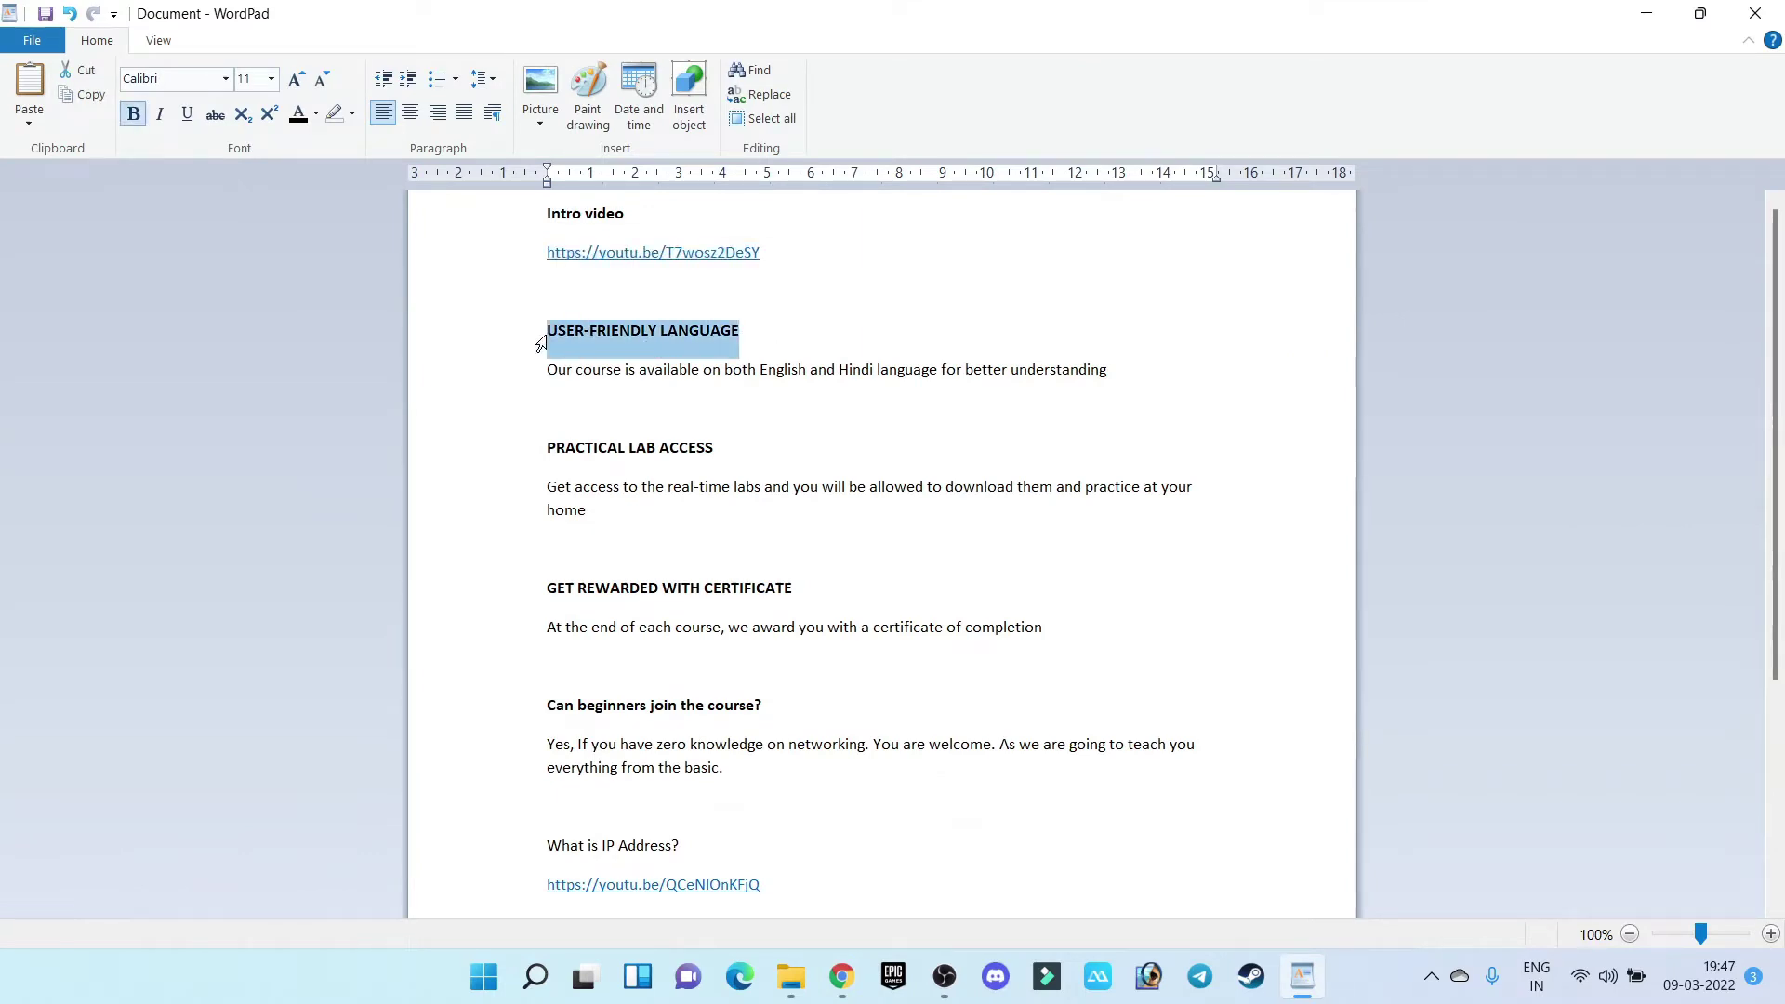
{"action": "key", "text": "alt+Tab"}
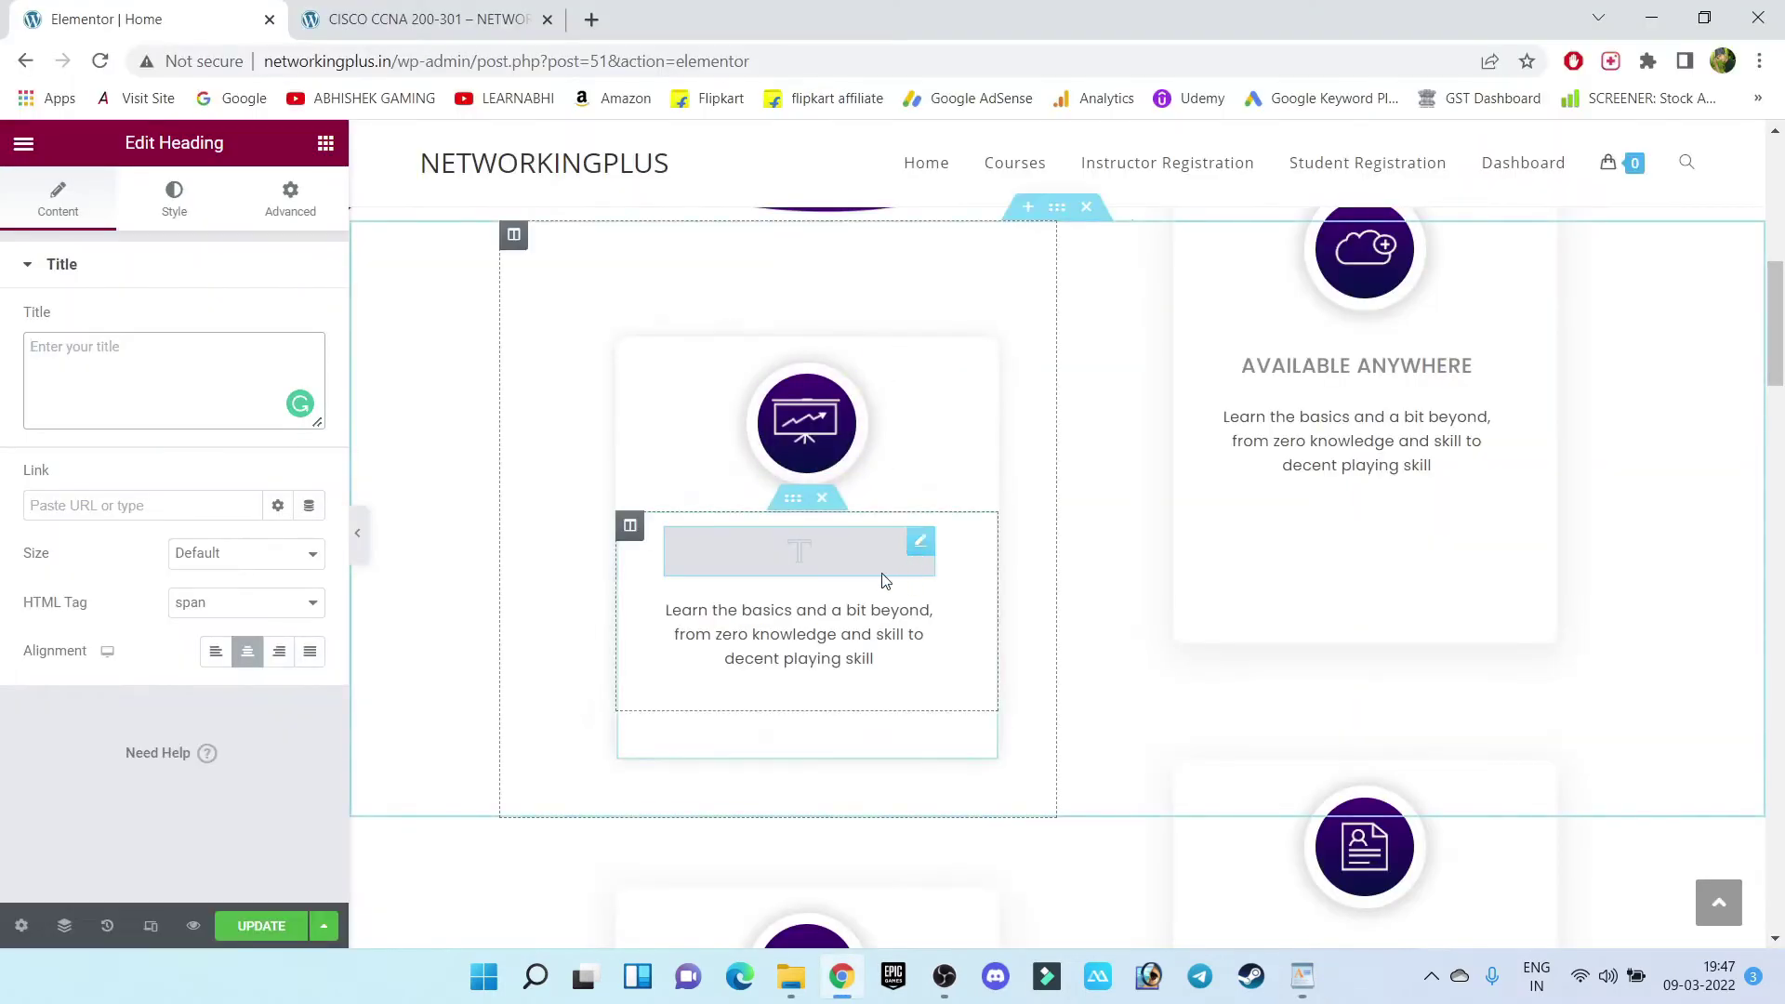
- Title the first card USER-FRIENDLY LANGUAGE and swap in the notes' language-availability sentence as its description
{"action": "key", "text": "ctrl+v"}
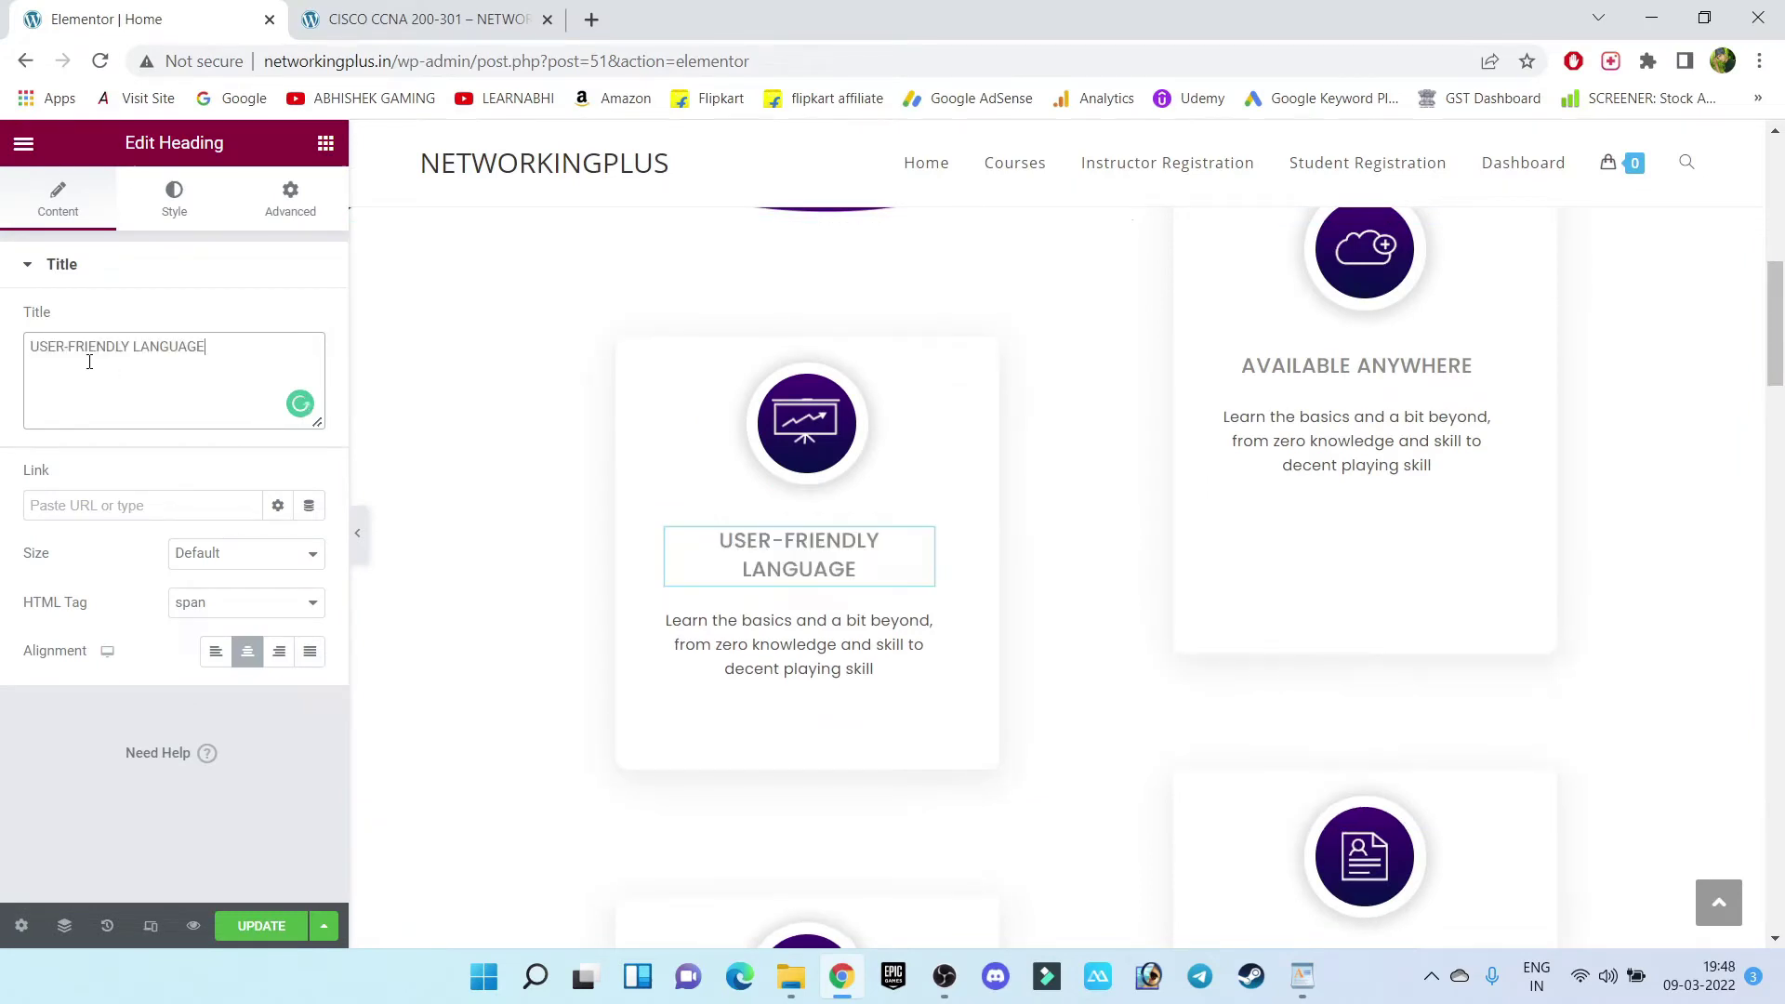
{"action": "left_click", "coordinate": [845, 667]}
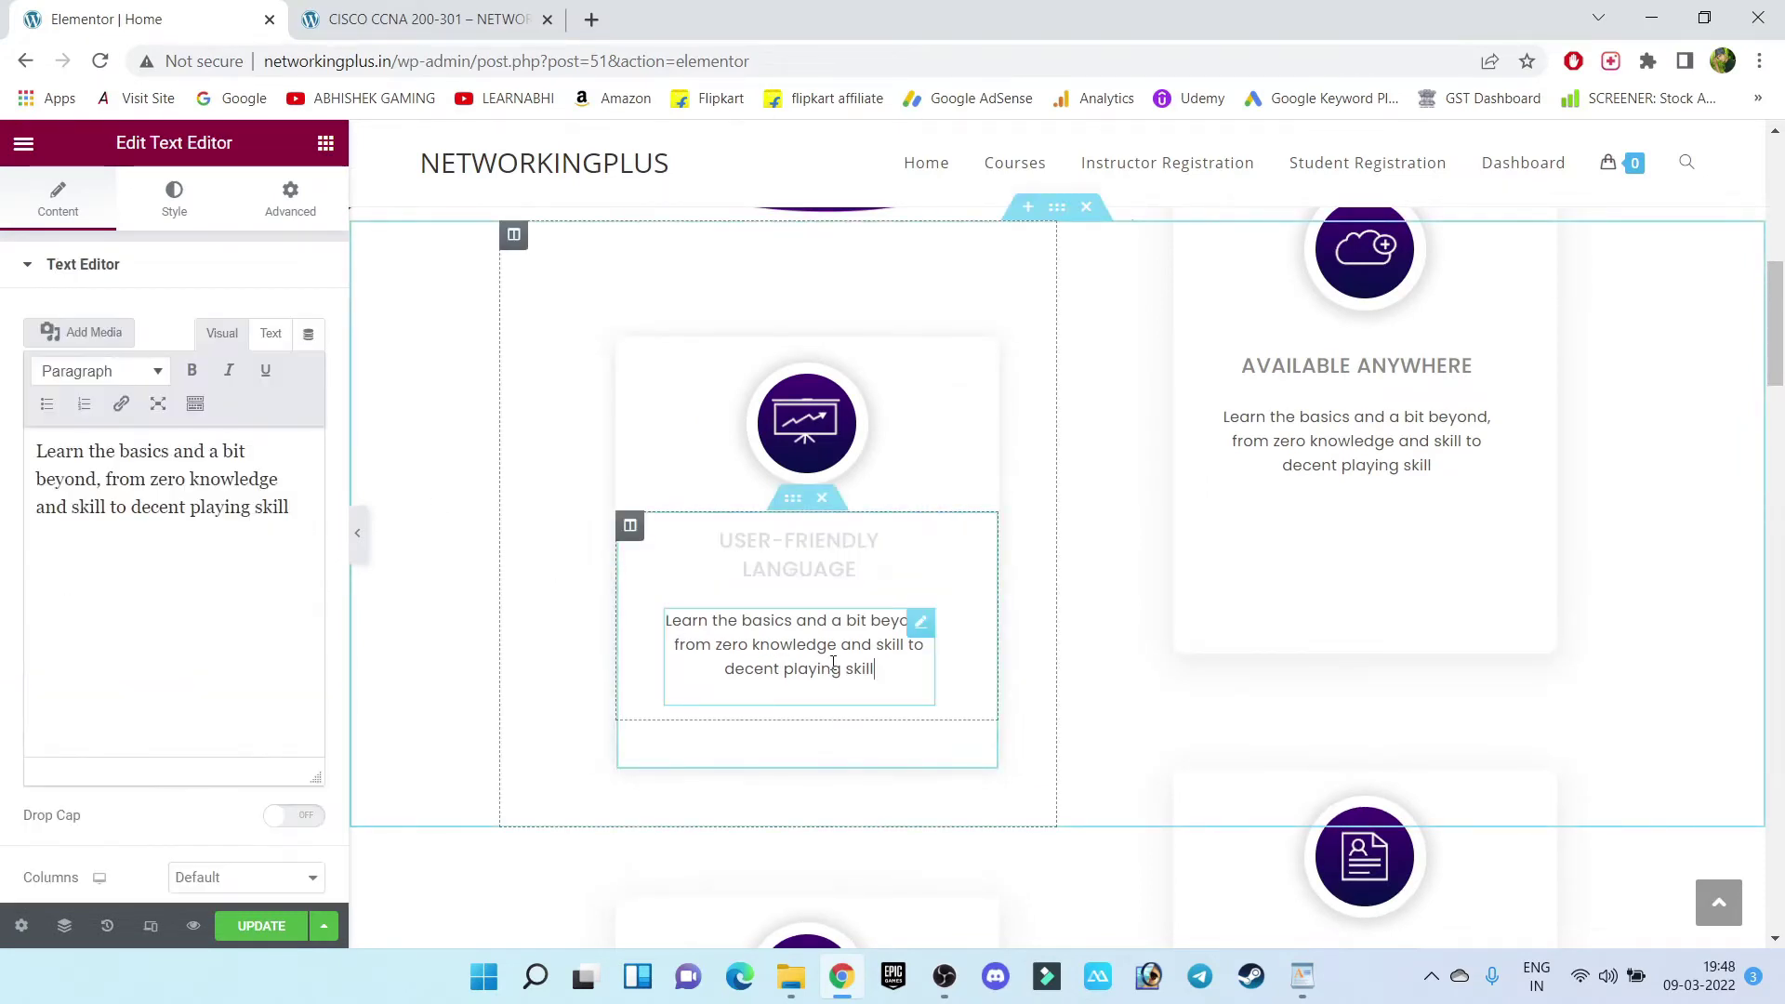
{"action": "key", "text": "ctrl+a"}
{"action": "key", "text": "BackSpace"}
{"action": "key", "text": "alt+Tab"}
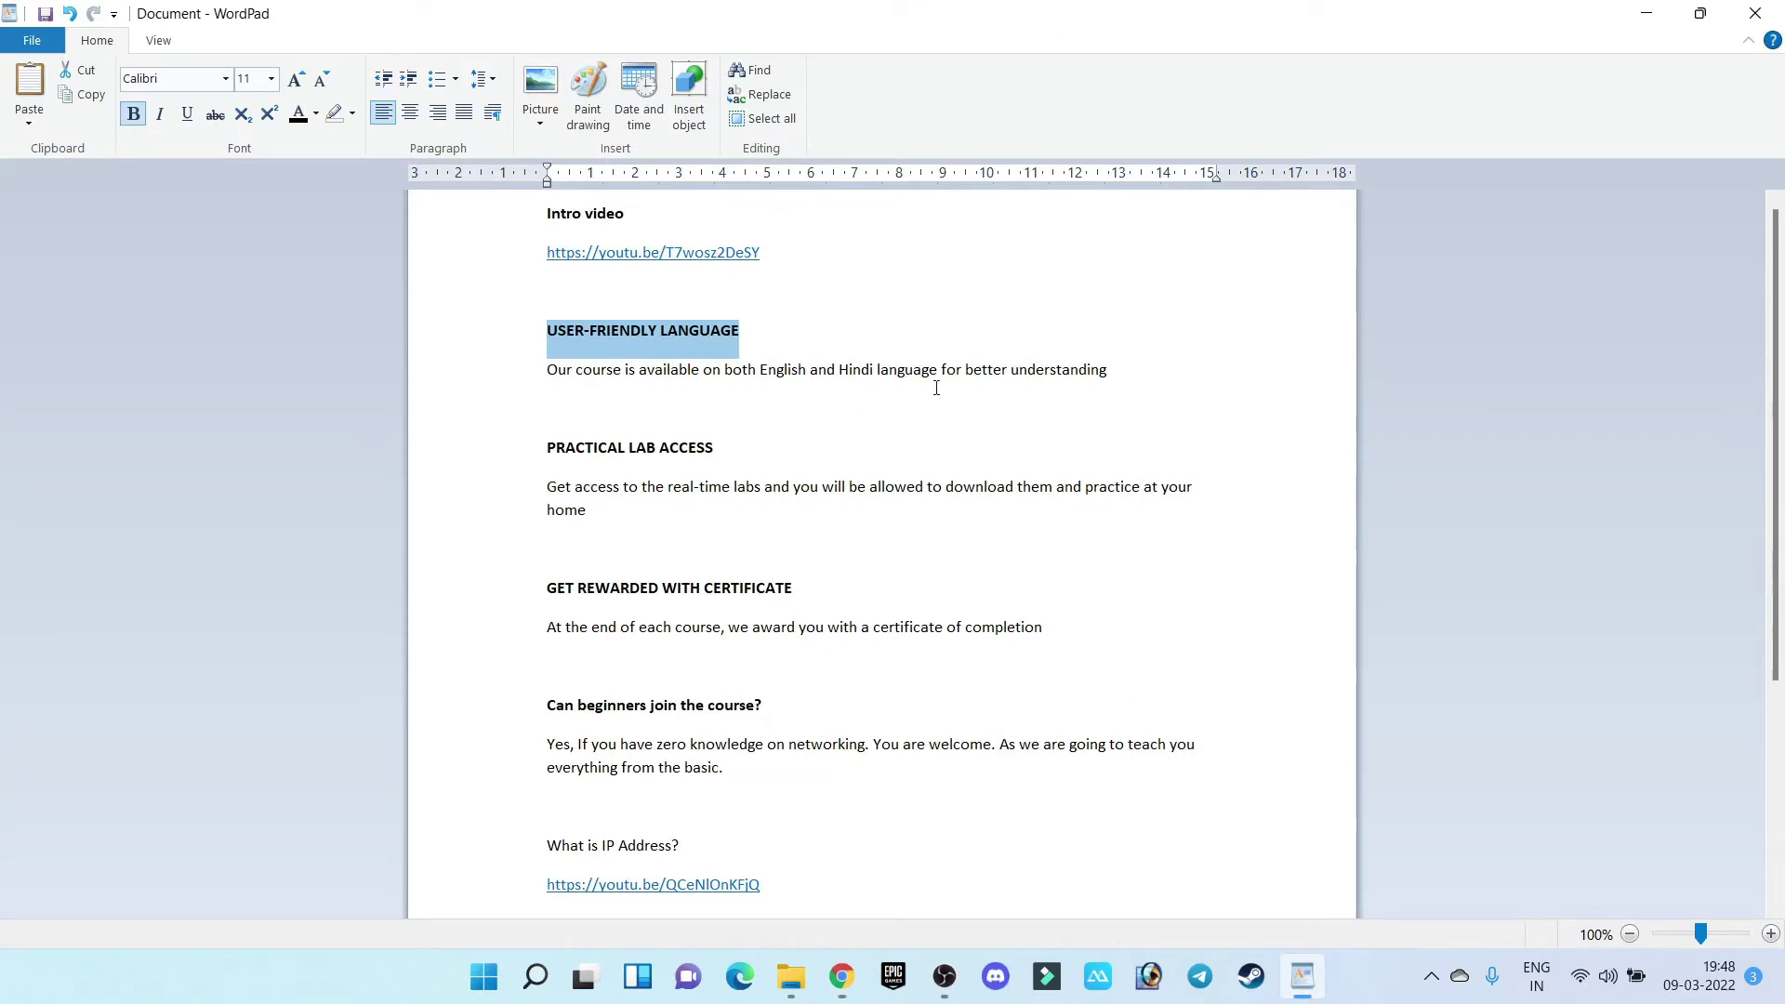
{"action": "left_click_drag", "start_coordinate": [1127, 379], "coordinate": [557, 386]}
{"action": "key", "text": "ctrl+c"}
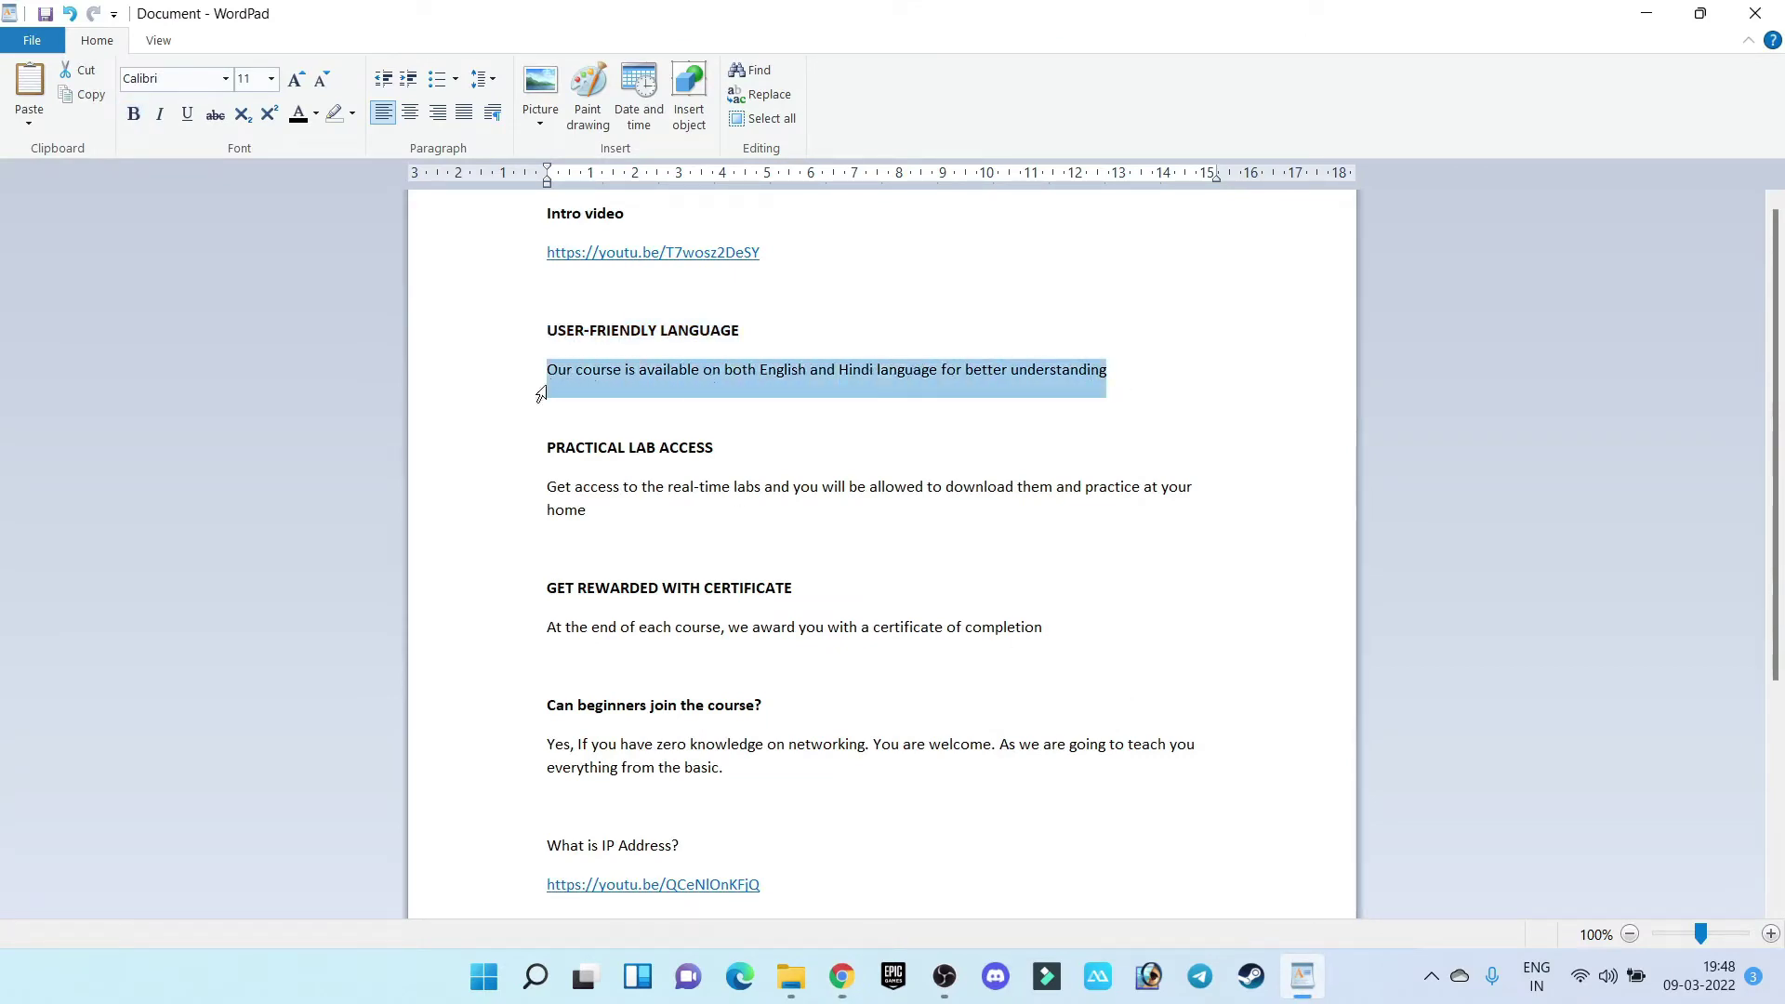
{"action": "key", "text": "alt+Tab"}
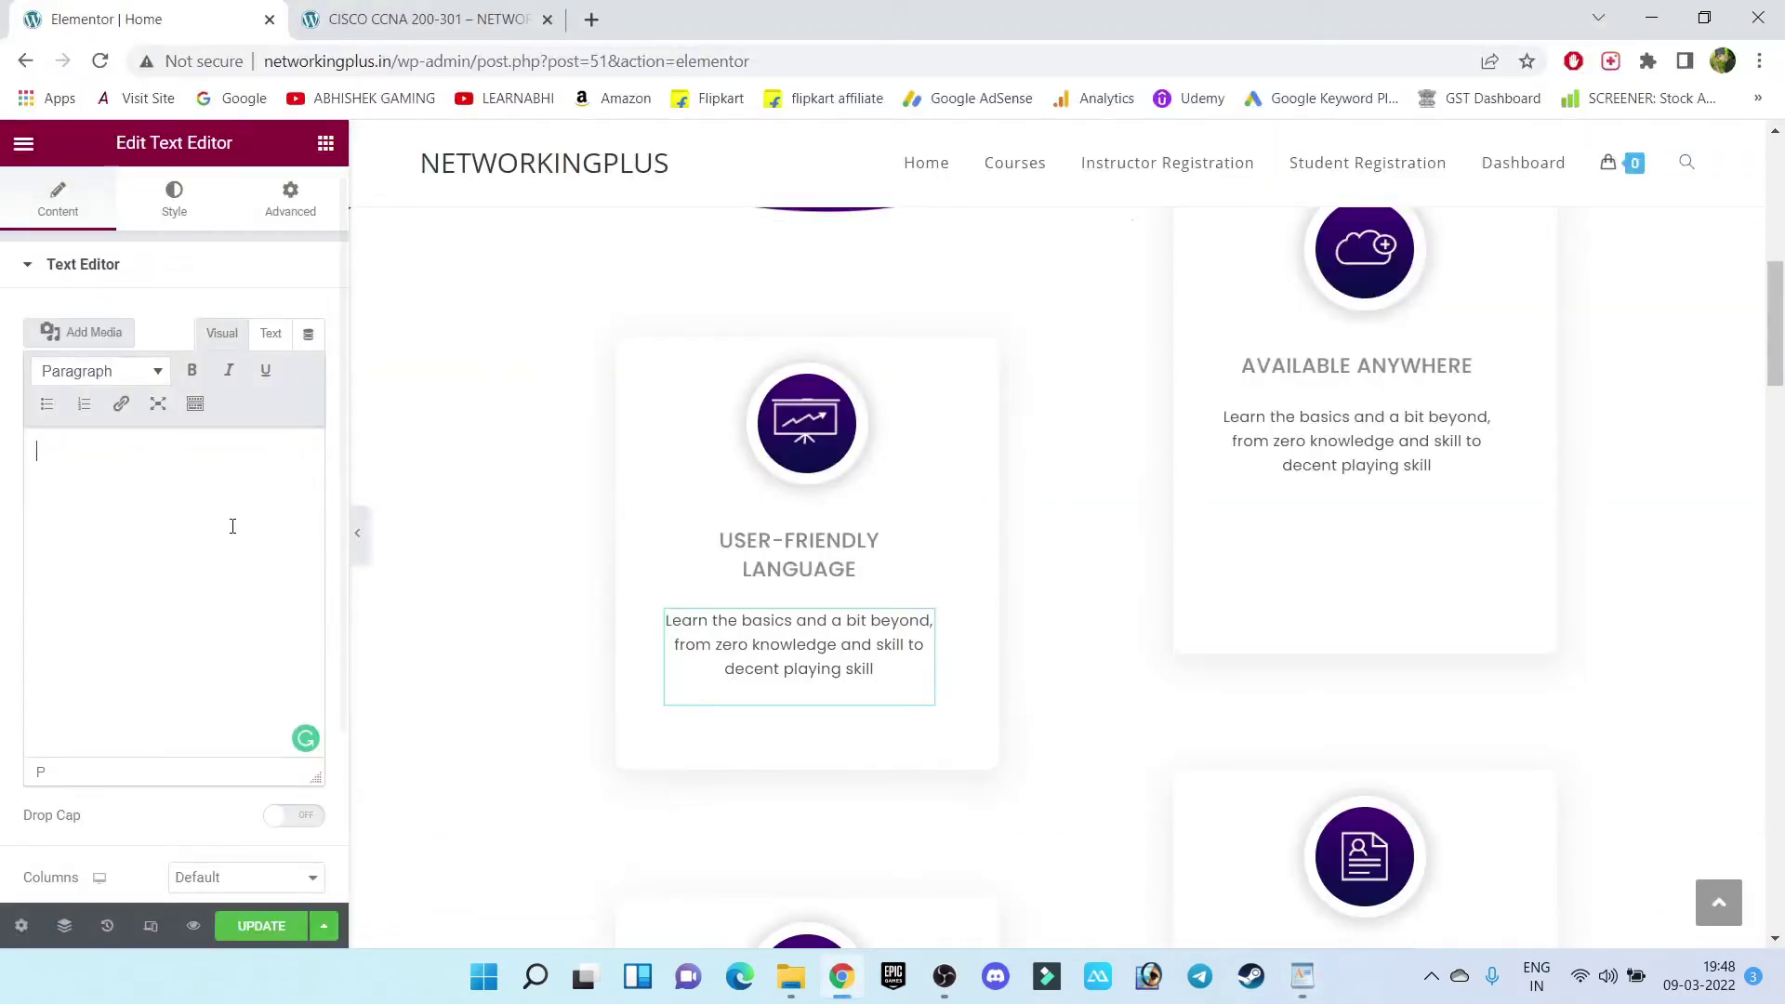
{"action": "key", "text": "ctrl+v"}
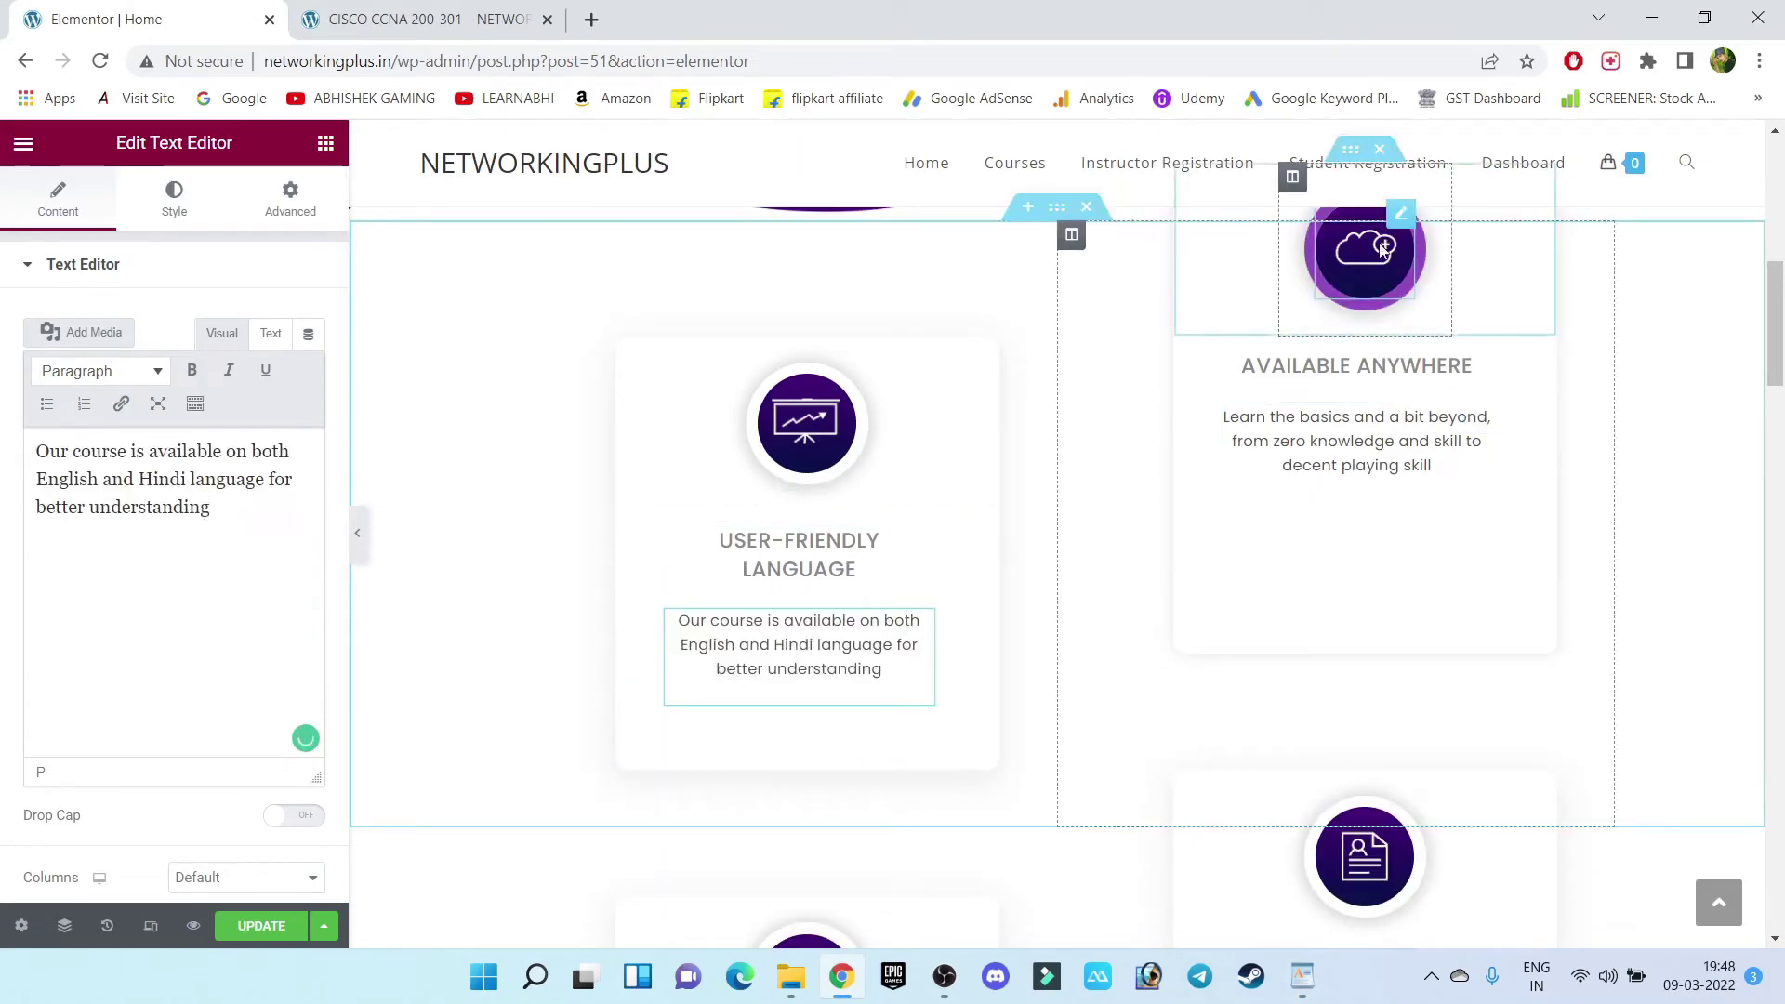
- Rename the Available Anywhere card heading to PRACTICAL LAB ACCESS
{"action": "left_click", "coordinate": [1383, 372]}
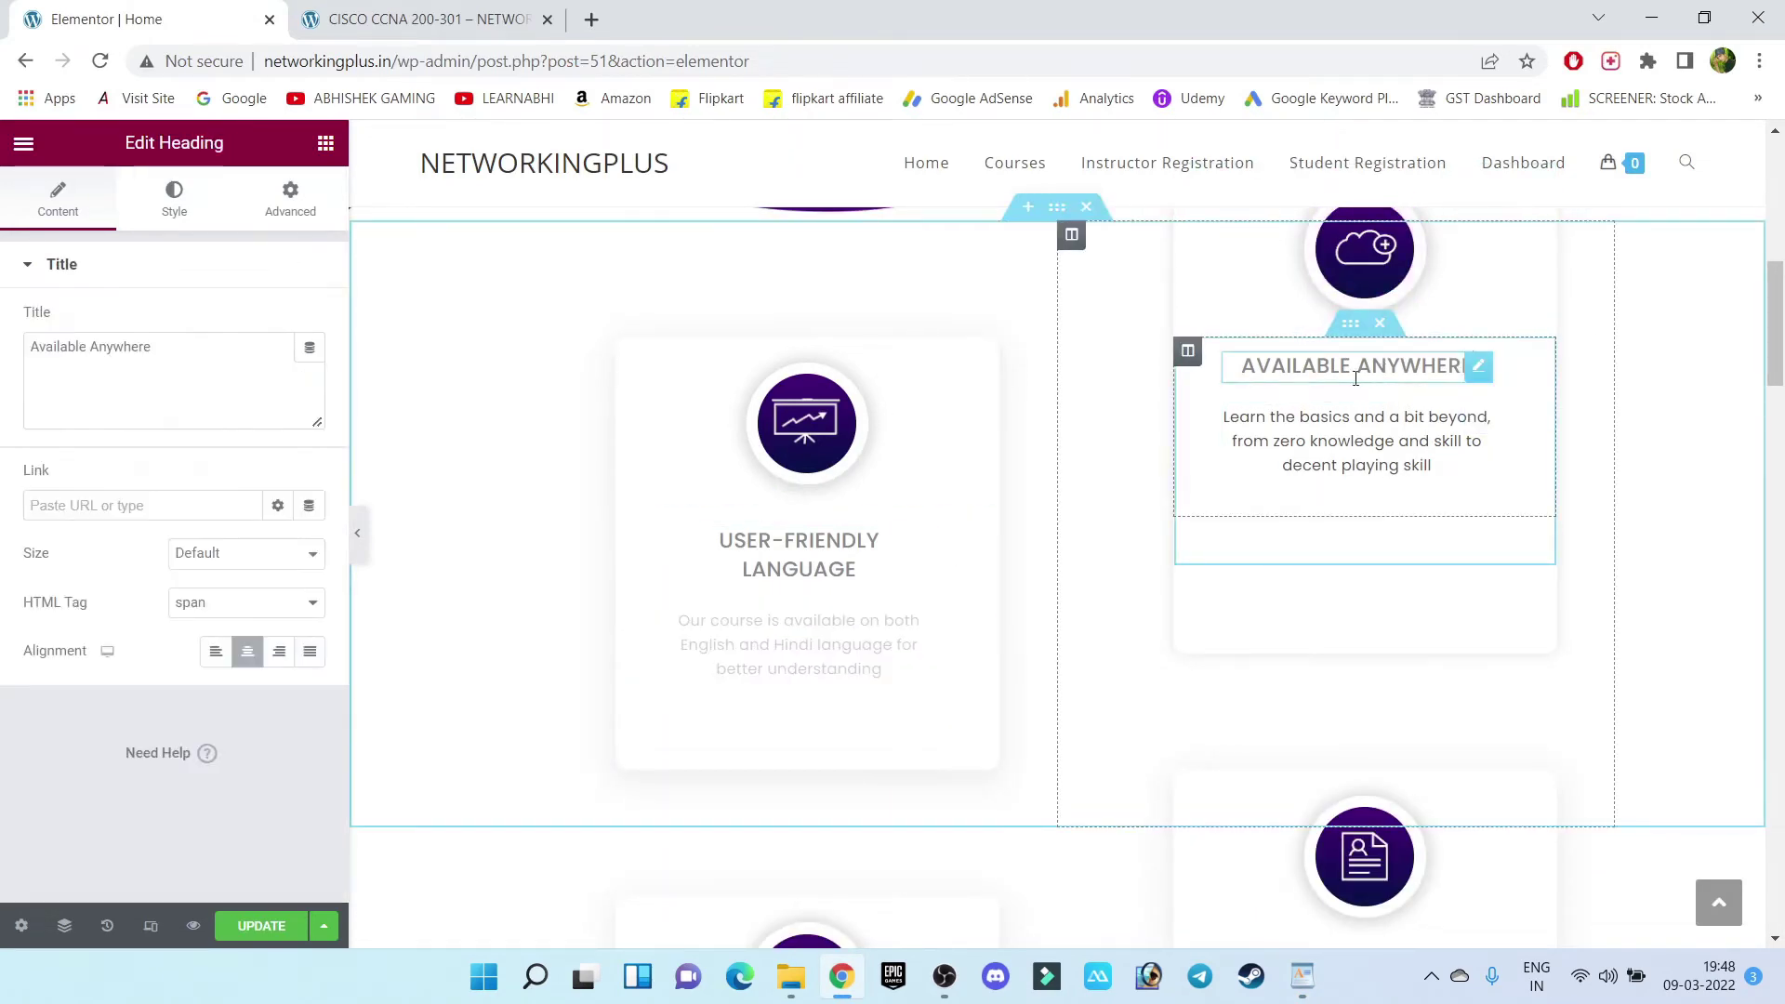
{"action": "left_click_drag", "start_coordinate": [172, 348], "coordinate": [5, 335]}
{"action": "key", "text": "BackSpace"}
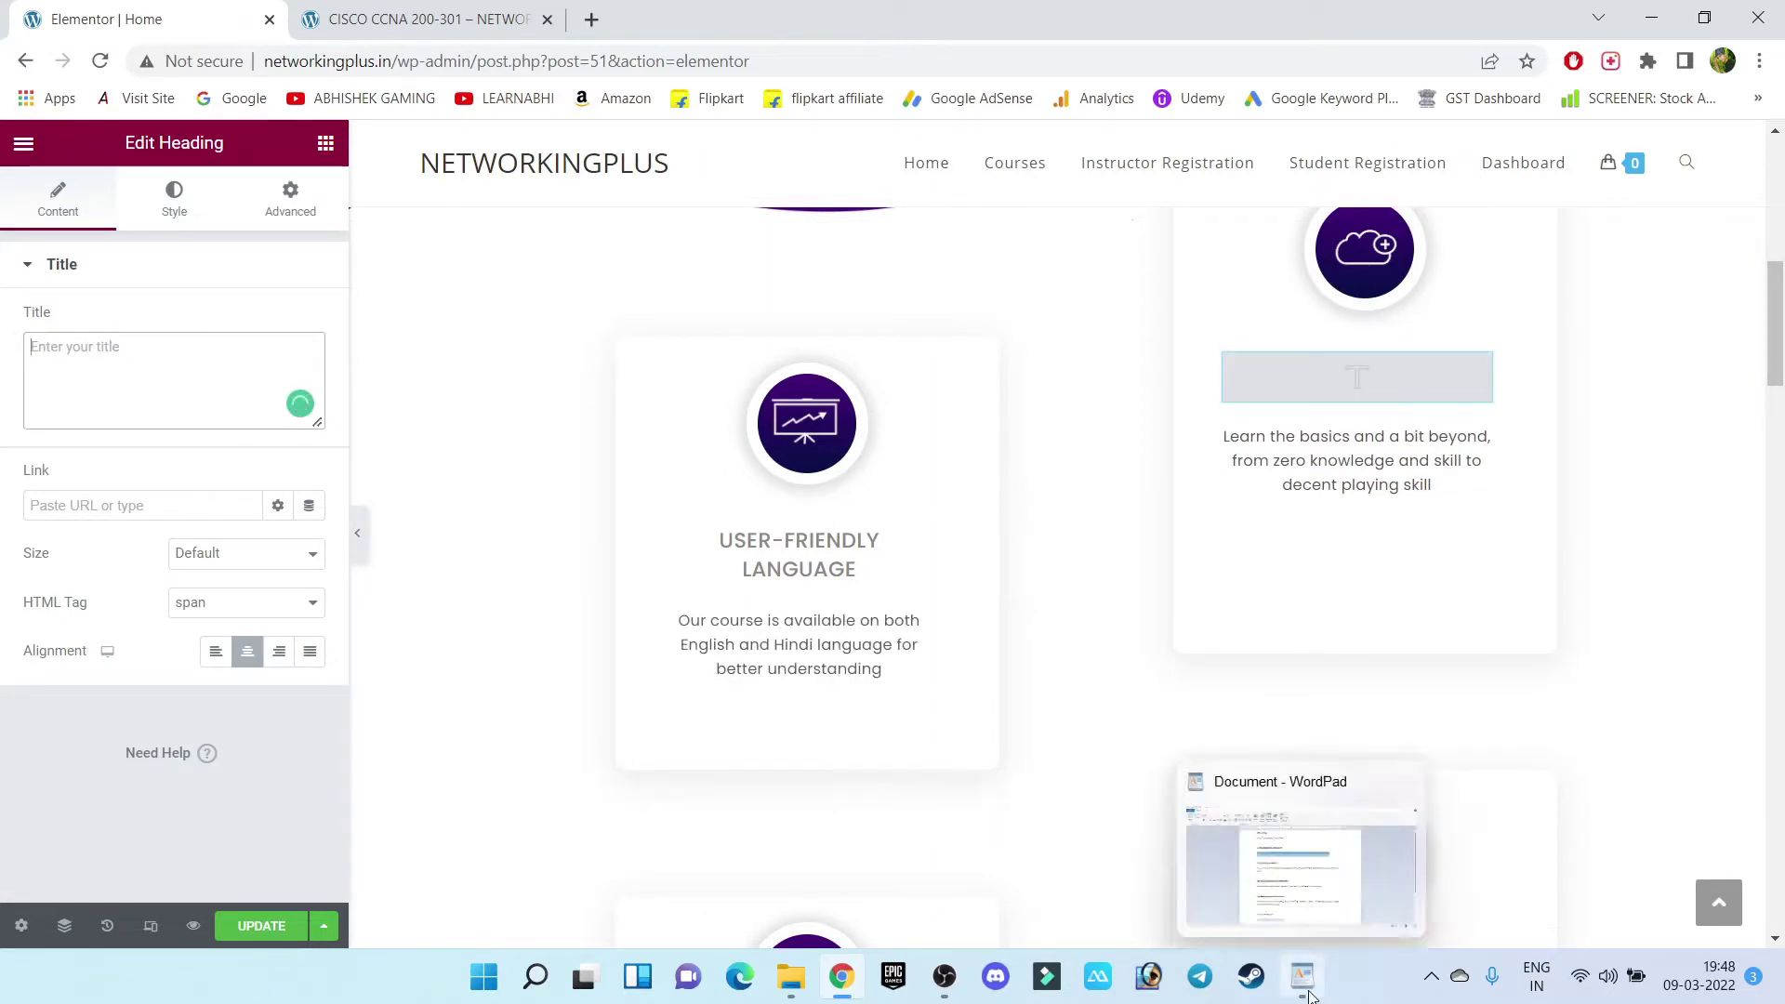
{"action": "left_click", "coordinate": [1283, 959]}
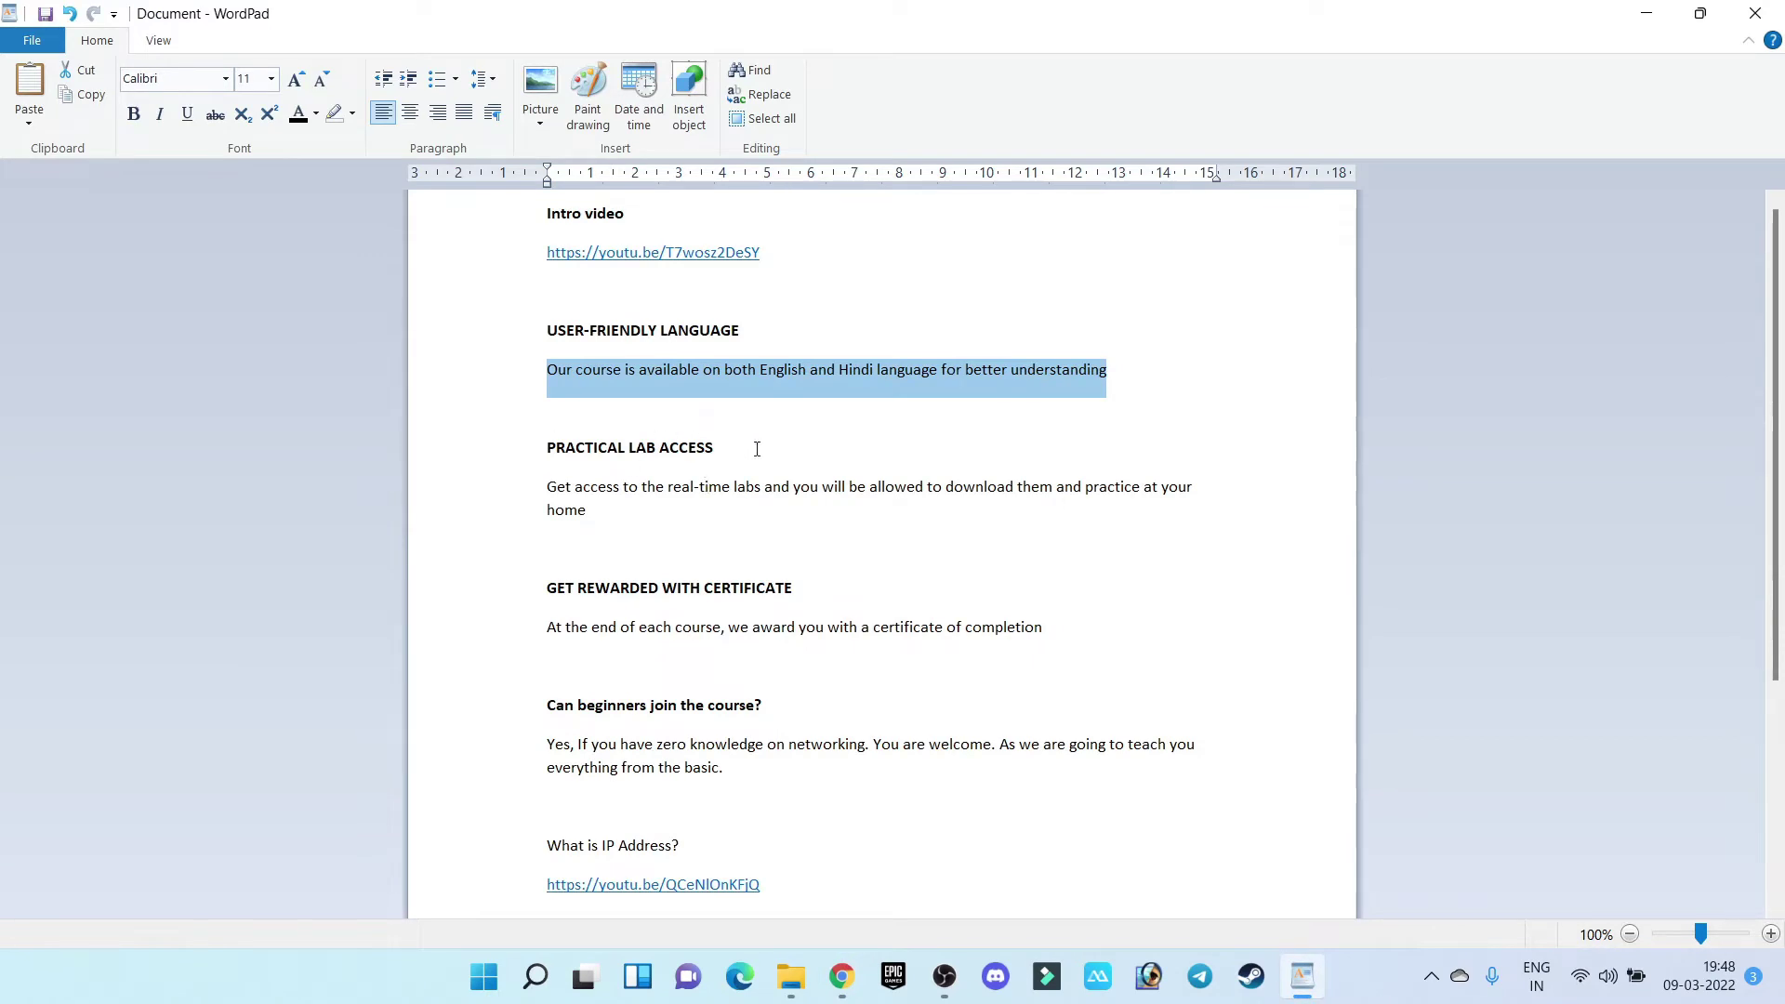
{"action": "left_click_drag", "start_coordinate": [757, 449], "coordinate": [494, 453]}
{"action": "key", "text": "ctrl+c"}
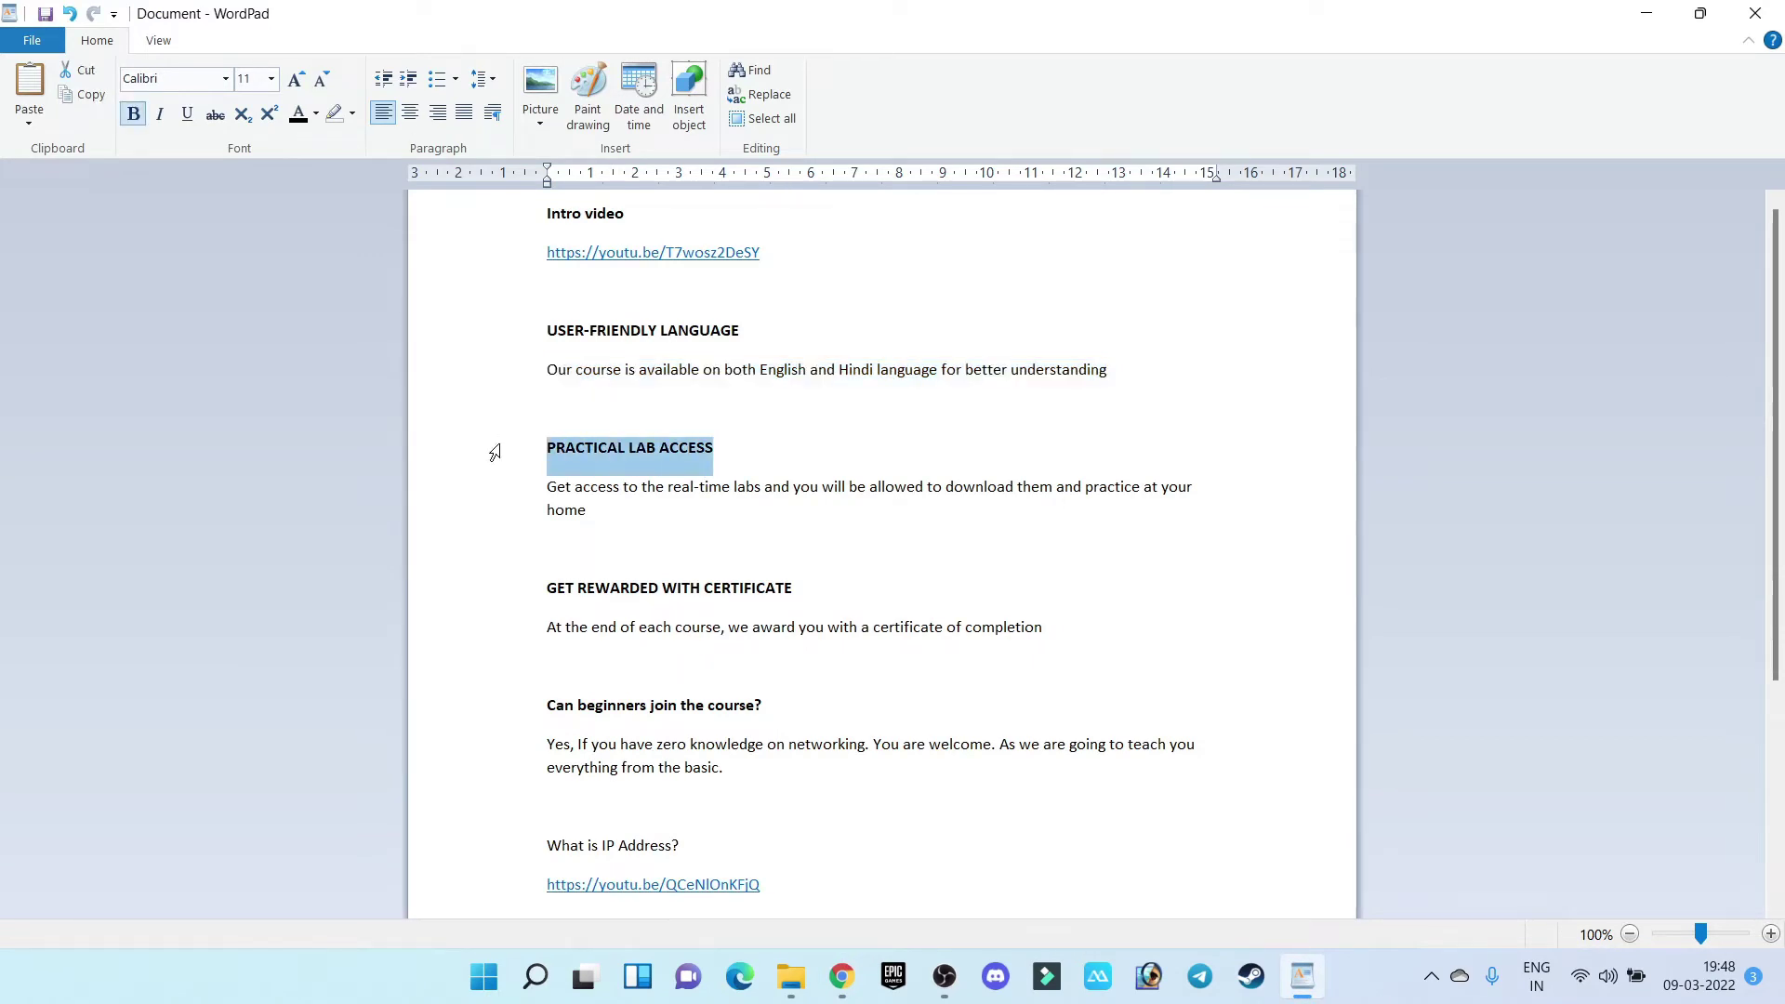
{"action": "key", "text": "alt+Tab"}
{"action": "key", "text": "ctrl+v"}
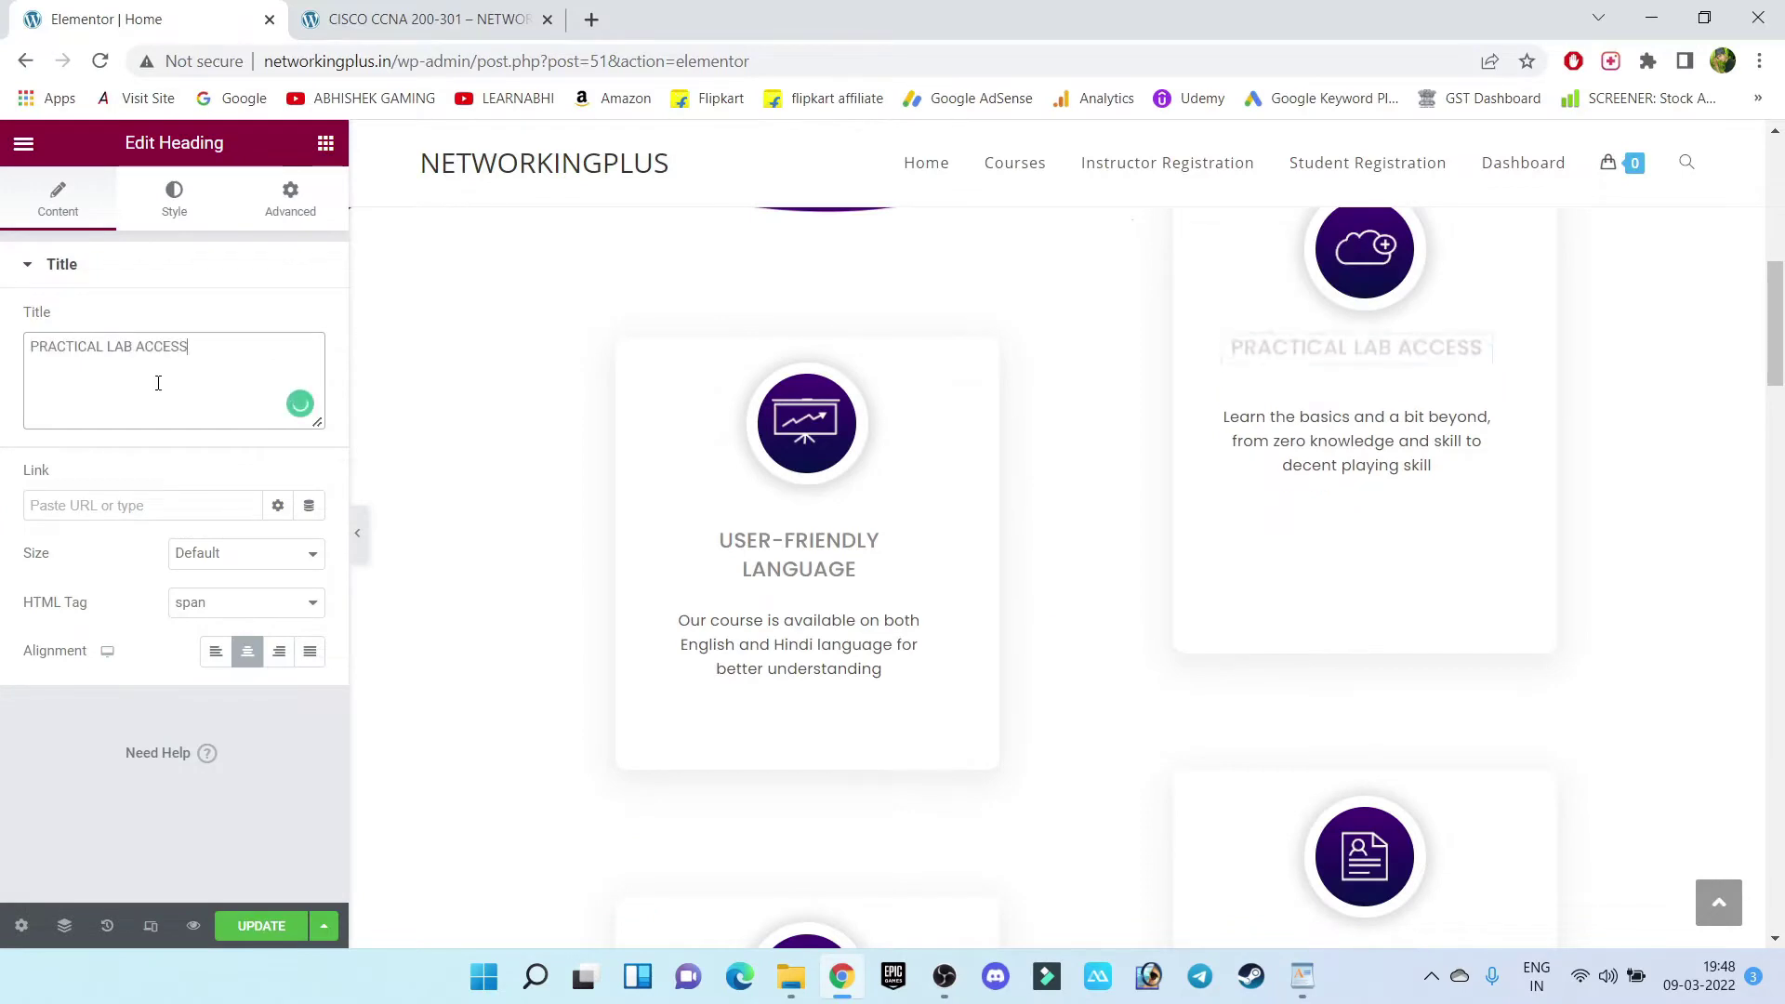
- Replace the second card's description with the practical lab access paragraph from the notes
{"action": "left_click", "coordinate": [1353, 432]}
{"action": "key", "text": "ctrl+a"}
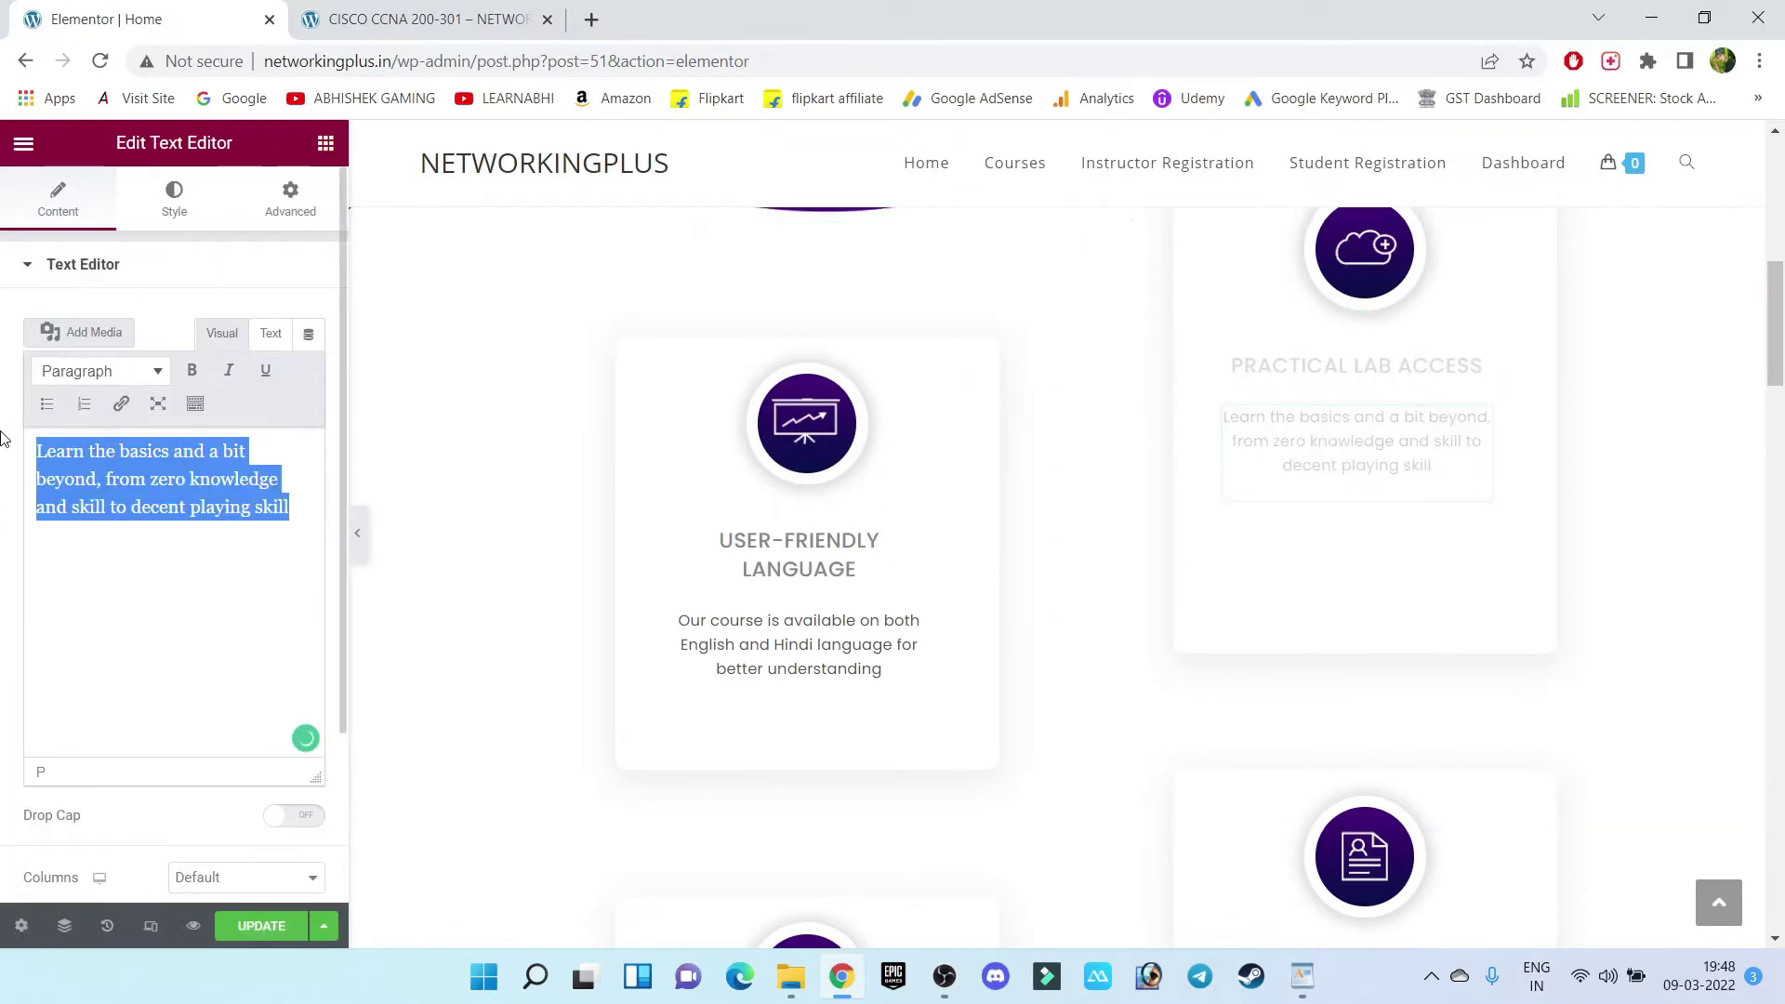
{"action": "key", "text": "BackSpace"}
{"action": "left_click", "coordinate": [1301, 977]}
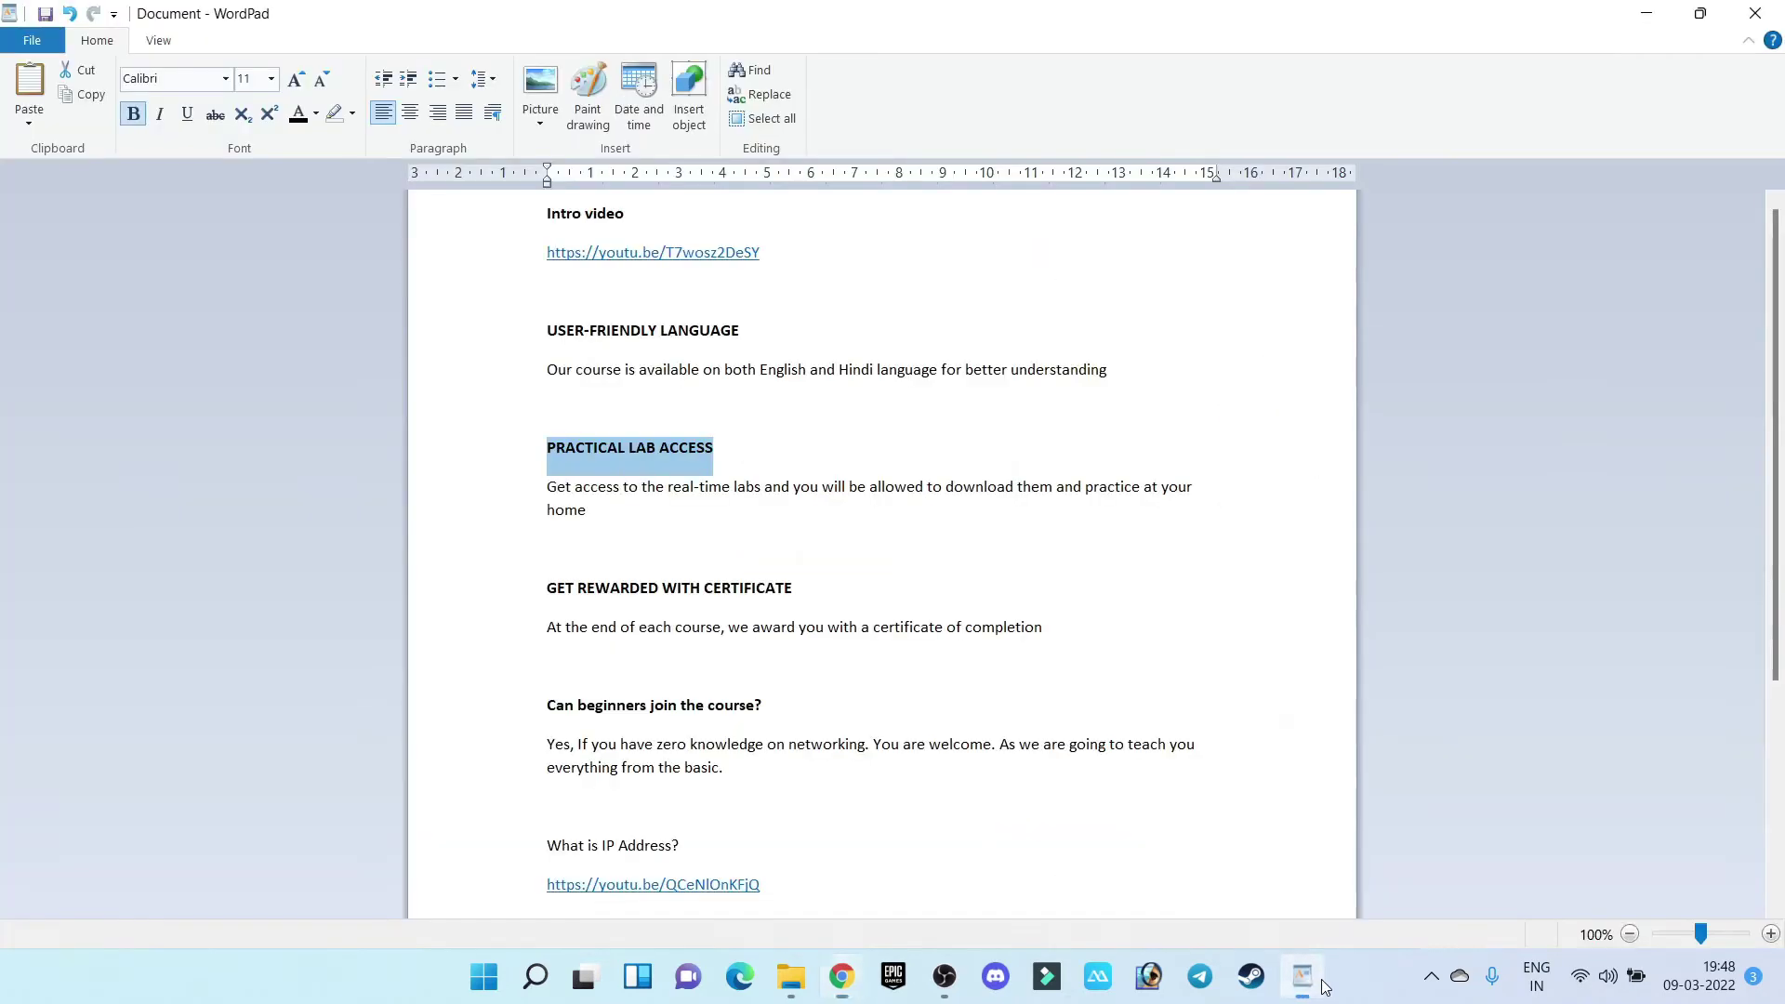
{"action": "left_click_drag", "start_coordinate": [608, 535], "coordinate": [499, 502]}
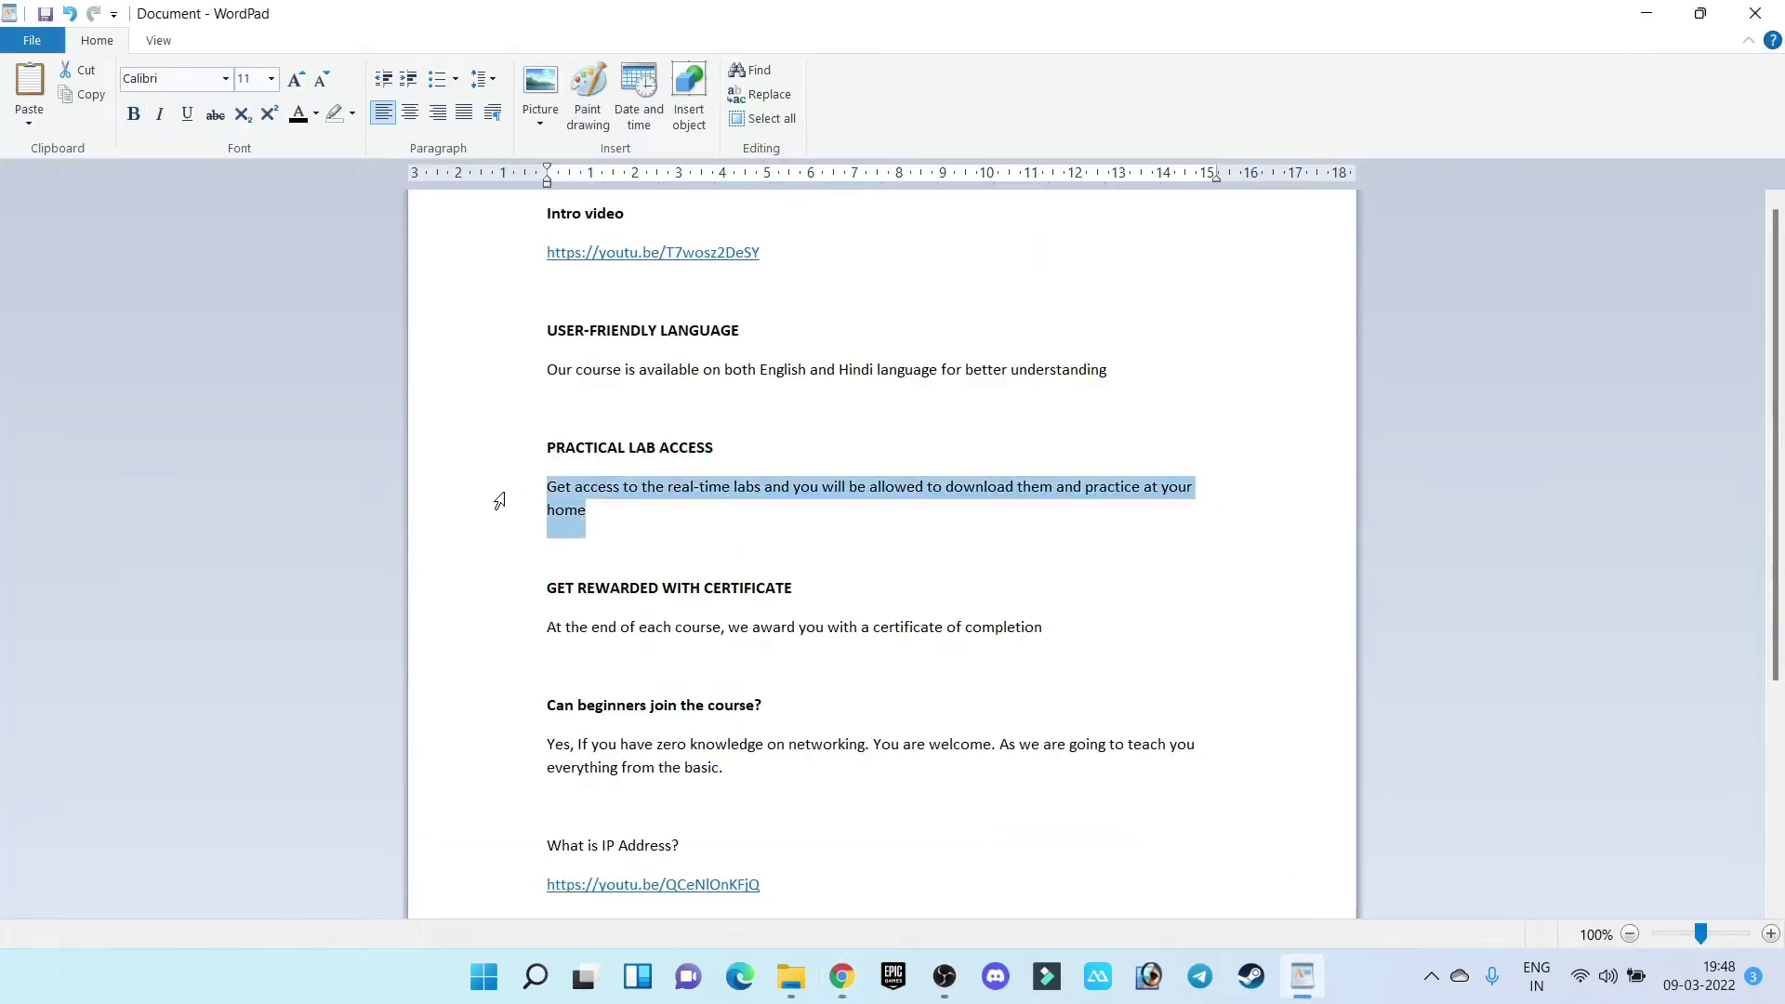
{"action": "key", "text": "ctrl+c"}
{"action": "key", "text": "alt+Tab"}
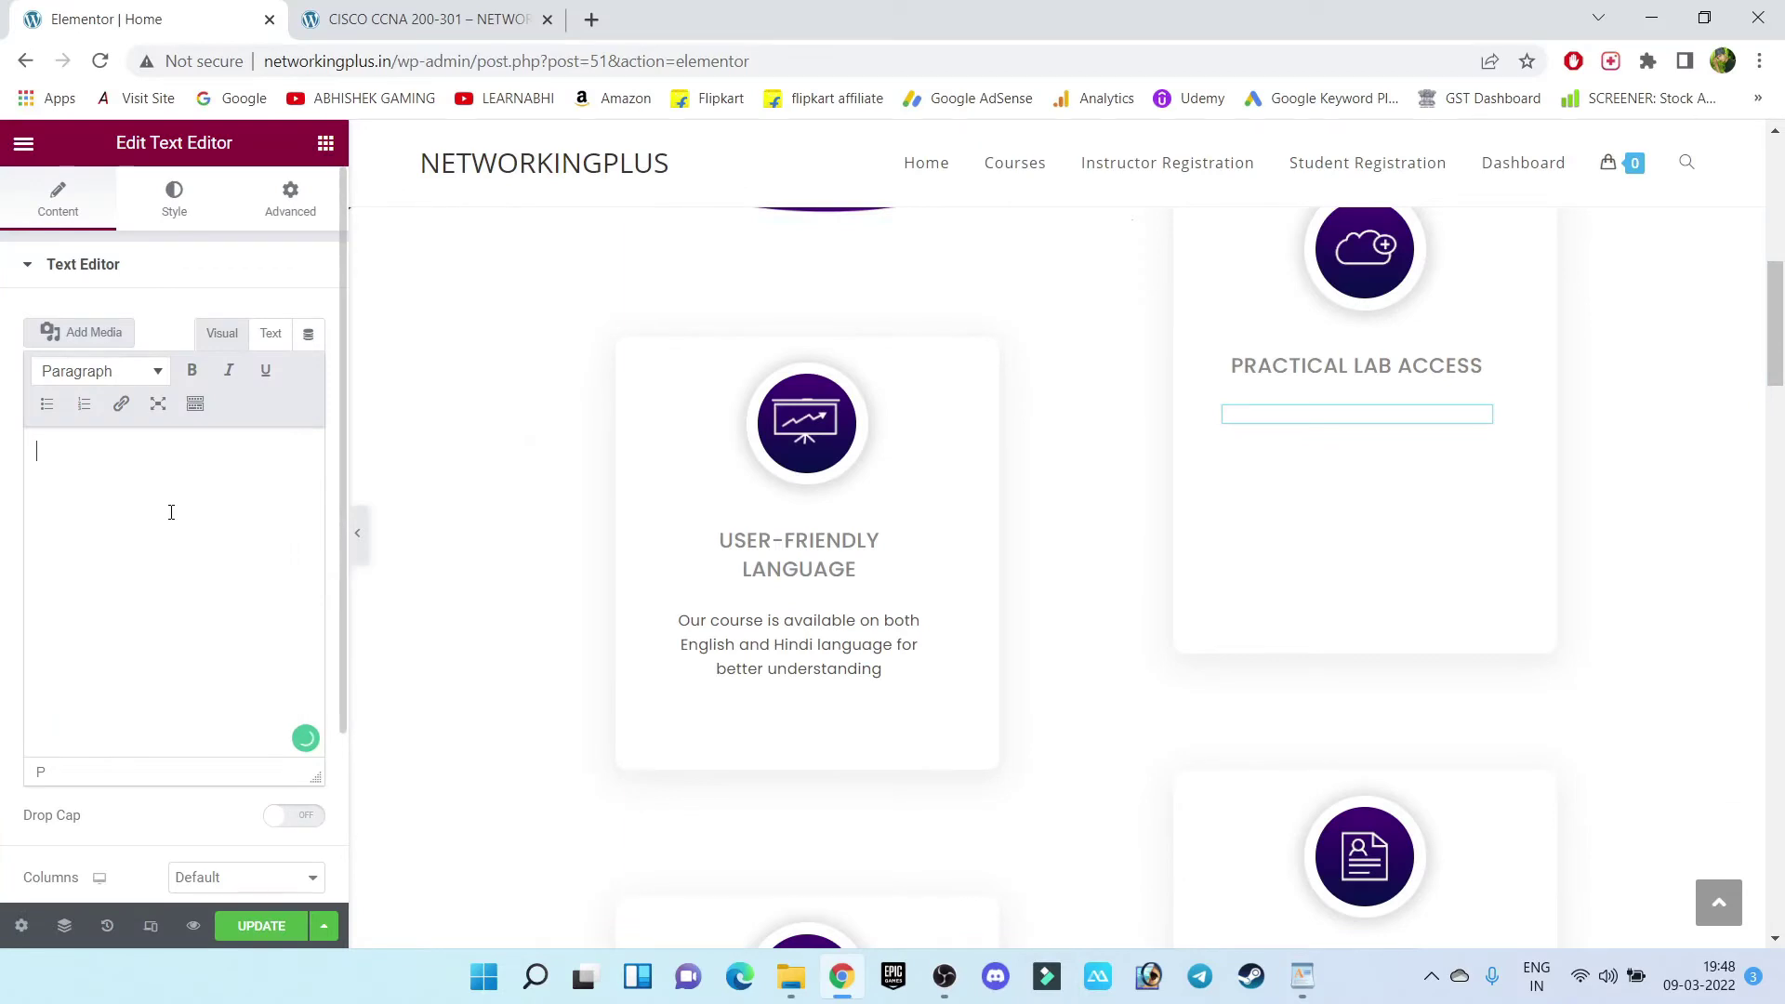
{"action": "key", "text": "ctrl+v"}
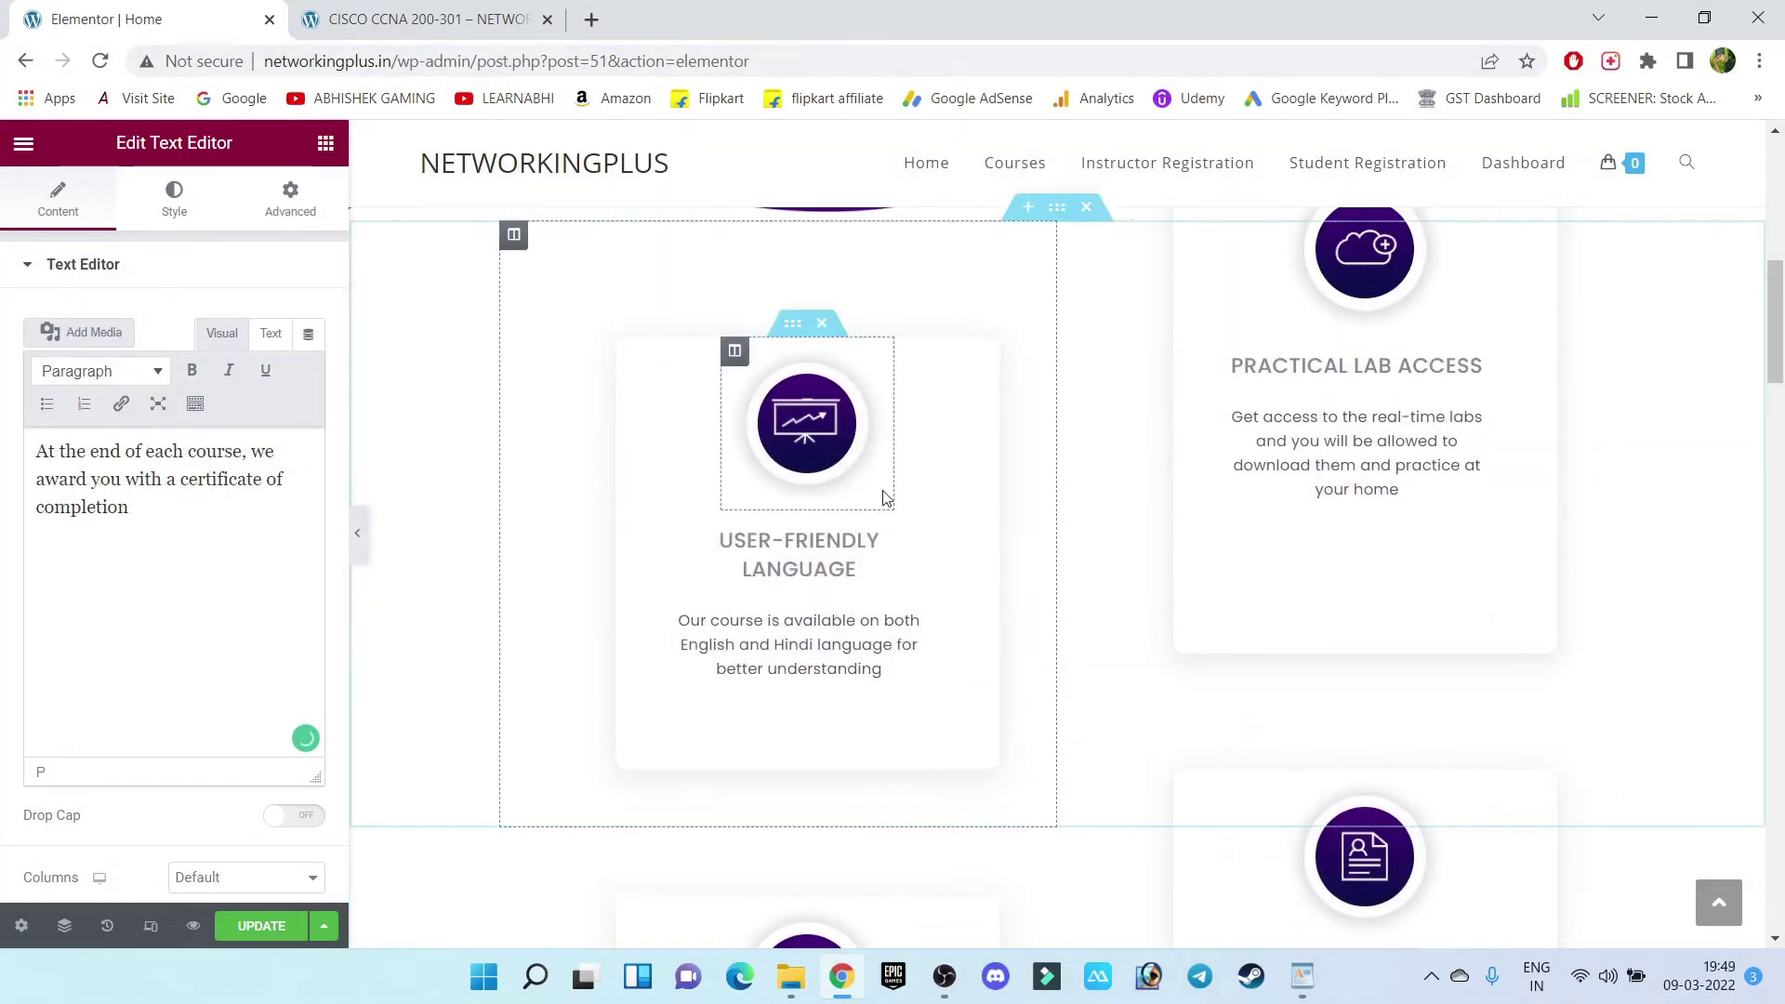
{"action": "scroll", "coordinate": [1615, 549], "scroll_direction": "down", "scroll_amount": 5}
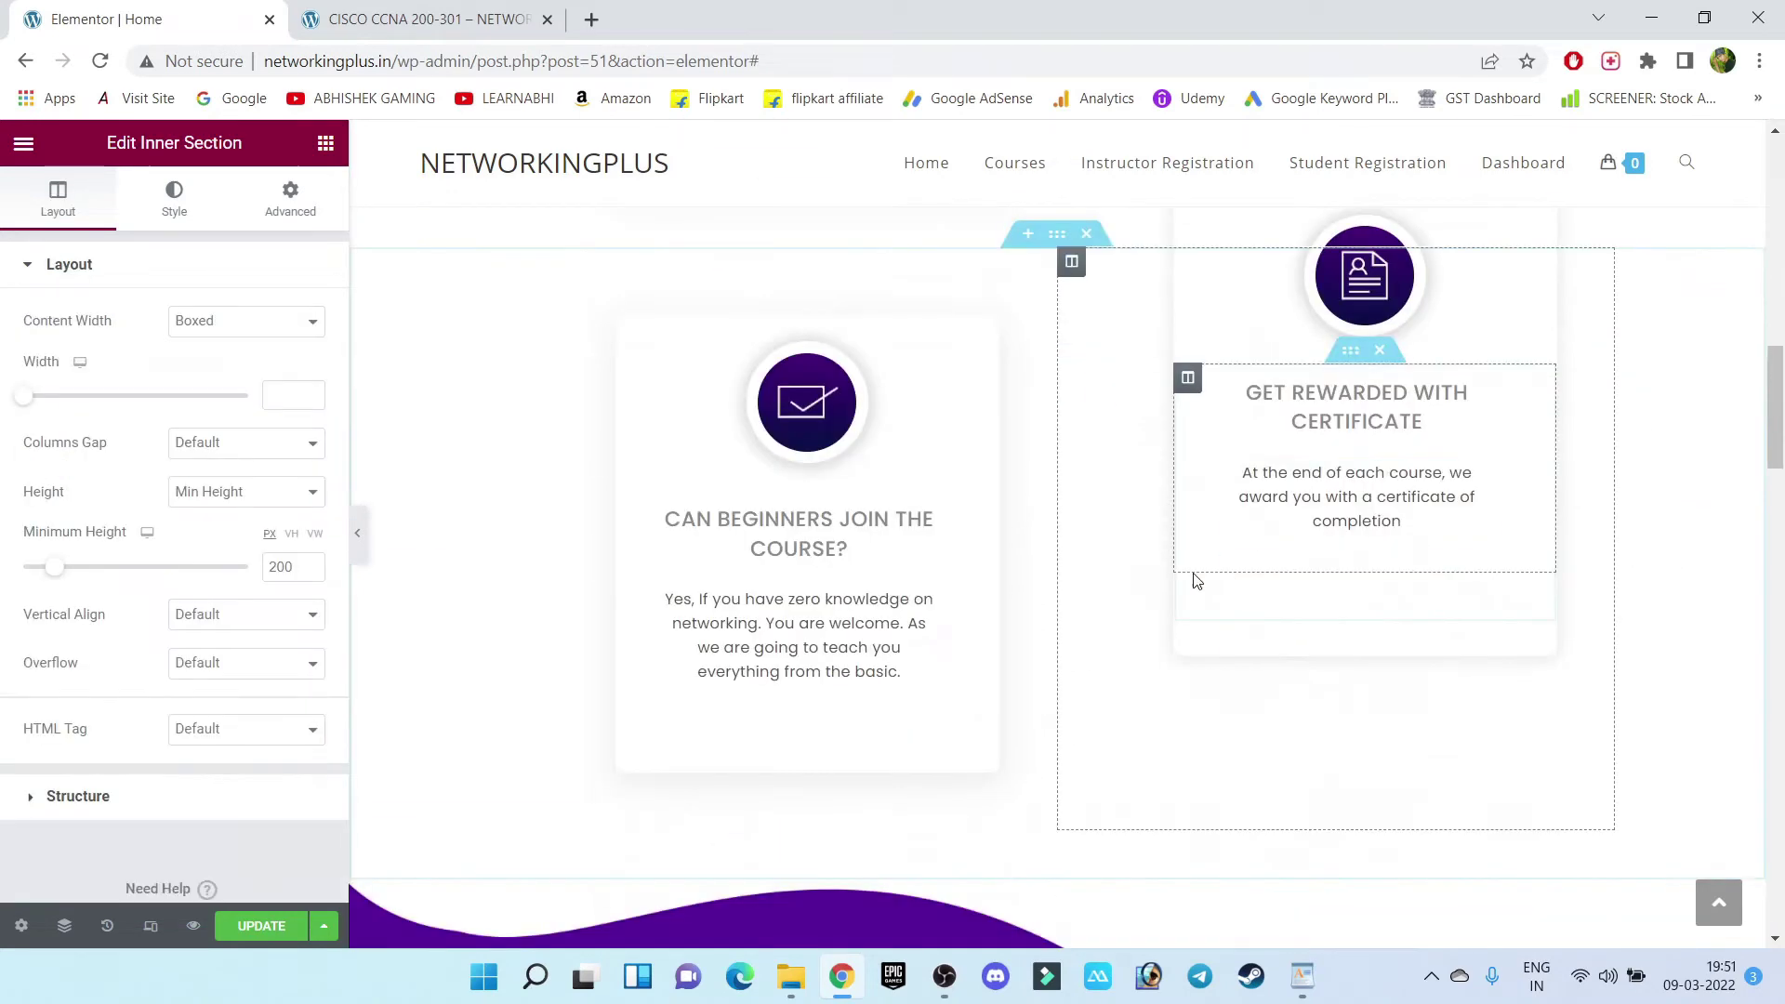
- Preview the homepage in a new tab and play, then close, the intro video
{"action": "left_click", "coordinate": [193, 927]}
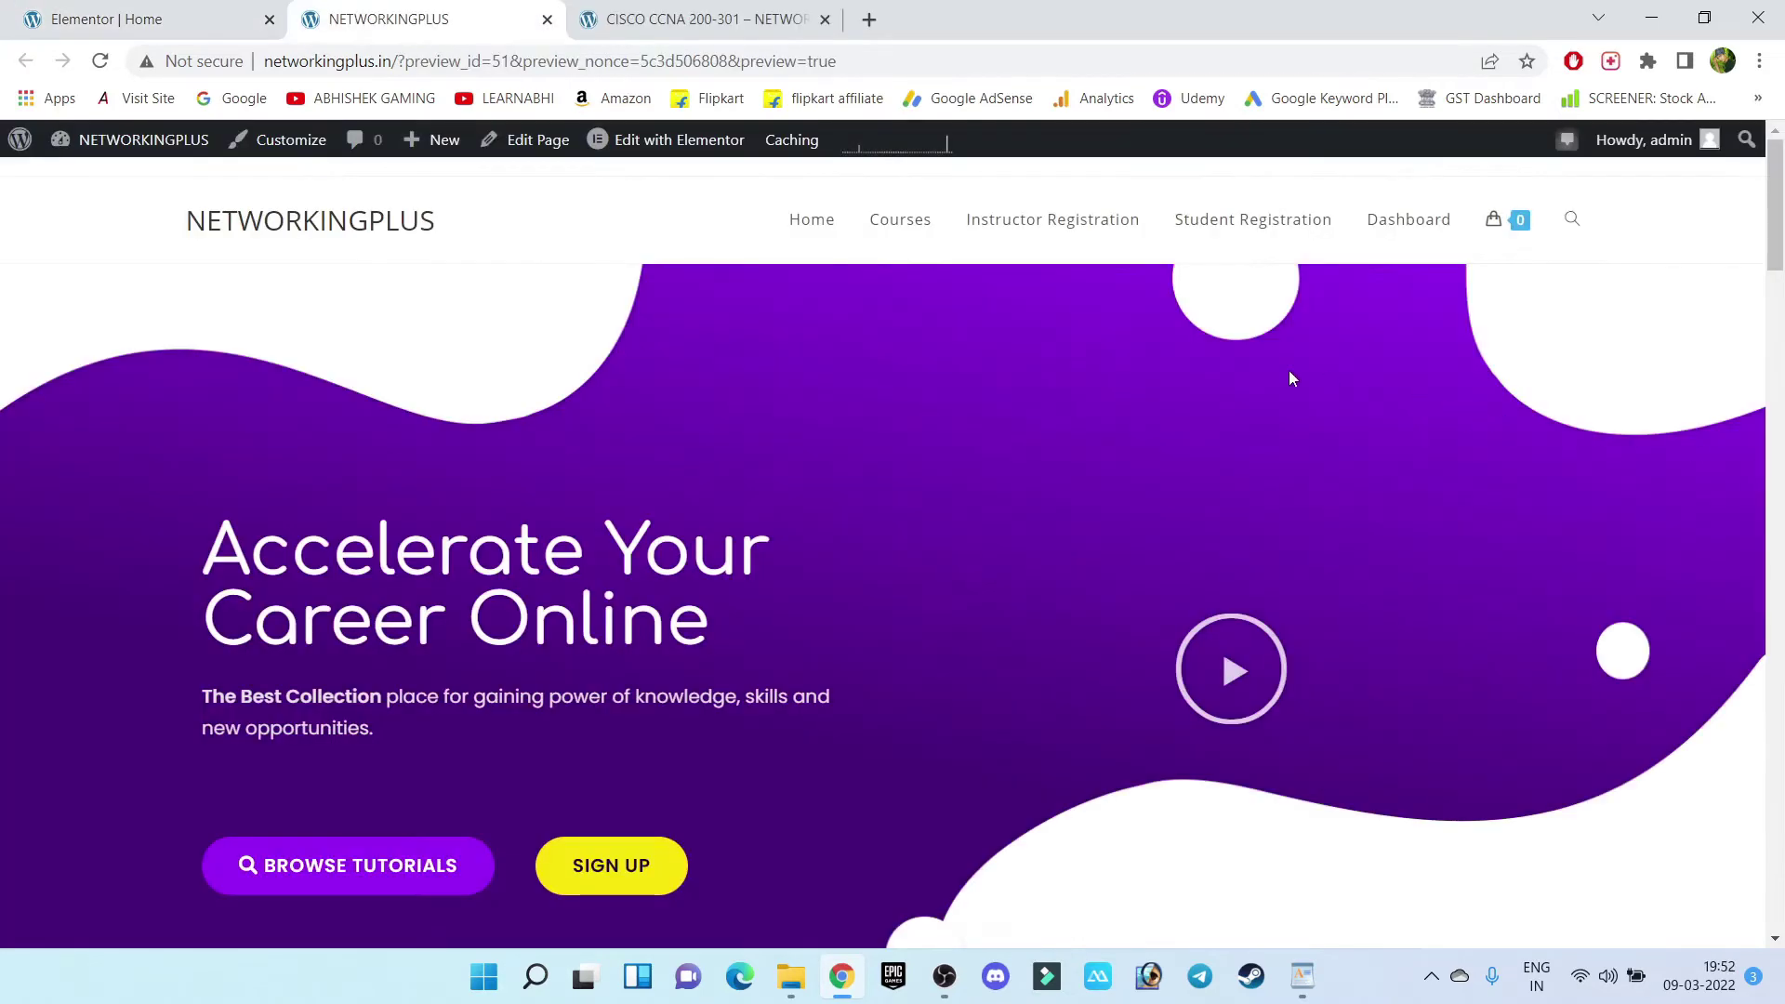
{"action": "left_click", "coordinate": [1224, 673]}
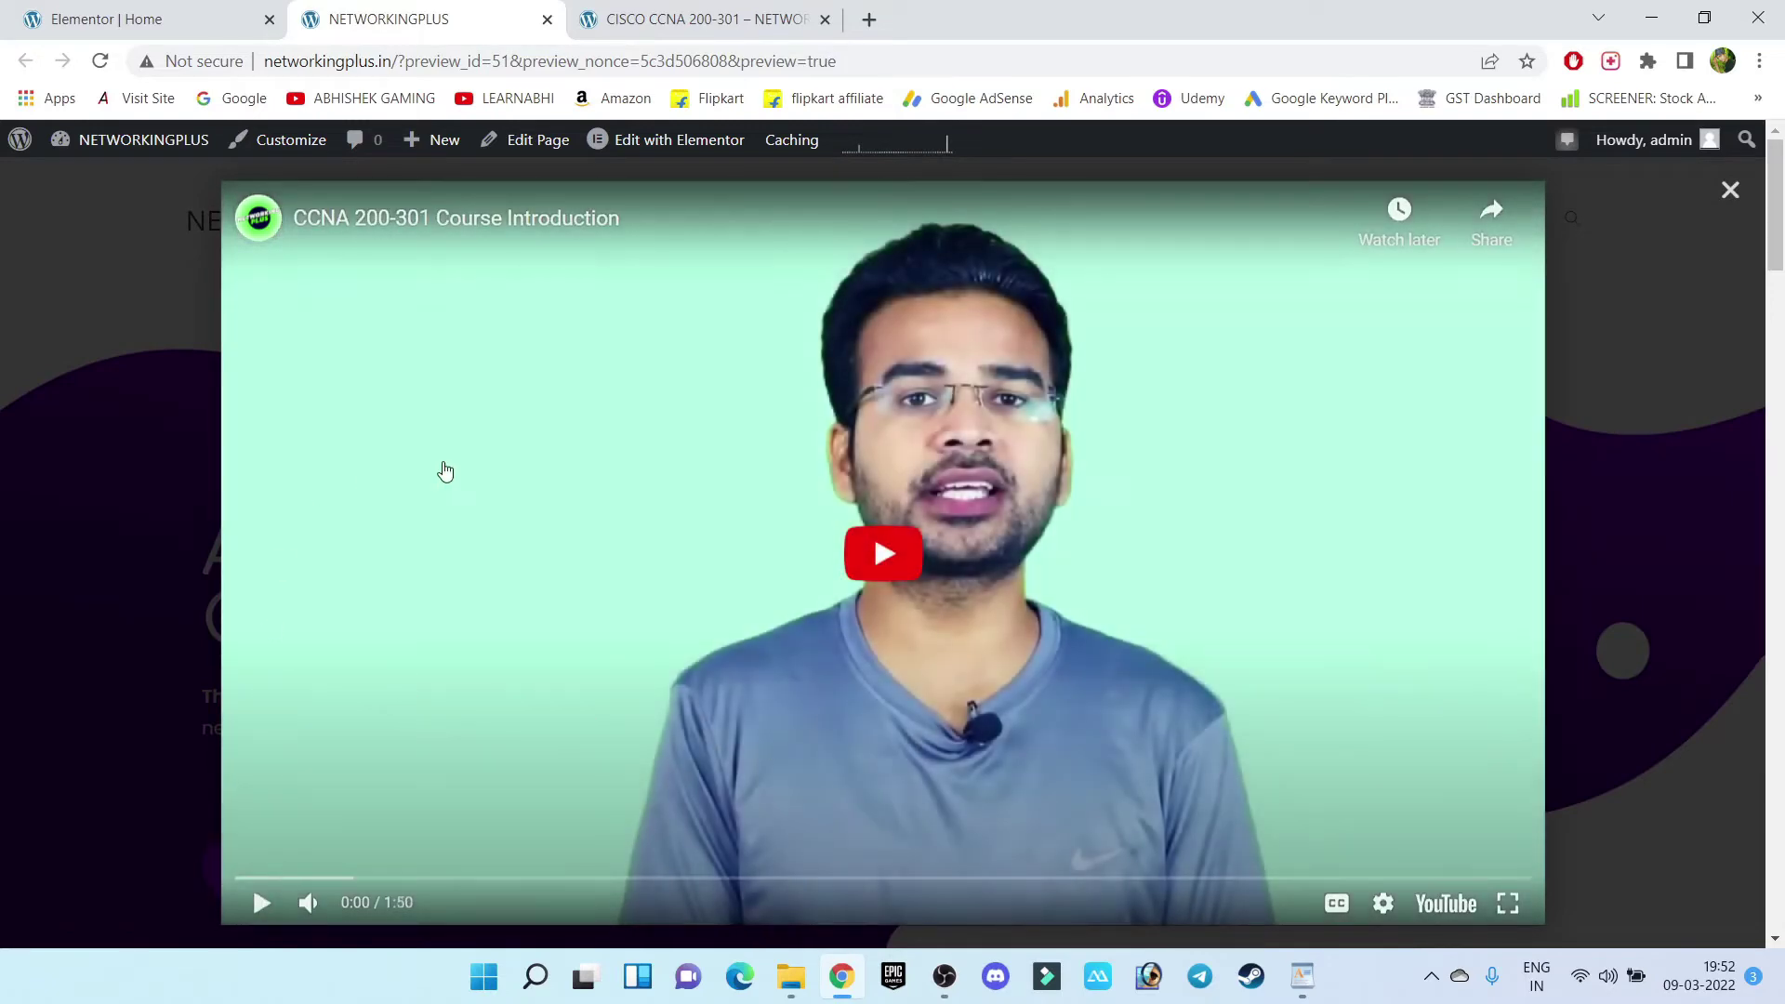
{"action": "left_click", "coordinate": [1729, 190]}
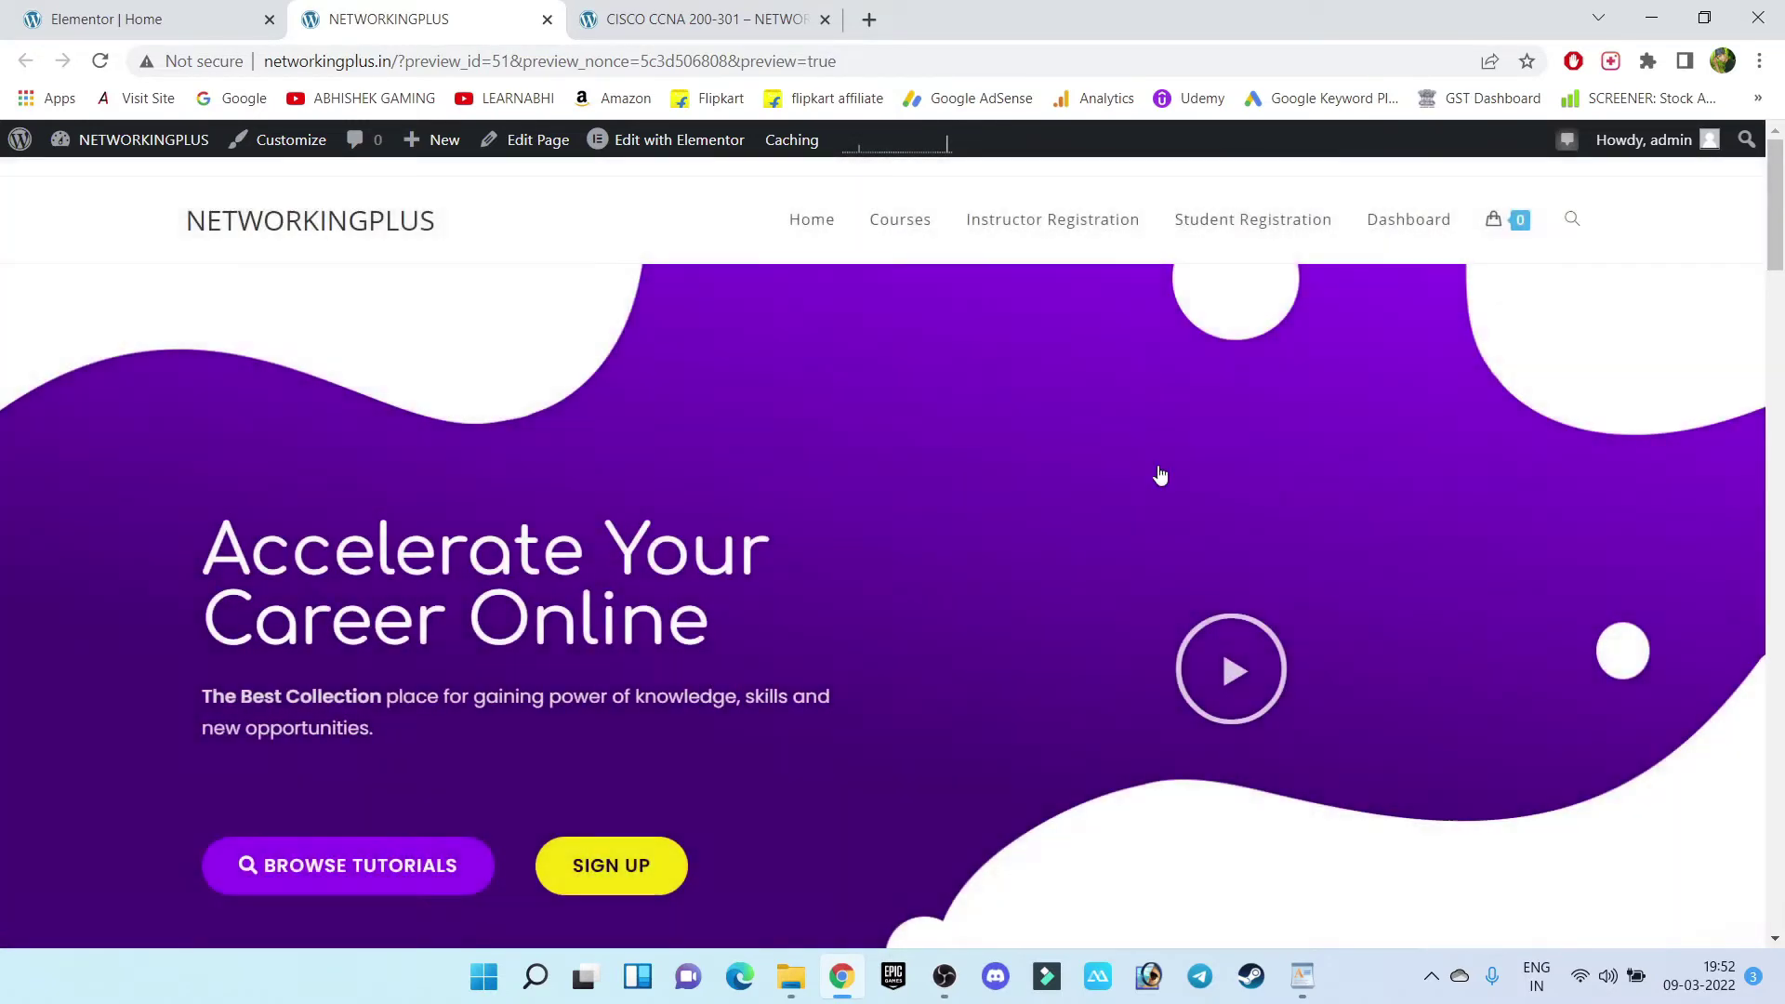
- Test the SIGN UP and BROWSE TUTORIALS links, check the cards, and return to Elementor
{"action": "left_click", "coordinate": [600, 868]}
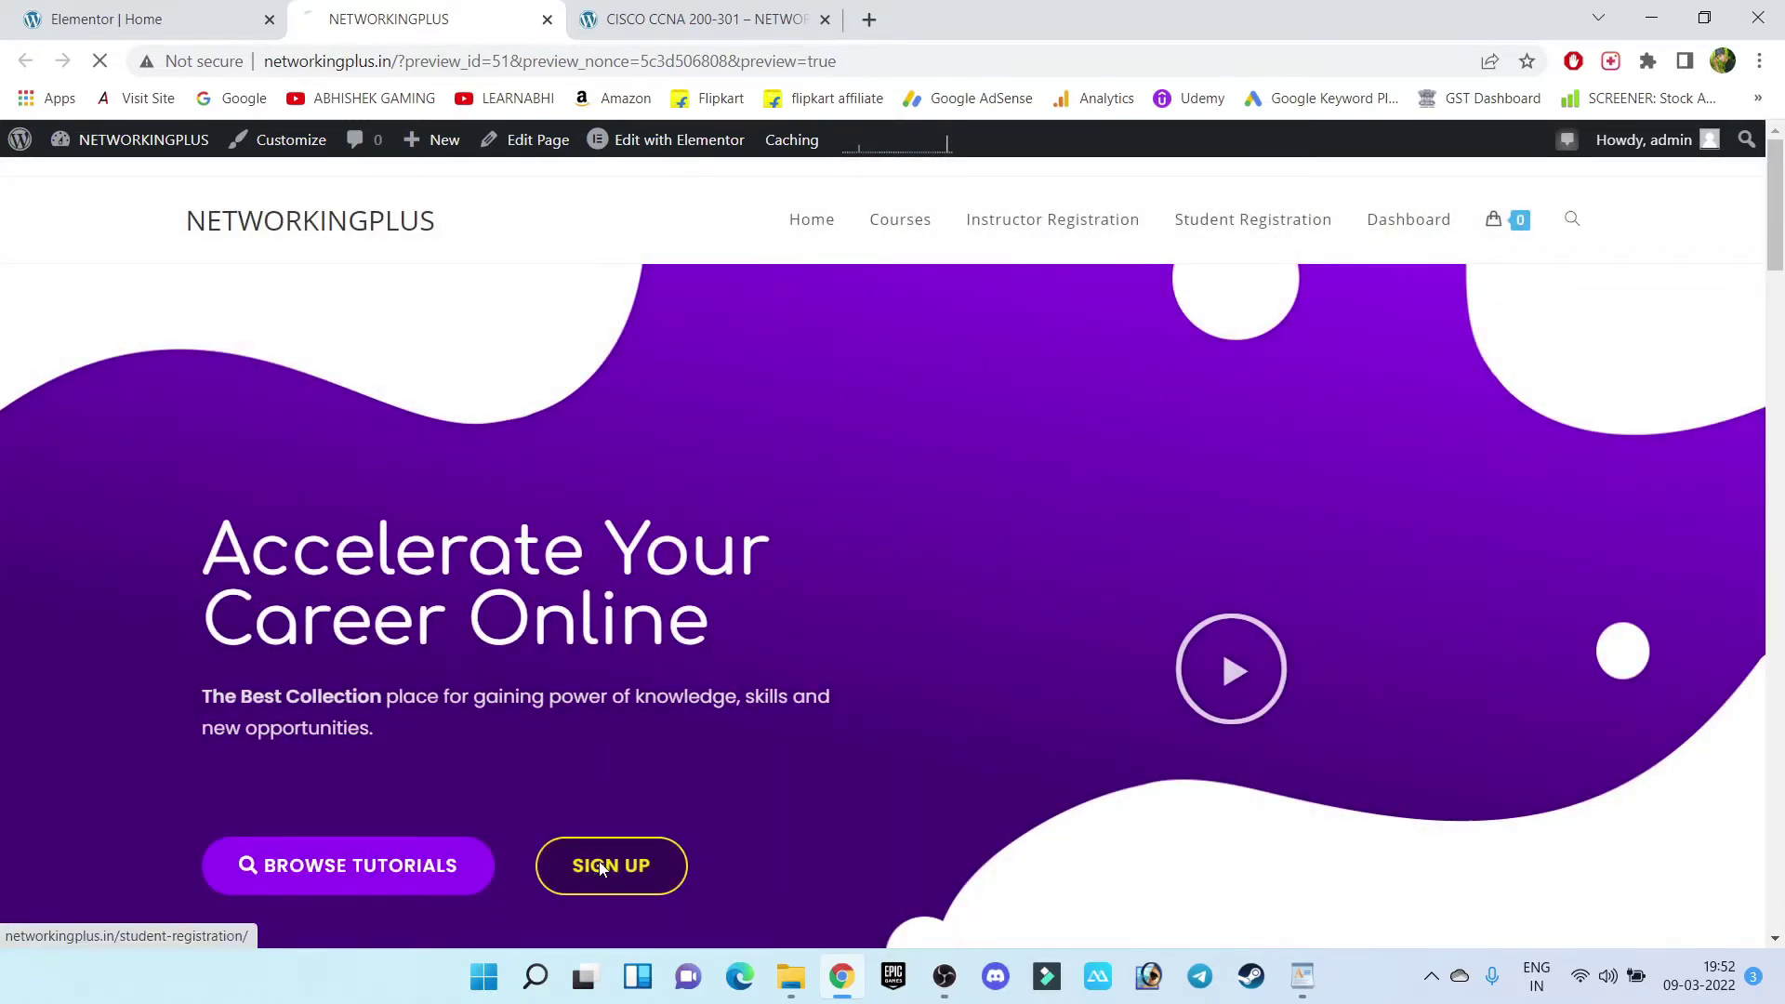
{"action": "left_click", "coordinate": [25, 60]}
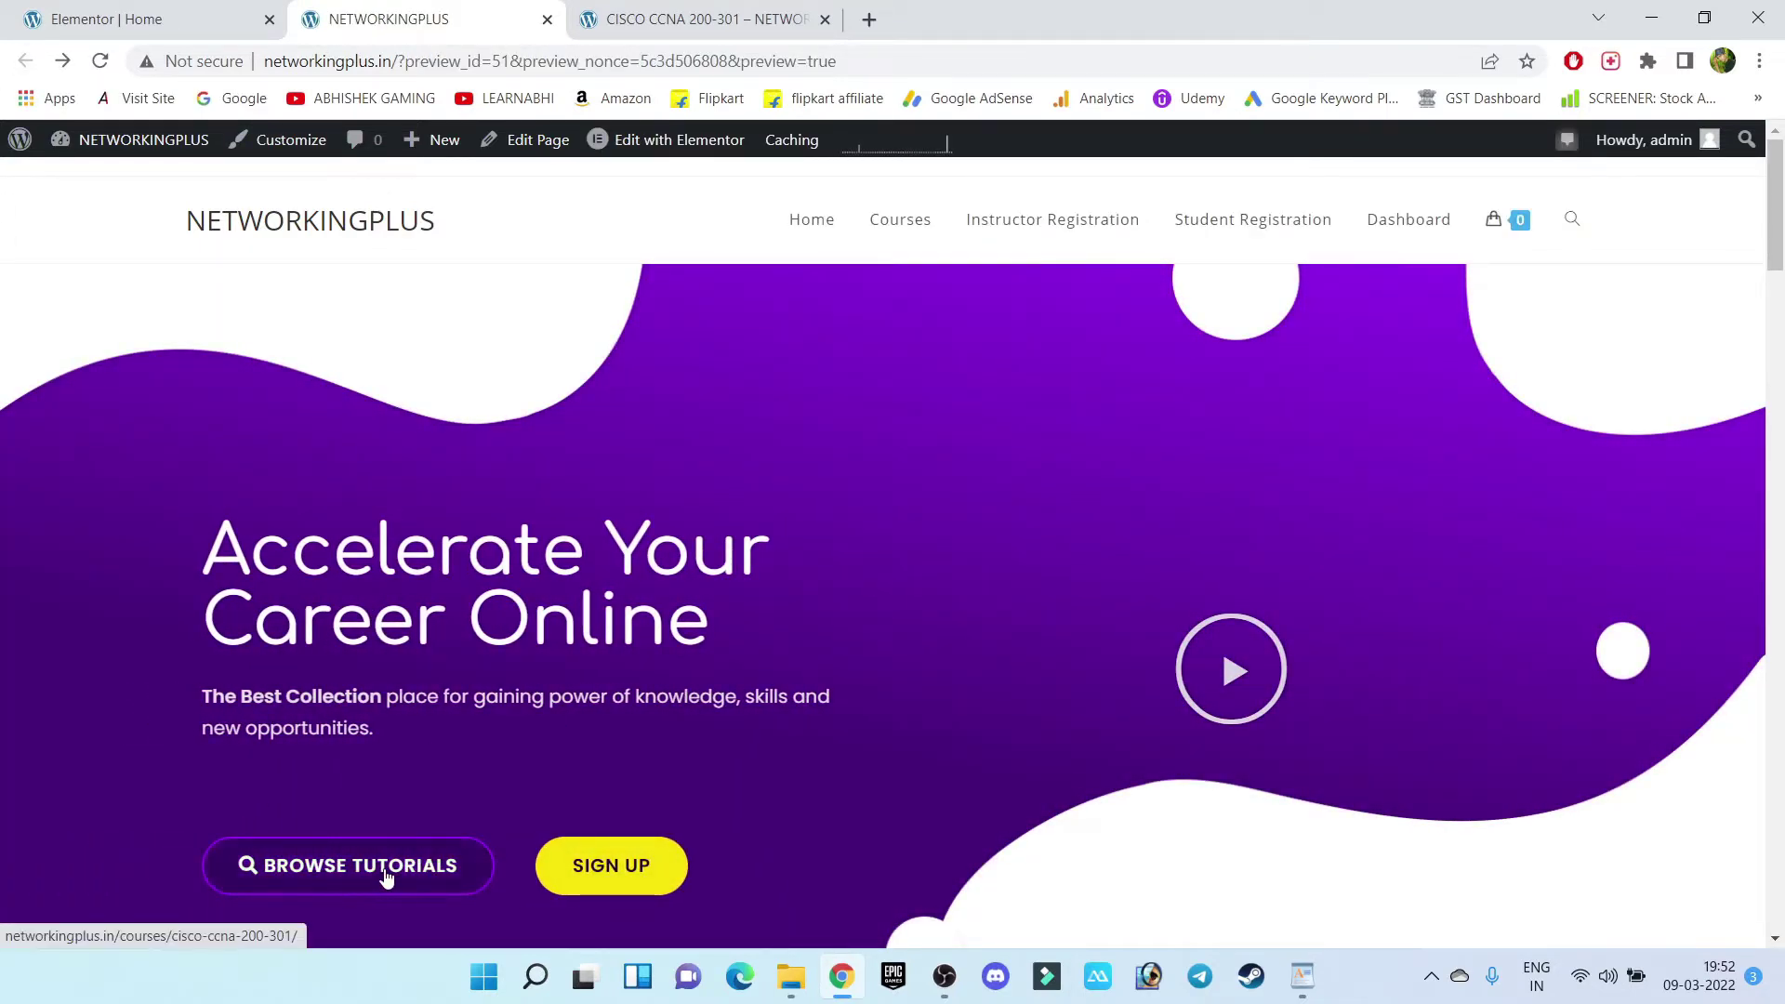
{"action": "left_click", "coordinate": [387, 877]}
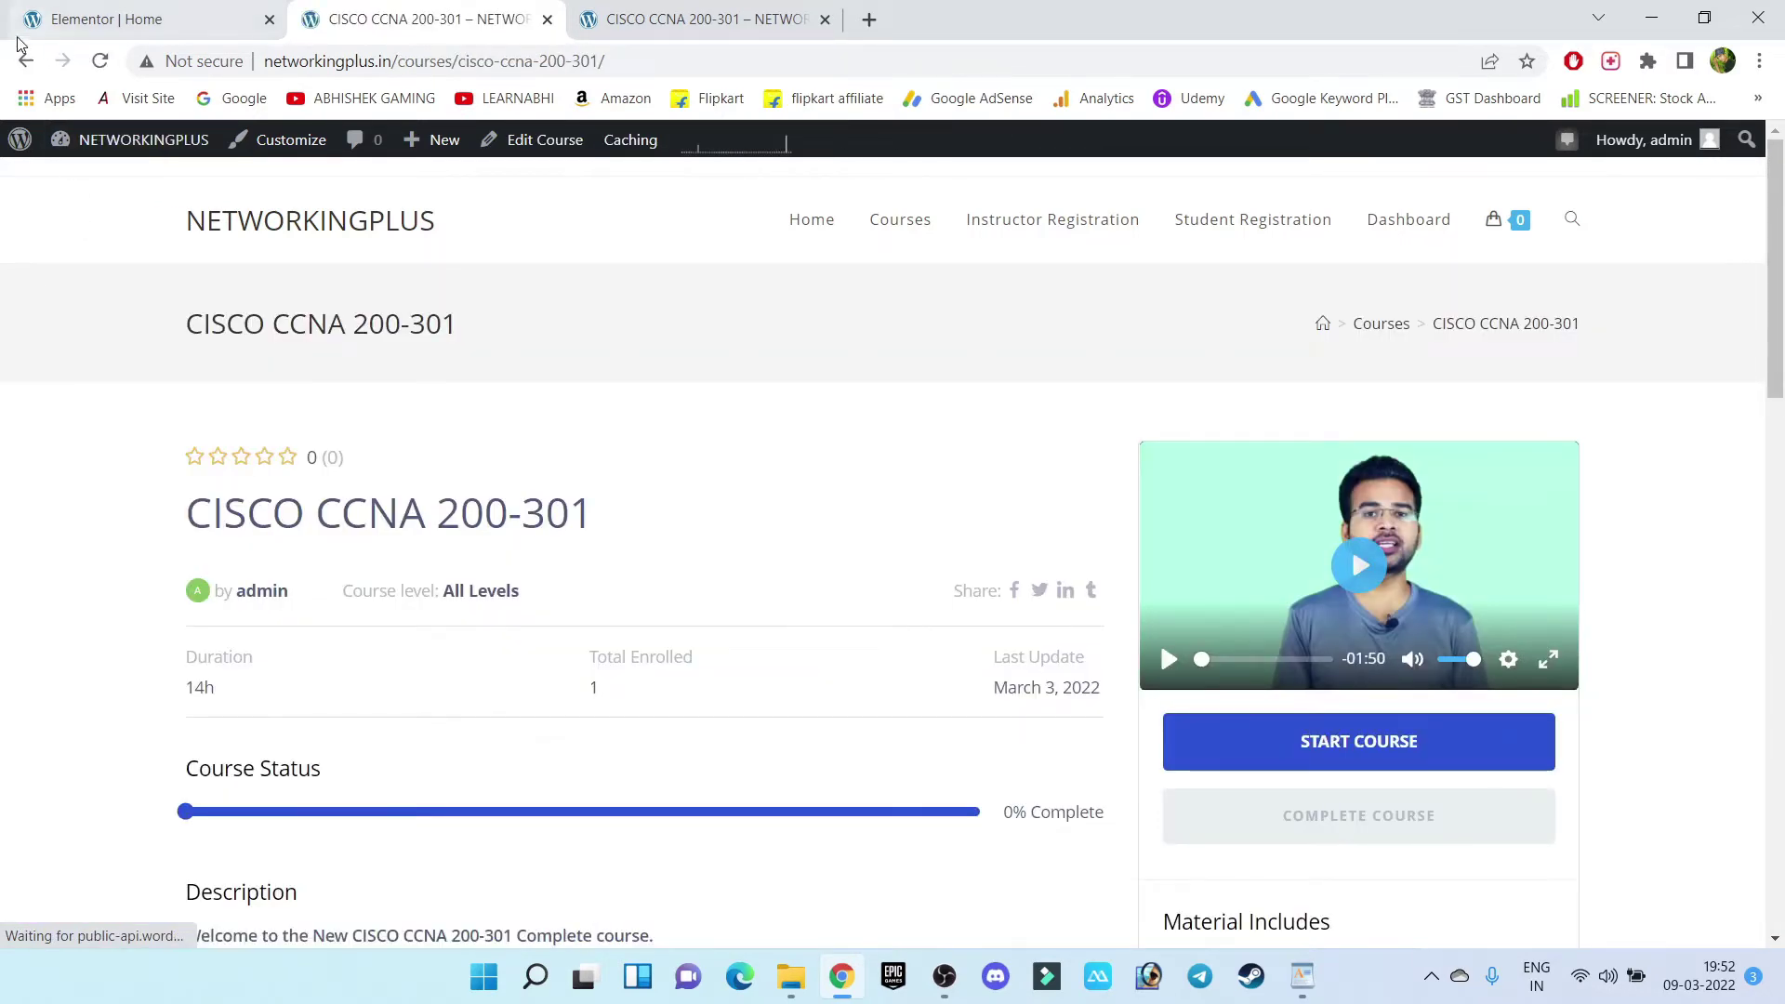
{"action": "left_click", "coordinate": [26, 61]}
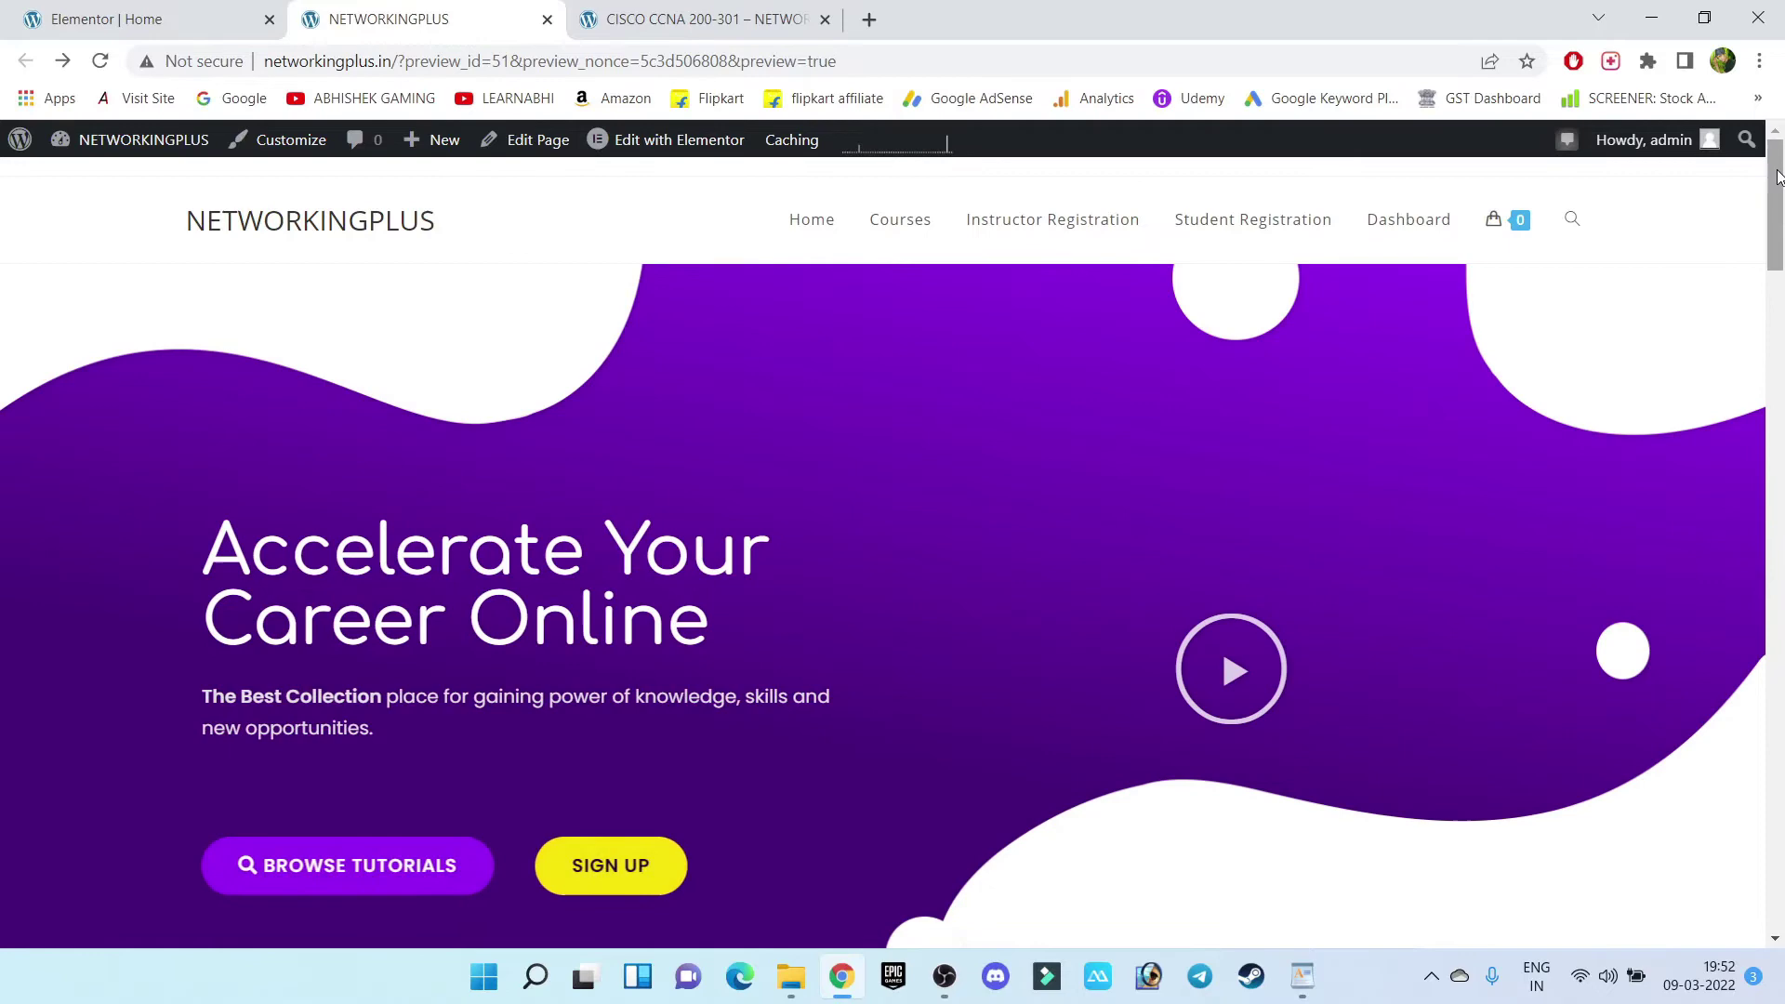
{"action": "left_click_drag", "start_coordinate": [1777, 181], "coordinate": [1781, 307]}
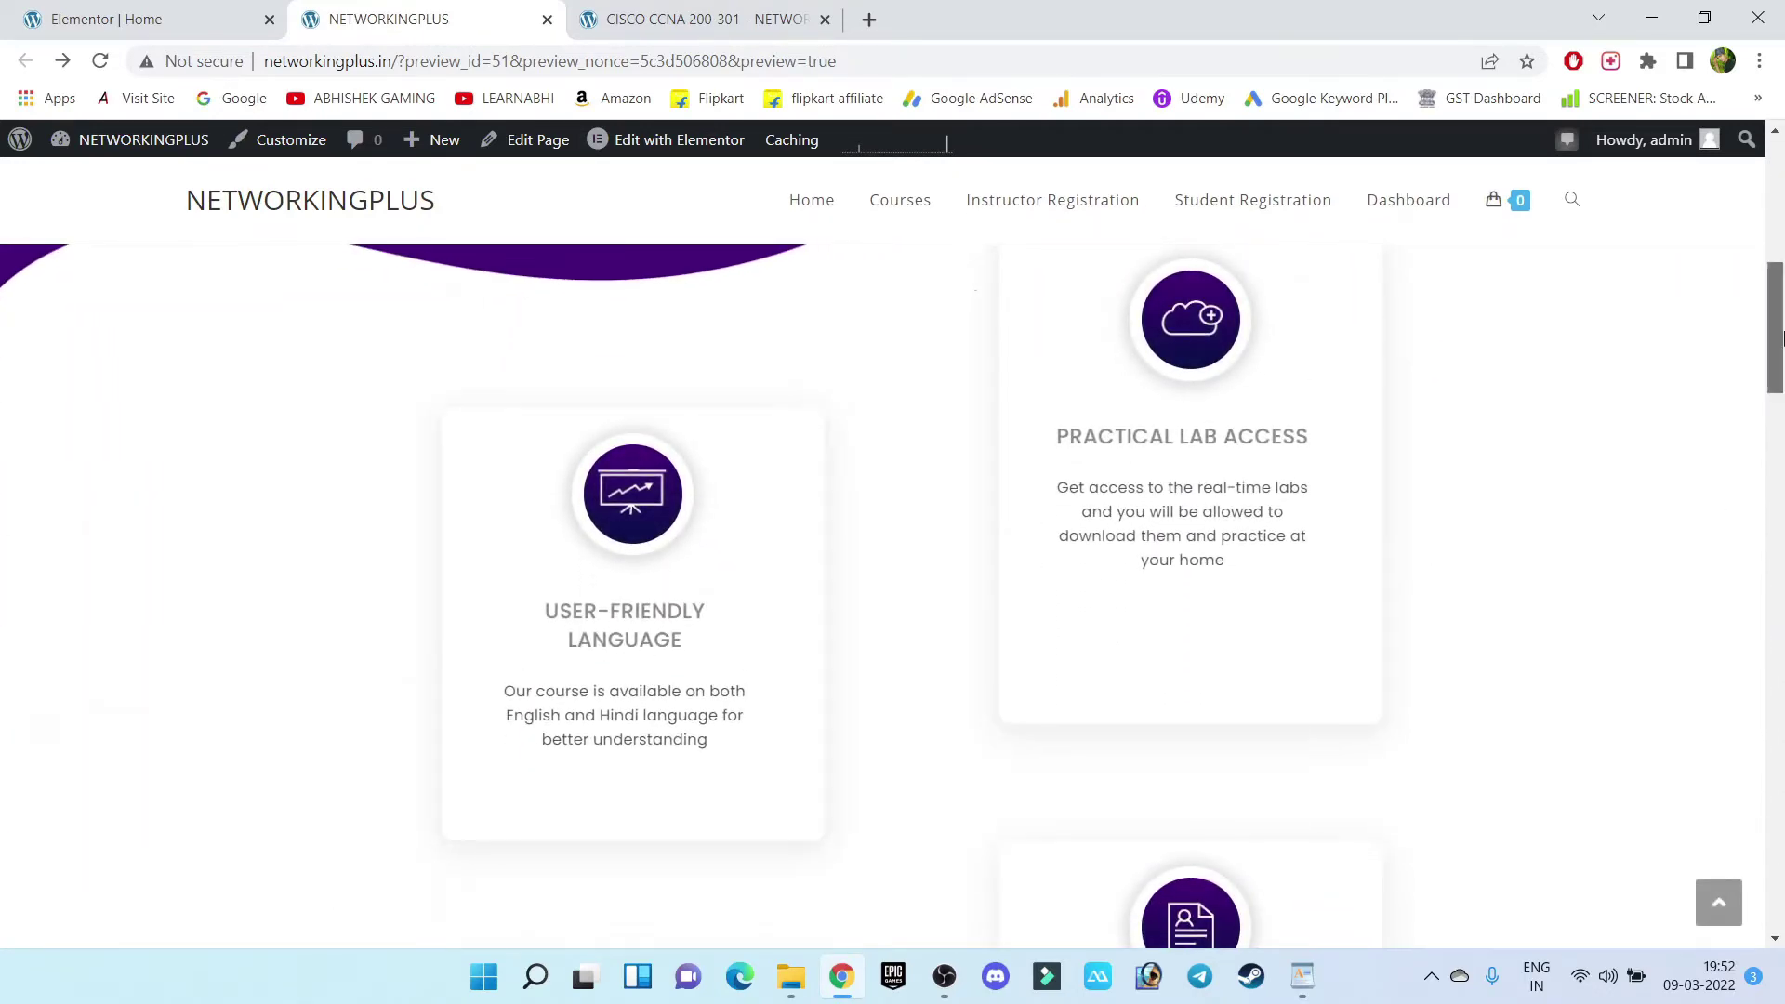
{"action": "left_click_drag", "start_coordinate": [1779, 338], "coordinate": [1776, 559]}
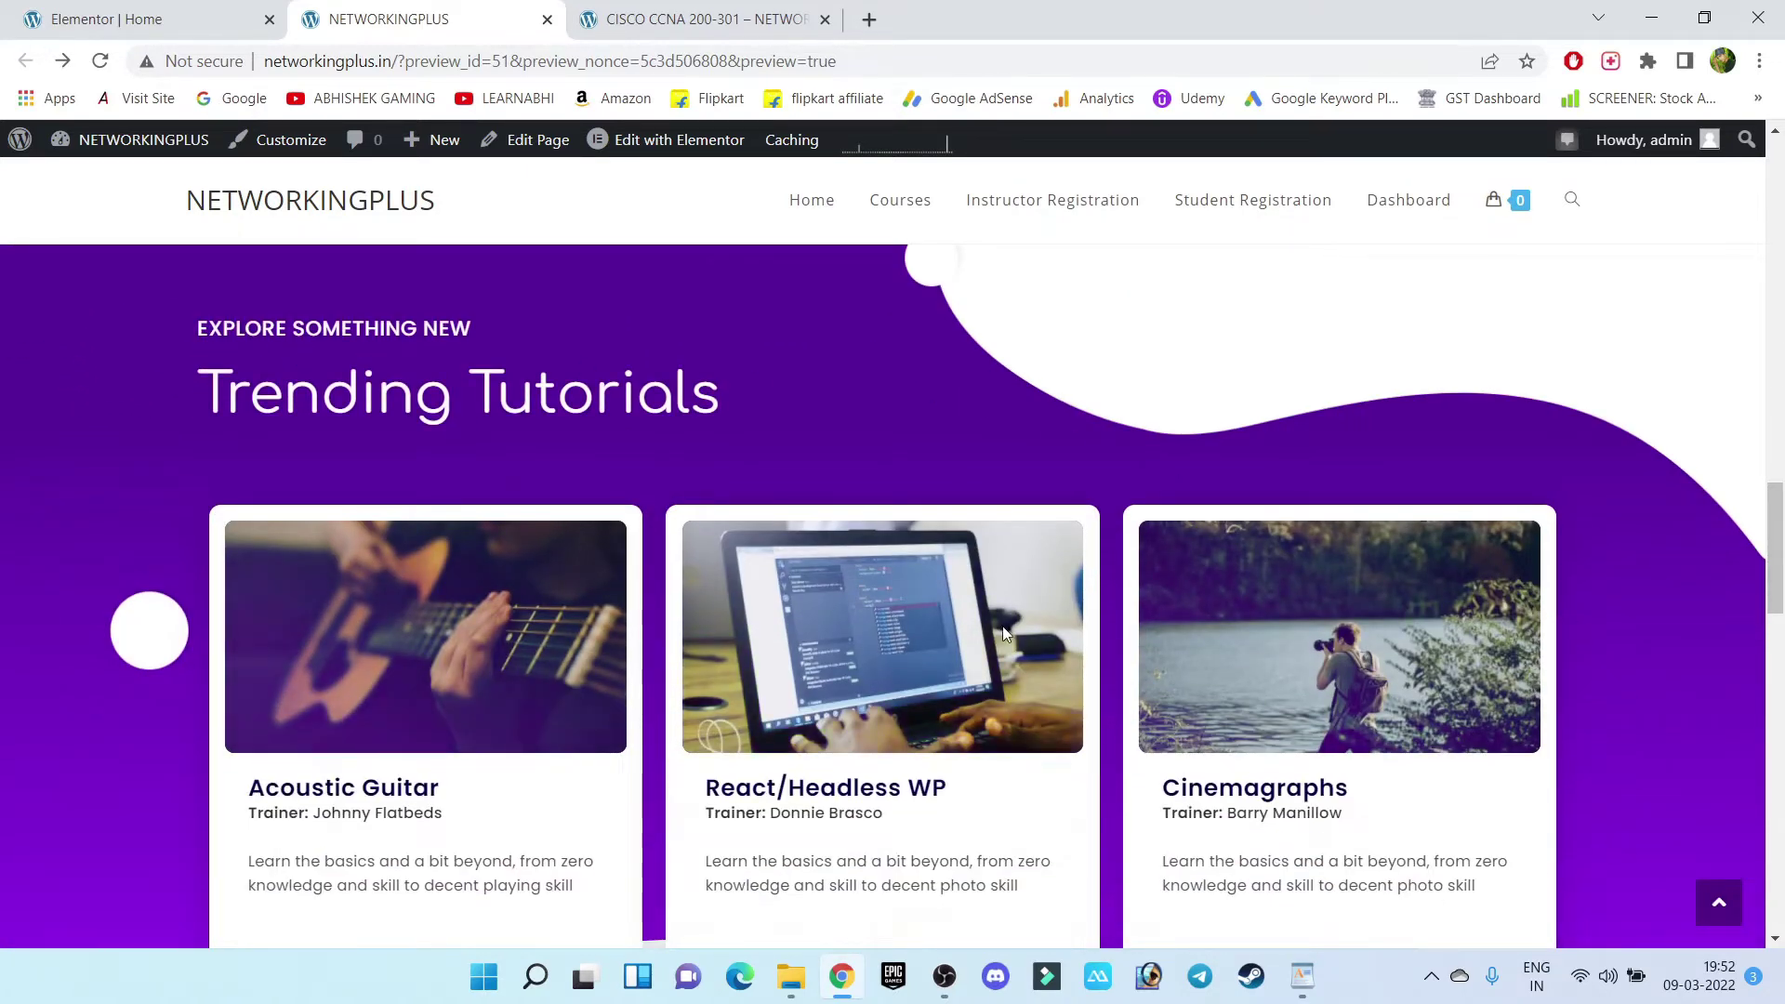
{"action": "left_click", "coordinate": [102, 9]}
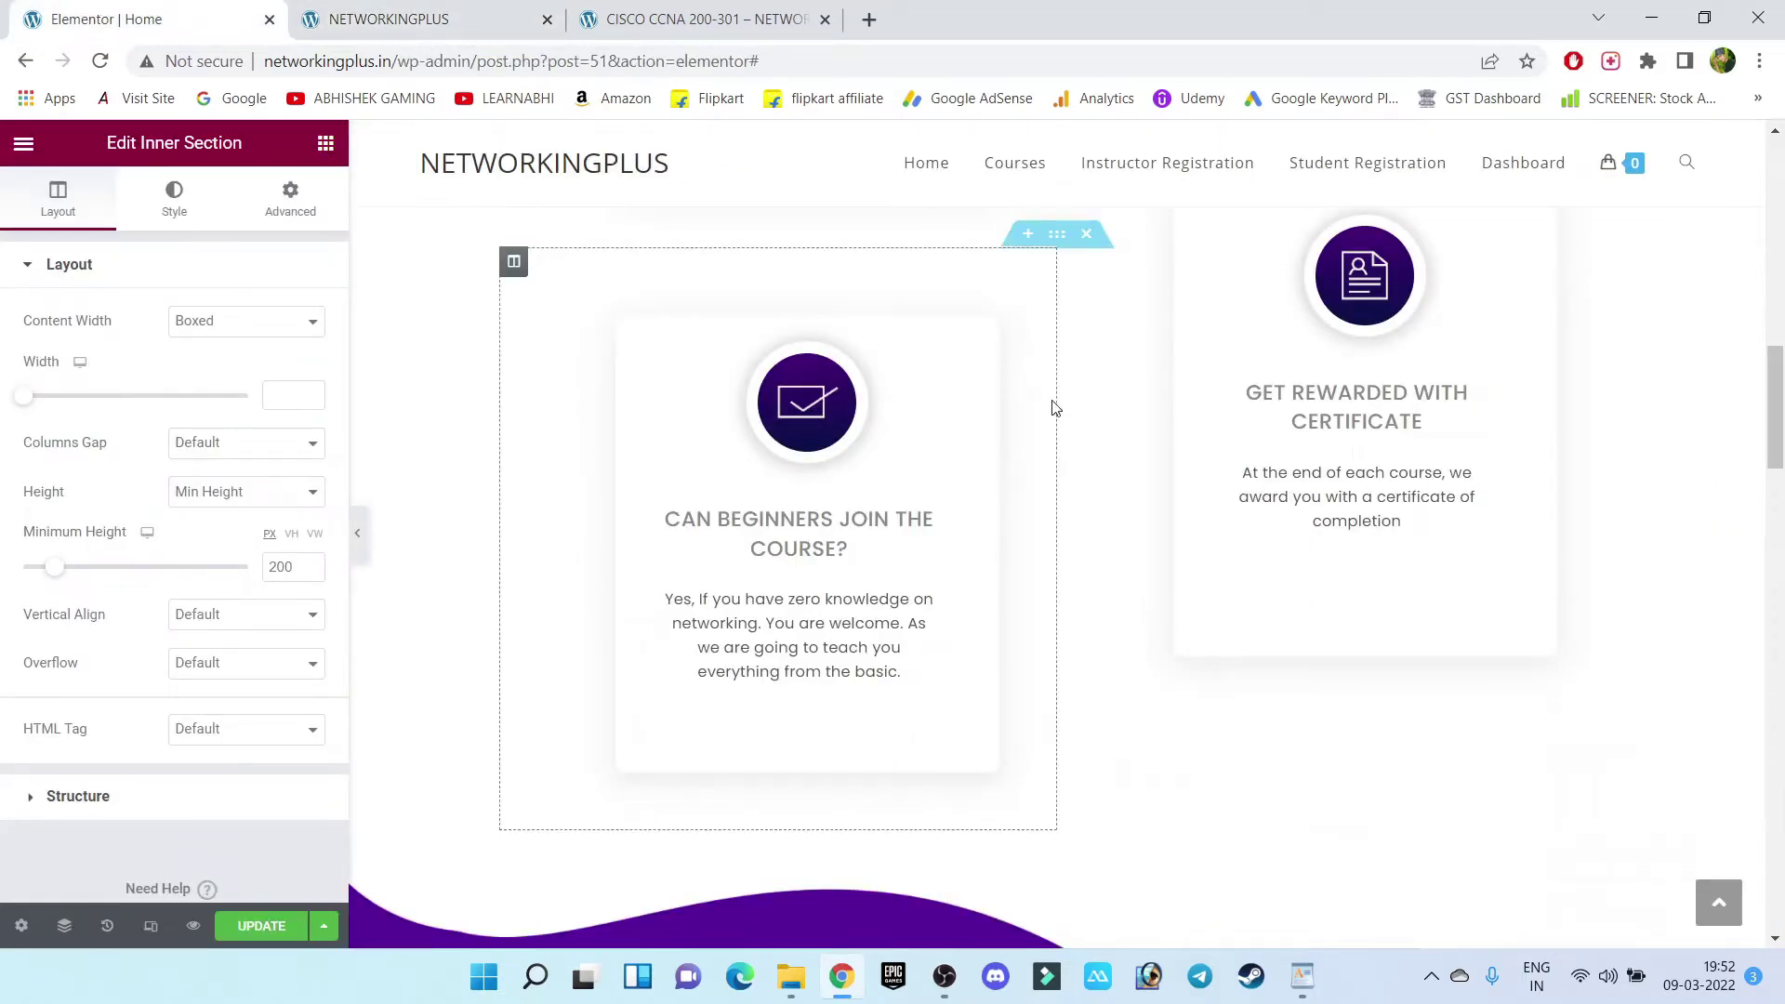
- Save the homepage with UPDATE and select the Trending Tutorials card row's inner section
{"action": "left_click", "coordinate": [270, 931]}
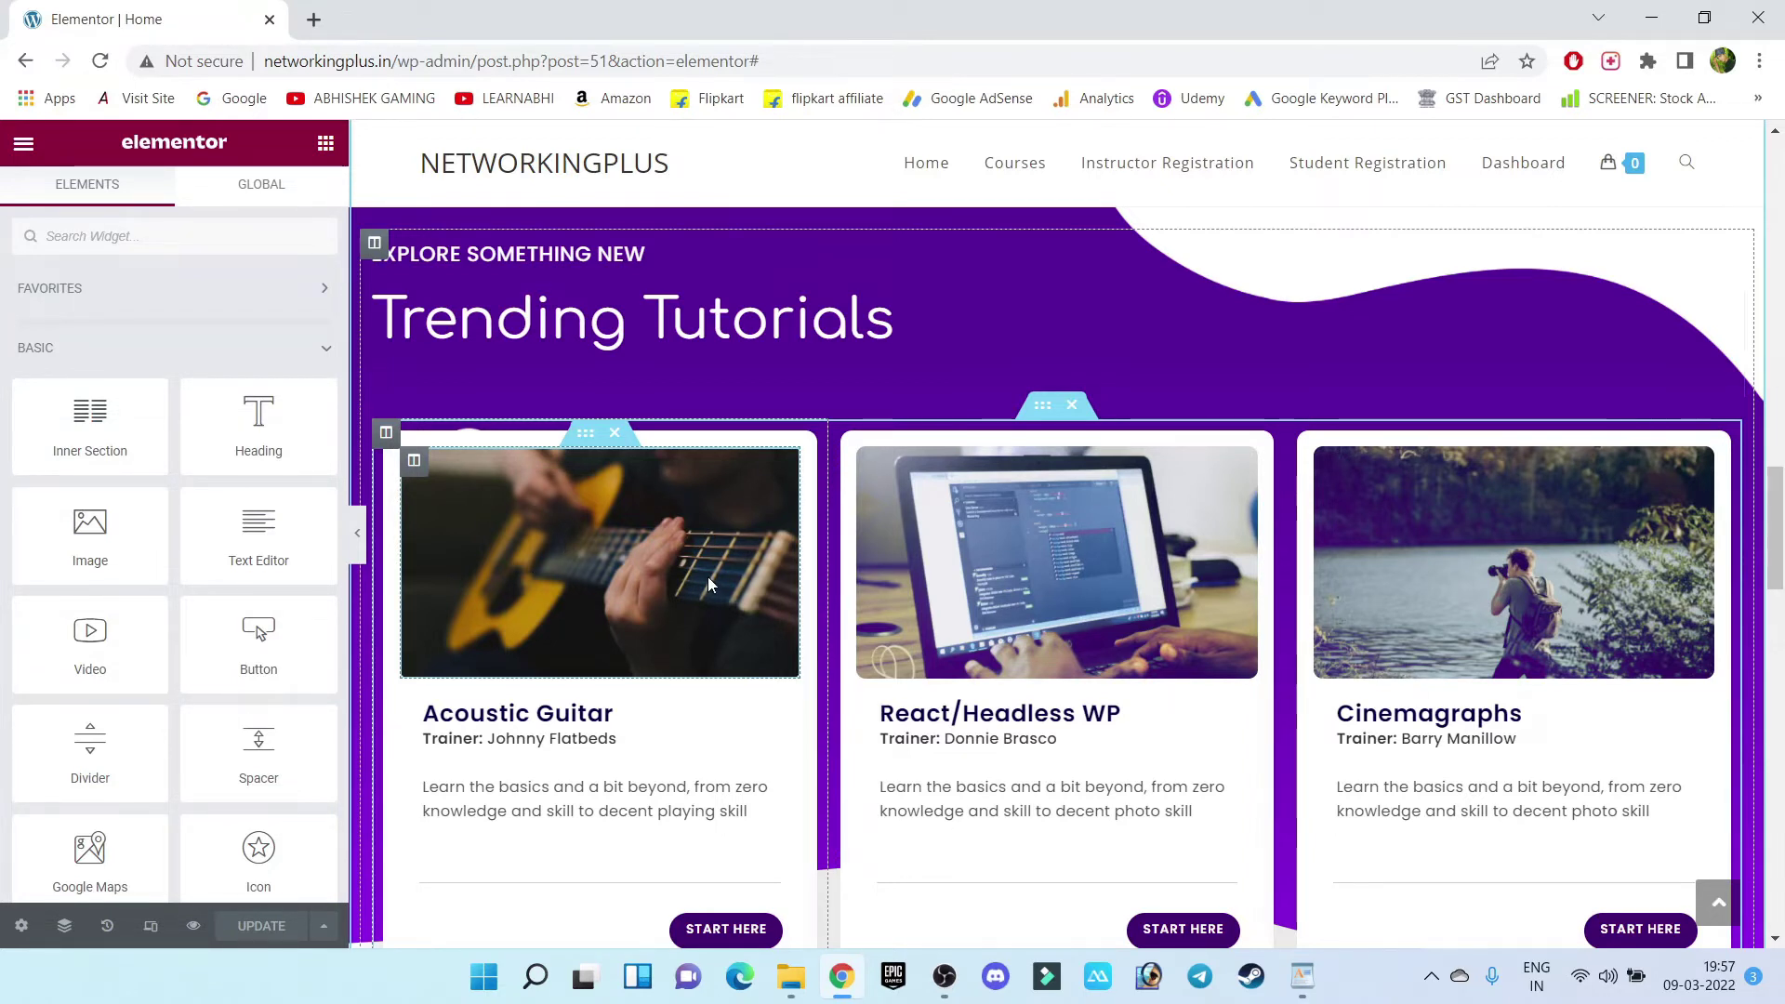
{"action": "left_click", "coordinate": [585, 439]}
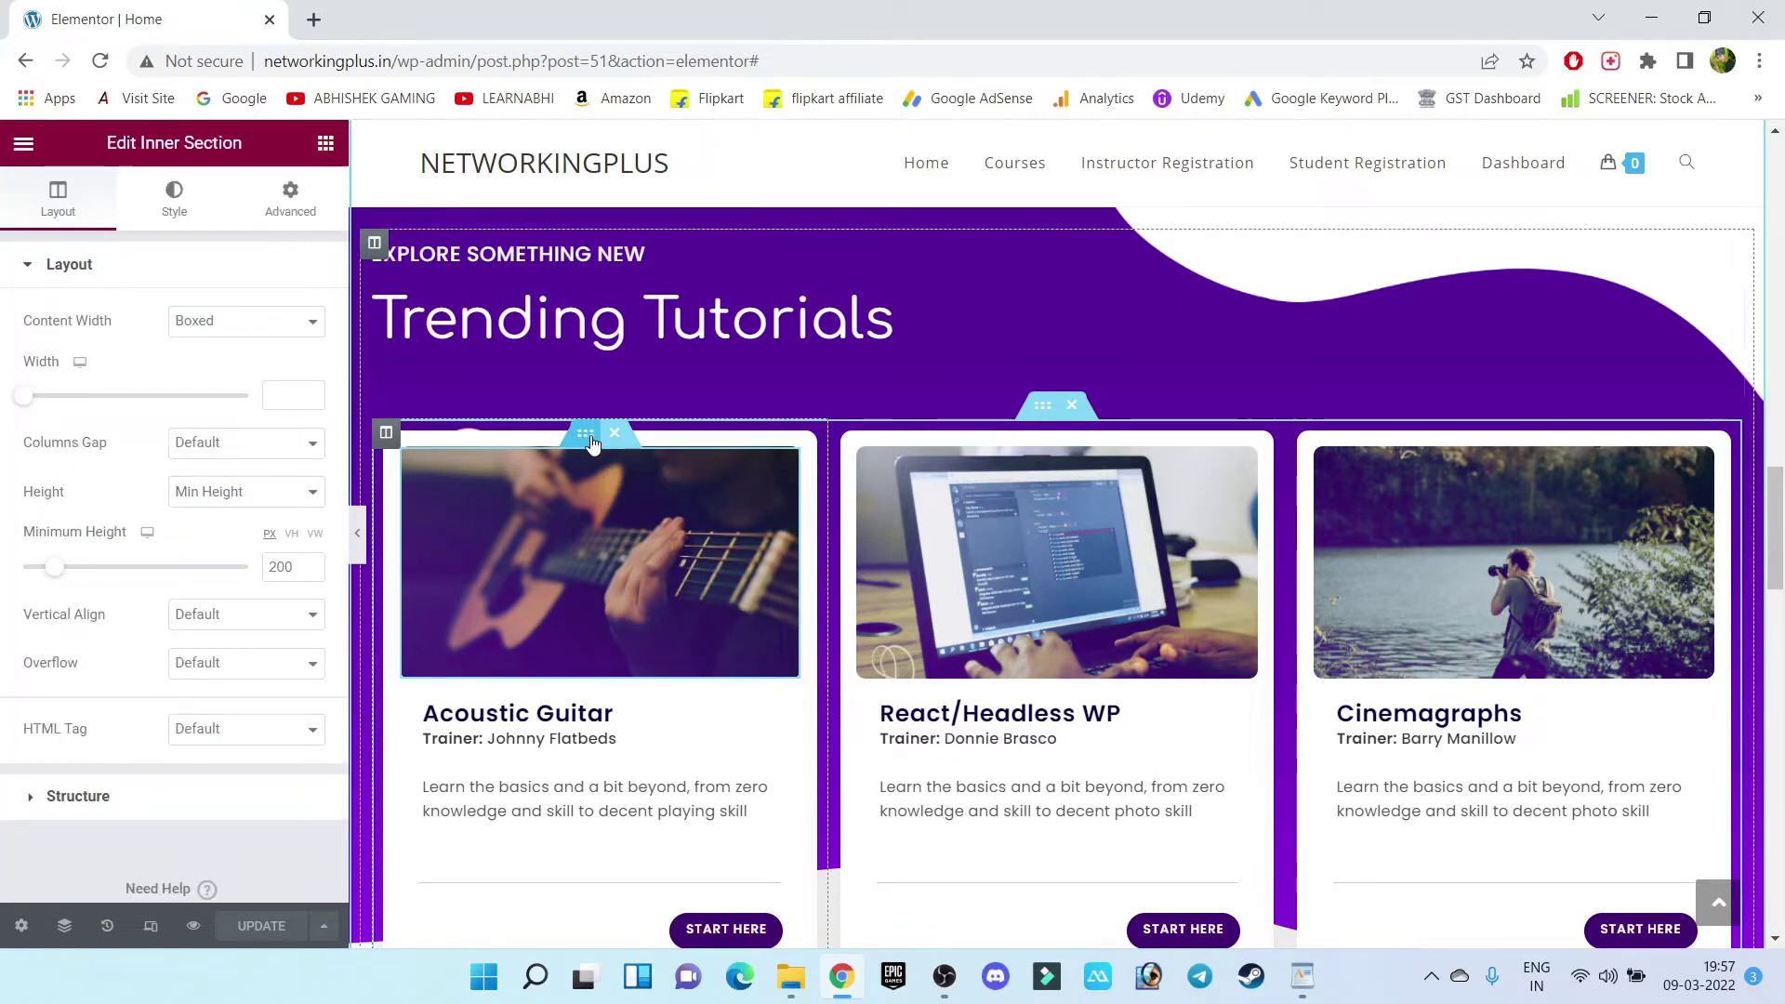
- Edit the Acoustic Guitar column's Style background and choose a replacement image
{"action": "right_click", "coordinate": [605, 565]}
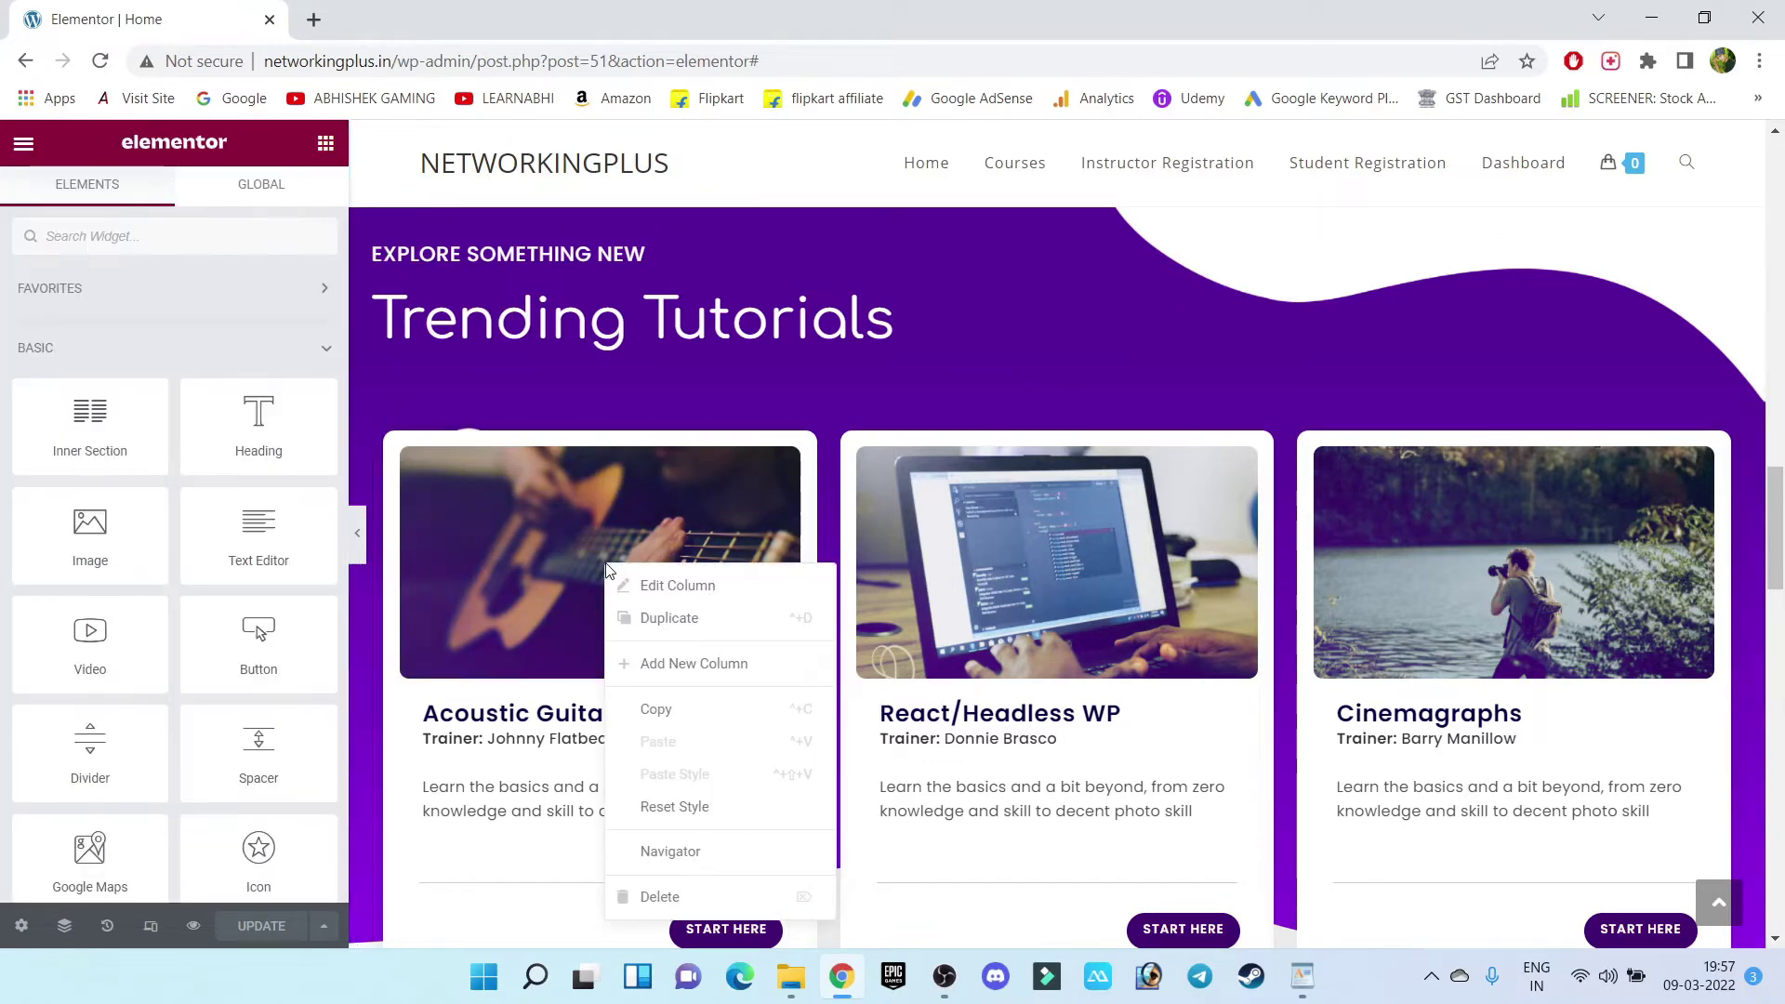
{"action": "left_click", "coordinate": [679, 587]}
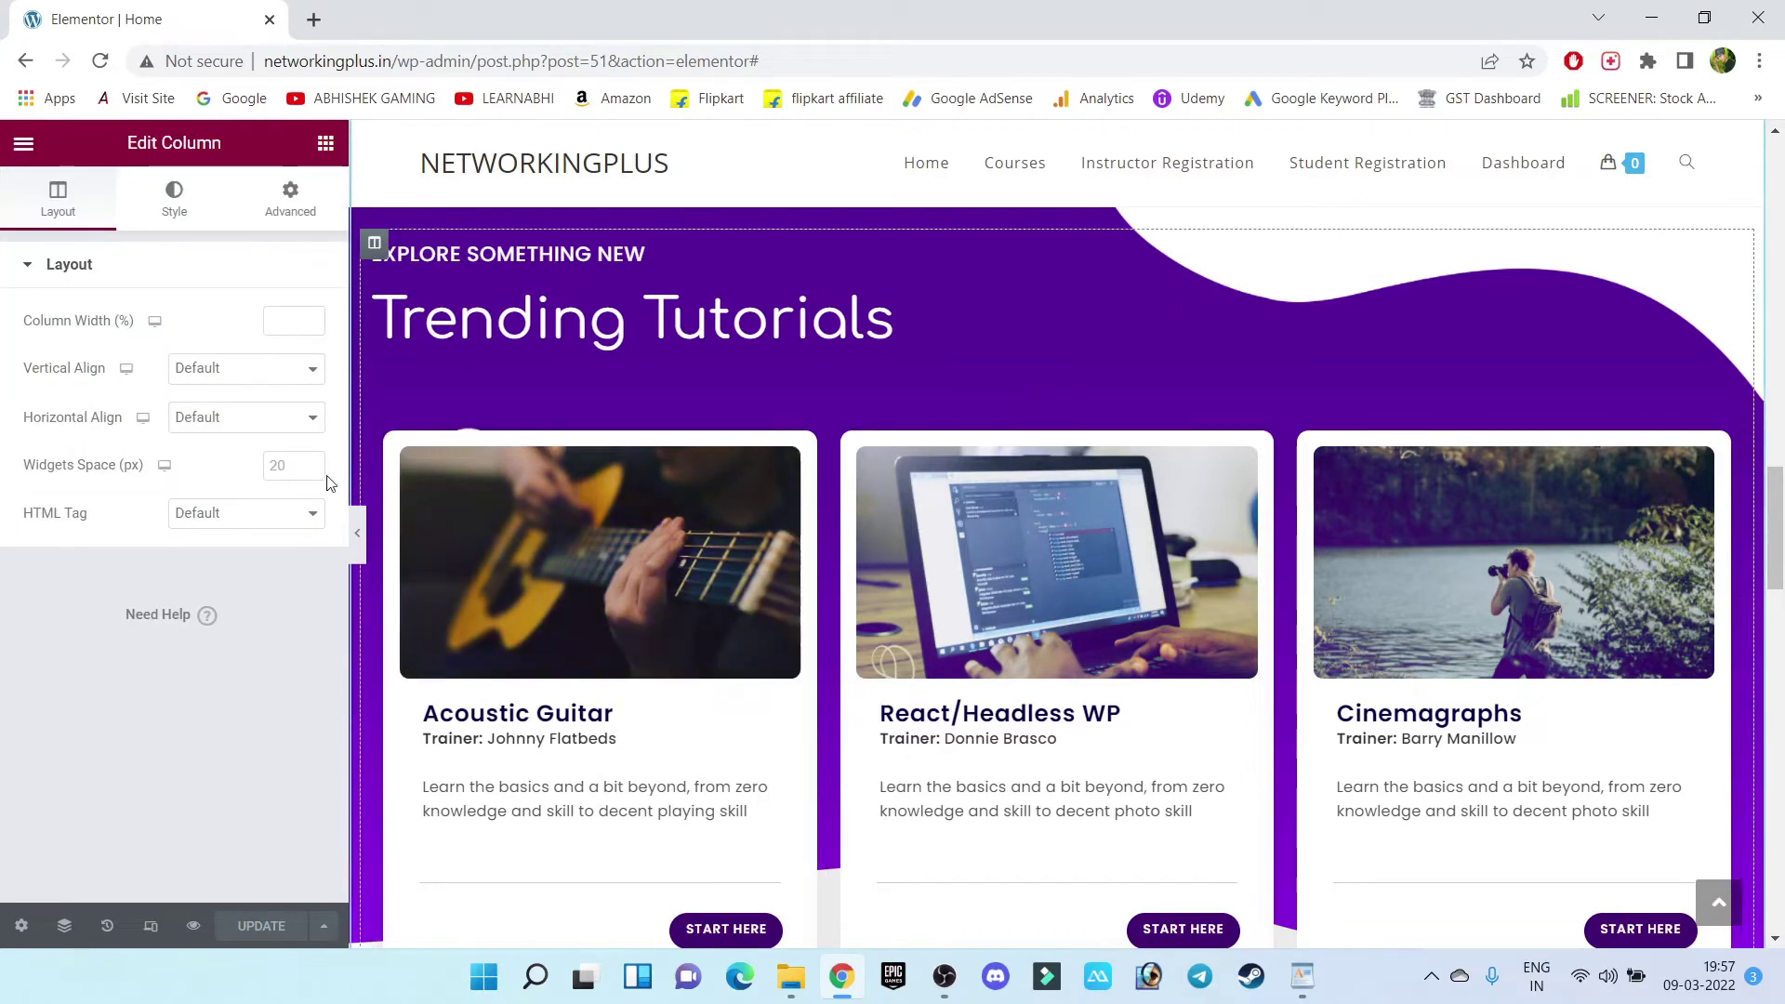
{"action": "left_click", "coordinate": [174, 199]}
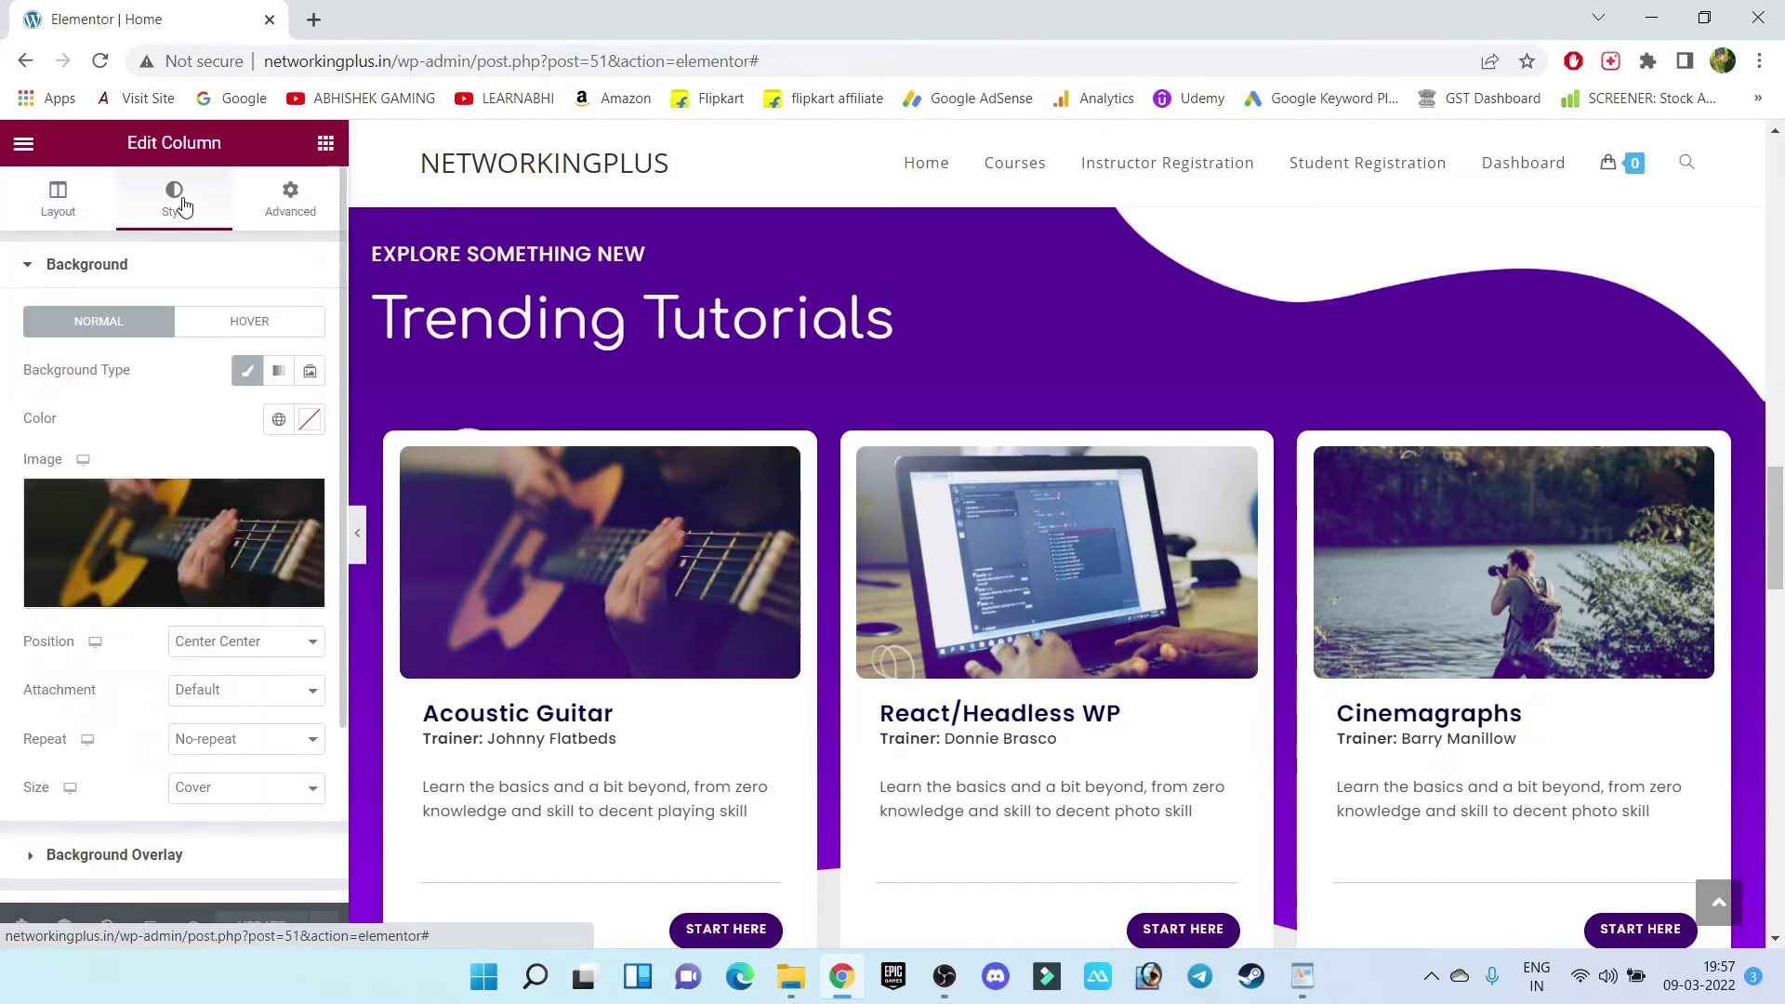
{"action": "mouse_move", "coordinate": [130, 526]}
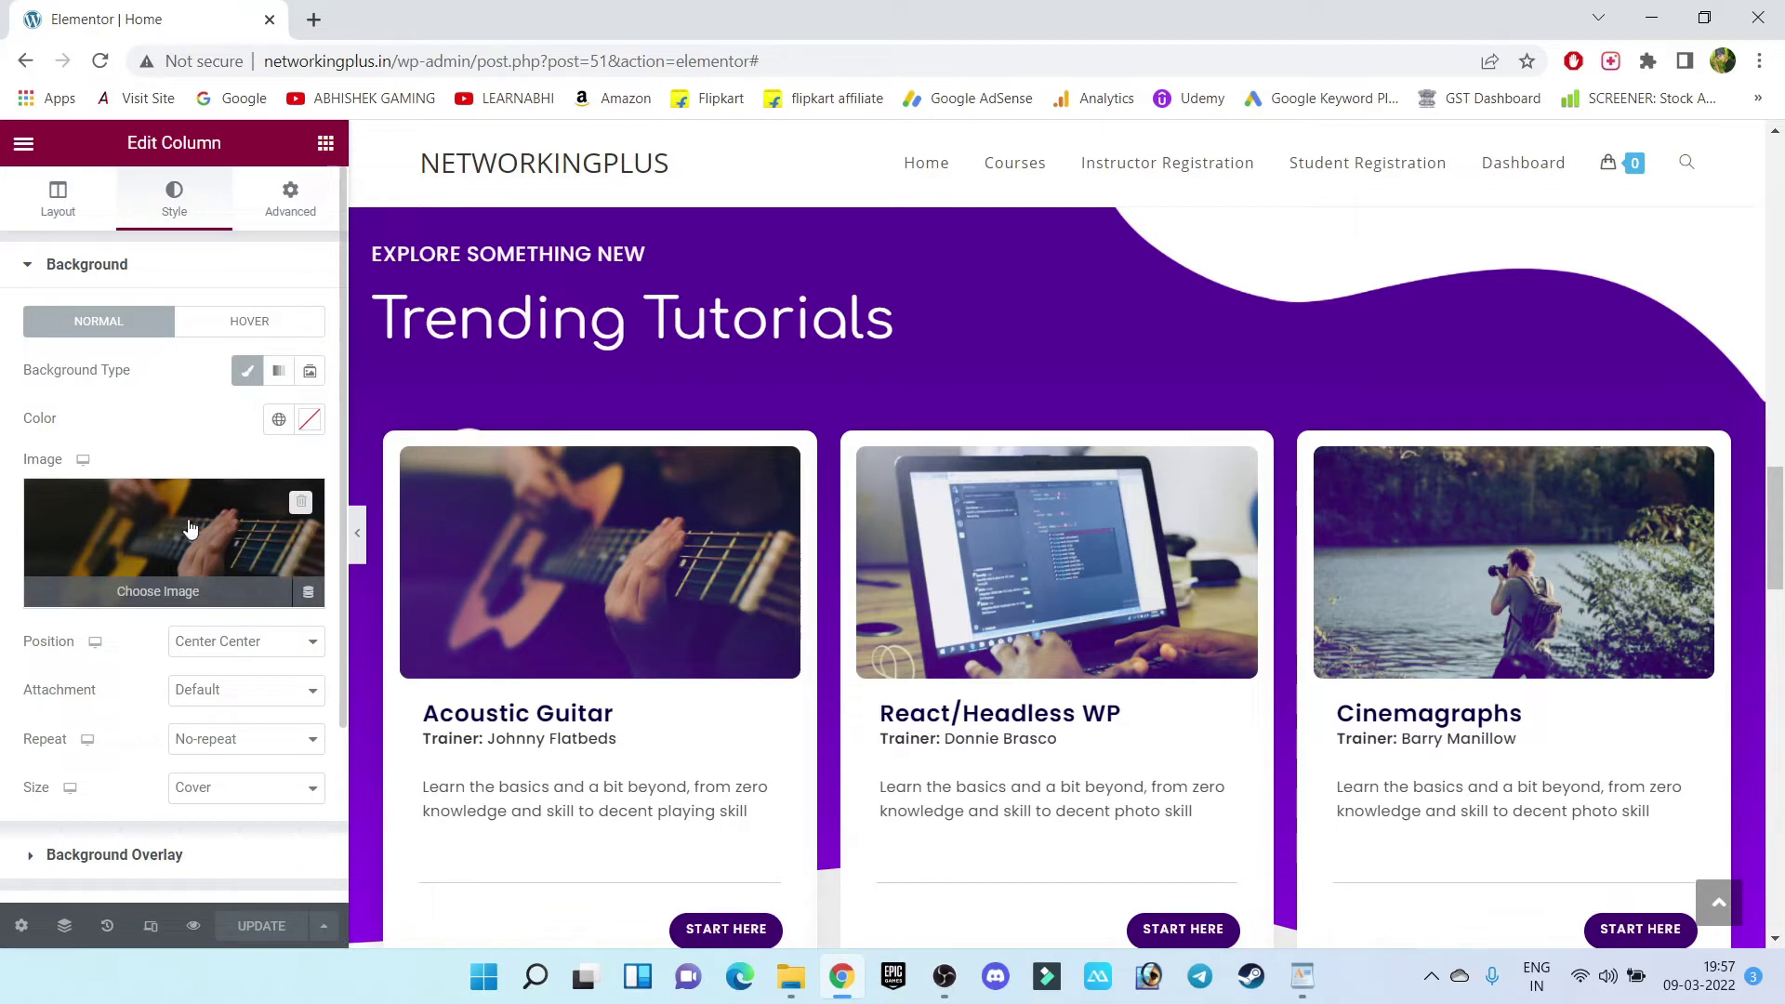
{"action": "left_click", "coordinate": [192, 600]}
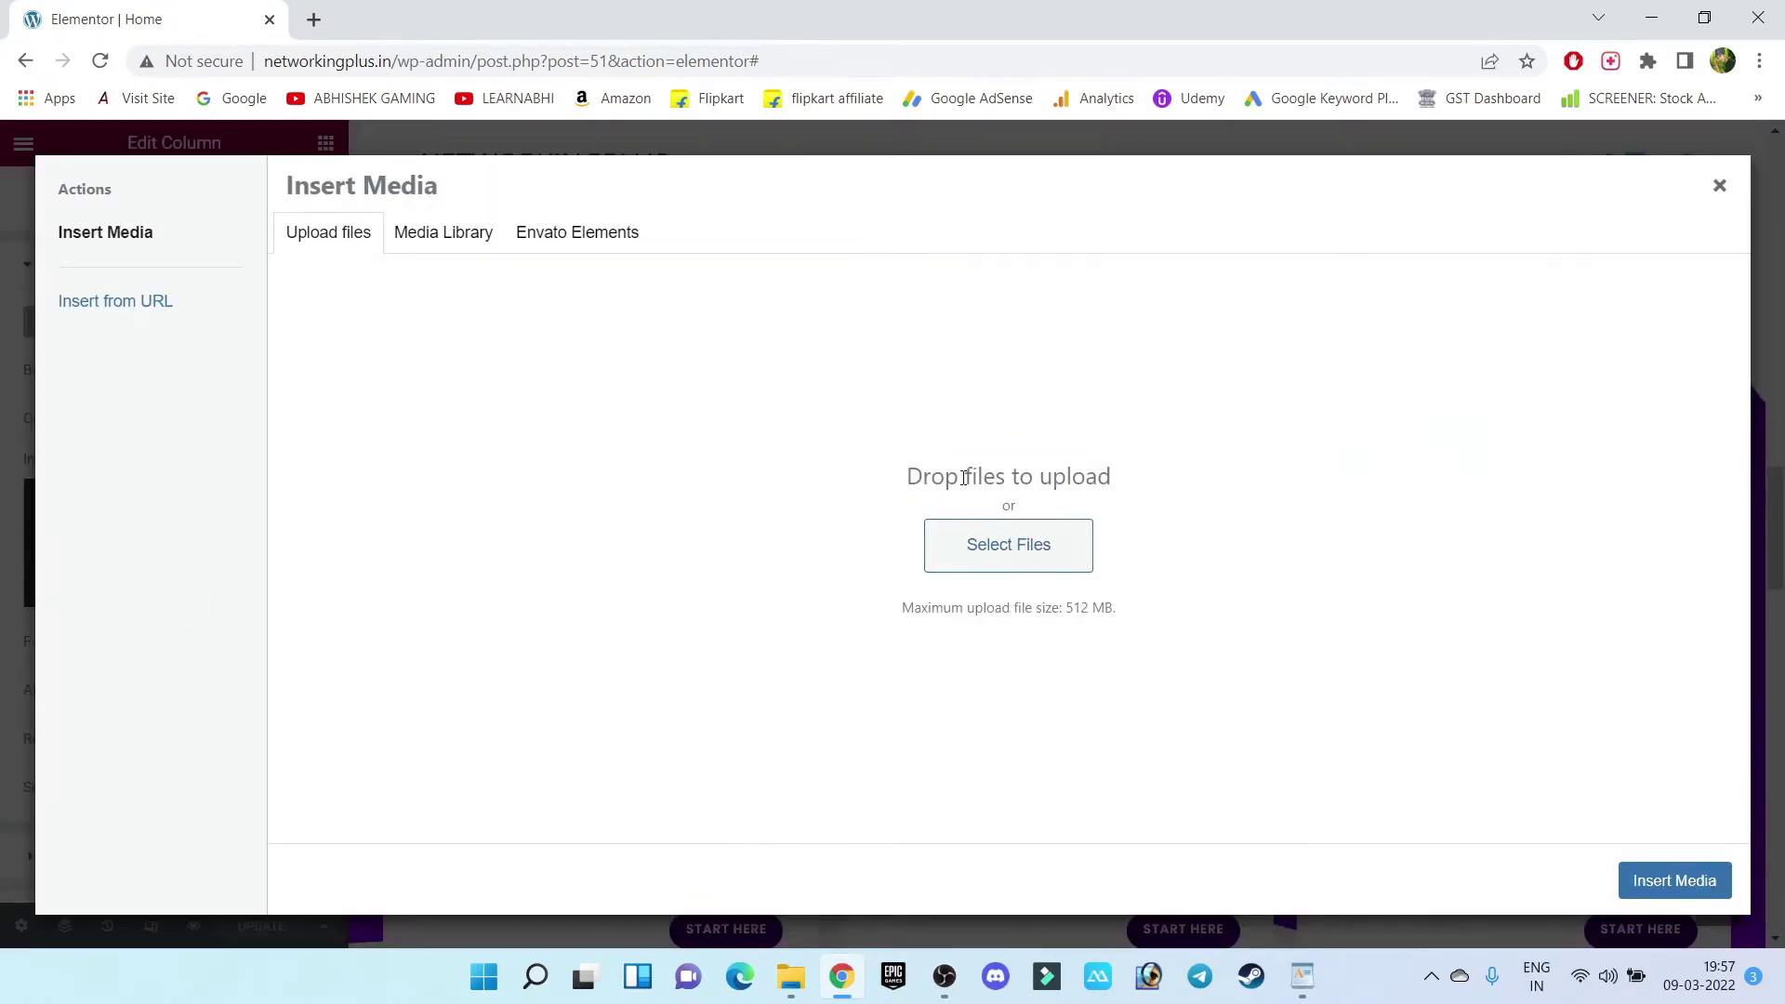
- Upload IP Address.jpg from Desktop > NETWORKING PLUS to the media library
{"action": "left_click", "coordinate": [1017, 547]}
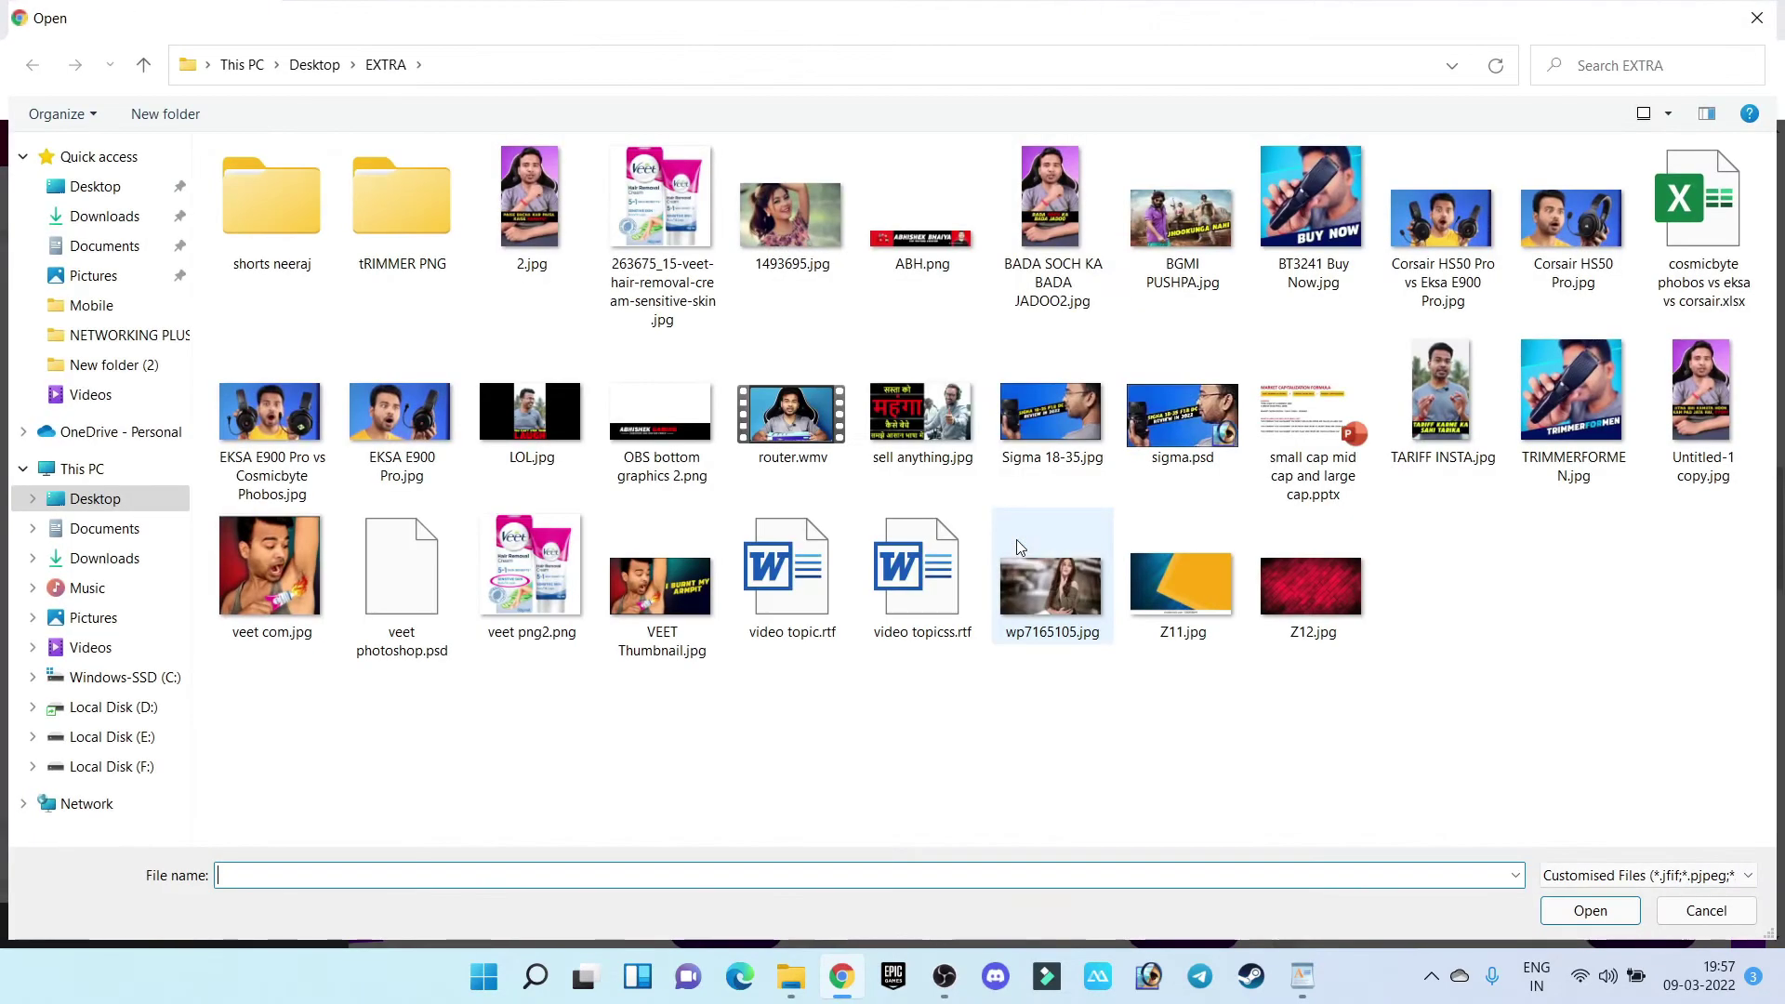
{"action": "left_click", "coordinate": [98, 186]}
{"action": "double_click", "coordinate": [404, 237]}
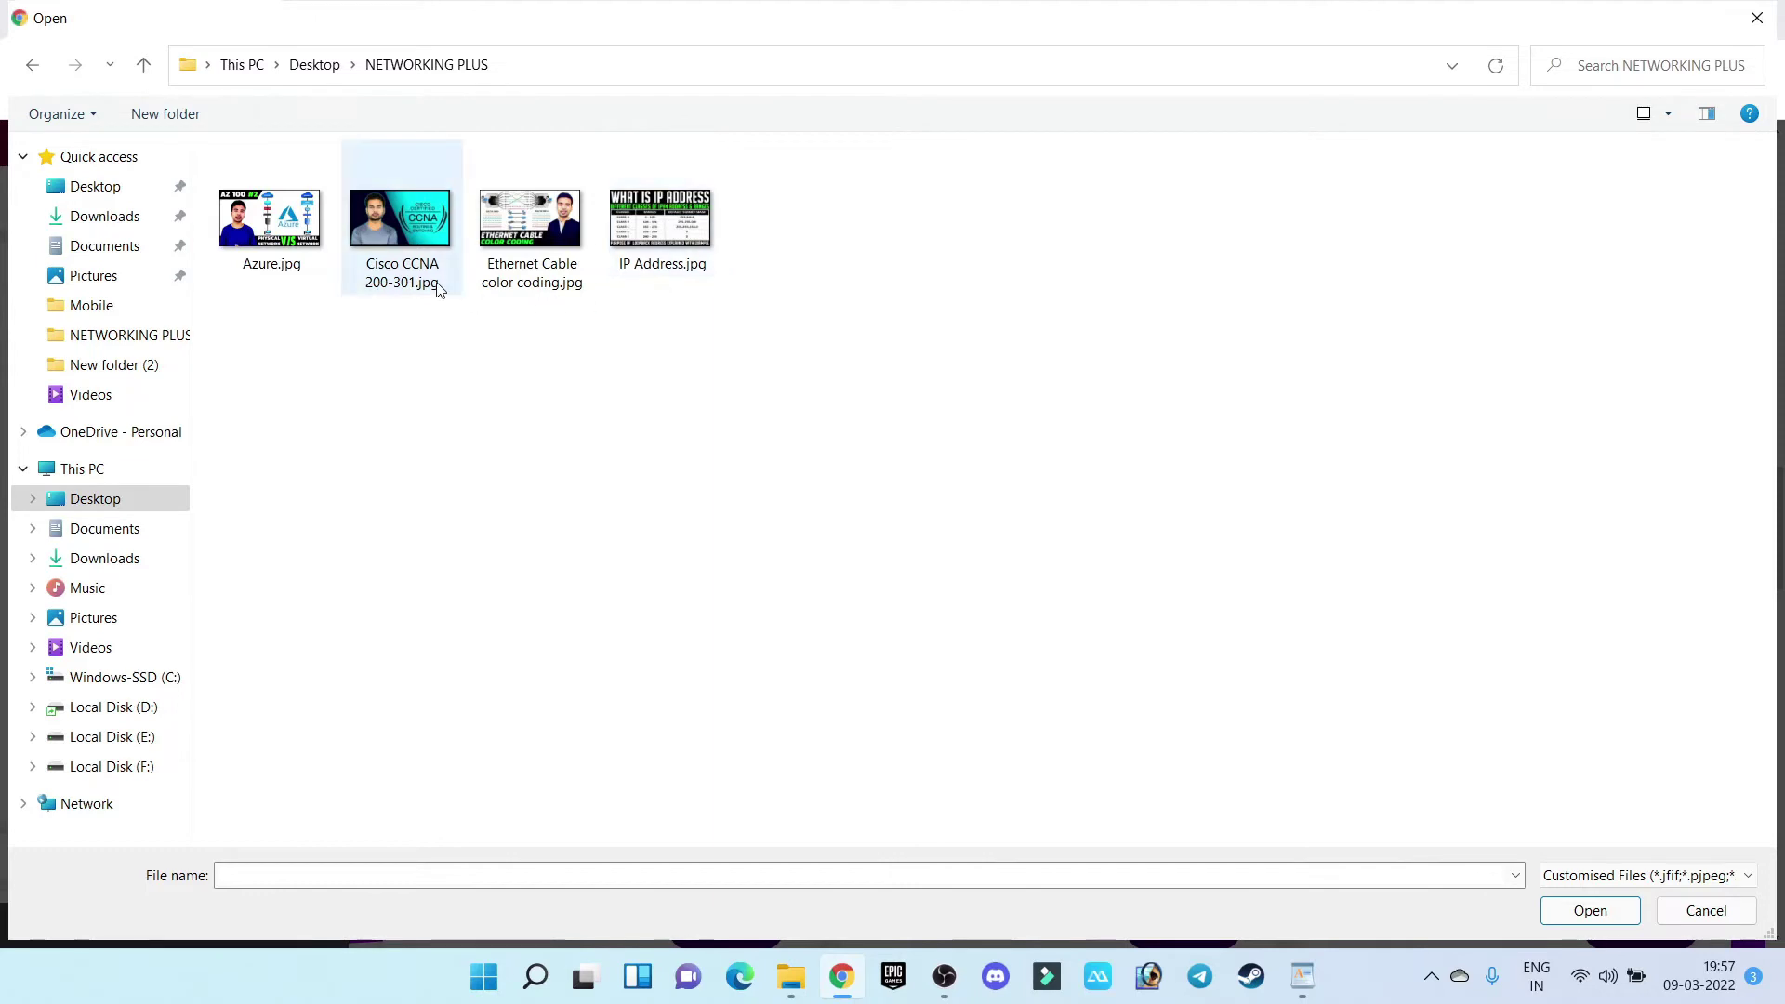
{"action": "left_click", "coordinate": [665, 213]}
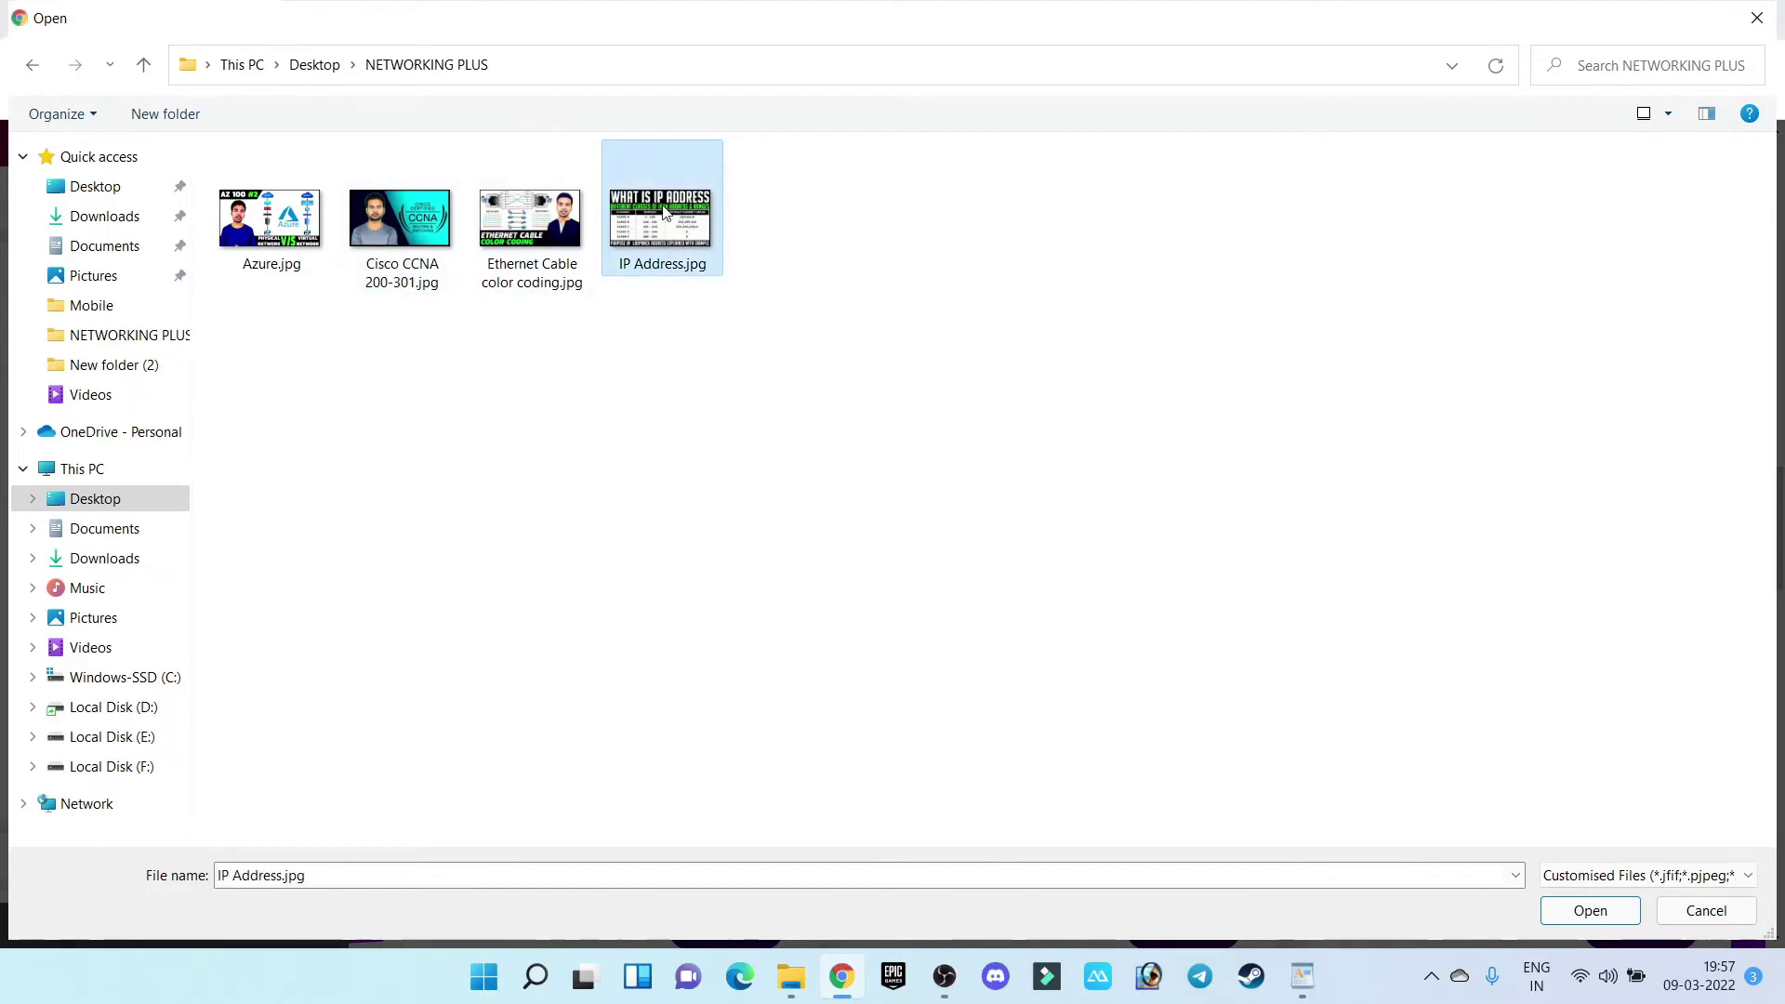
{"action": "left_click", "coordinate": [1591, 911]}
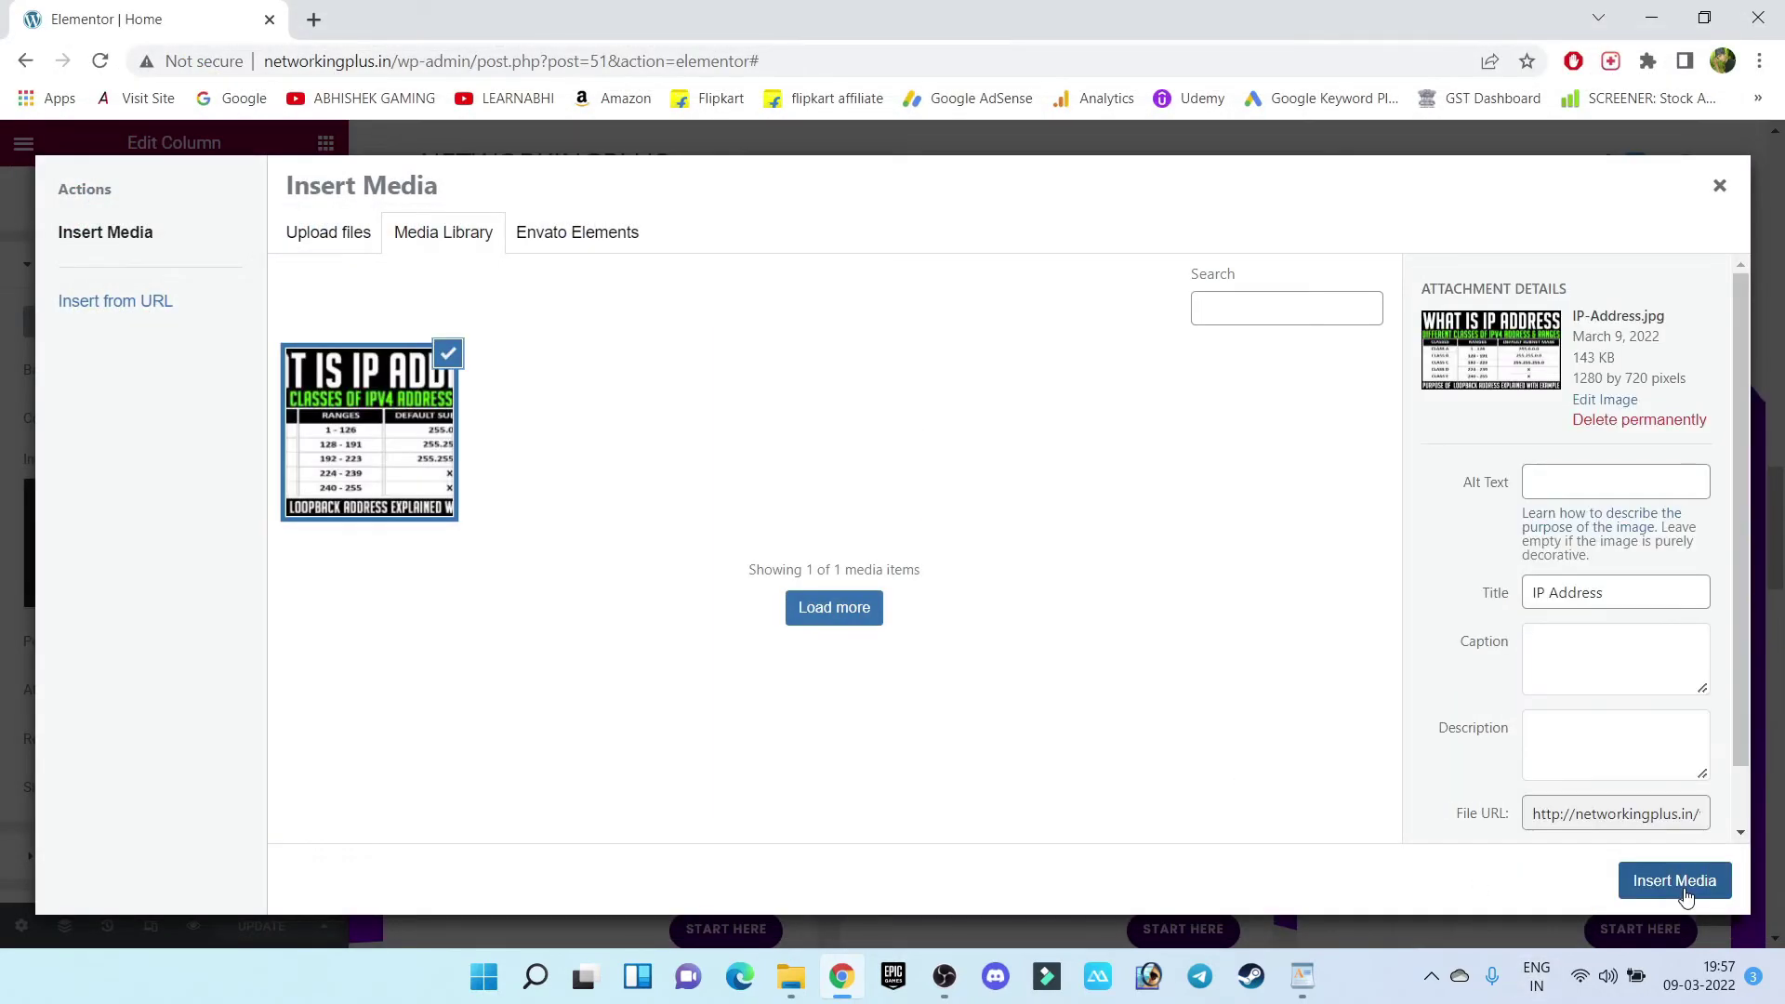
- Set the image's alt text to 'IP Address'
{"action": "left_click", "coordinate": [1559, 479]}
{"action": "type", "text": "IP Address"}
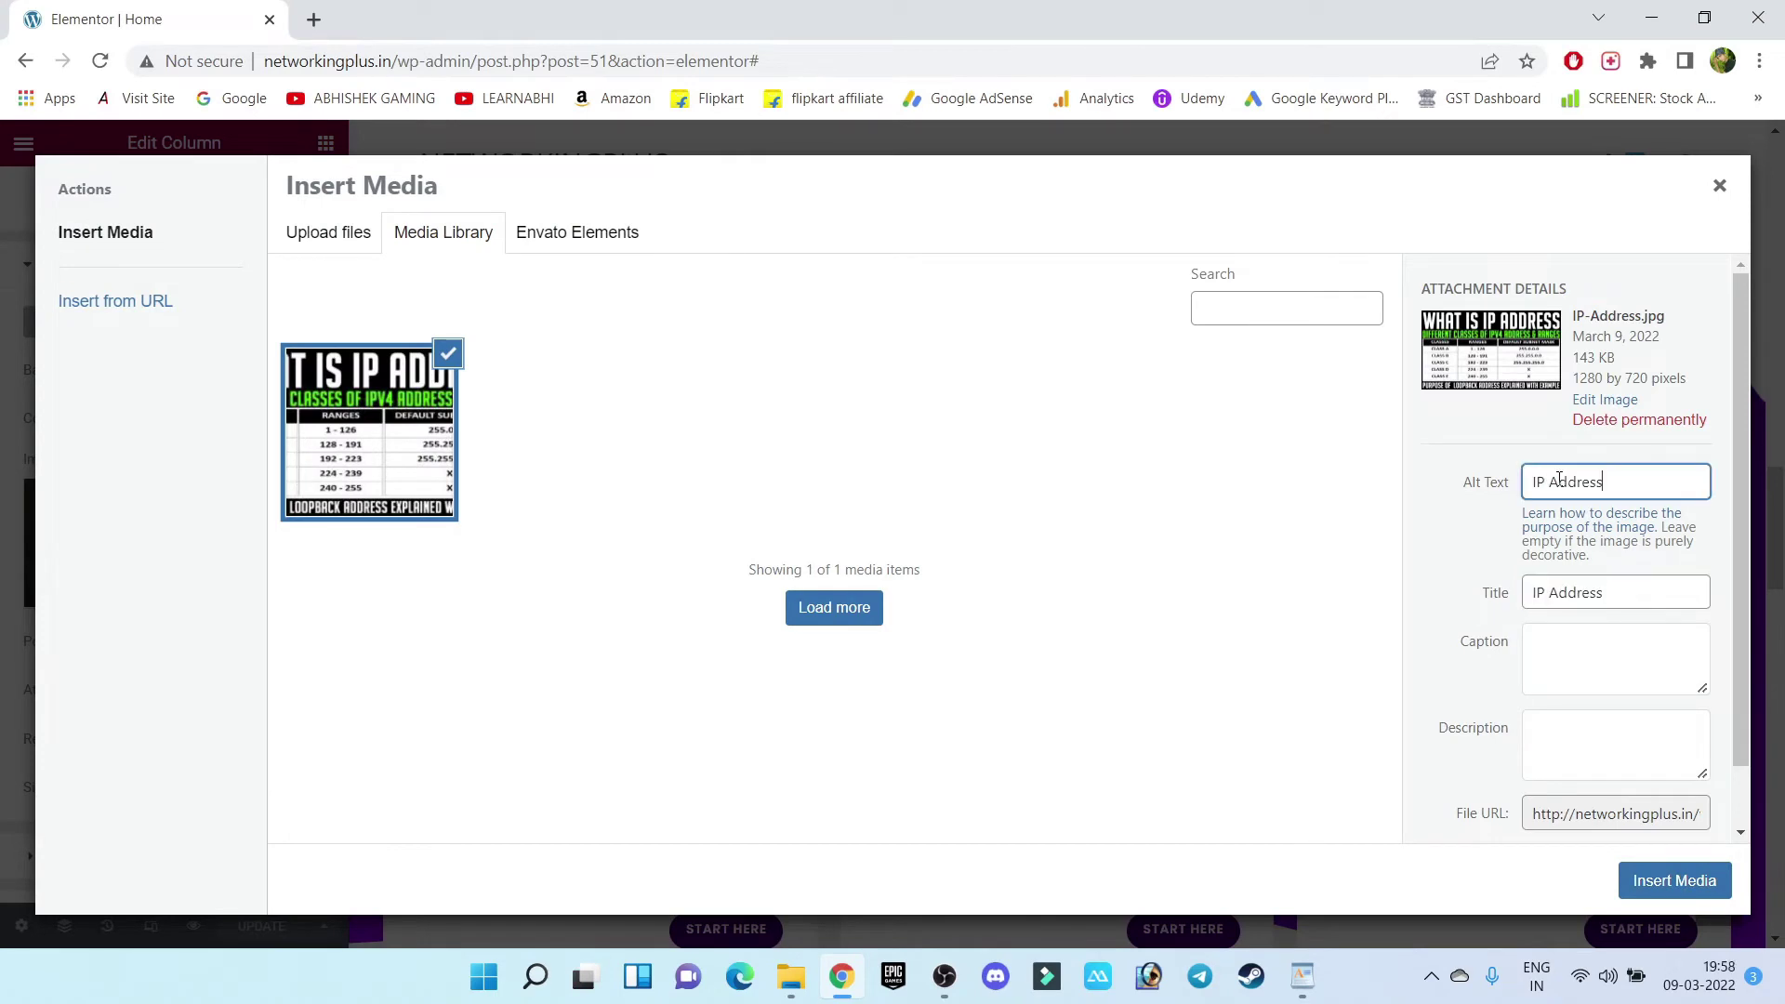
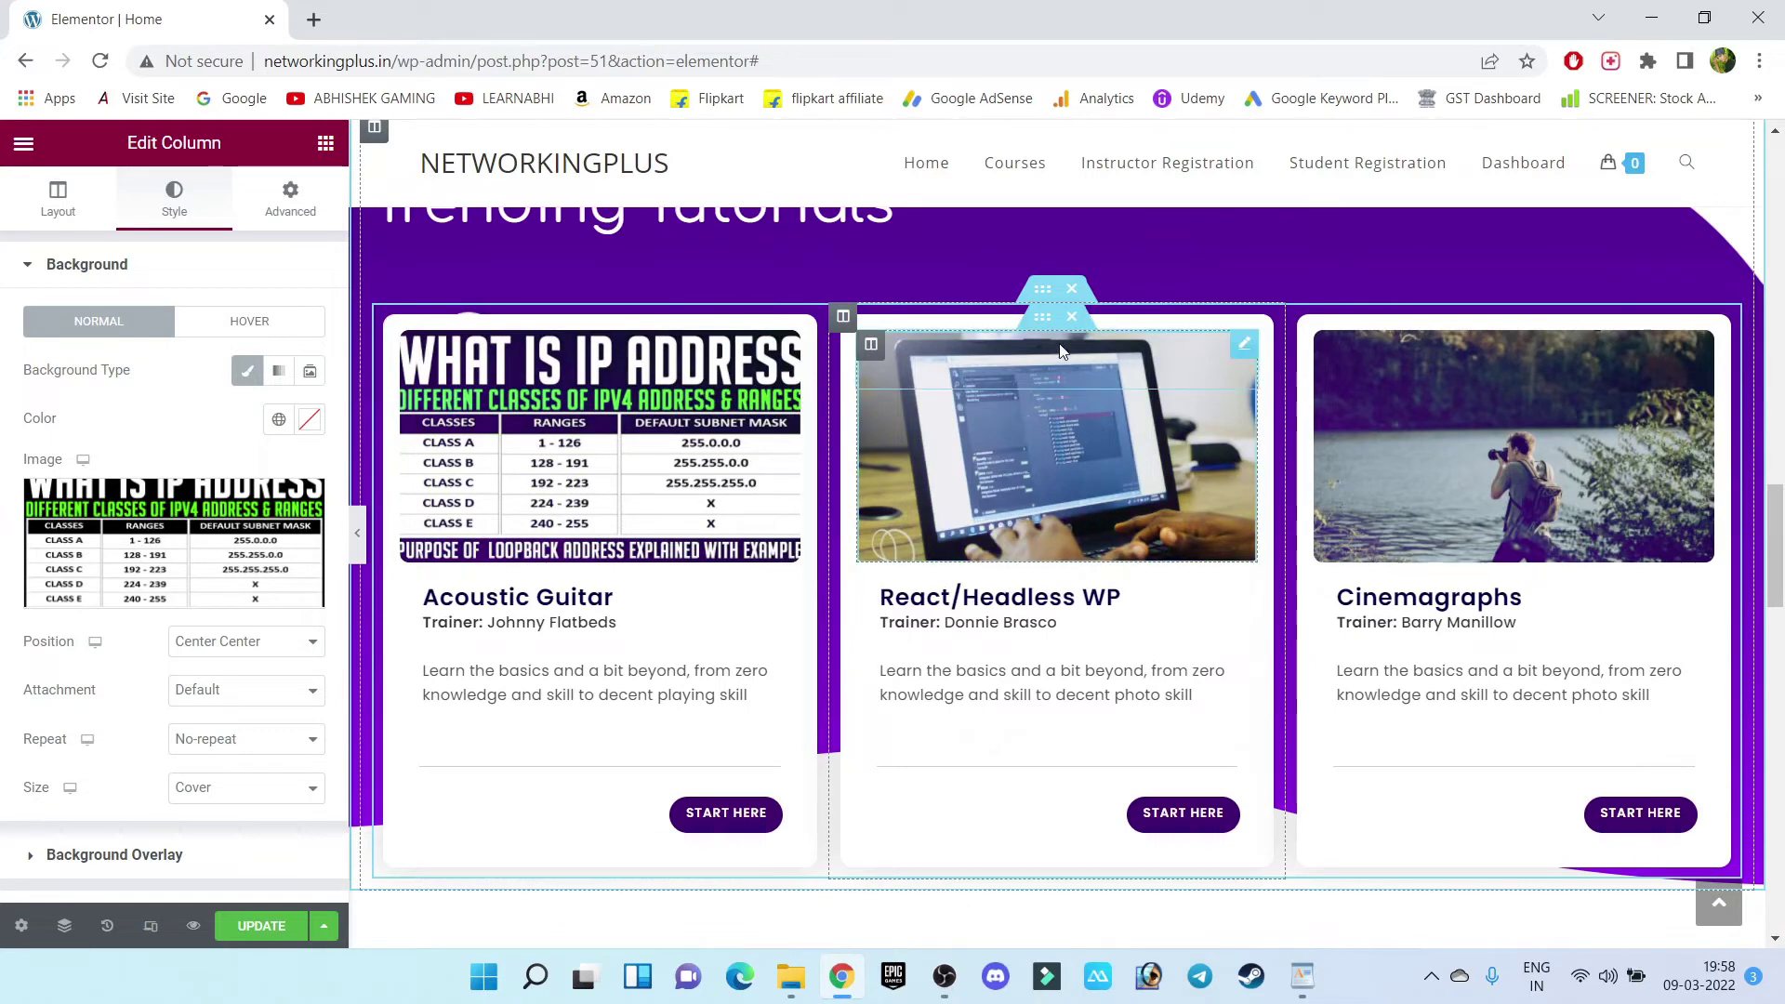
- Choose Ethernet Cable color coding.jpg as the middle card column's background image
{"action": "left_click", "coordinate": [1043, 318]}
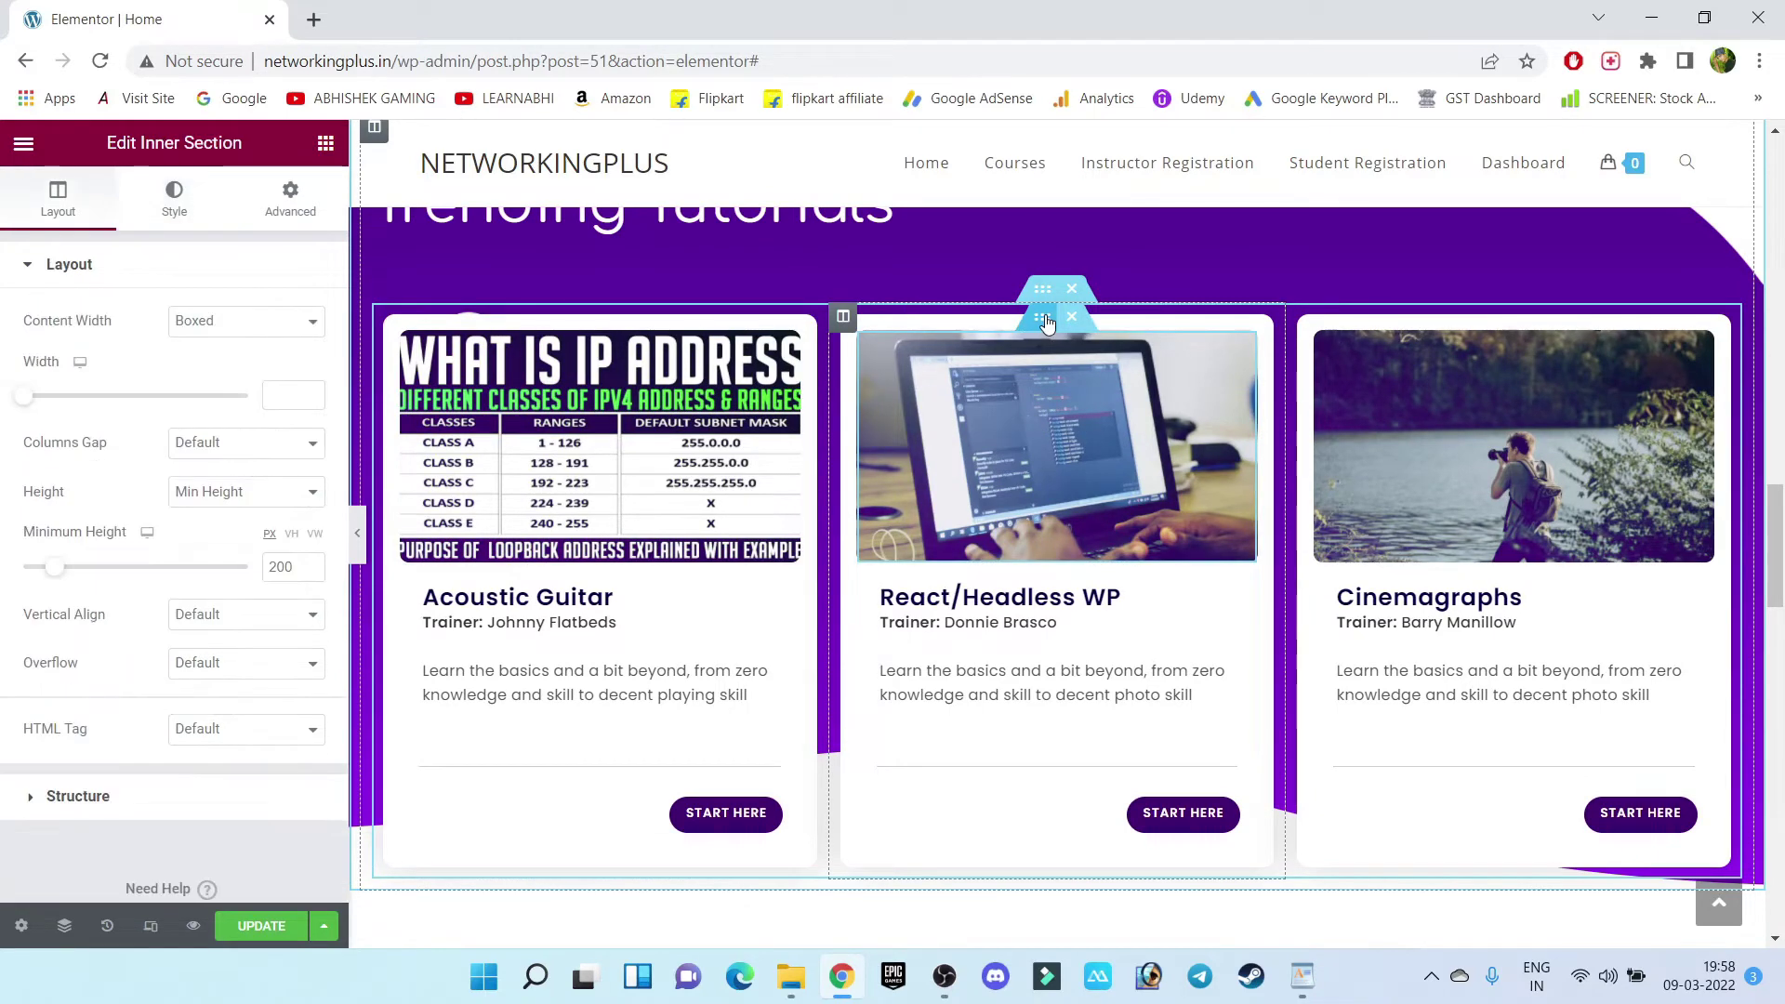
{"action": "right_click", "coordinate": [1040, 437]}
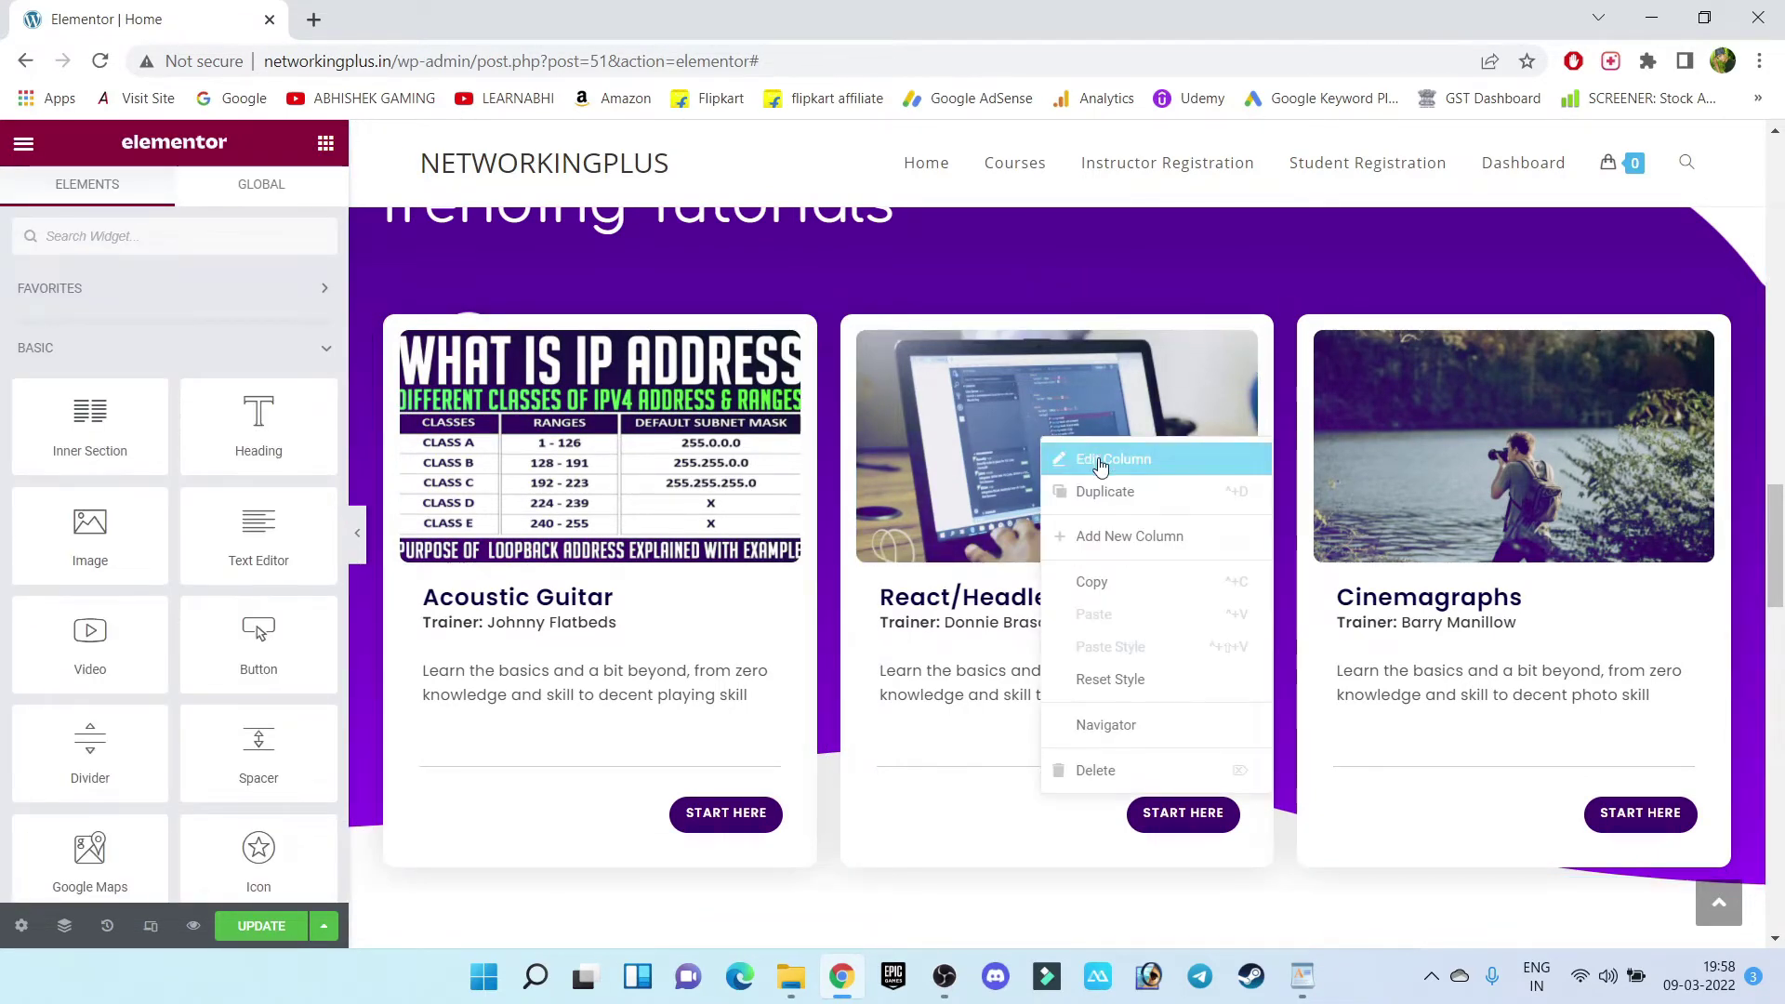
{"action": "left_click", "coordinate": [1100, 461]}
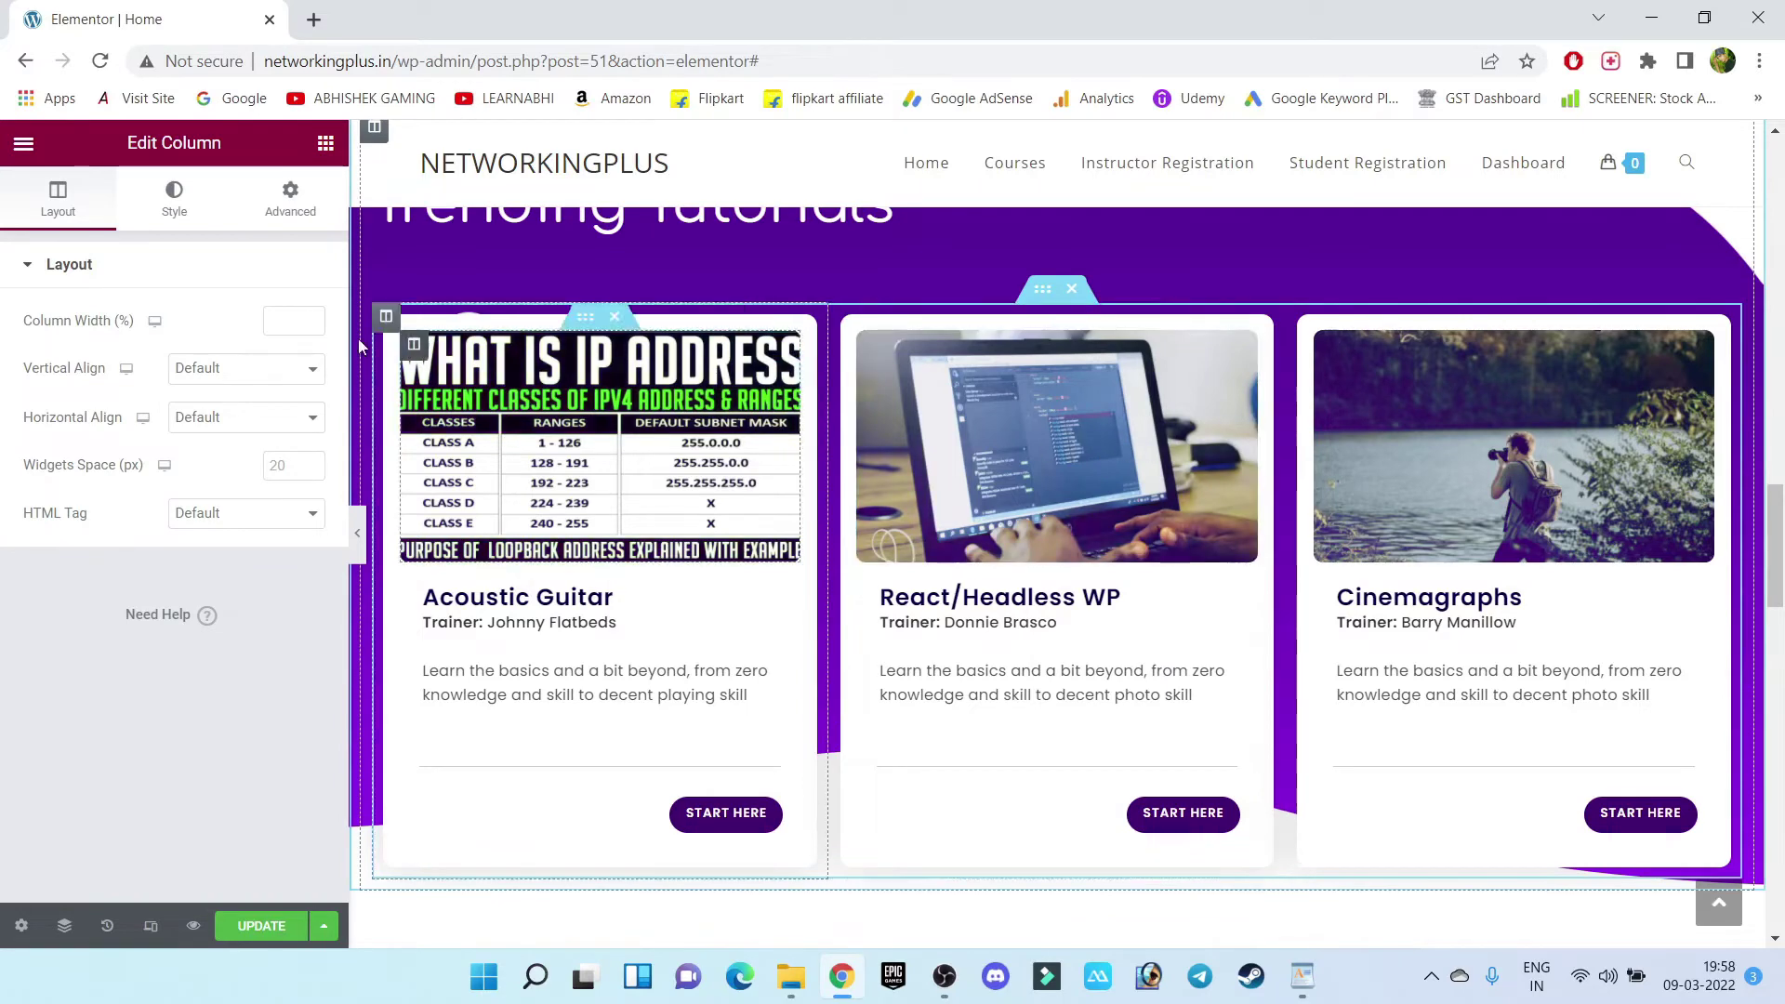
{"action": "left_click", "coordinate": [169, 210]}
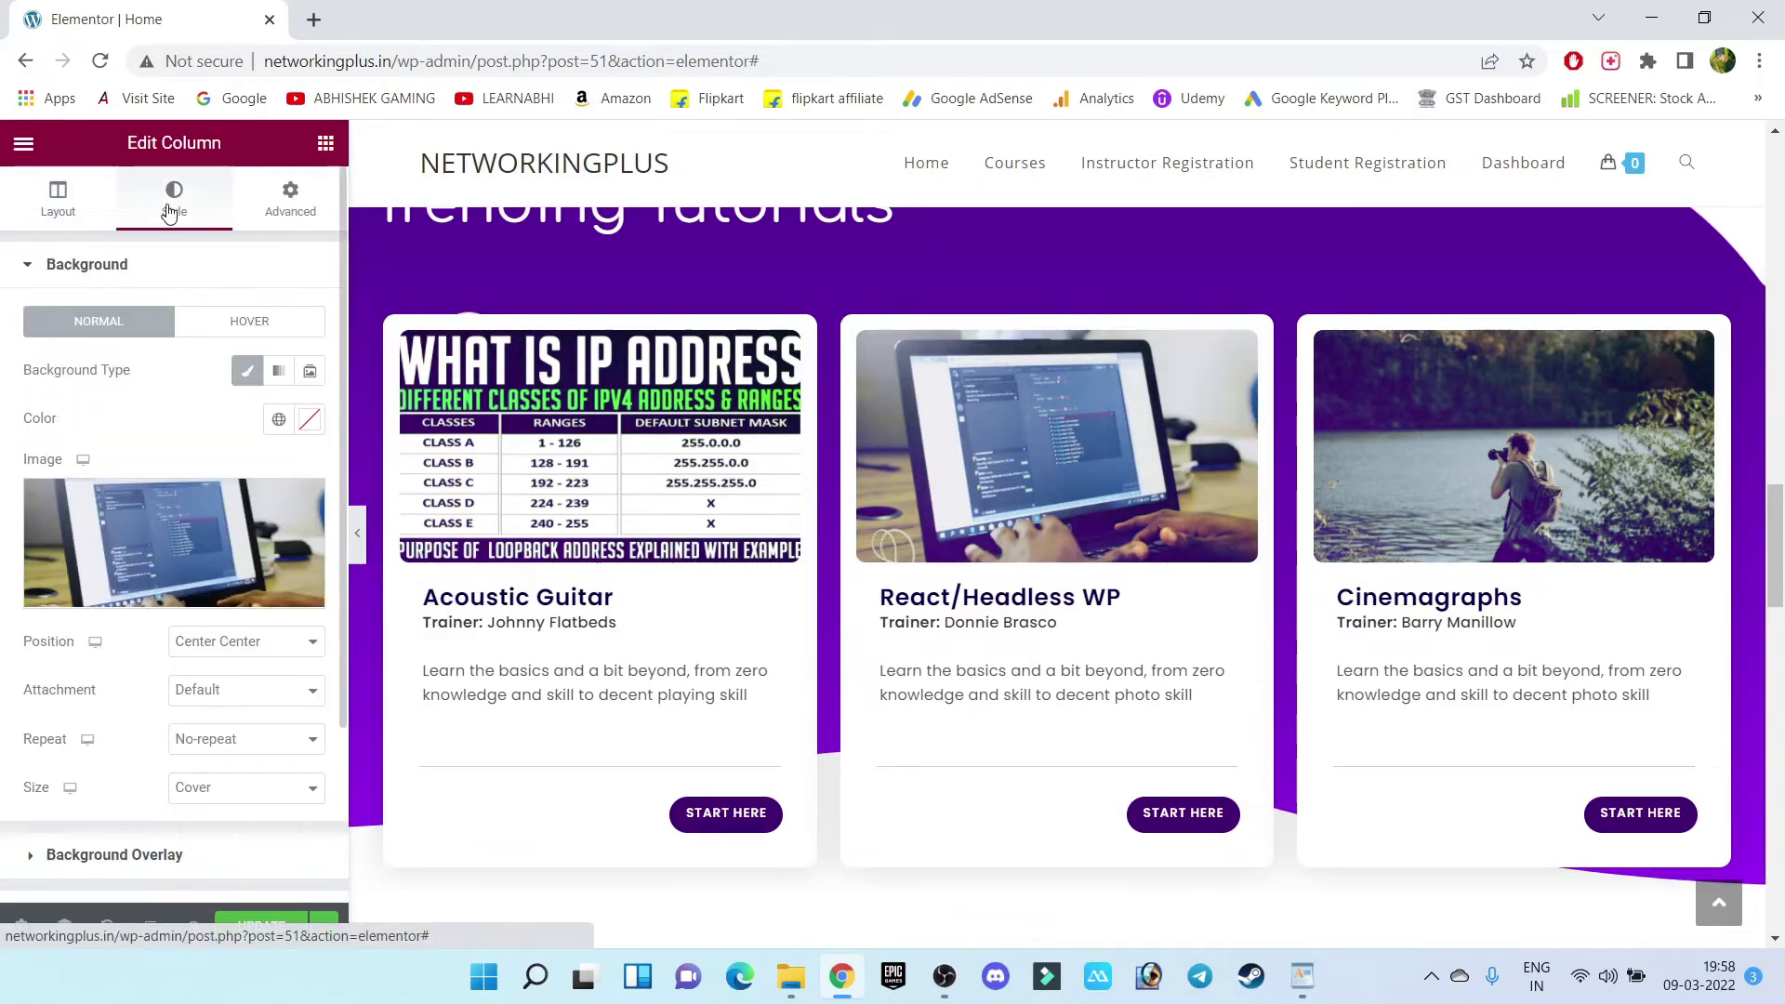
{"action": "left_click", "coordinate": [164, 593]}
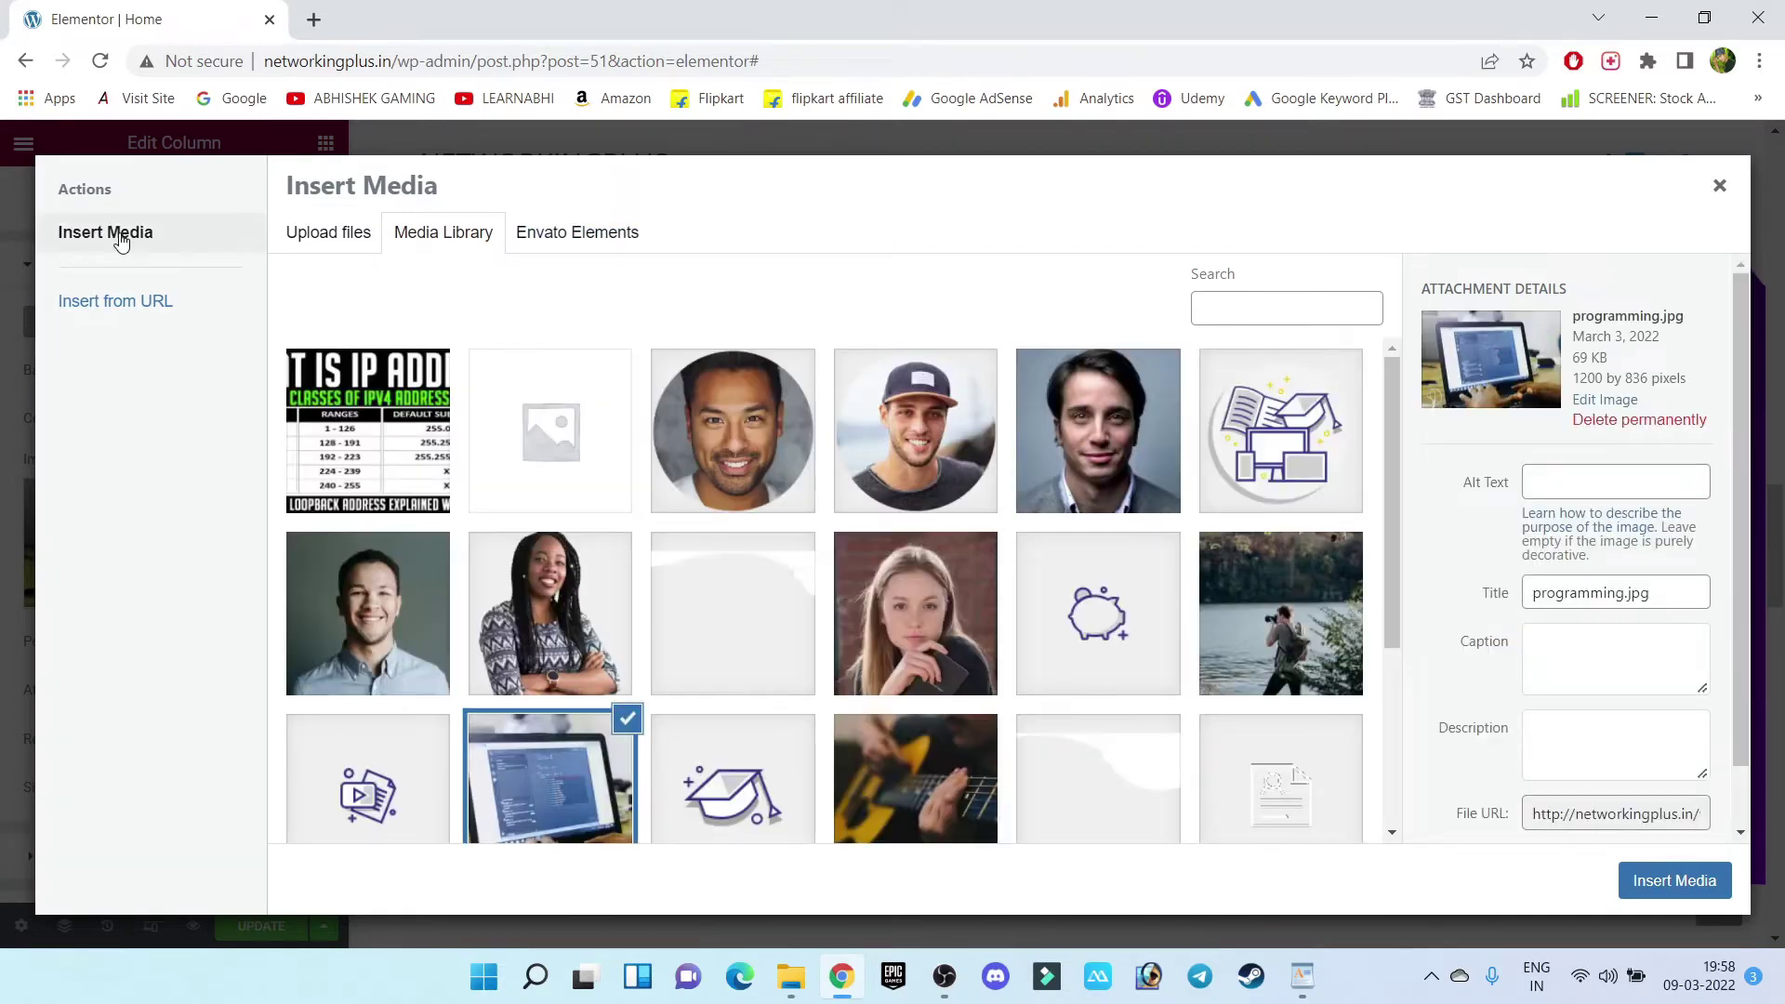
{"action": "left_click", "coordinate": [327, 240]}
{"action": "left_click", "coordinate": [1036, 558]}
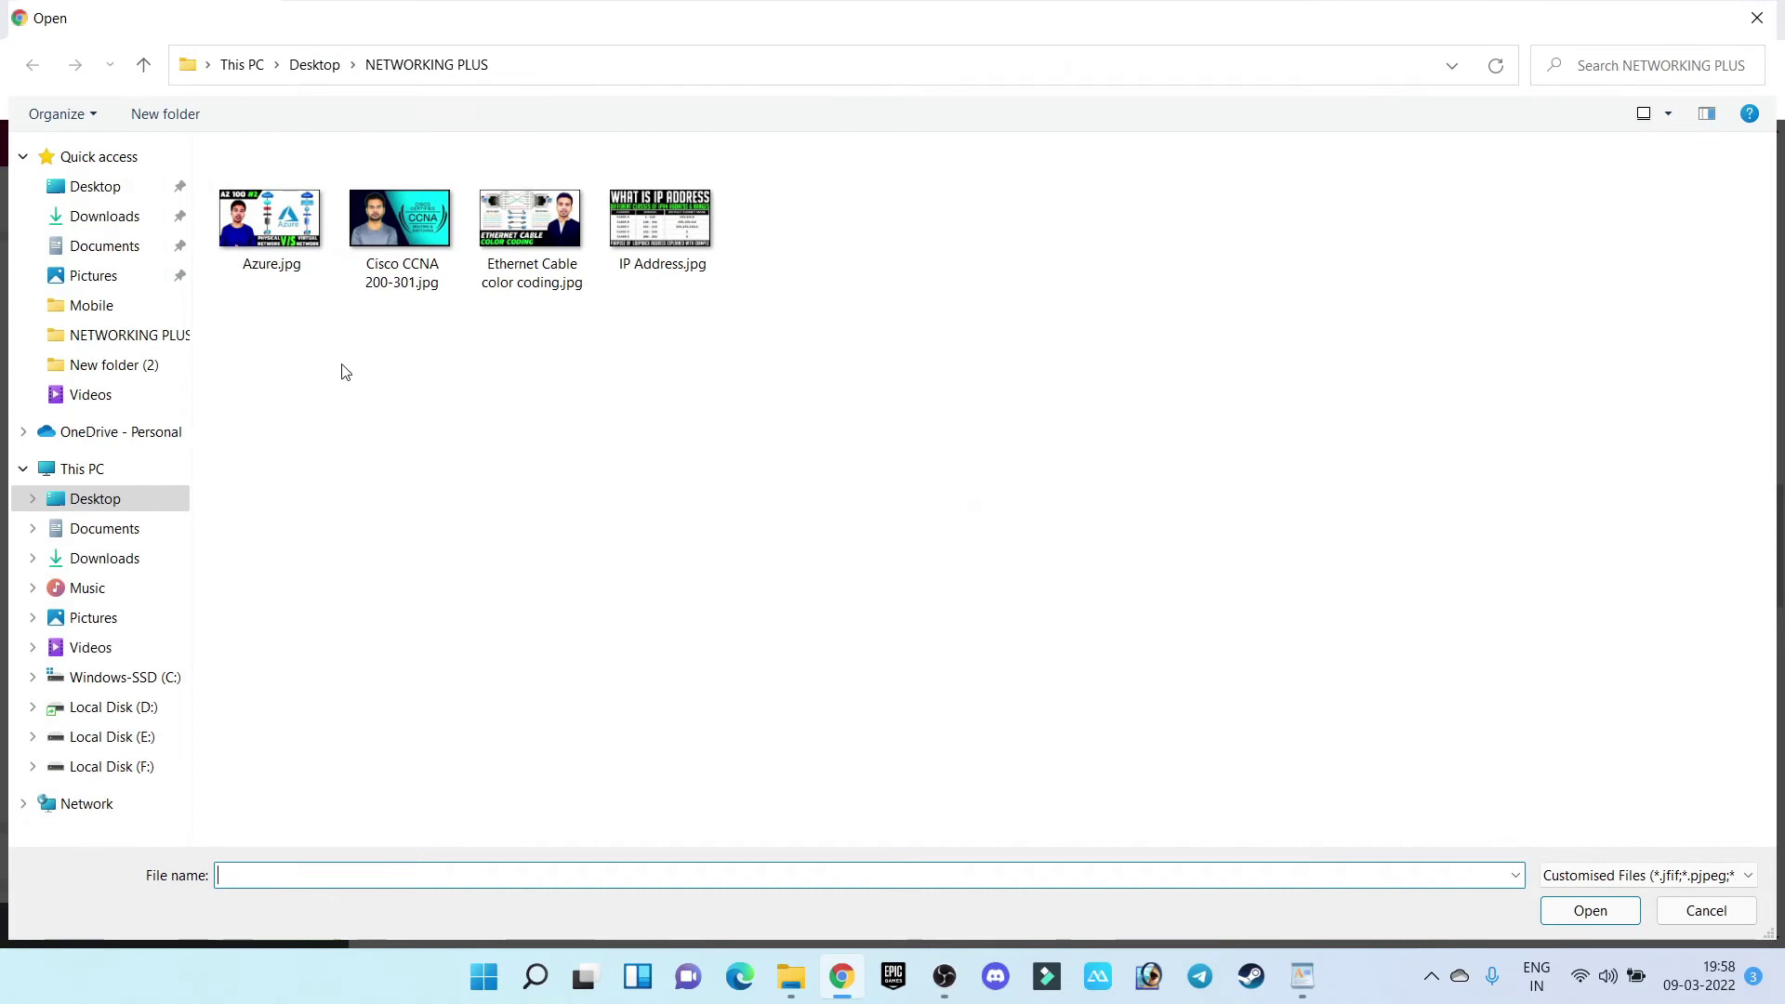
{"action": "left_click", "coordinate": [522, 262]}
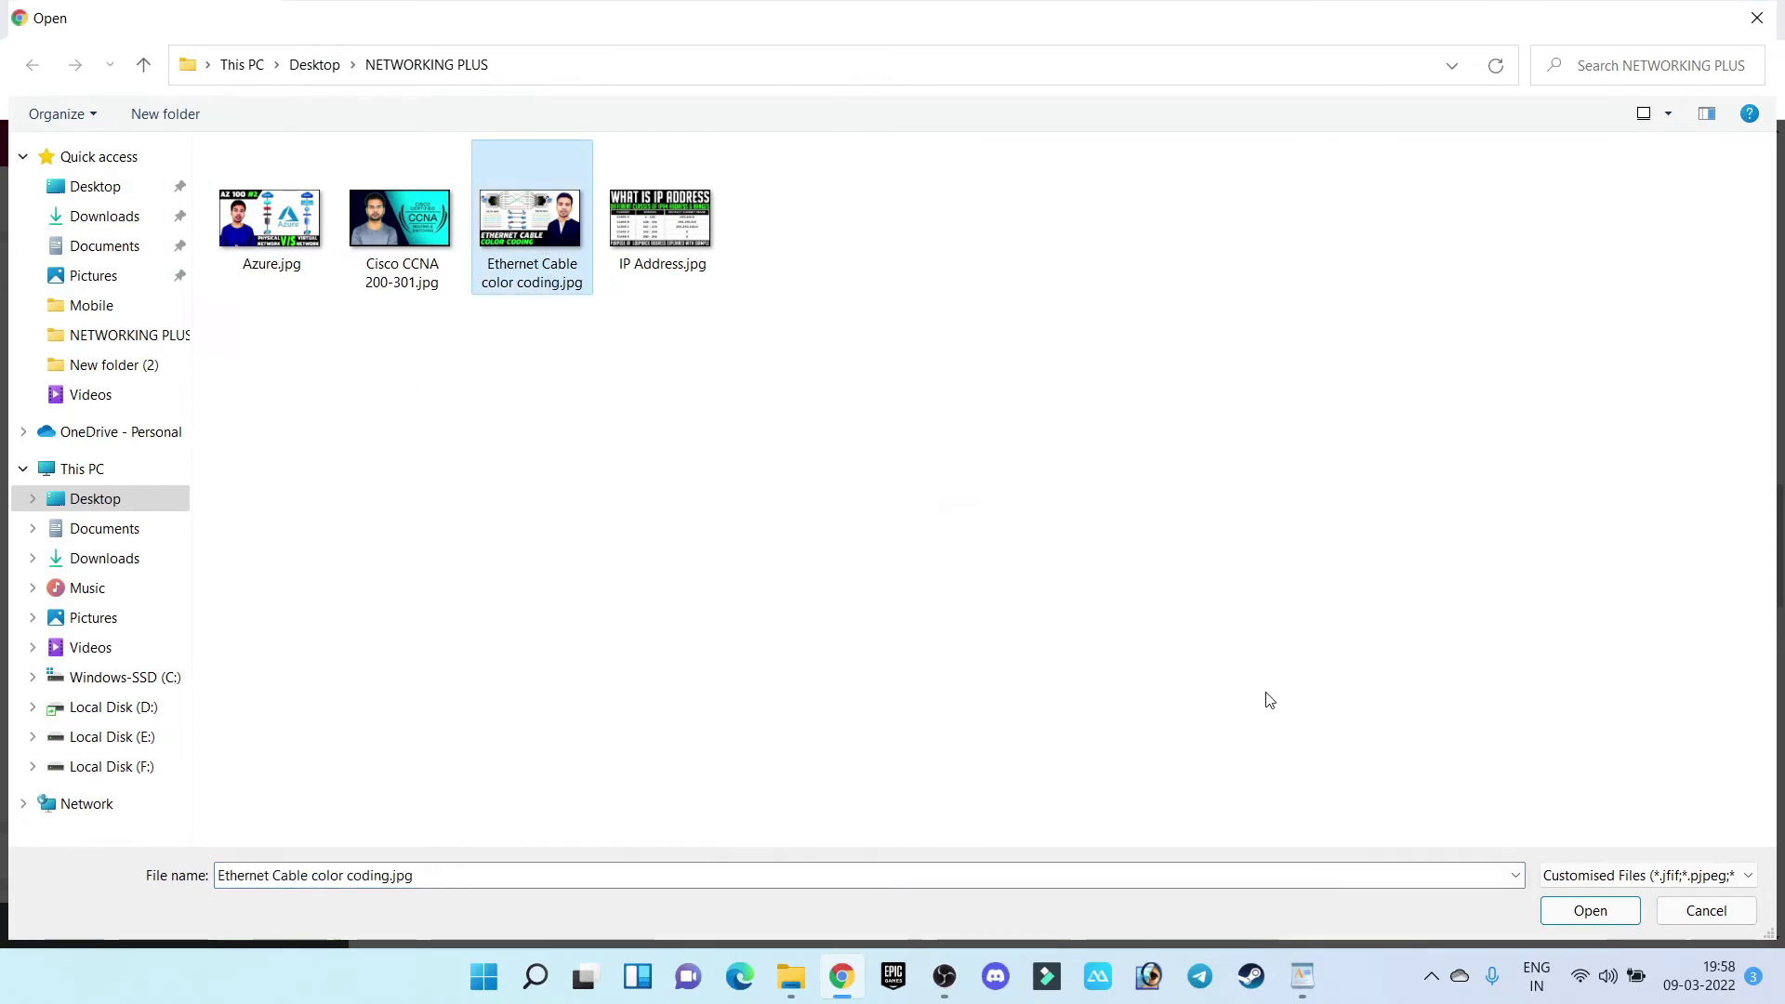
- Upload the Ethernet image with its title as alt text, insert it, and give the third card the Azure image
{"action": "left_click", "coordinate": [1590, 910]}
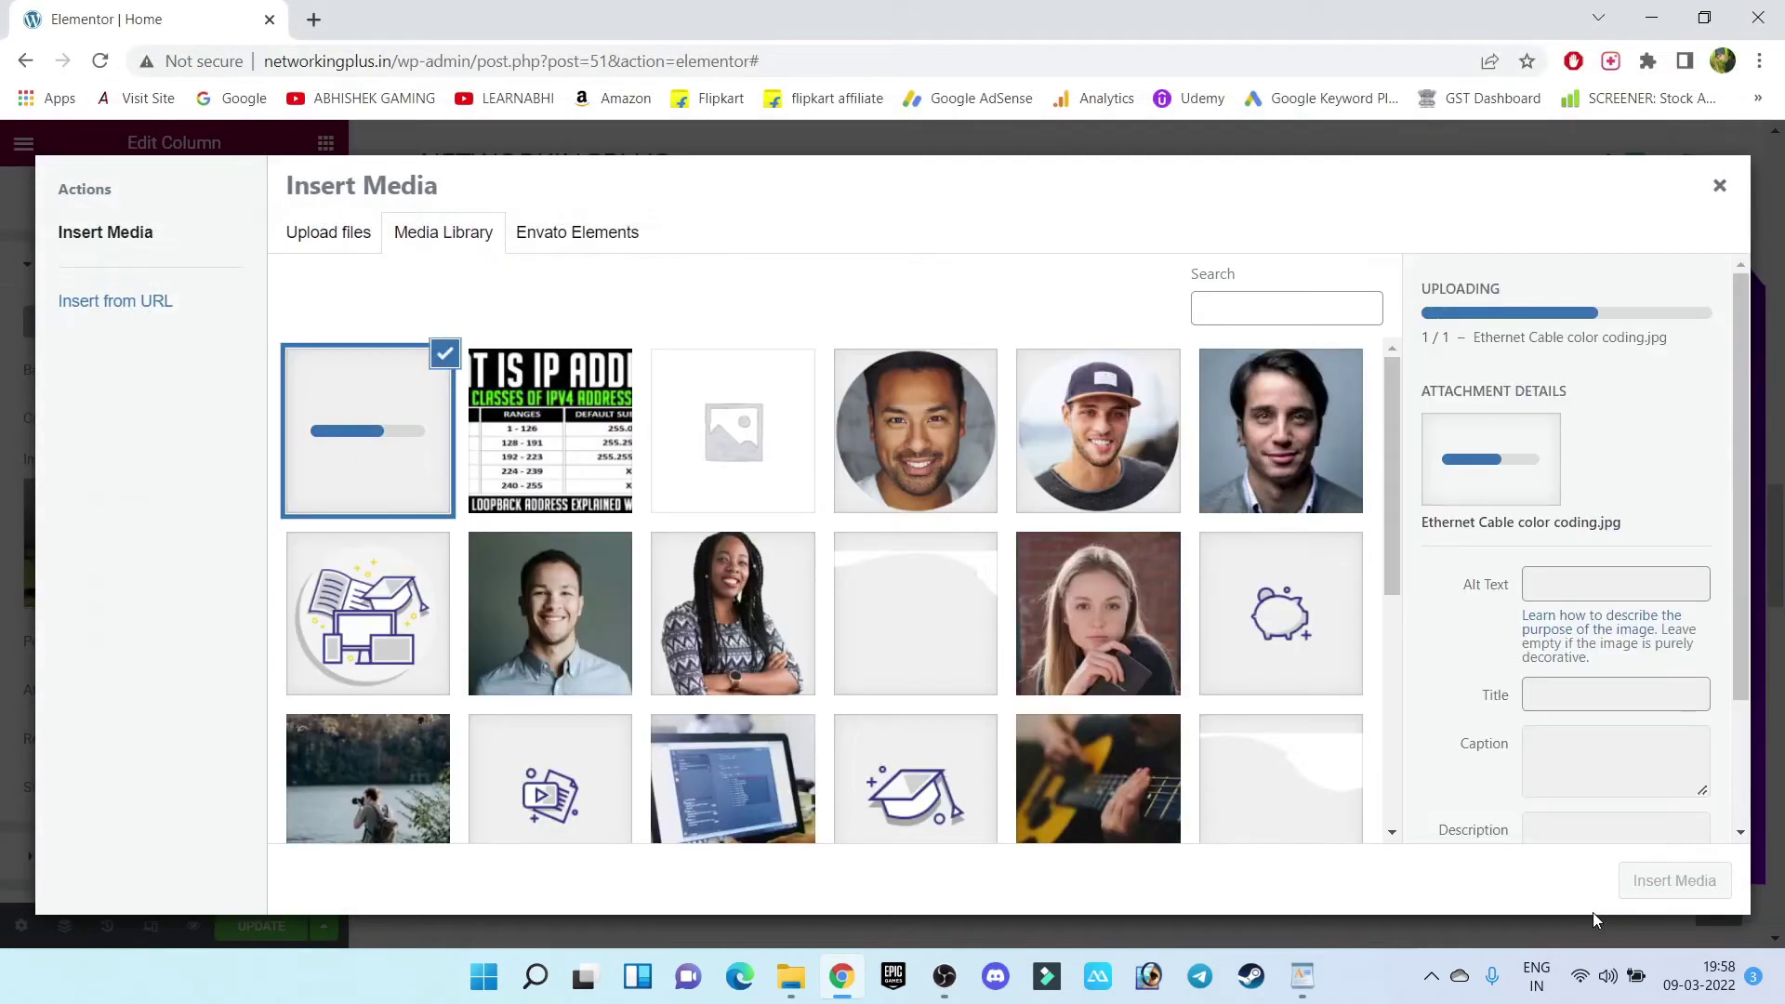
{"action": "left_click", "coordinate": [1664, 681]}
{"action": "key", "text": "ctrl+a"}
{"action": "key", "text": "ctrl+c"}
{"action": "left_click", "coordinate": [1616, 572]}
{"action": "key", "text": "ctrl+v"}
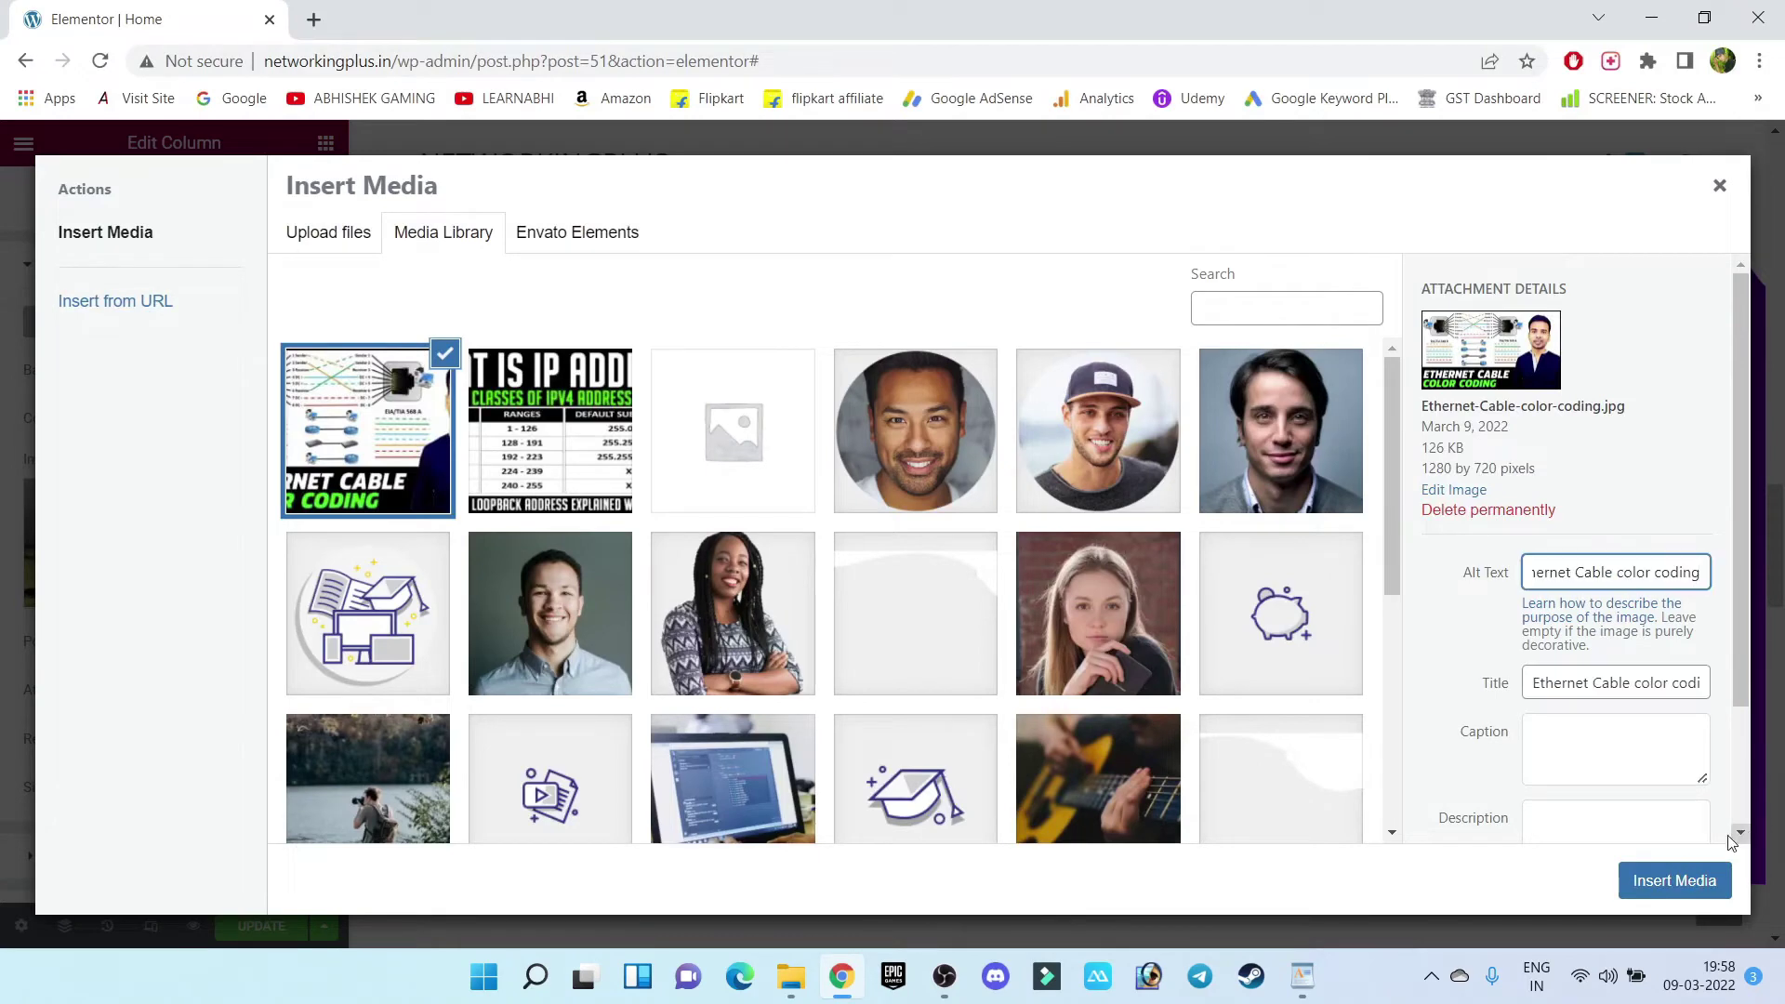
{"action": "left_click", "coordinate": [1649, 882]}
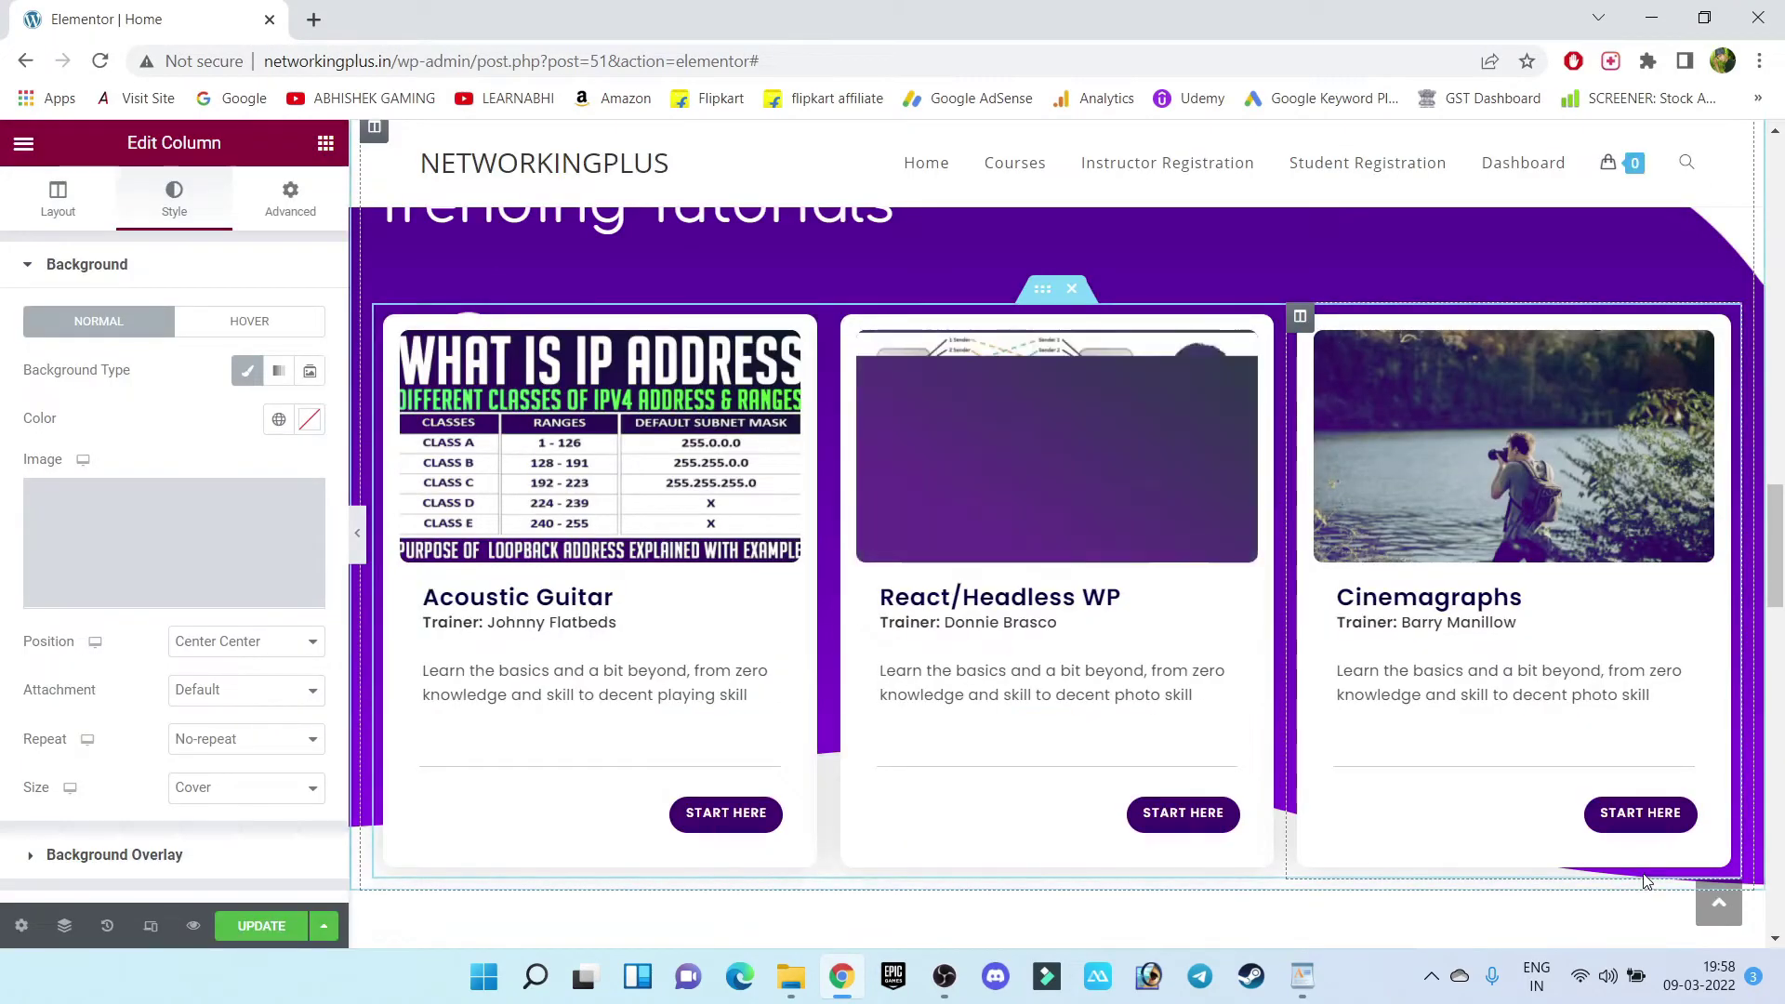
{"action": "left_click", "coordinate": [1508, 523]}
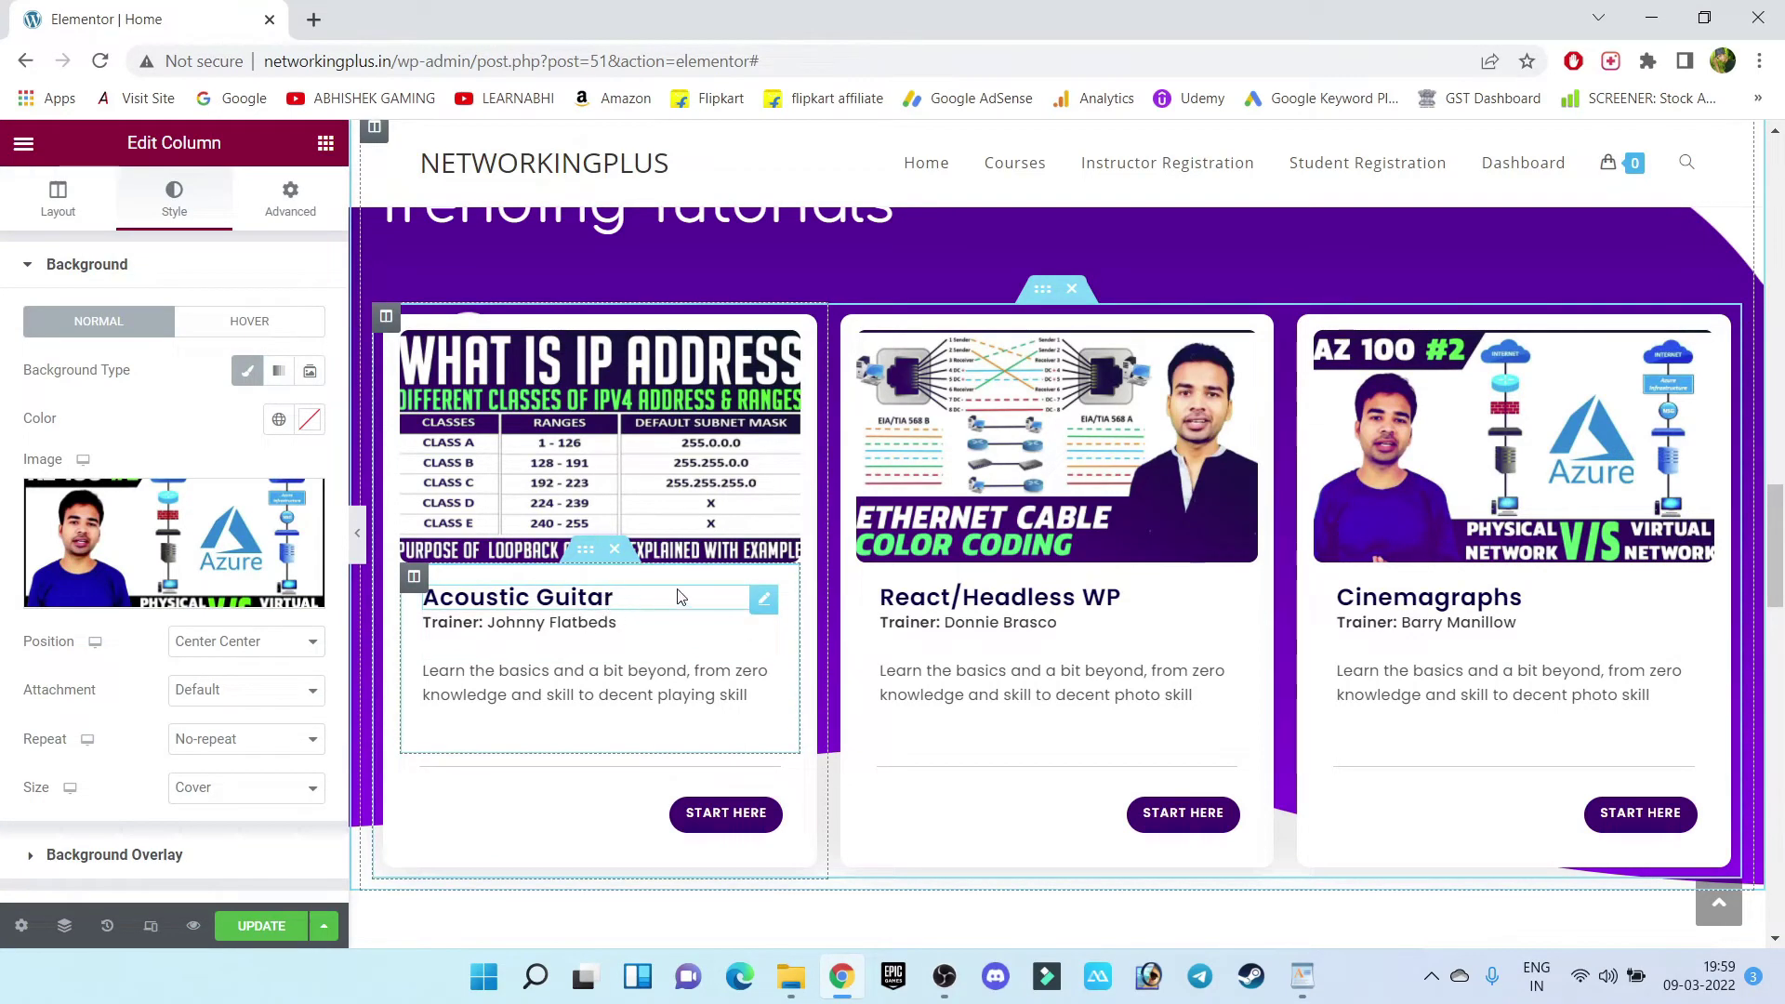
{"action": "left_click", "coordinate": [763, 600]}
- Replace the first card's Acoustic Guitar heading with 'What is IP Address?' copied from the notes
{"action": "key", "text": "ctrl+a"}
{"action": "key", "text": "BackSpace"}
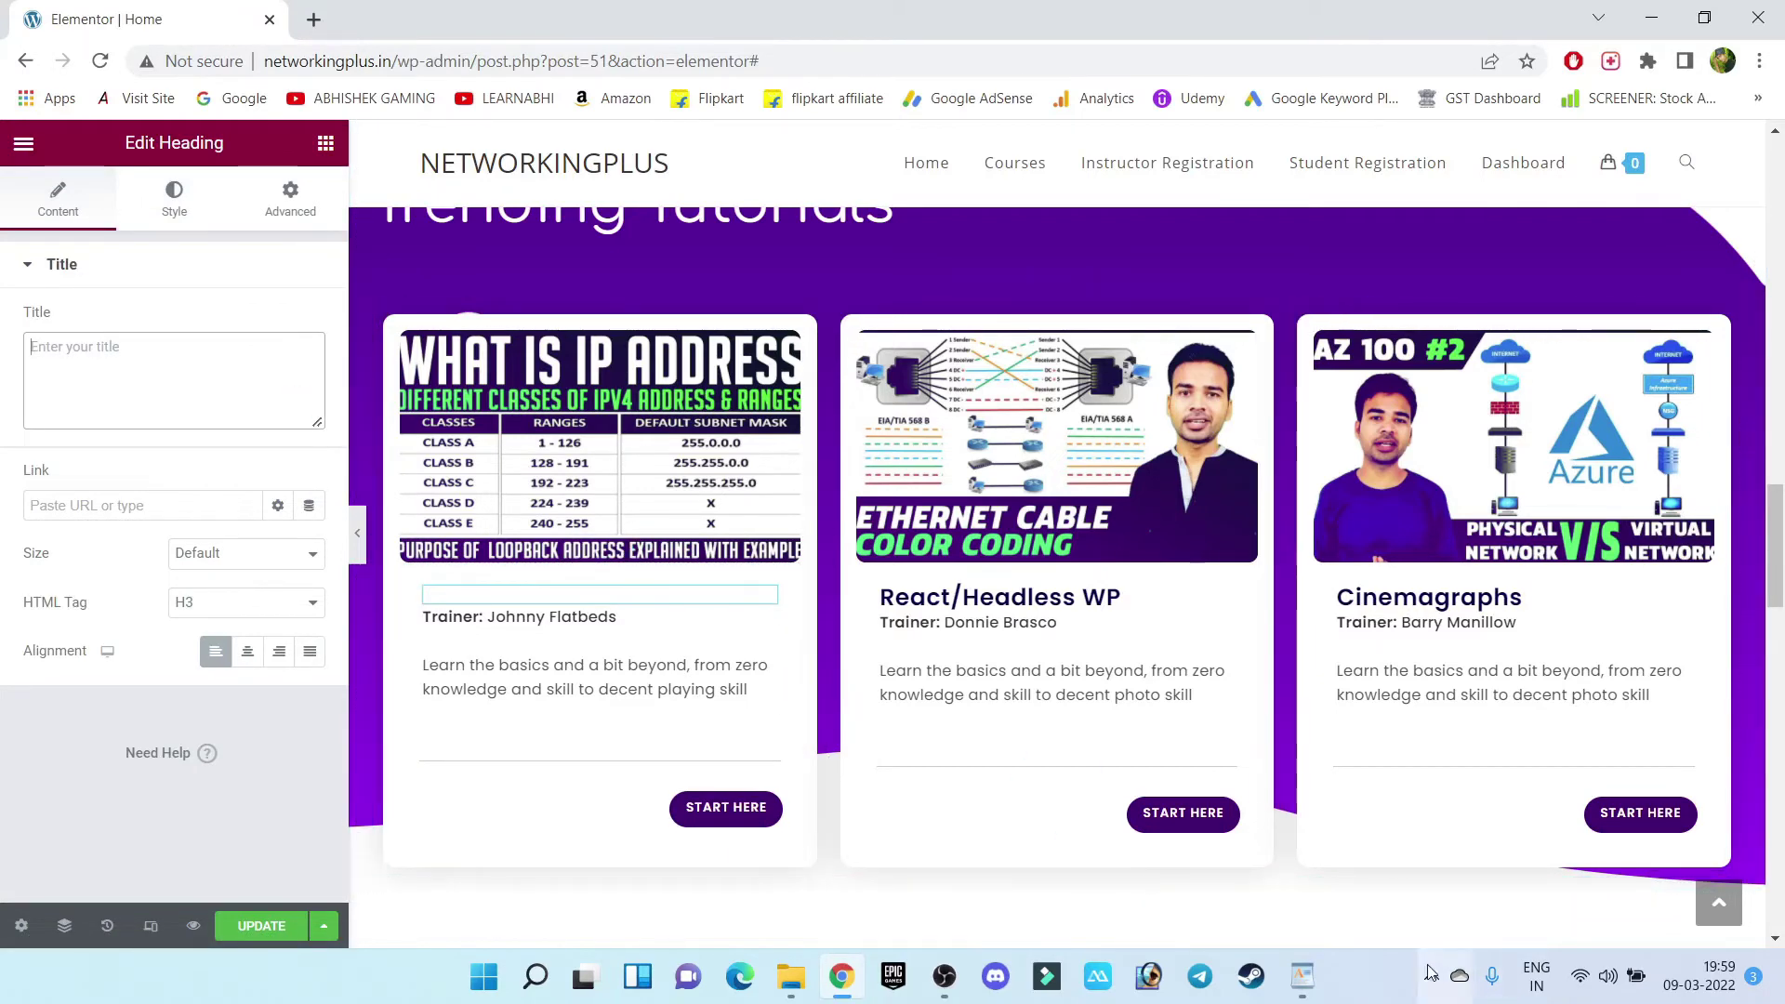
{"action": "left_click", "coordinate": [1302, 976]}
{"action": "left_click_drag", "start_coordinate": [688, 516], "coordinate": [441, 501]}
{"action": "left_click_drag", "start_coordinate": [693, 513], "coordinate": [555, 524]}
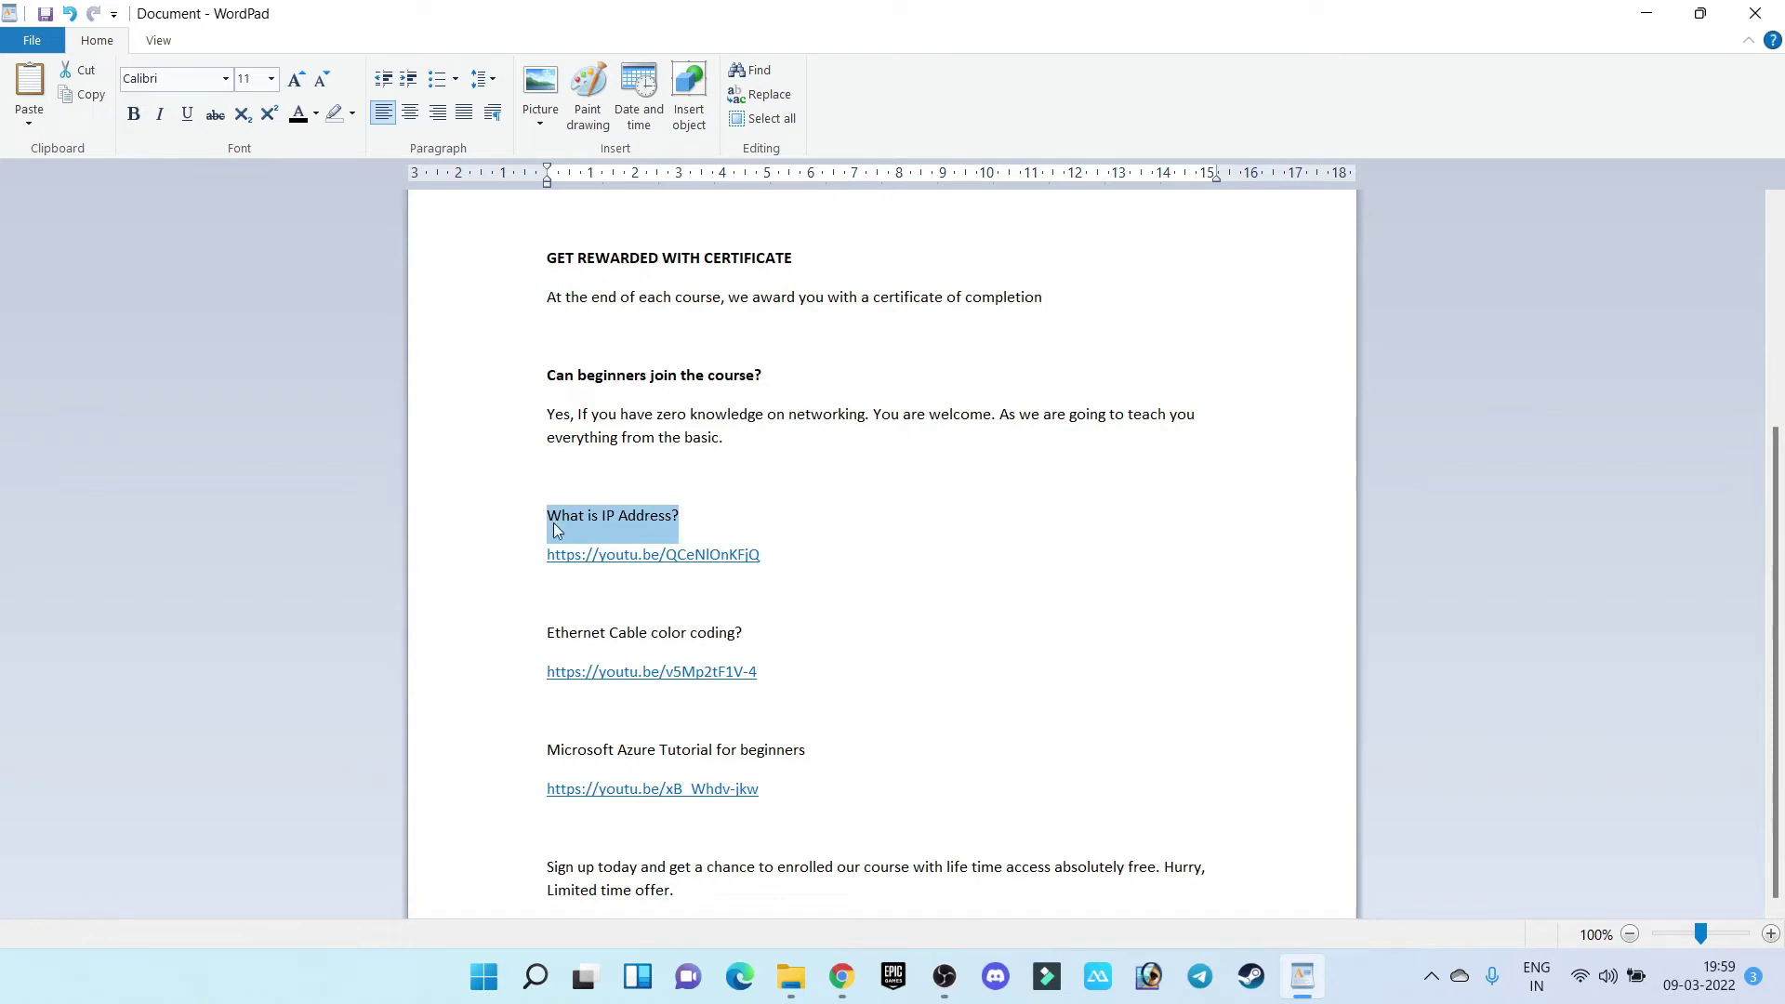
{"action": "key", "text": "alt+Tab"}
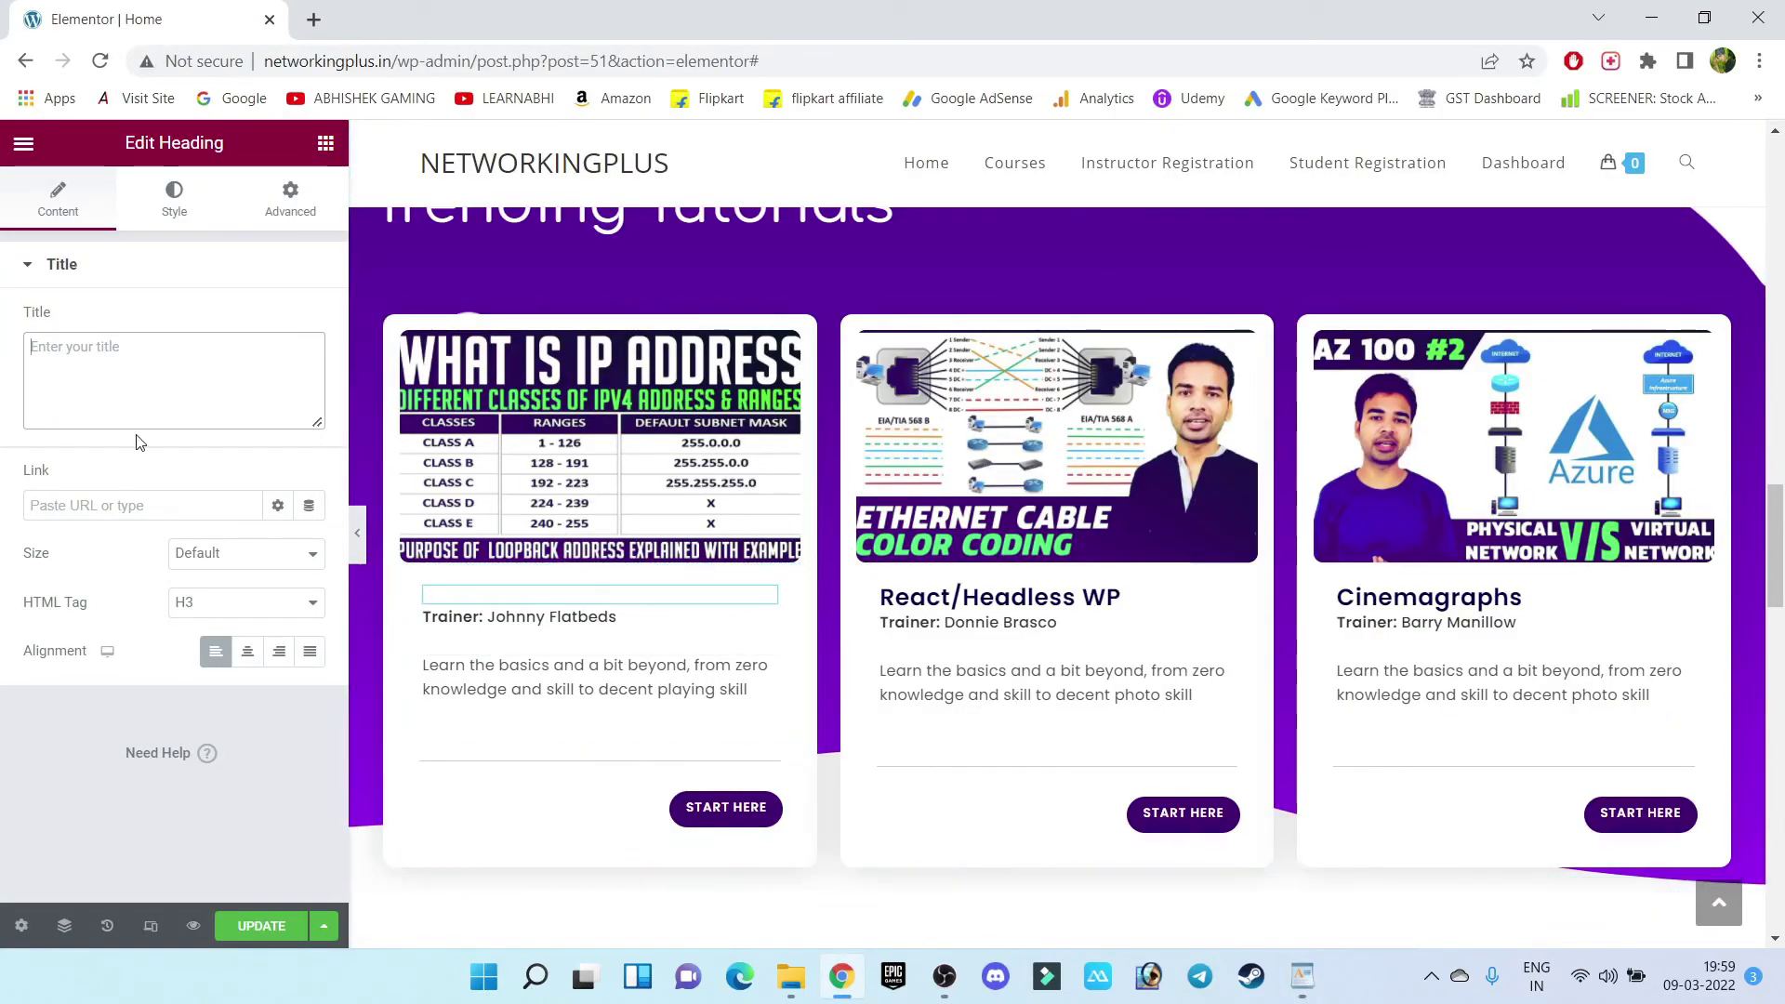
{"action": "key", "text": "ctrl+v"}
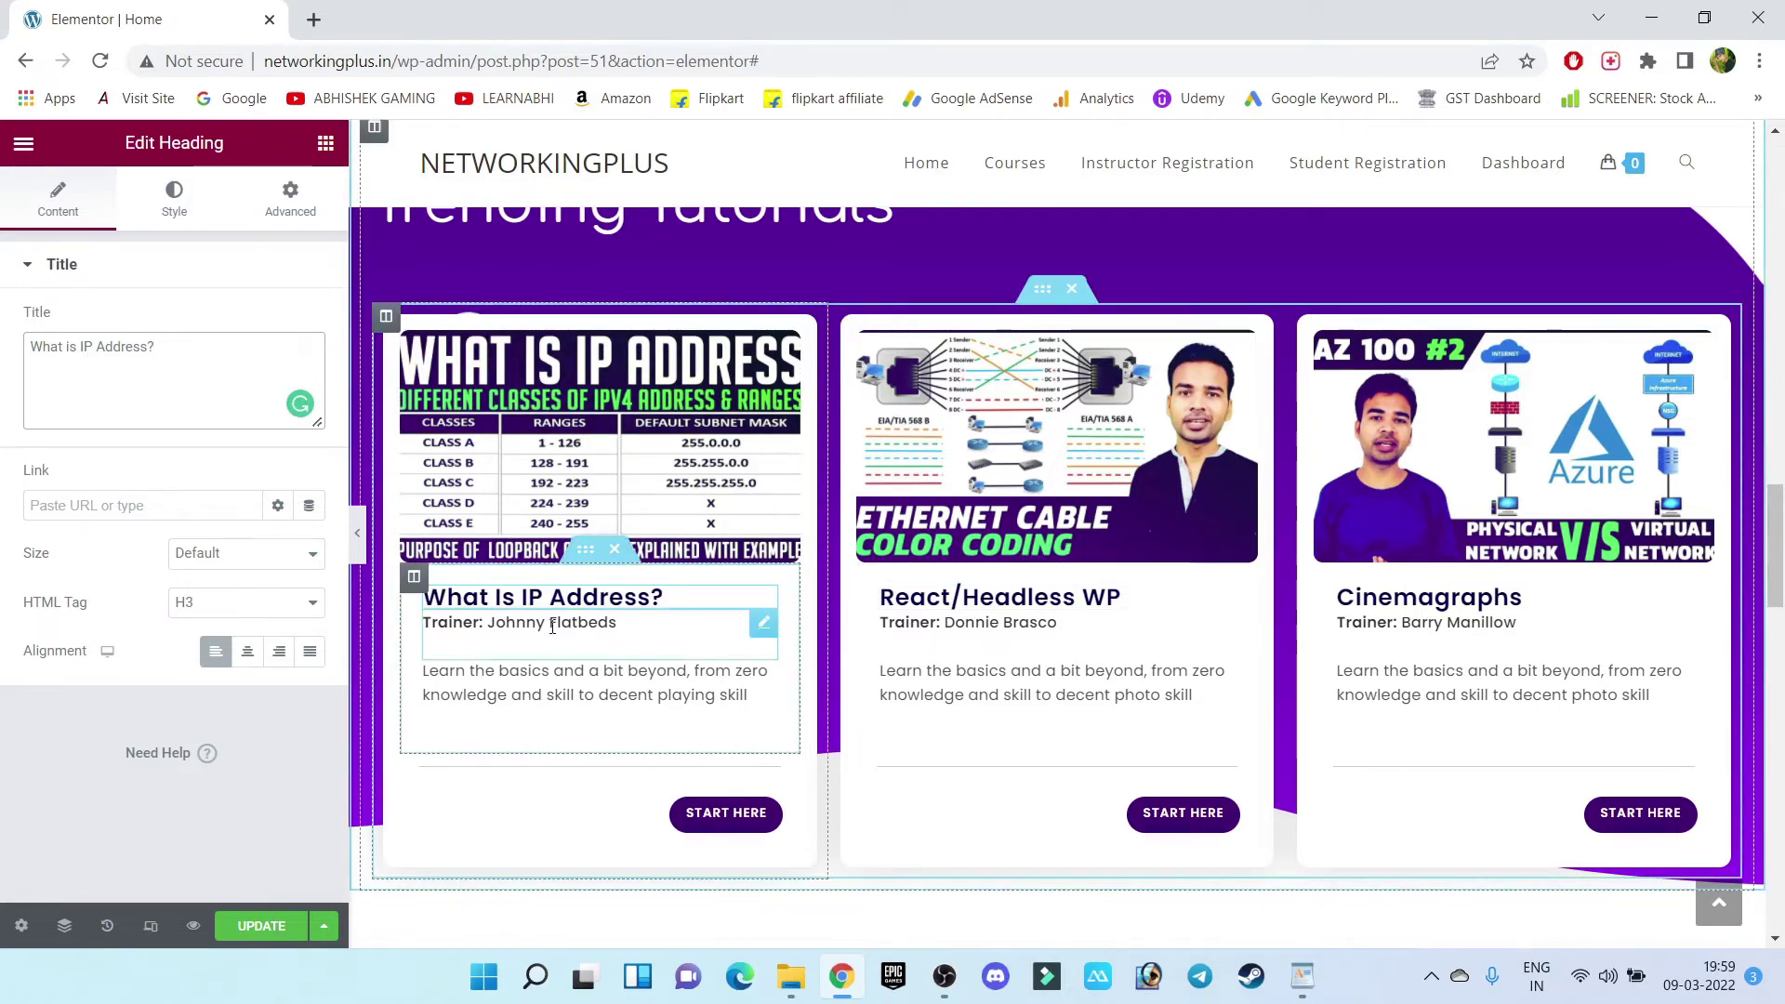
- Replace the first card's trainer name with the new trainer's name
{"action": "left_click", "coordinate": [500, 624]}
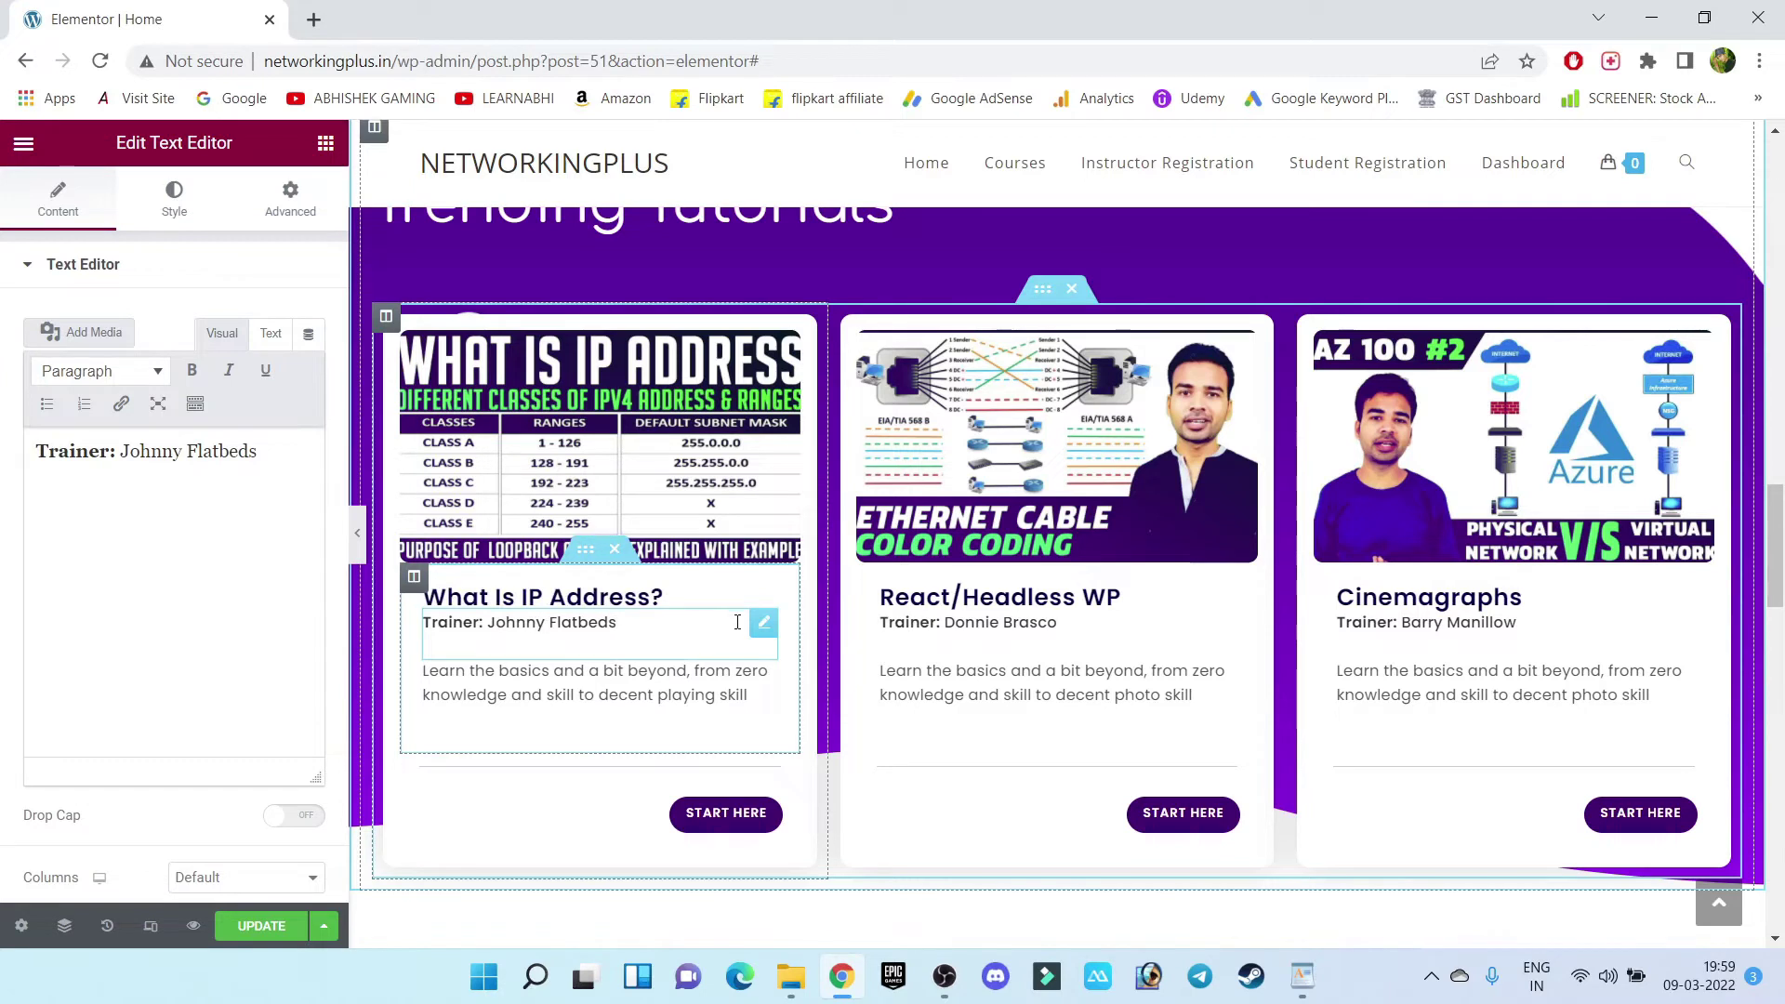
{"action": "left_click_drag", "start_coordinate": [491, 625], "coordinate": [612, 625]}
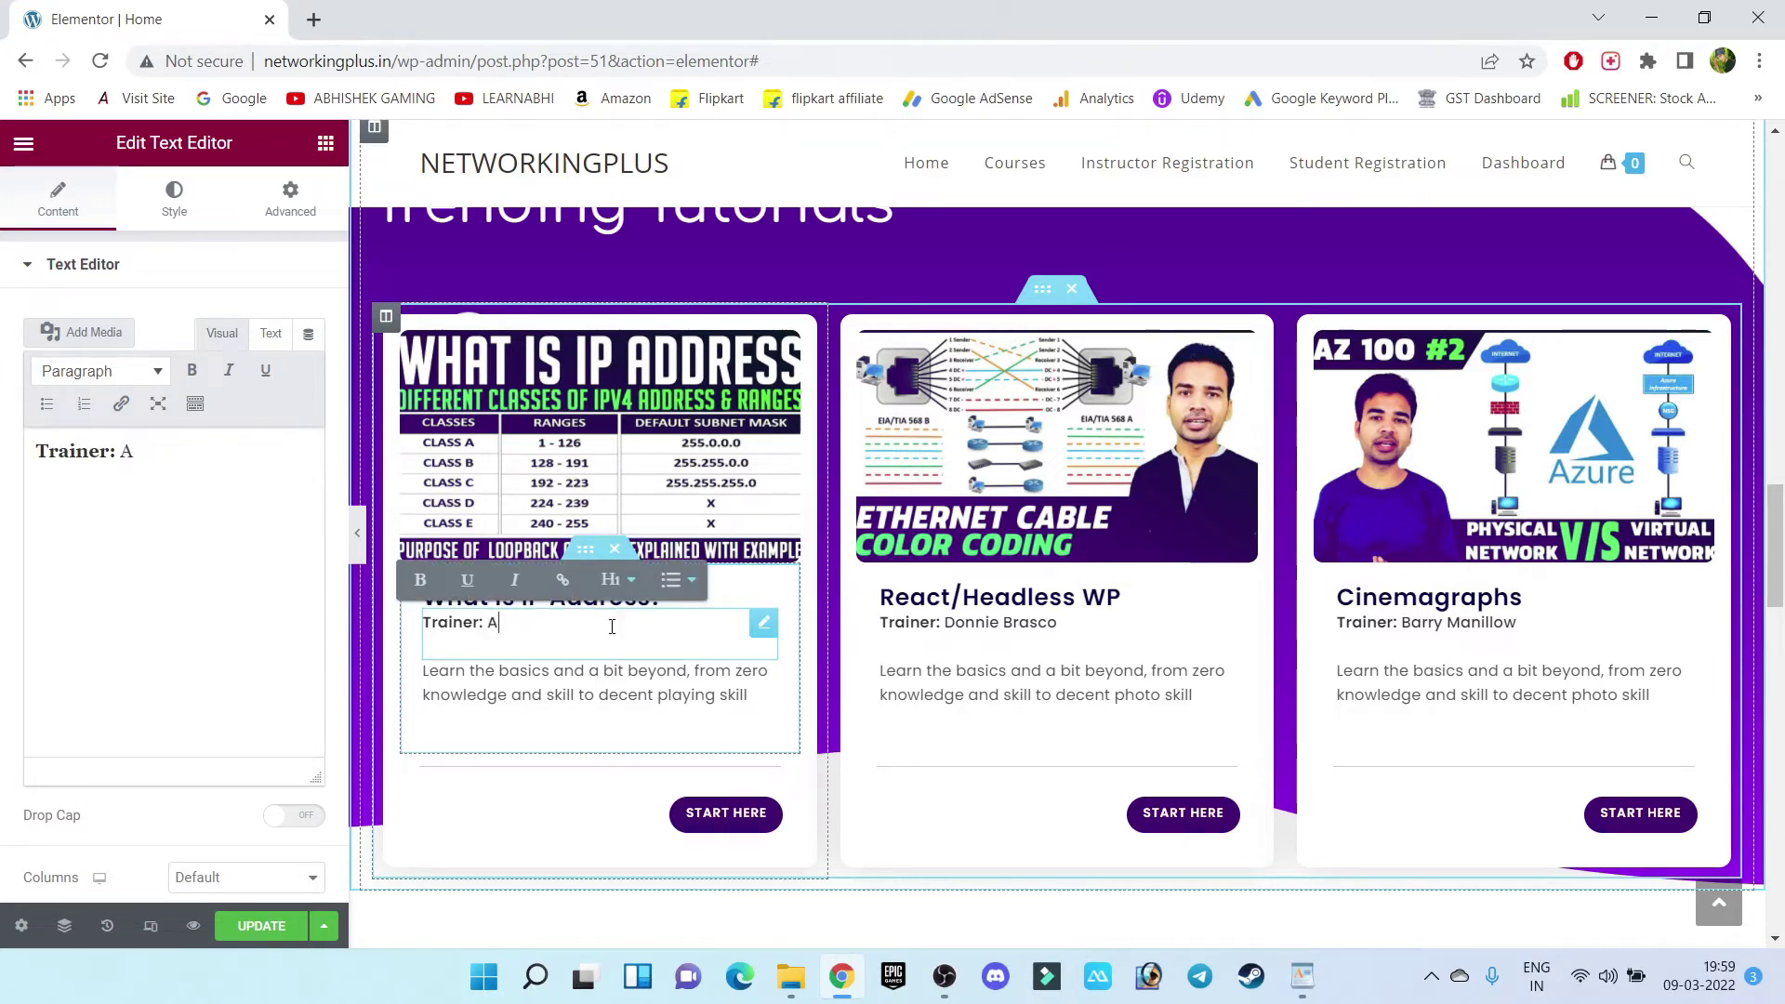
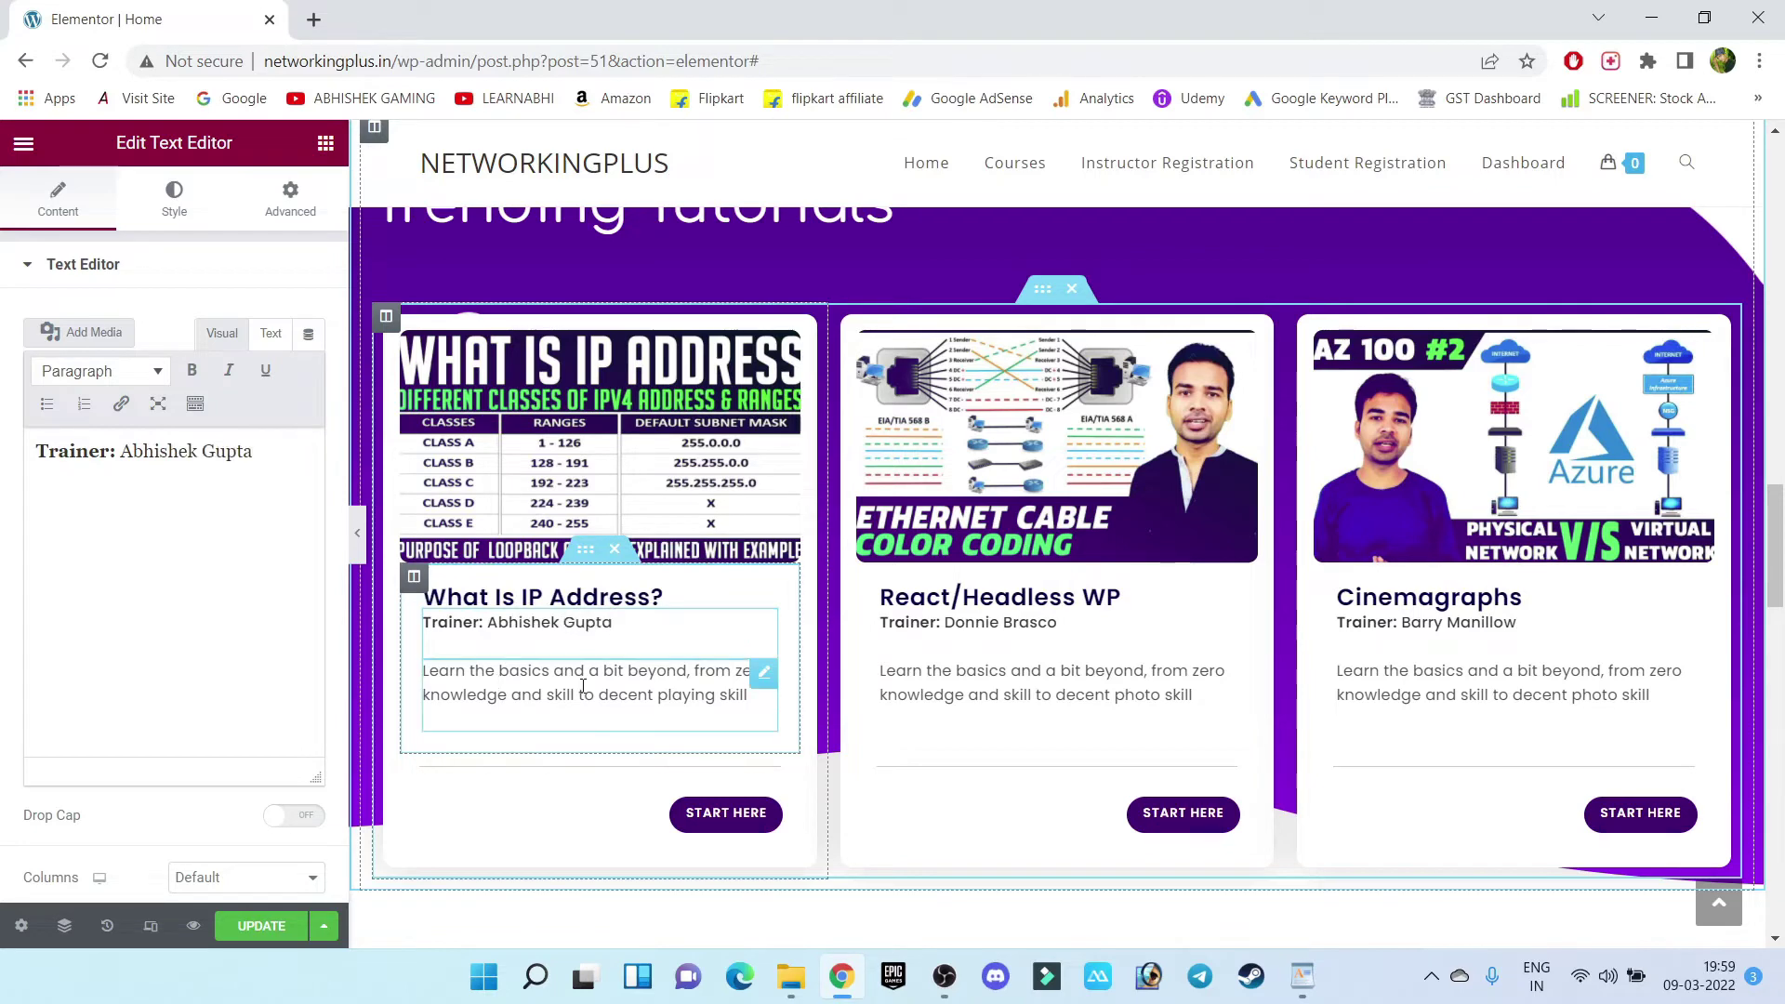
- Rewrite the description as 'In this video you are going to learn the basics of IP'
{"action": "left_click", "coordinate": [535, 688]}
{"action": "triple_click", "coordinate": [543, 735]}
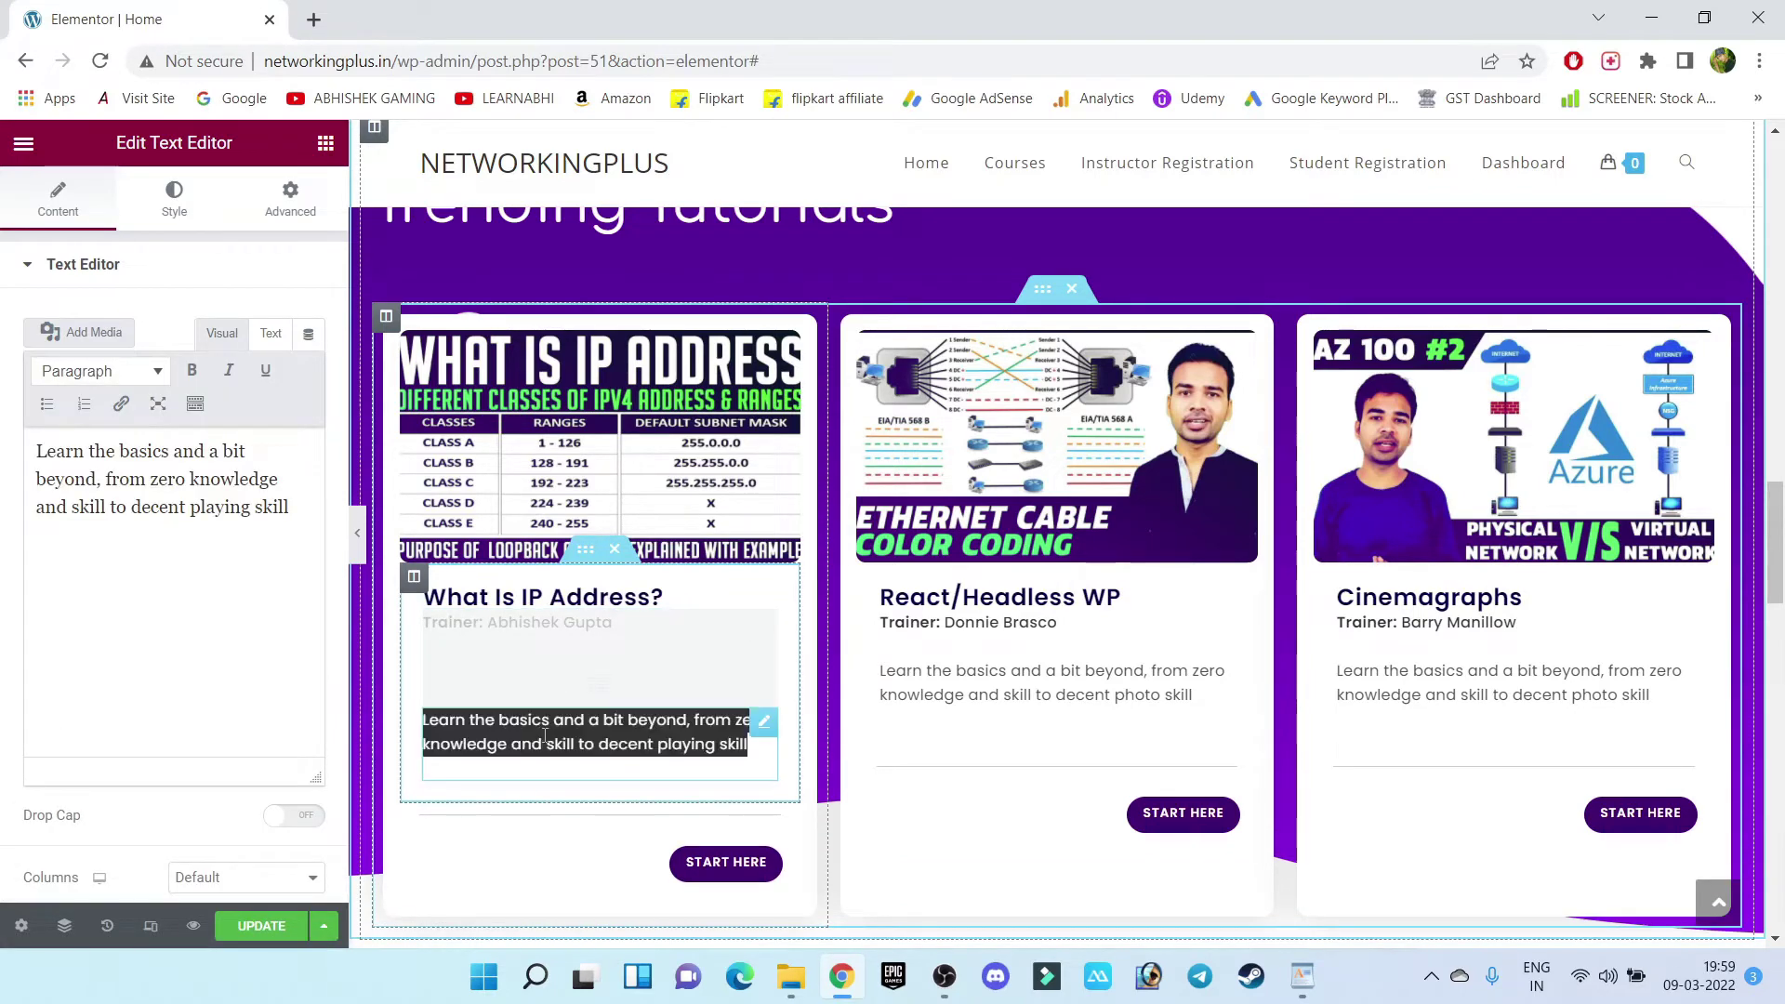
{"action": "scroll", "coordinate": [637, 532], "scroll_direction": "up", "scroll_amount": 1}
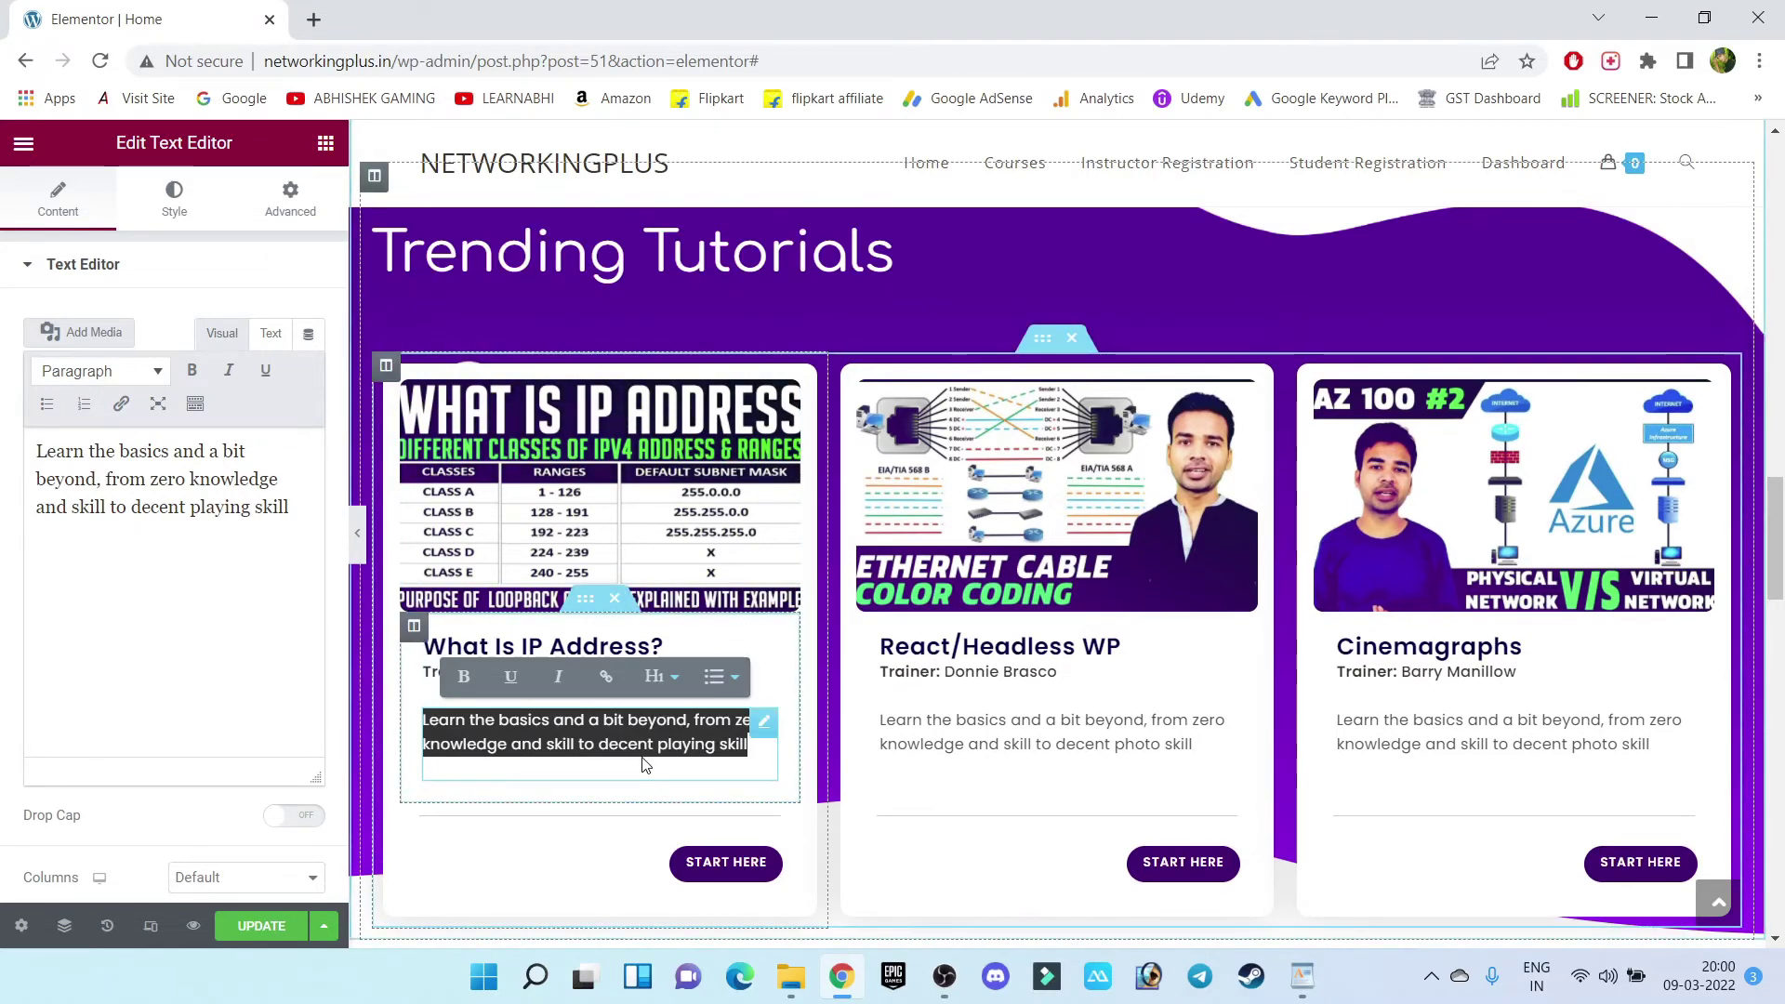
{"action": "type", "text": "In this video you are going to learn the basics of IP Address."}
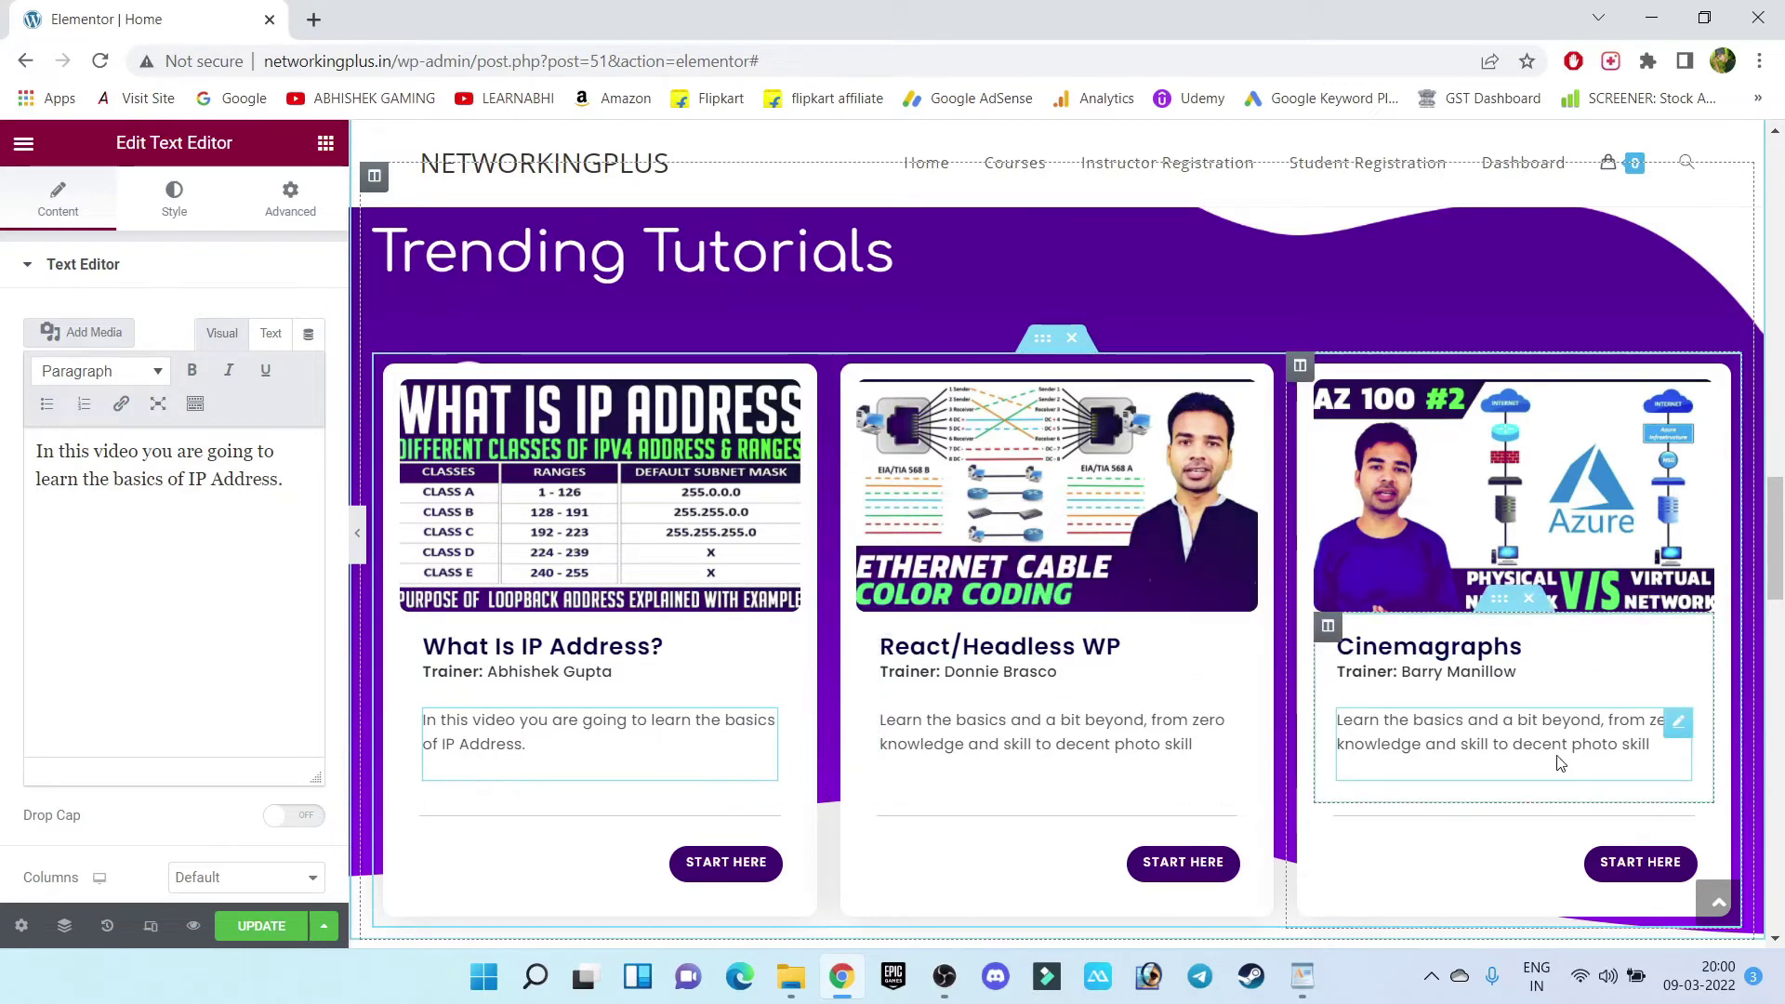
- Link the first card's Start Here button to the What is IP Address YouTube video URL
{"action": "left_click", "coordinate": [620, 511]}
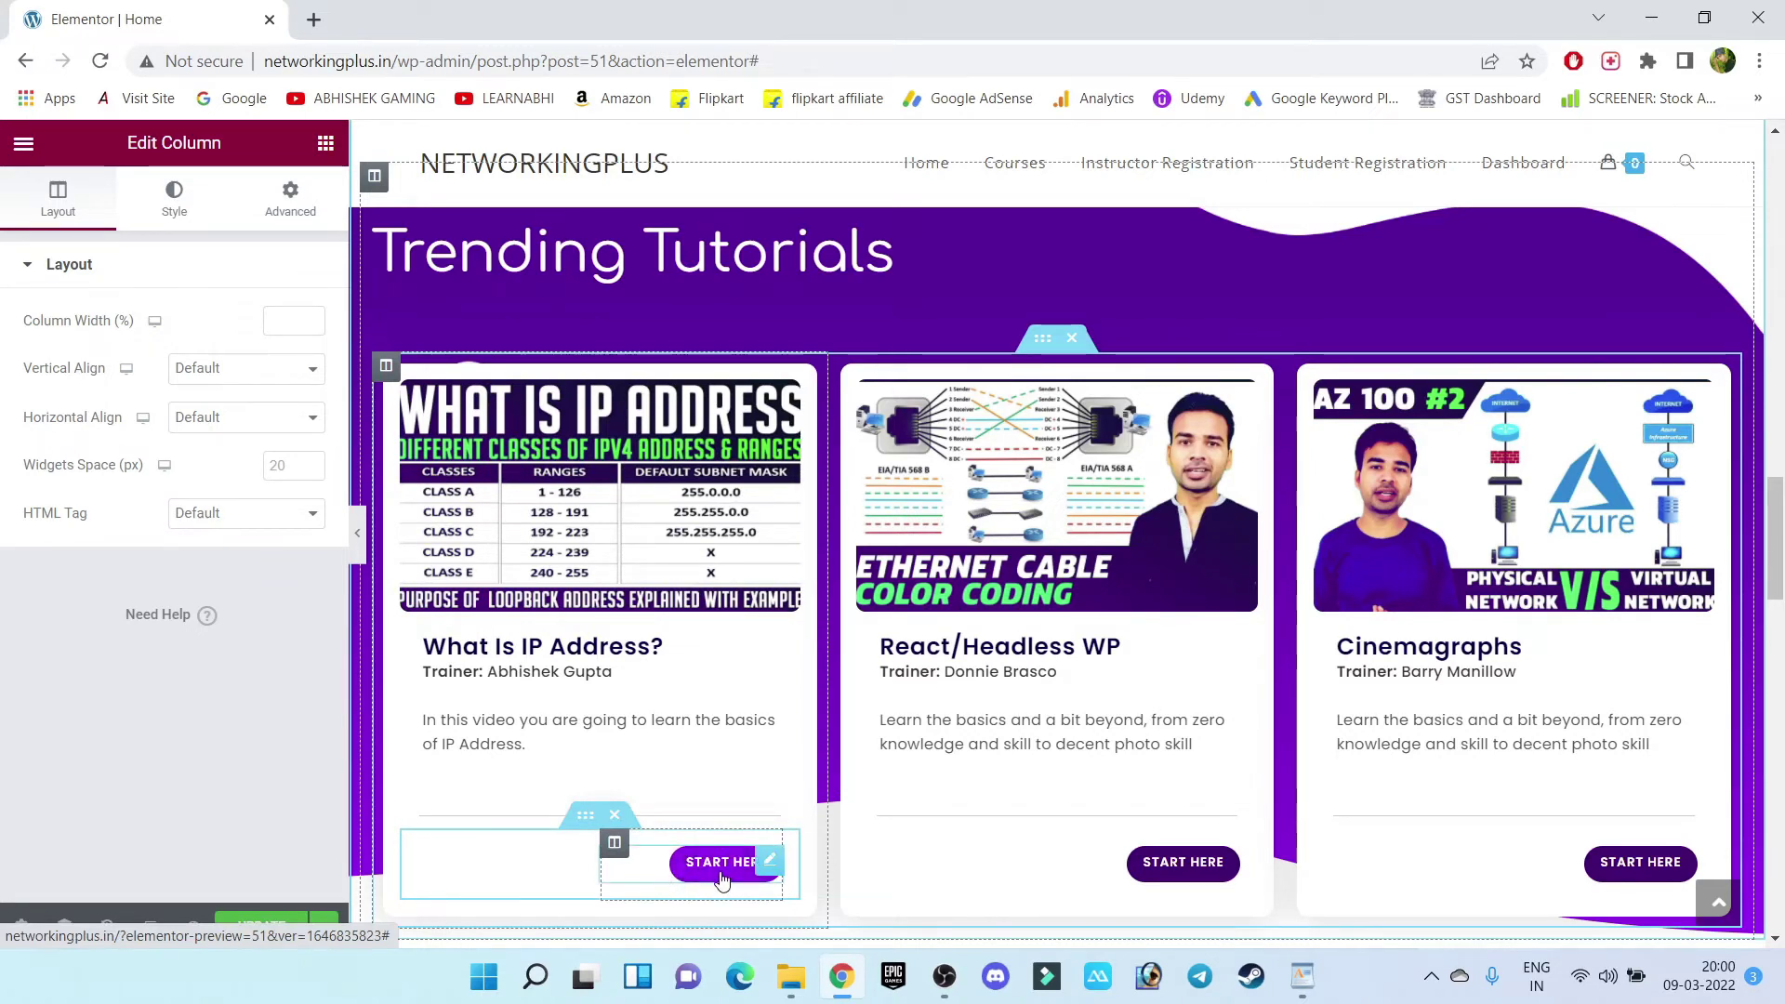
{"action": "left_click", "coordinate": [771, 863]}
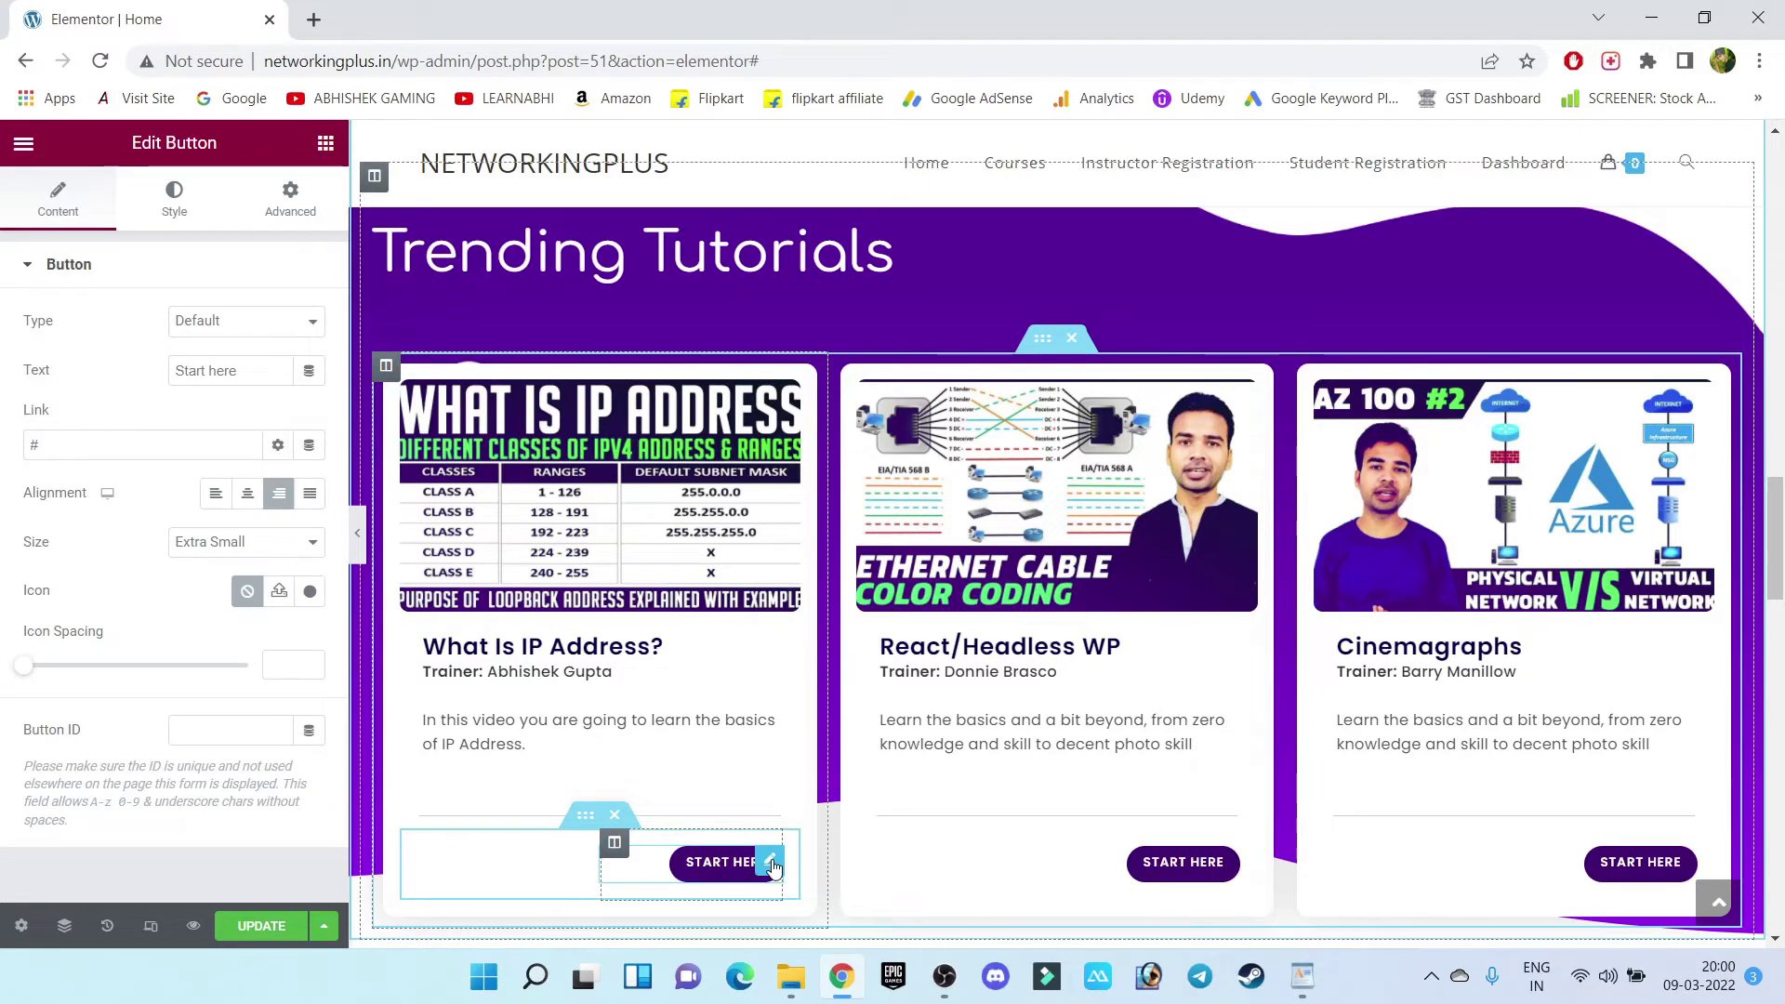
{"action": "left_click_drag", "start_coordinate": [115, 455], "coordinate": [3, 454]}
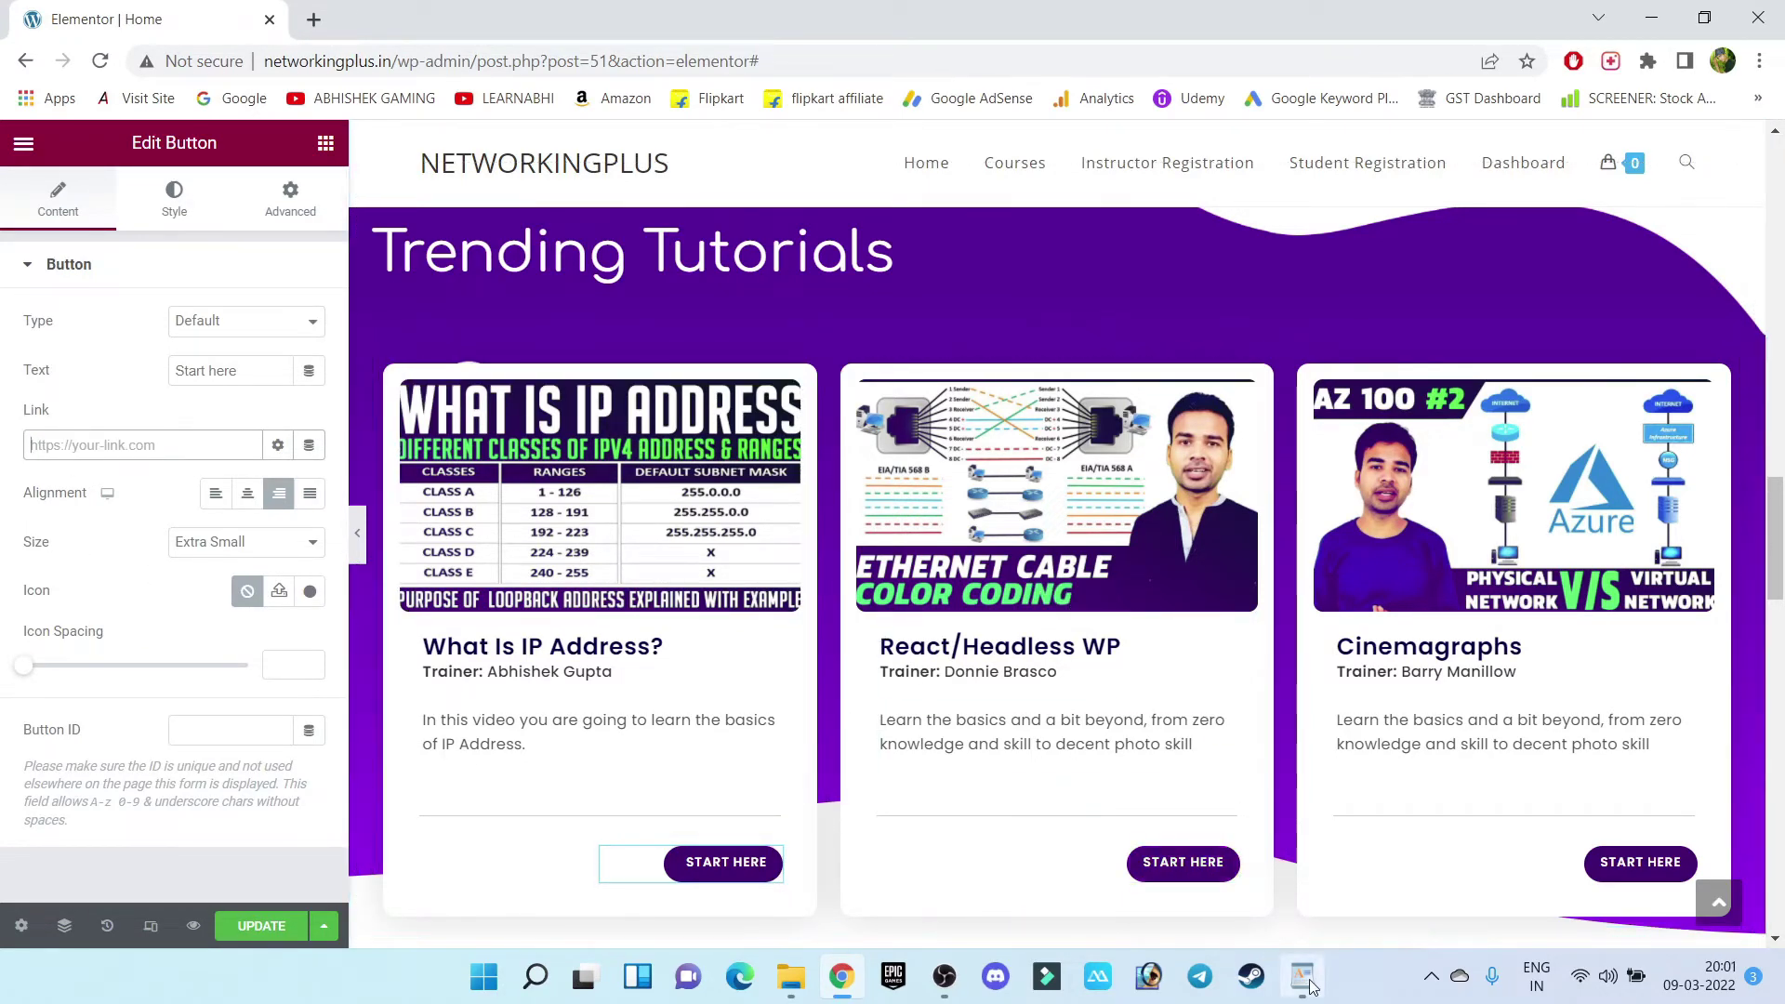
{"action": "key", "text": "alt+Tab"}
{"action": "left_click_drag", "start_coordinate": [789, 554], "coordinate": [505, 548]}
{"action": "key", "text": "ctrl+c"}
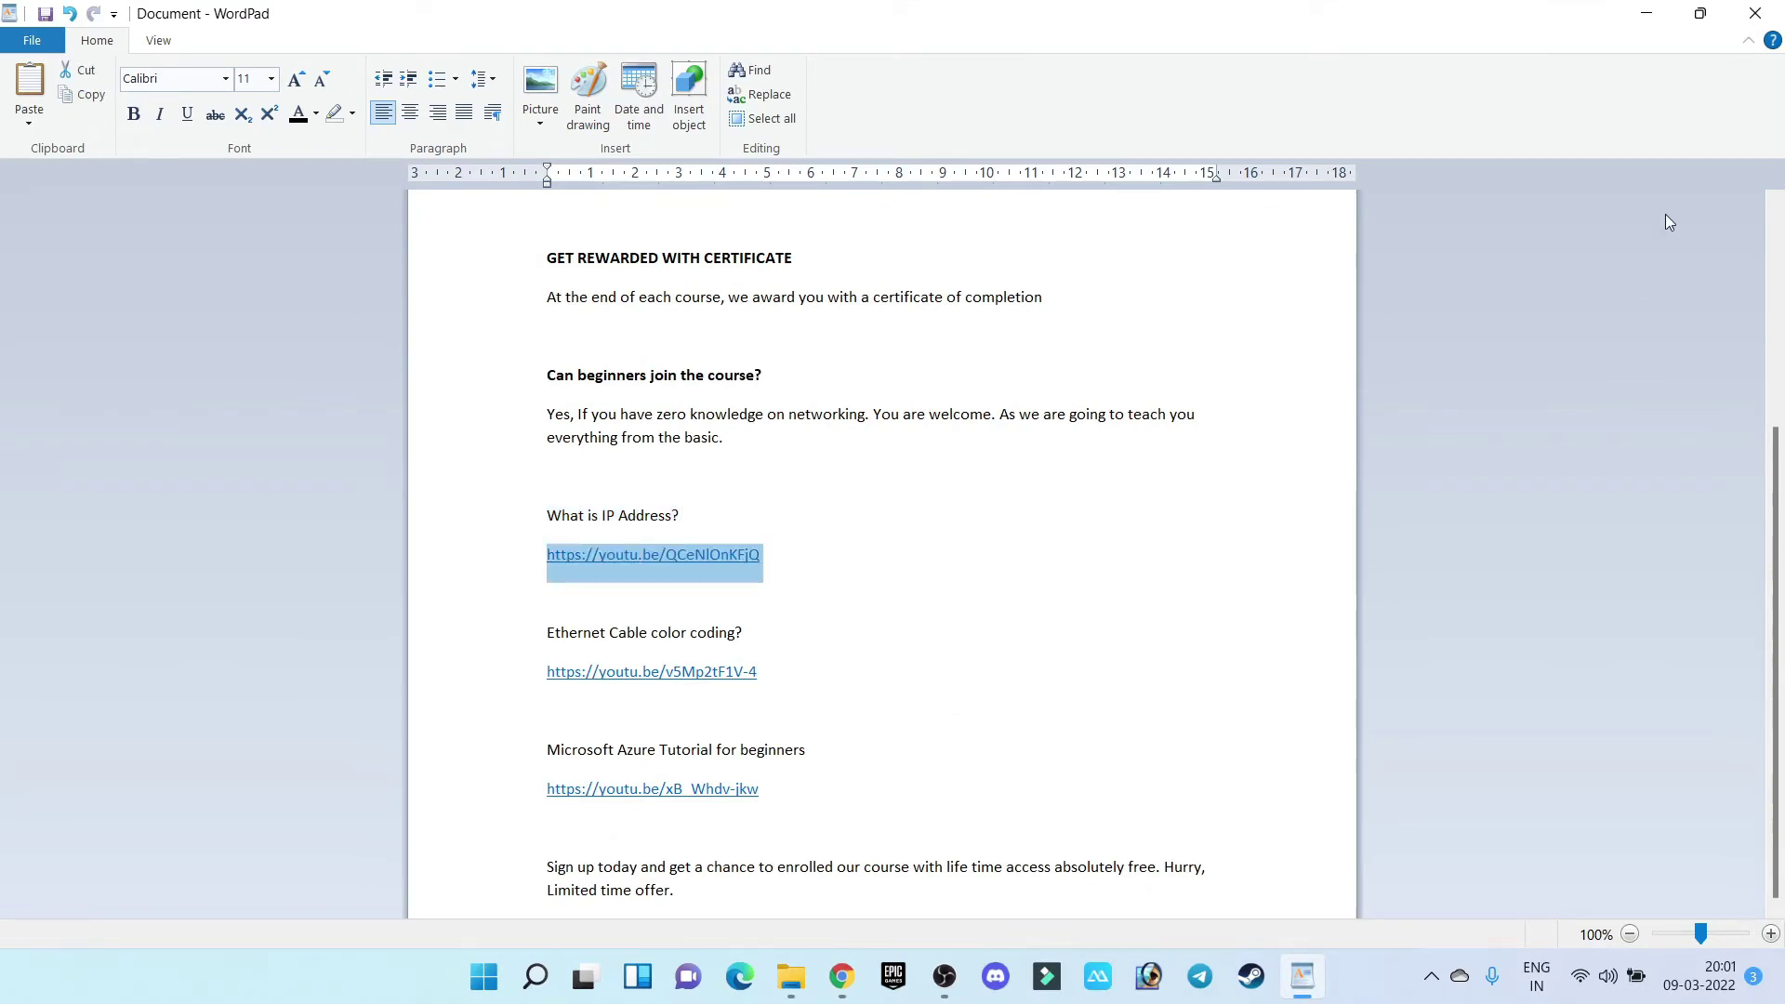
{"action": "left_click", "coordinate": [1646, 13]}
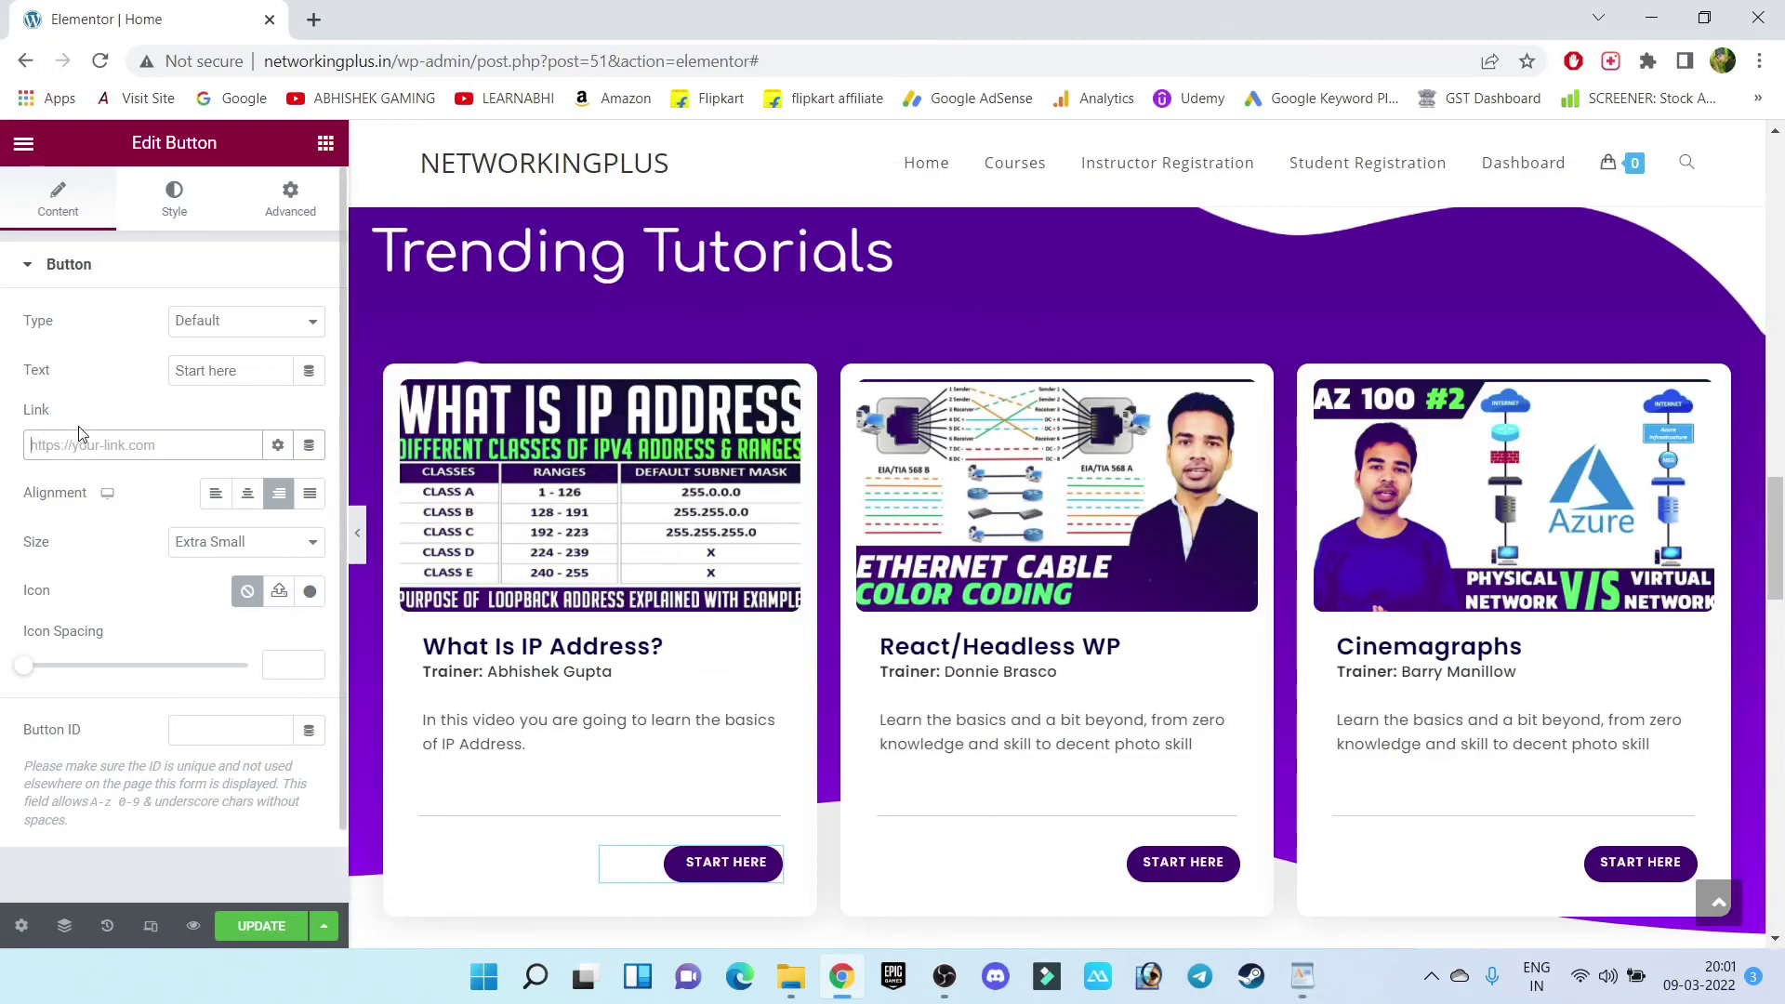
{"action": "key", "text": "ctrl+v"}
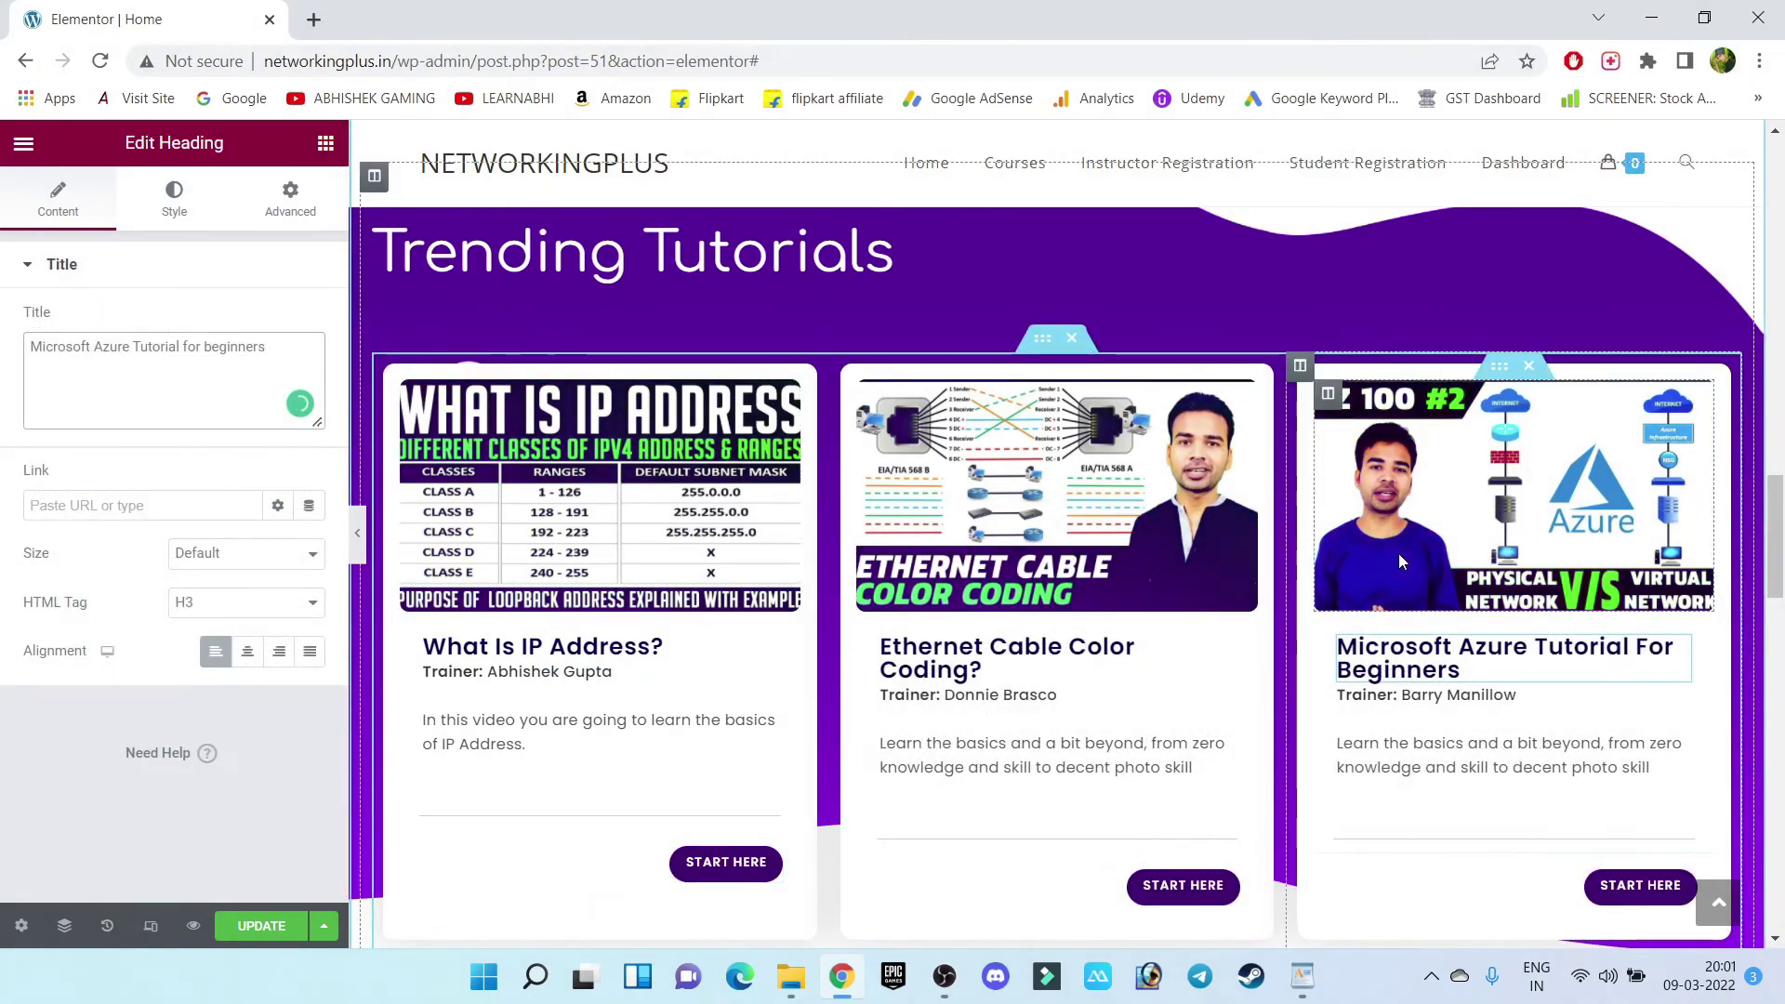
{"action": "scroll", "coordinate": [1402, 554], "scroll_direction": "up", "scroll_amount": 5}
{"action": "scroll", "coordinate": [1404, 560], "scroll_direction": "up", "scroll_amount": 1}
{"action": "scroll", "coordinate": [1404, 560], "scroll_direction": "down", "scroll_amount": 6}
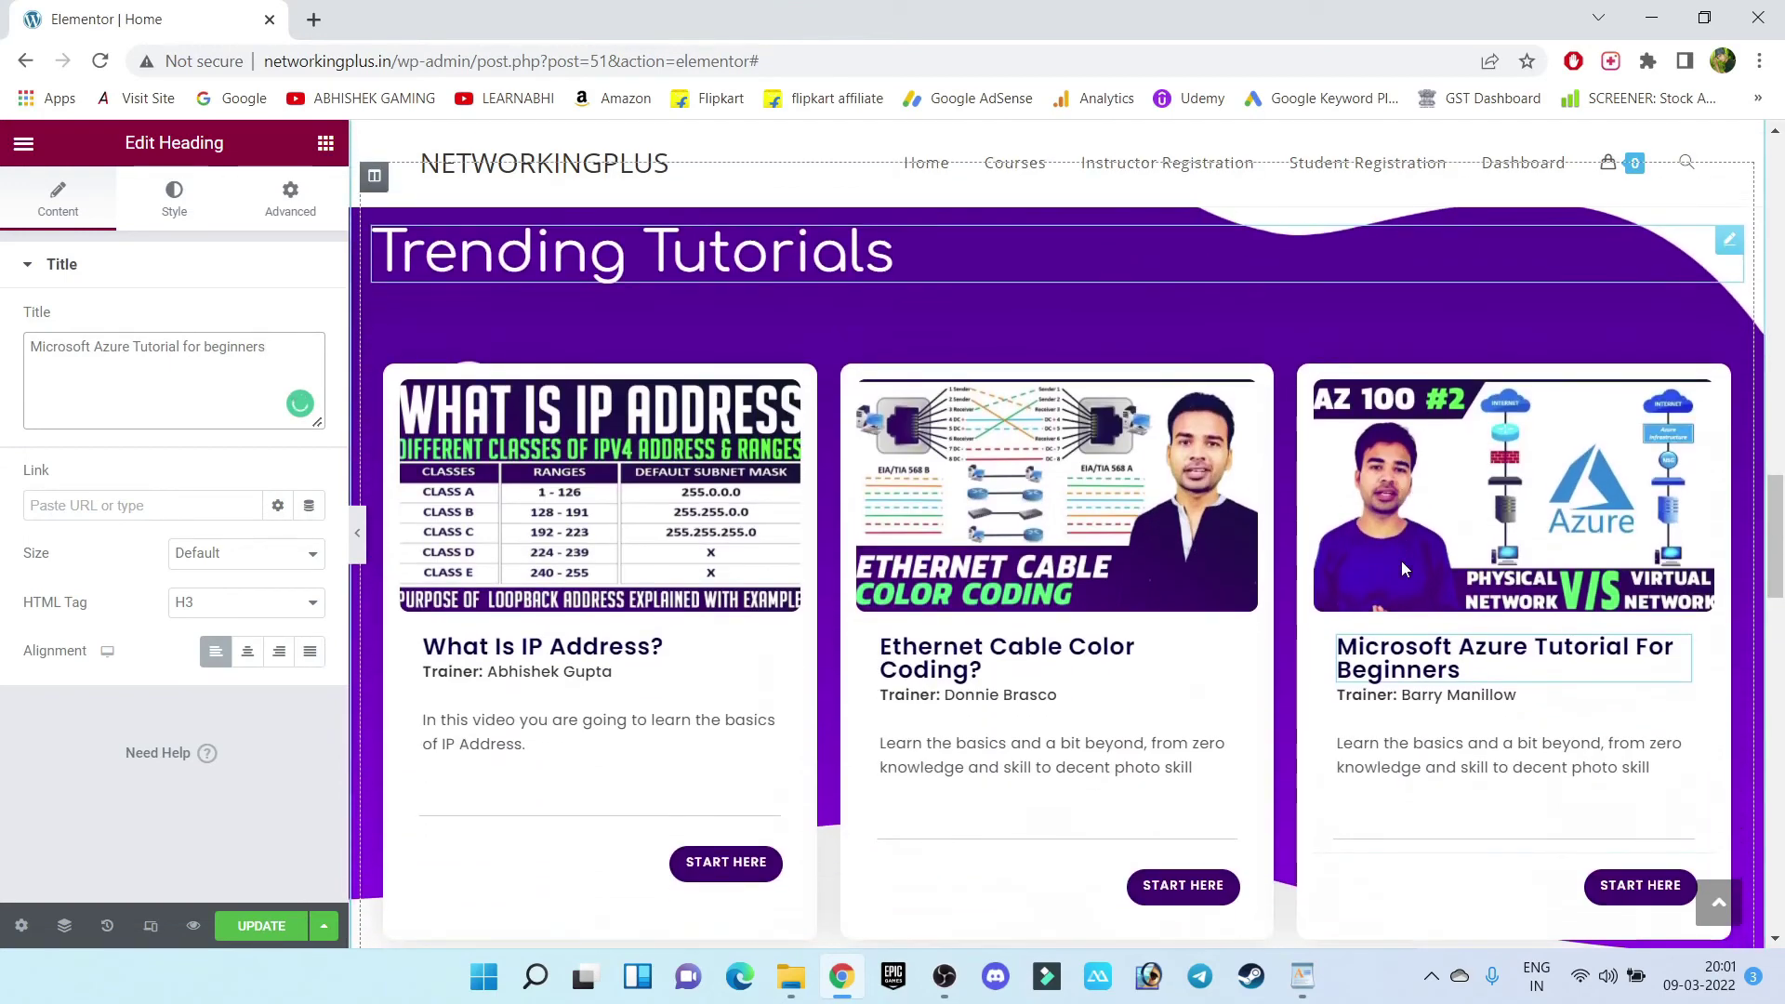
{"action": "scroll", "coordinate": [1404, 560], "scroll_direction": "up", "scroll_amount": 2}
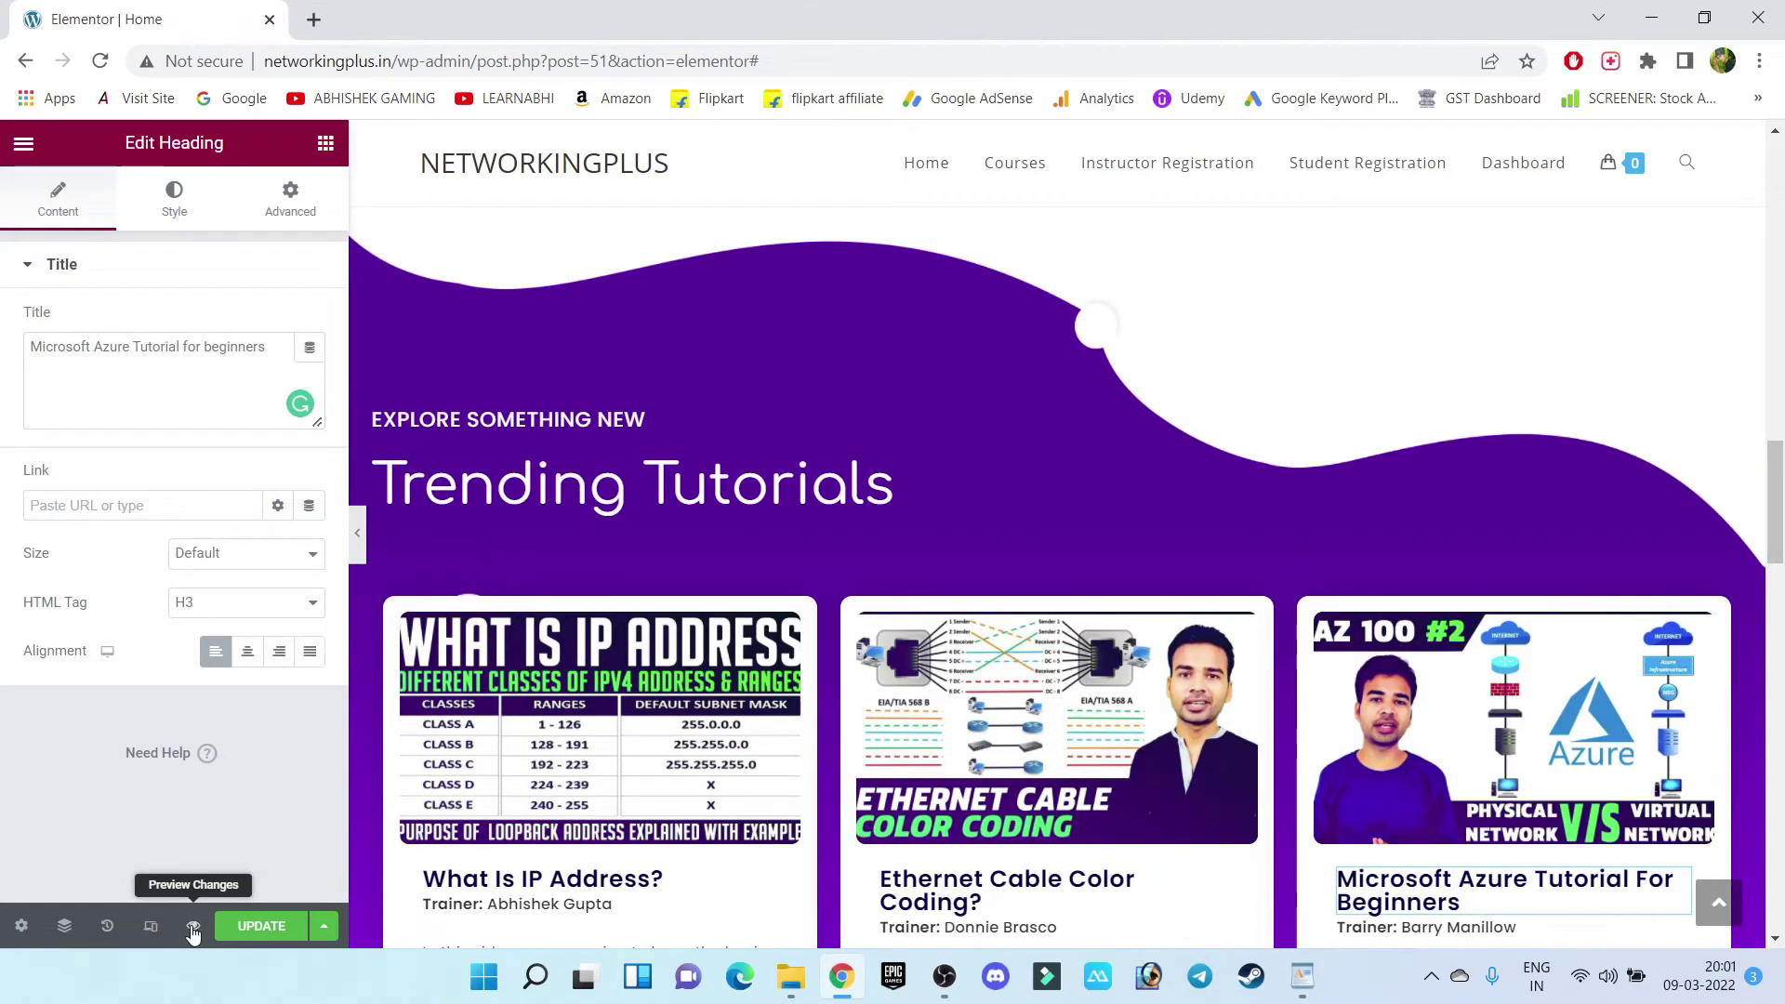
- Preview the page and follow the first card's Start Here button to its video
{"action": "left_click", "coordinate": [192, 929]}
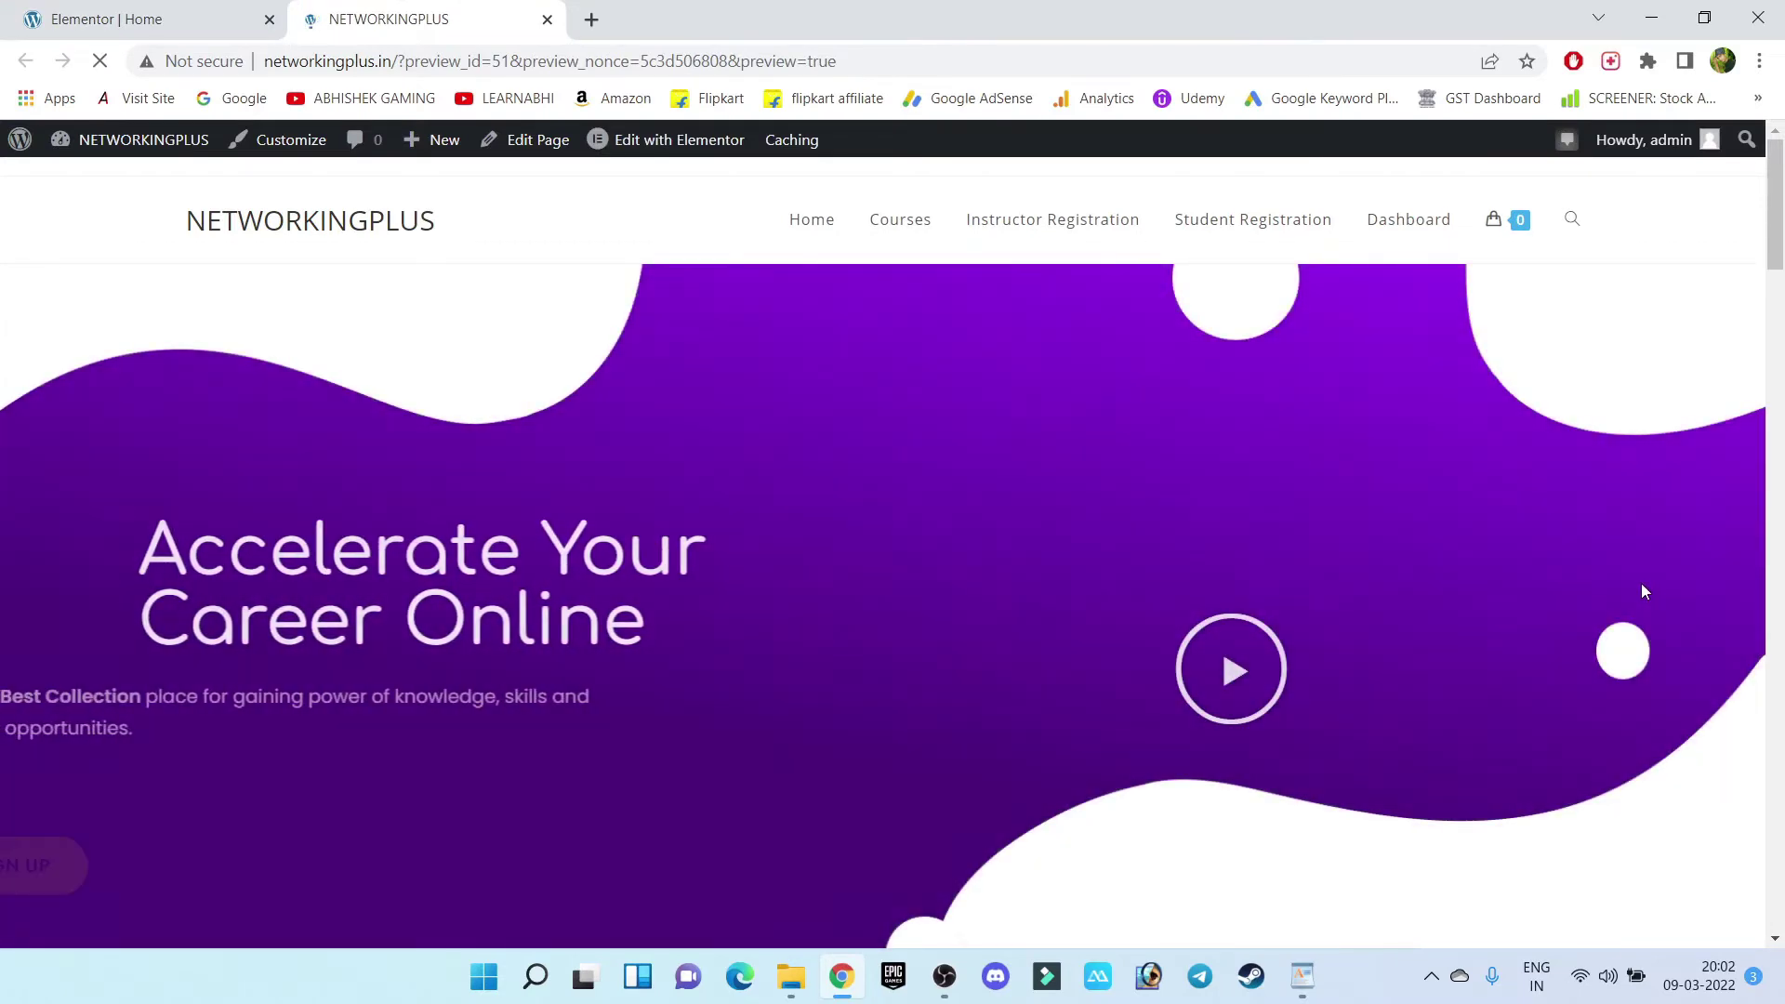
{"action": "left_click_drag", "start_coordinate": [1782, 193], "coordinate": [1782, 542]}
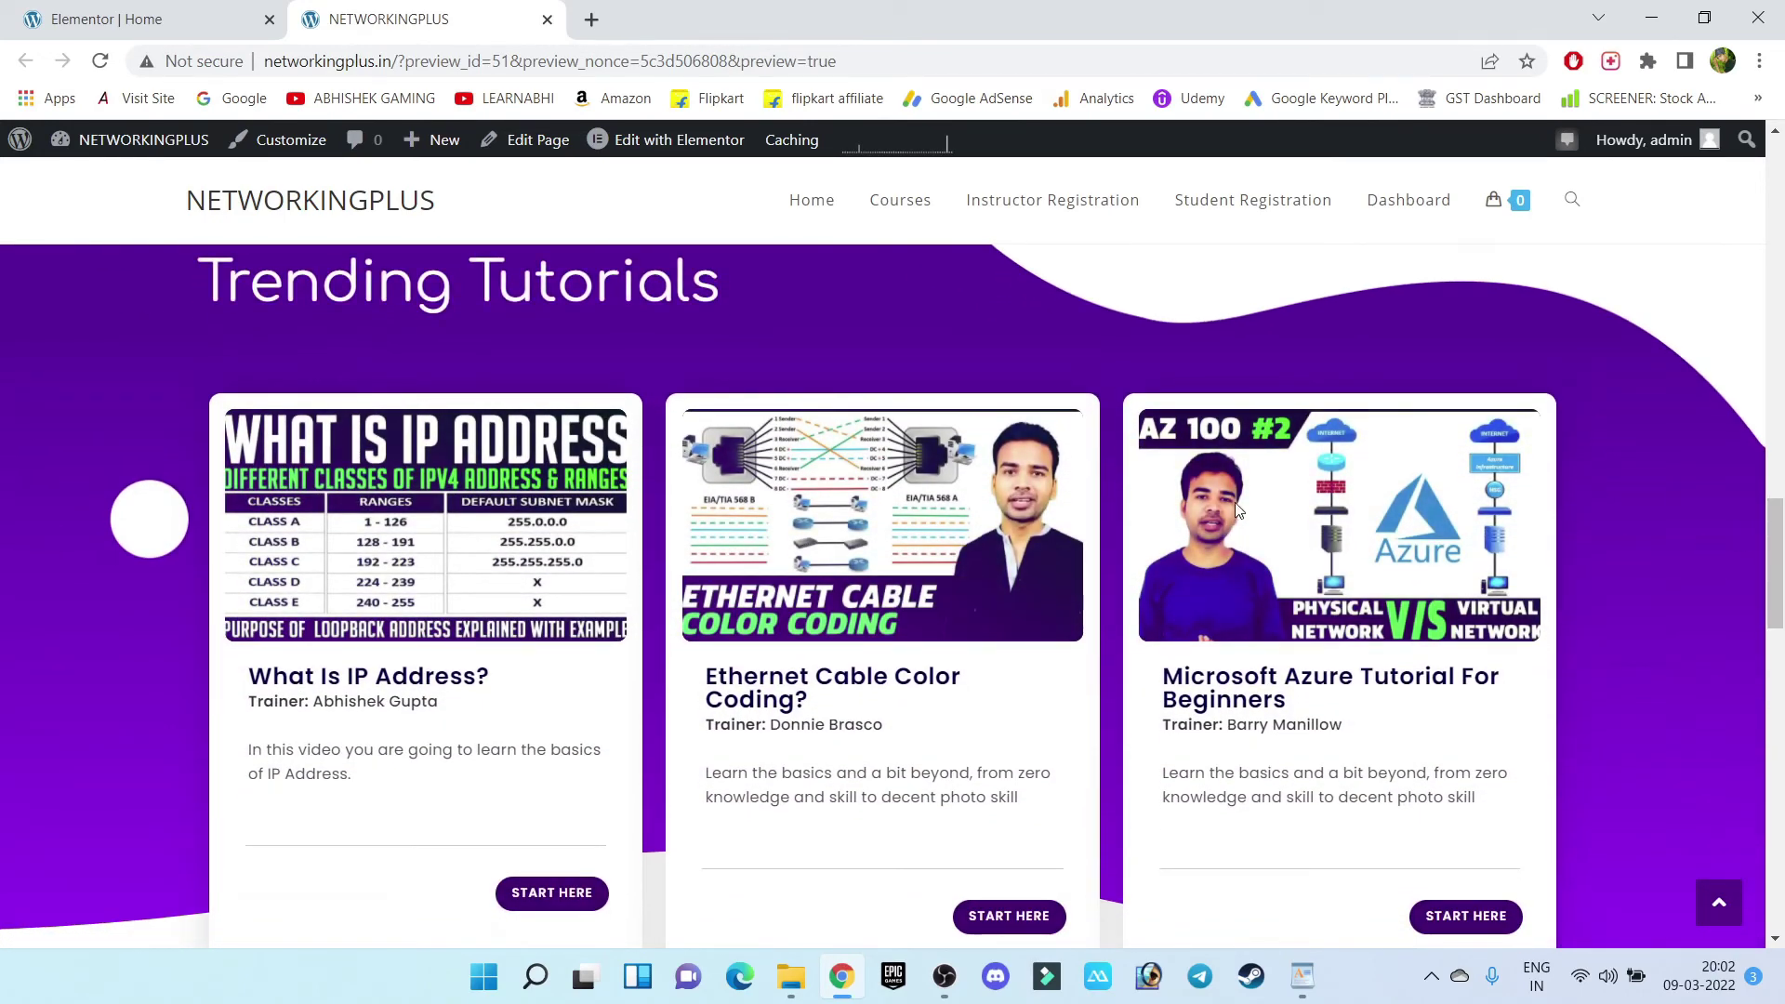
{"action": "scroll", "coordinate": [1728, 590], "scroll_direction": "down", "scroll_amount": 1}
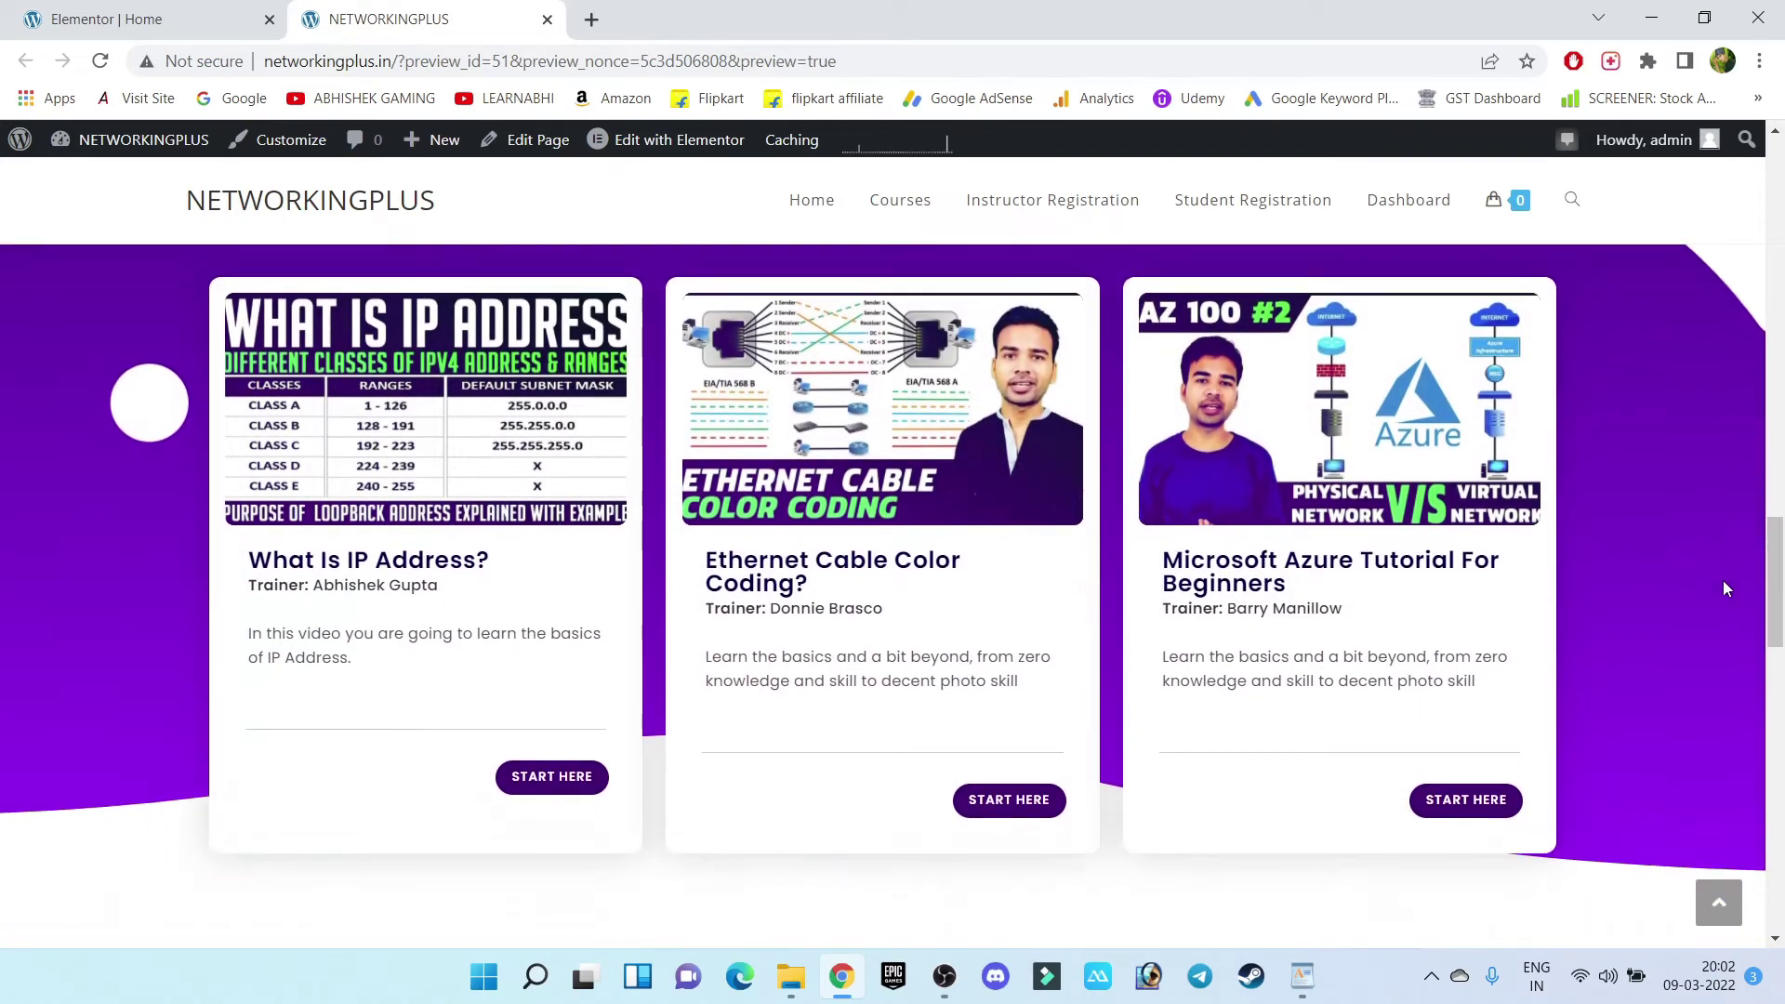
{"action": "left_click", "coordinate": [574, 790]}
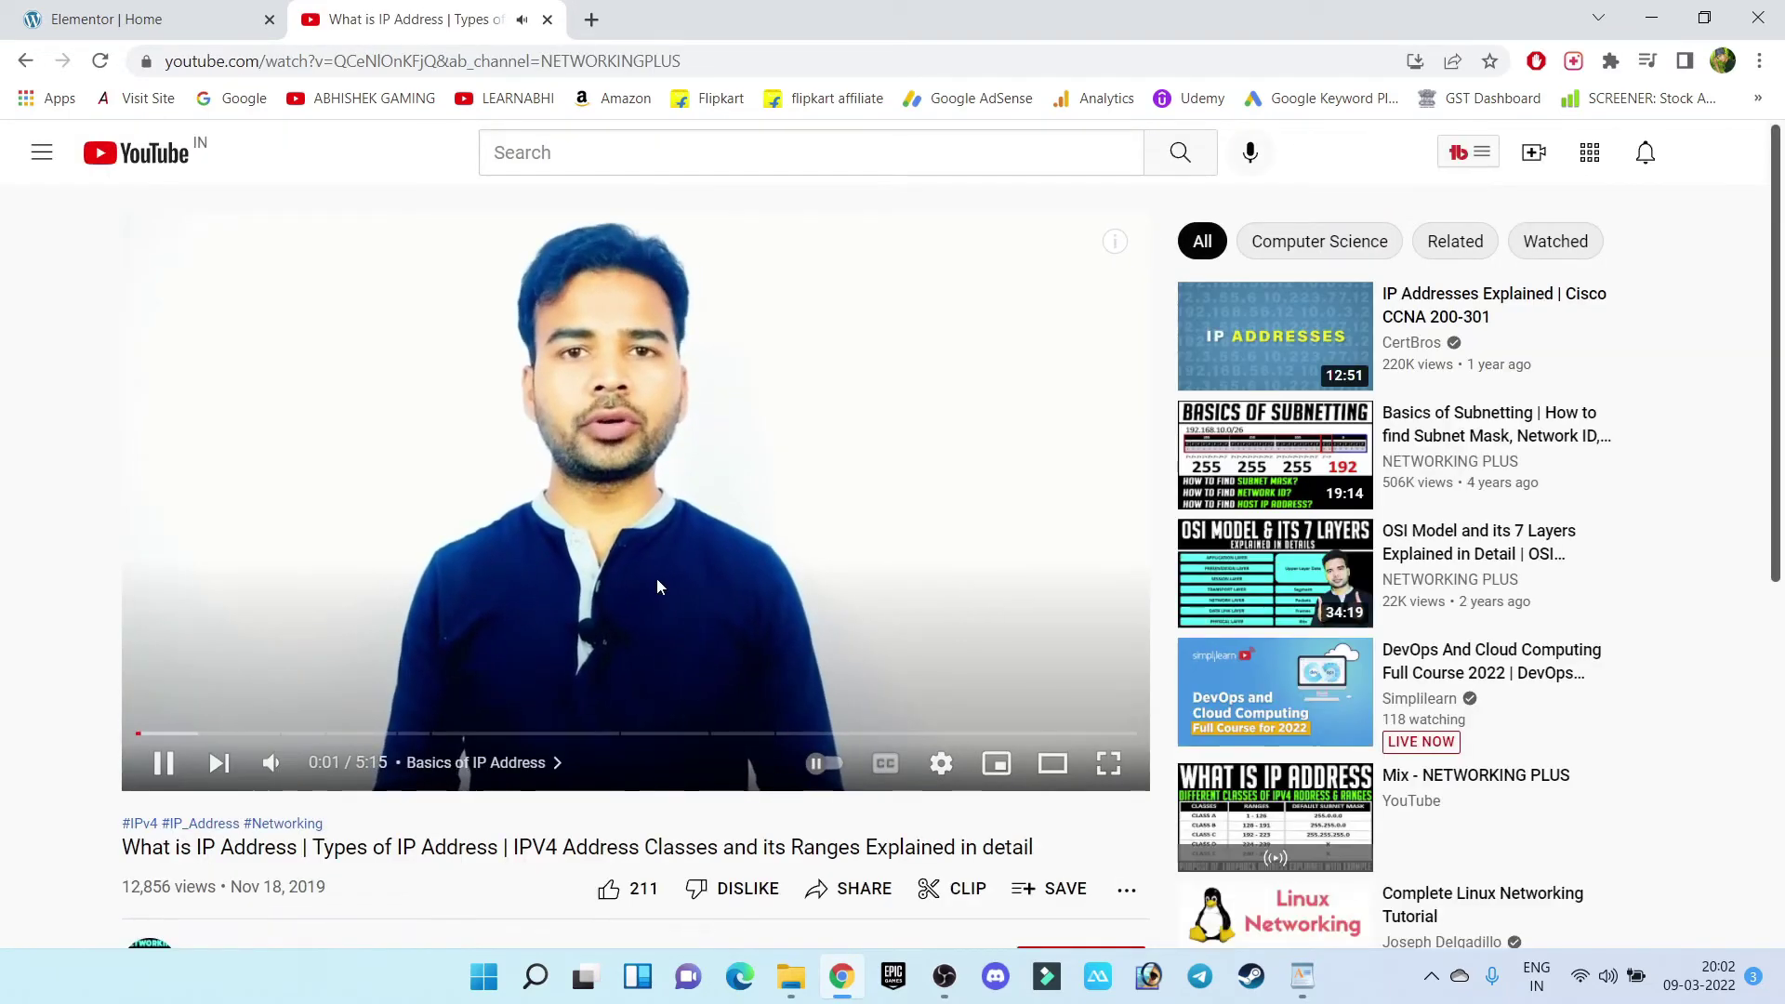
- Pause the What is IP Address video and close its YouTube tab
{"action": "left_click", "coordinate": [657, 579]}
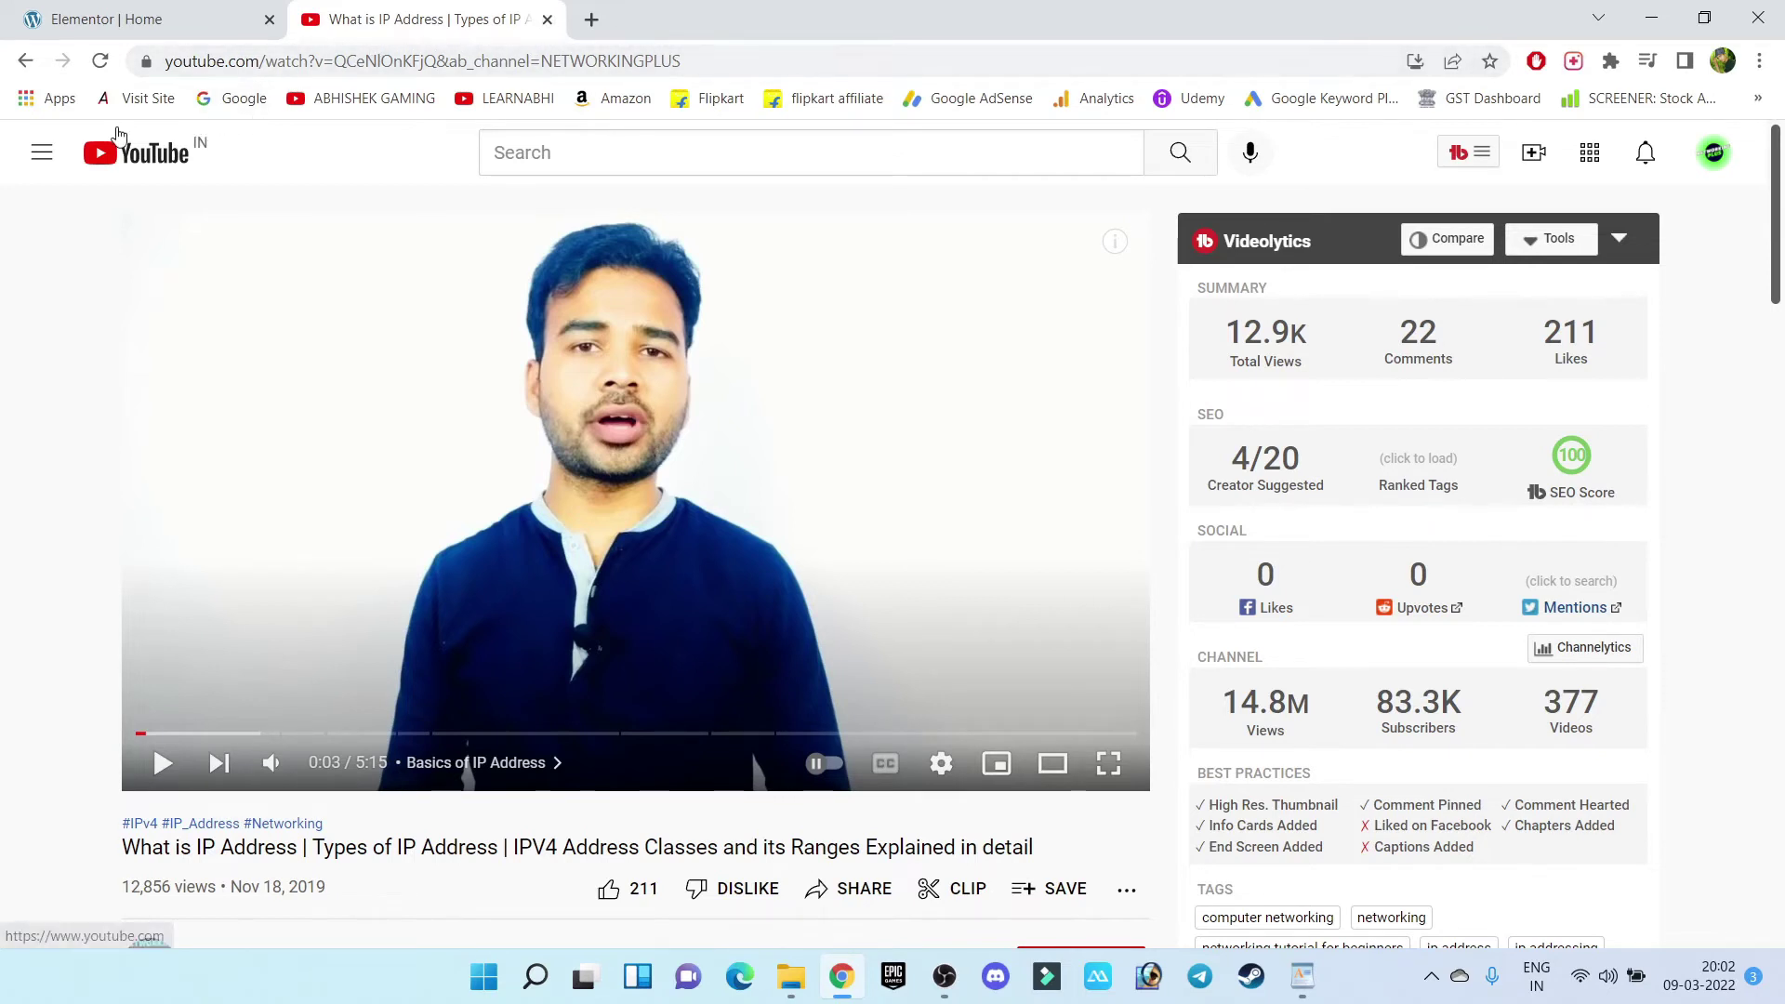
{"action": "left_click", "coordinate": [546, 20]}
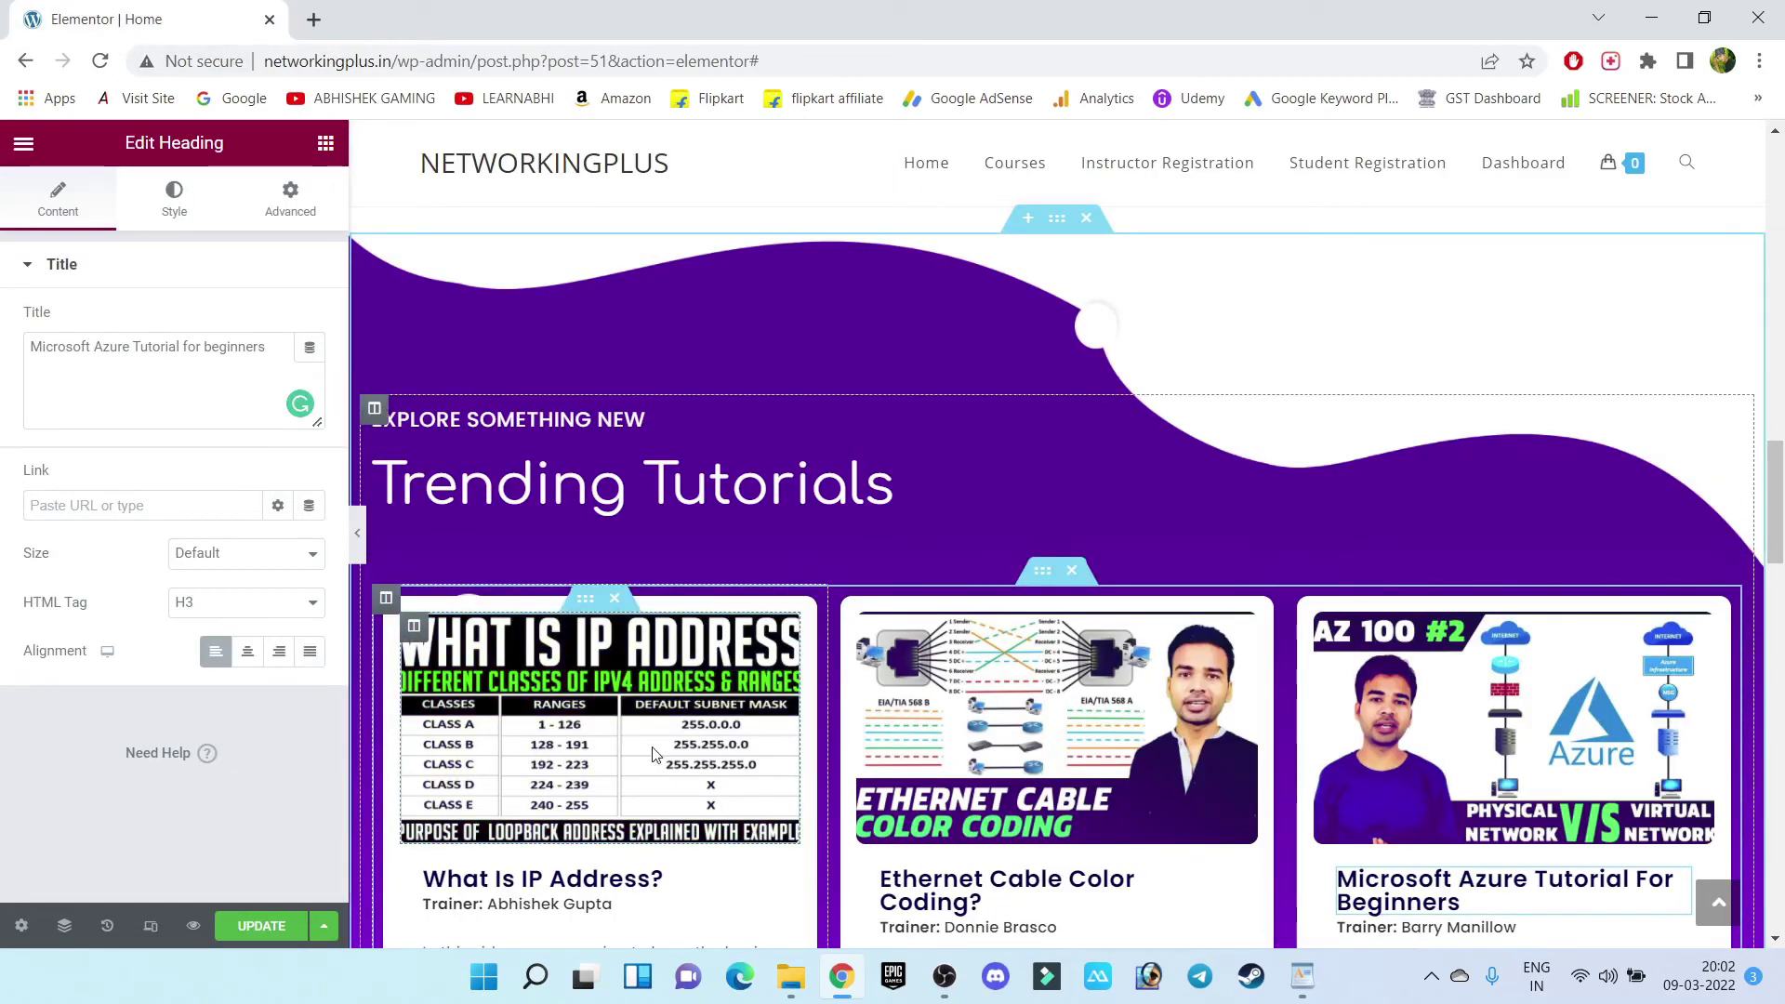
{"action": "scroll", "coordinate": [724, 734], "scroll_direction": "down", "scroll_amount": 1}
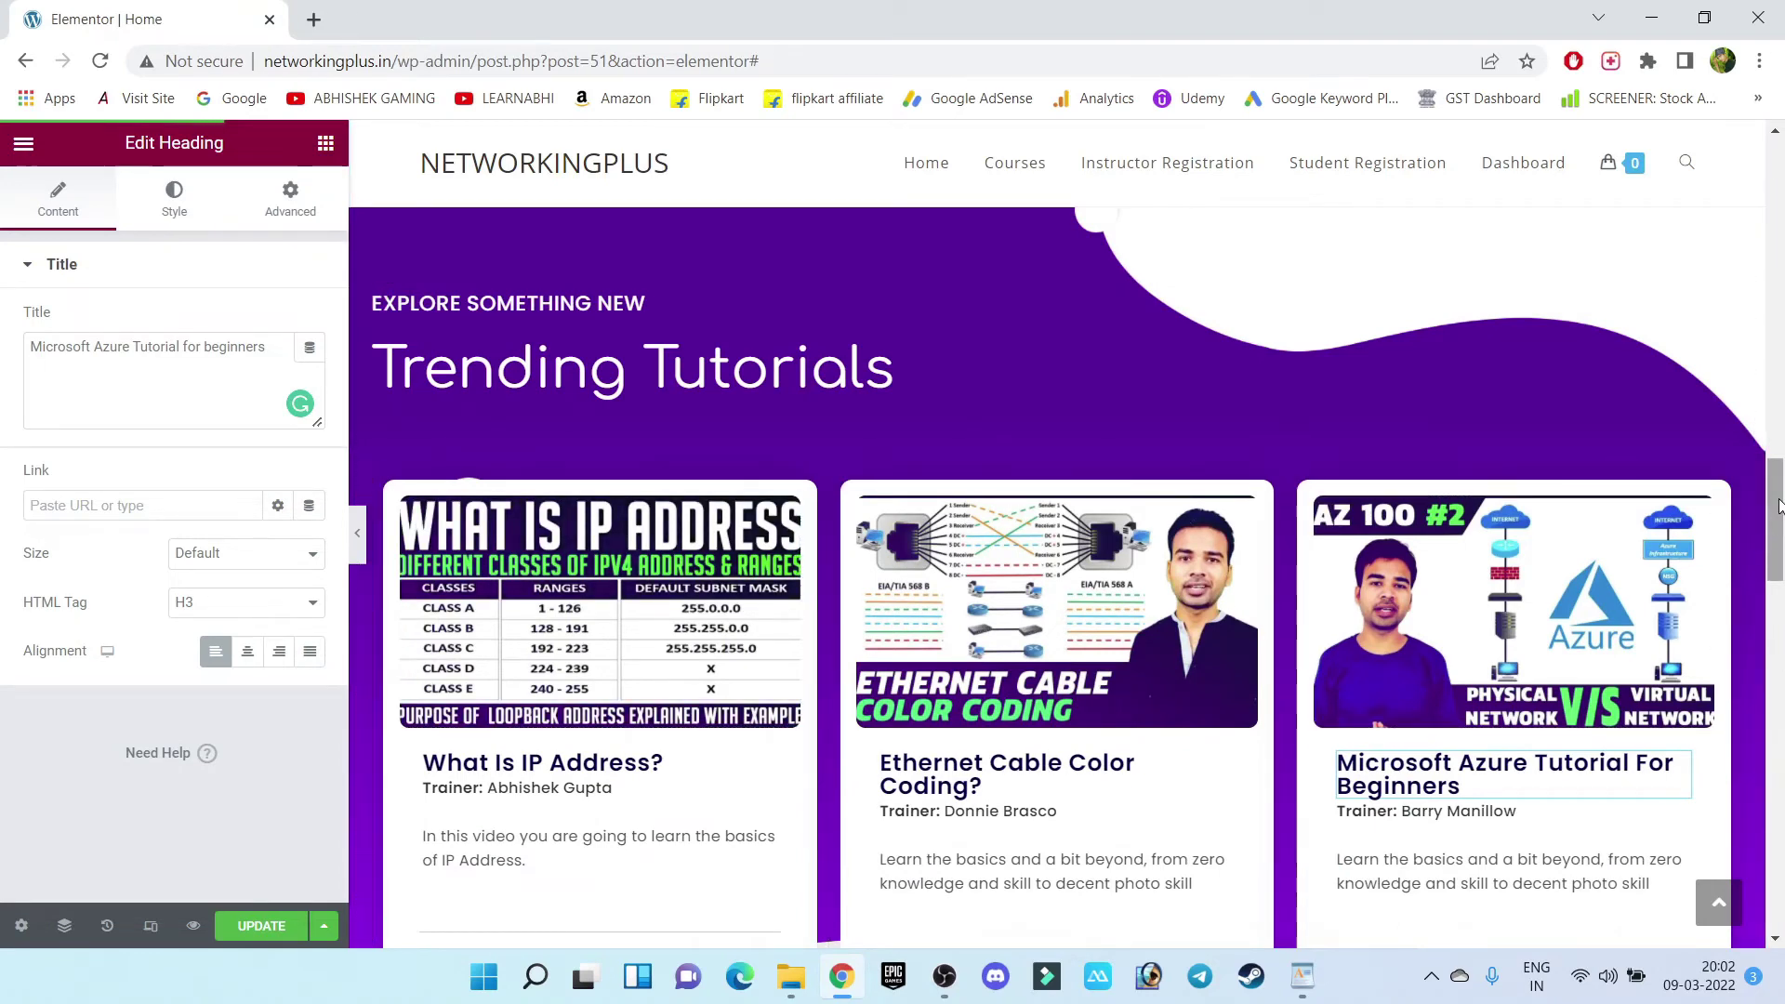
{"action": "left_click_drag", "start_coordinate": [1780, 493], "coordinate": [1780, 629]}
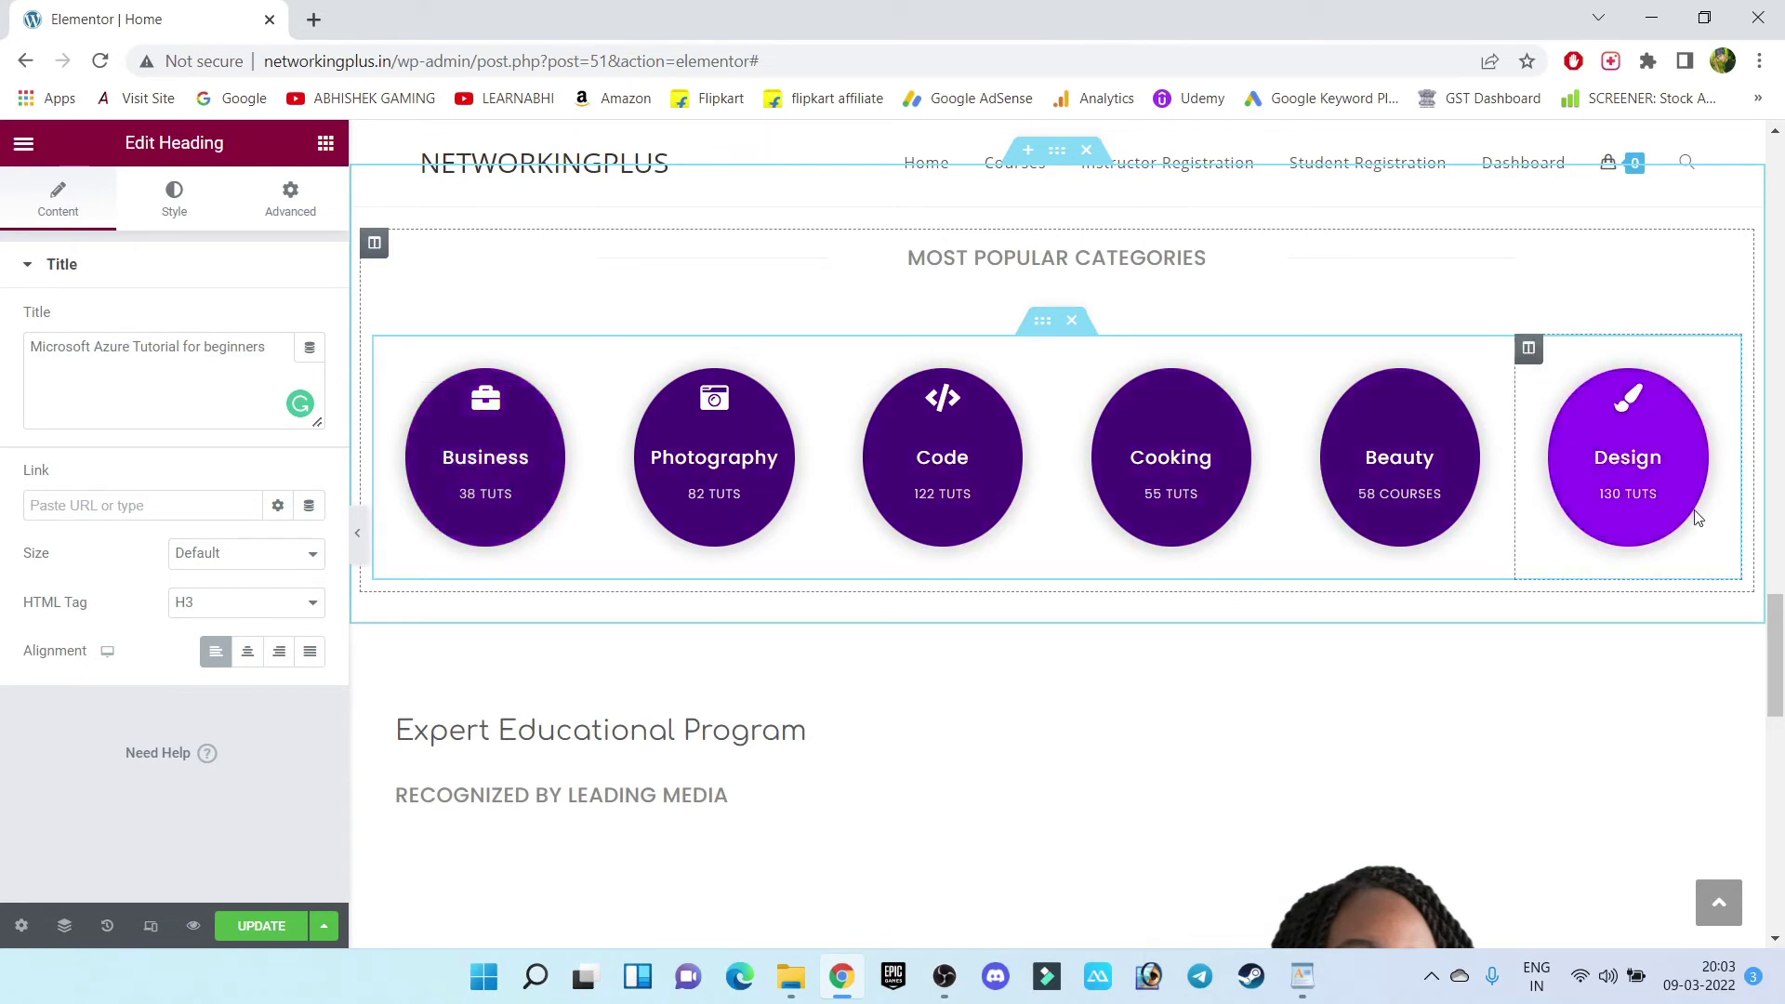
{"action": "left_click_drag", "start_coordinate": [1766, 618], "coordinate": [1764, 688]}
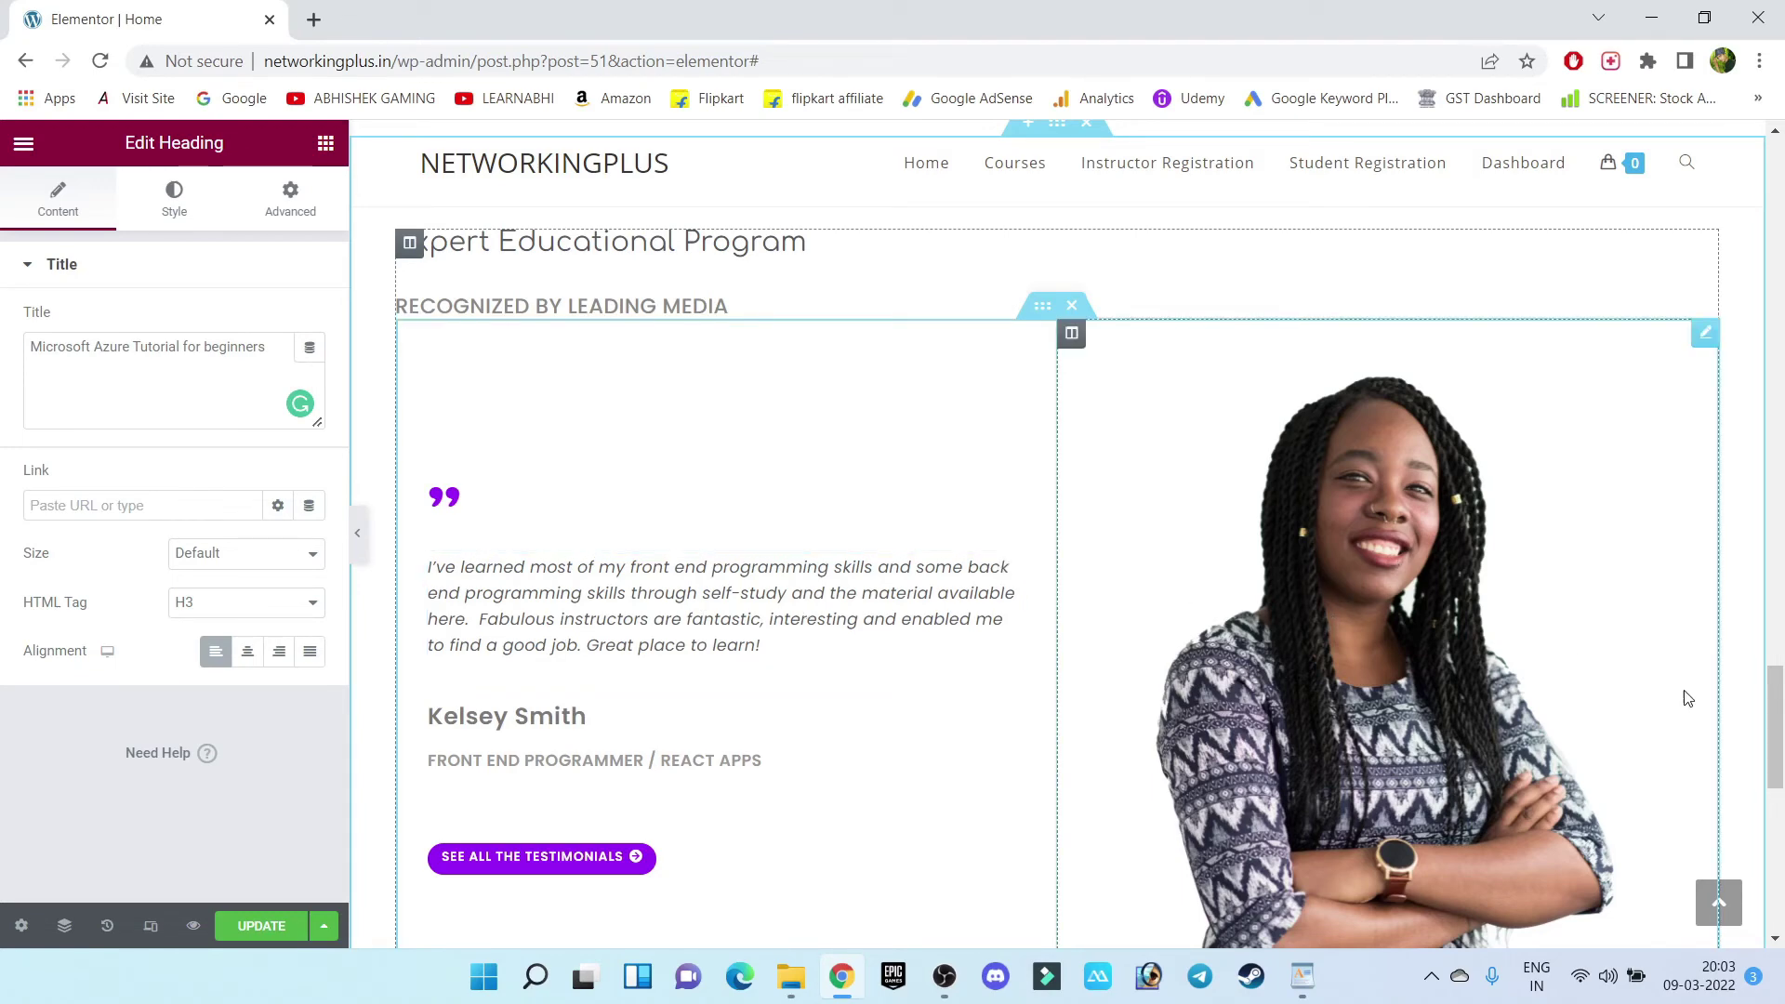
{"action": "scroll", "coordinate": [1780, 721], "scroll_direction": "down", "scroll_amount": 1}
{"action": "scroll", "coordinate": [1781, 720], "scroll_direction": "down", "scroll_amount": 3}
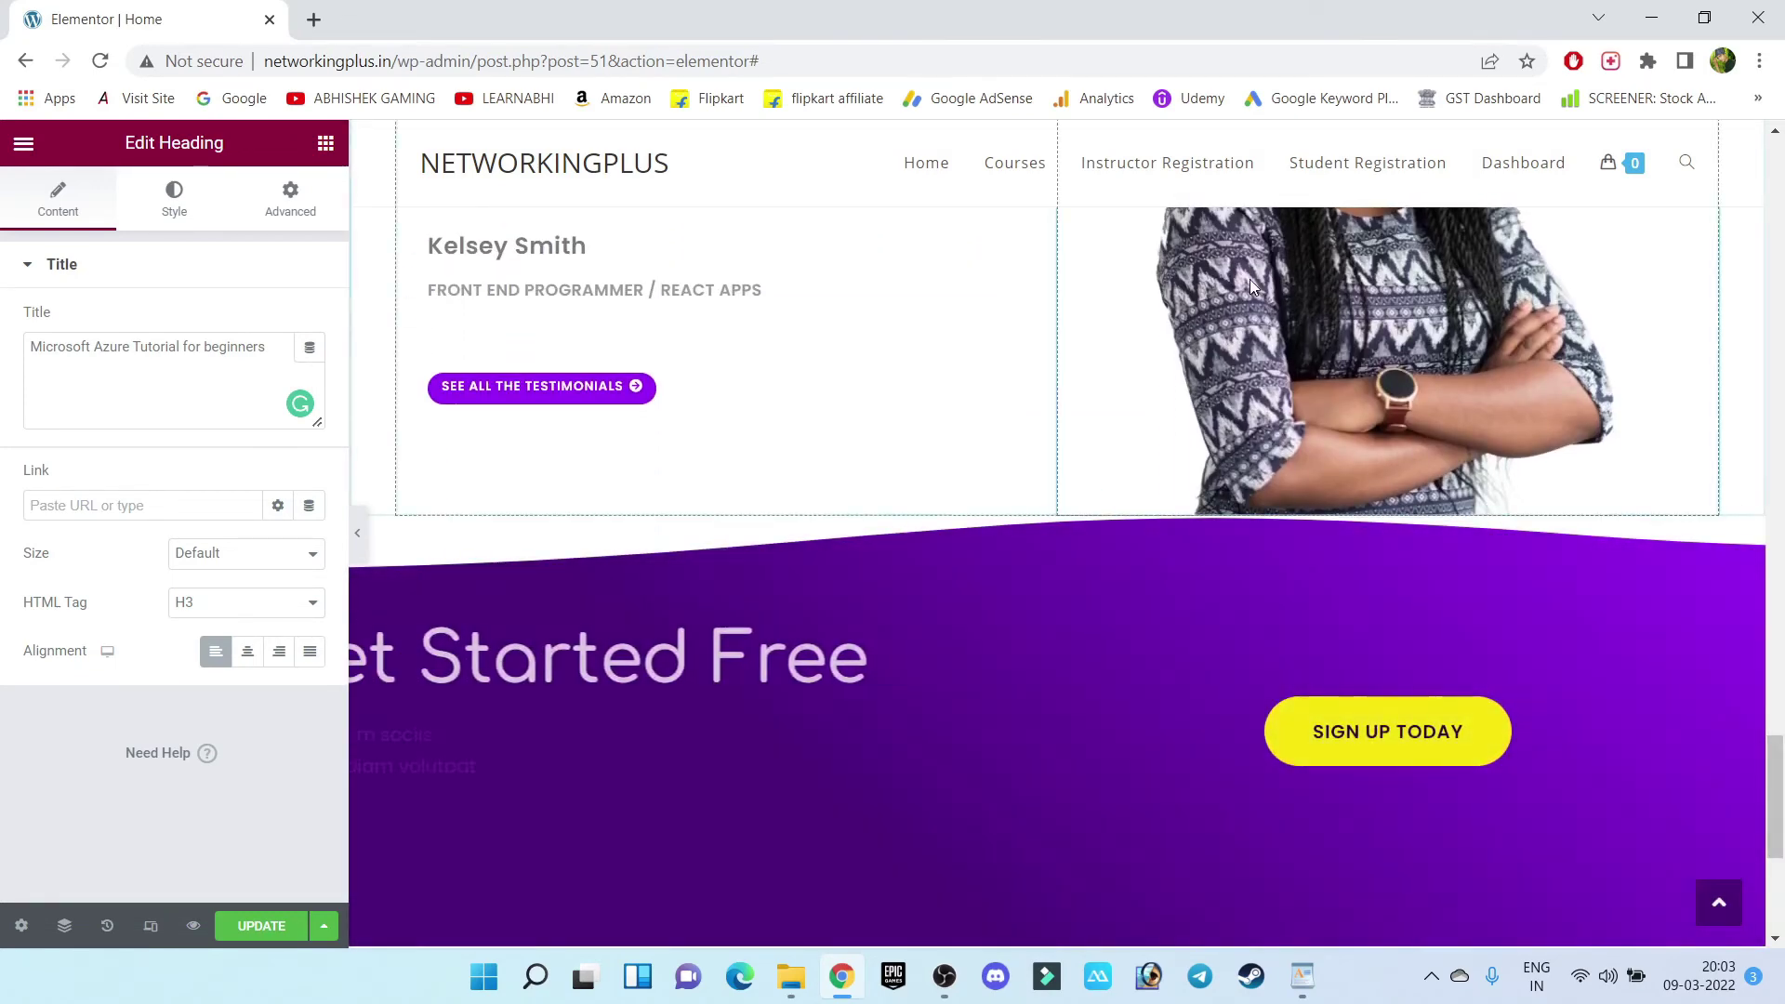
{"action": "scroll", "coordinate": [926, 376], "scroll_direction": "down", "scroll_amount": 2}
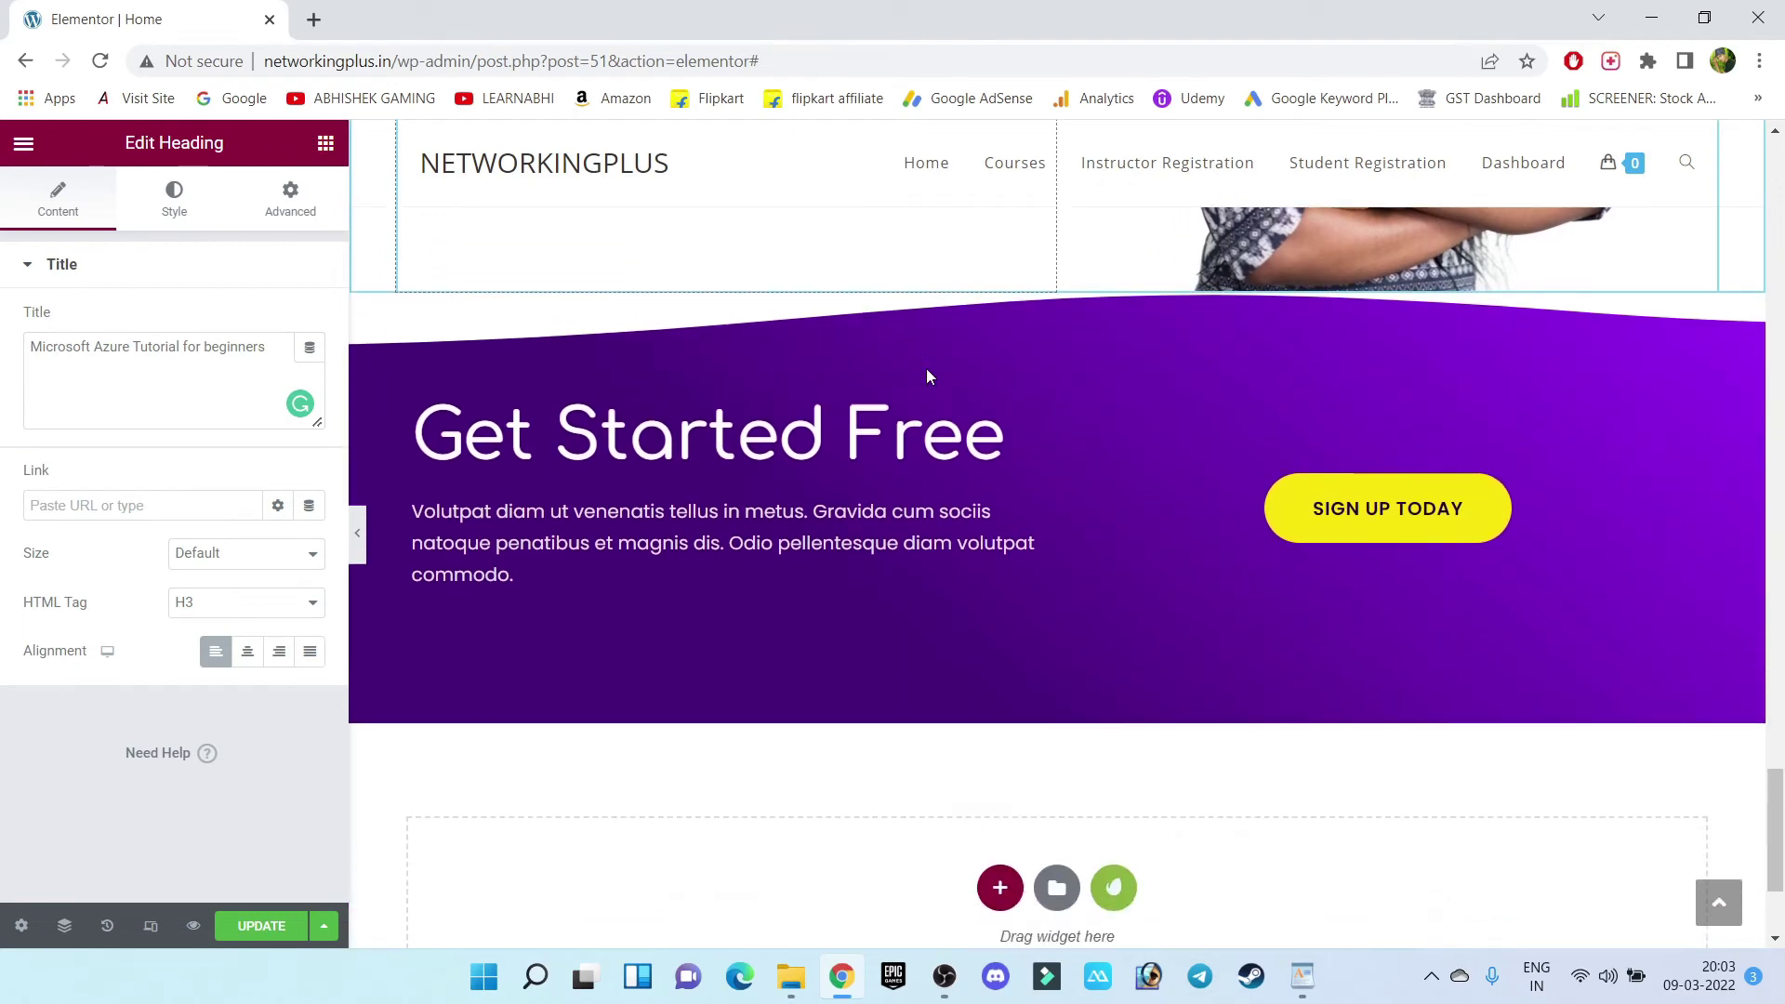
- Replace the Get Started Free placeholder paragraph with the sign-up offer text from the notes
{"action": "left_click", "coordinate": [515, 566]}
{"action": "left_click_drag", "start_coordinate": [129, 565], "coordinate": [5, 435]}
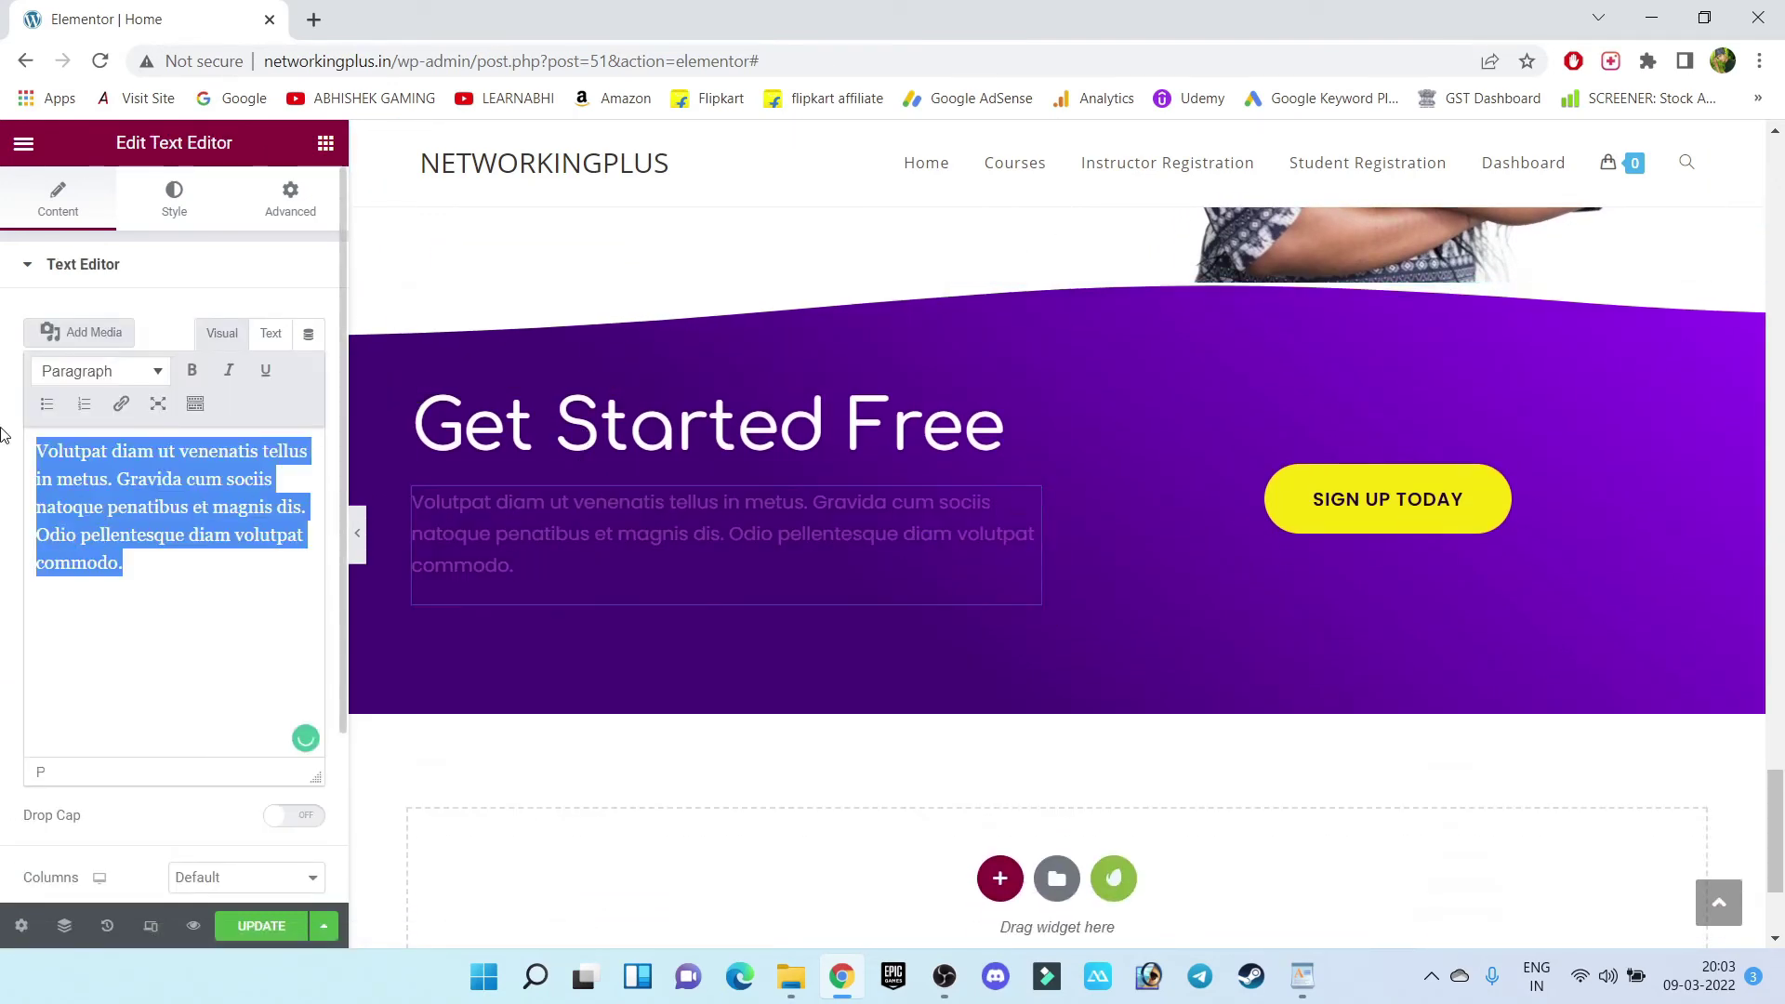
{"action": "key", "text": "BackSpace"}
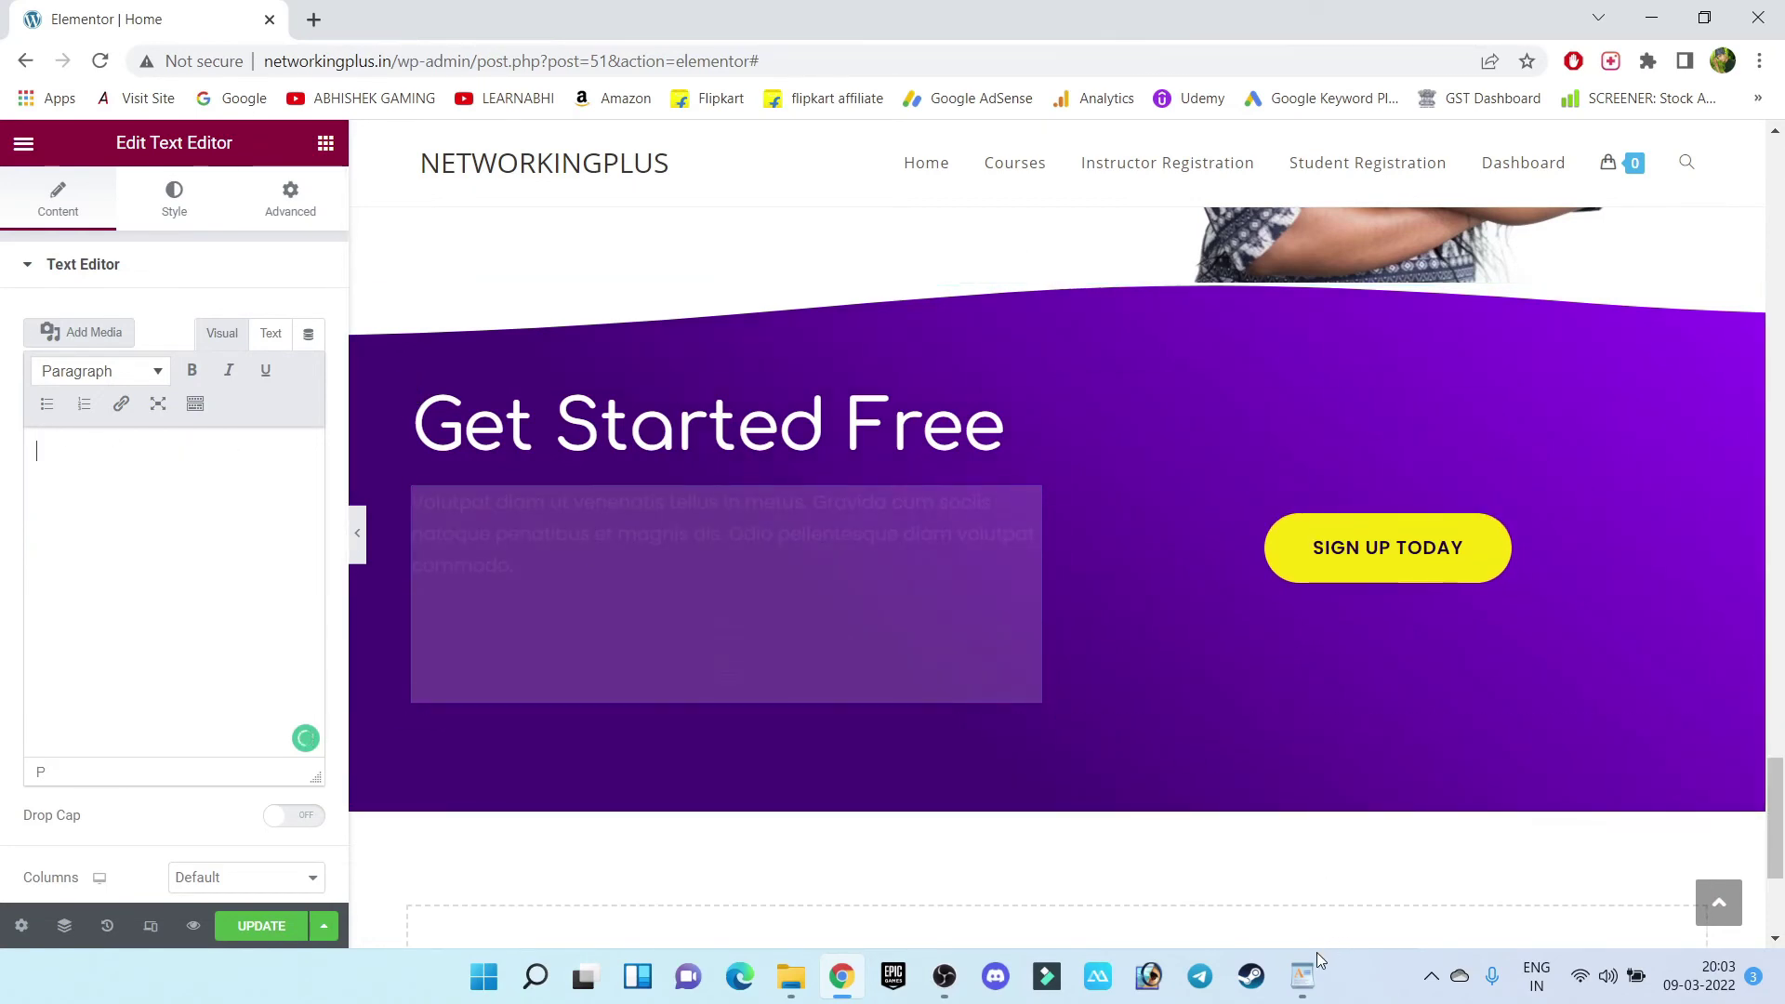
{"action": "left_click", "coordinate": [1303, 976]}
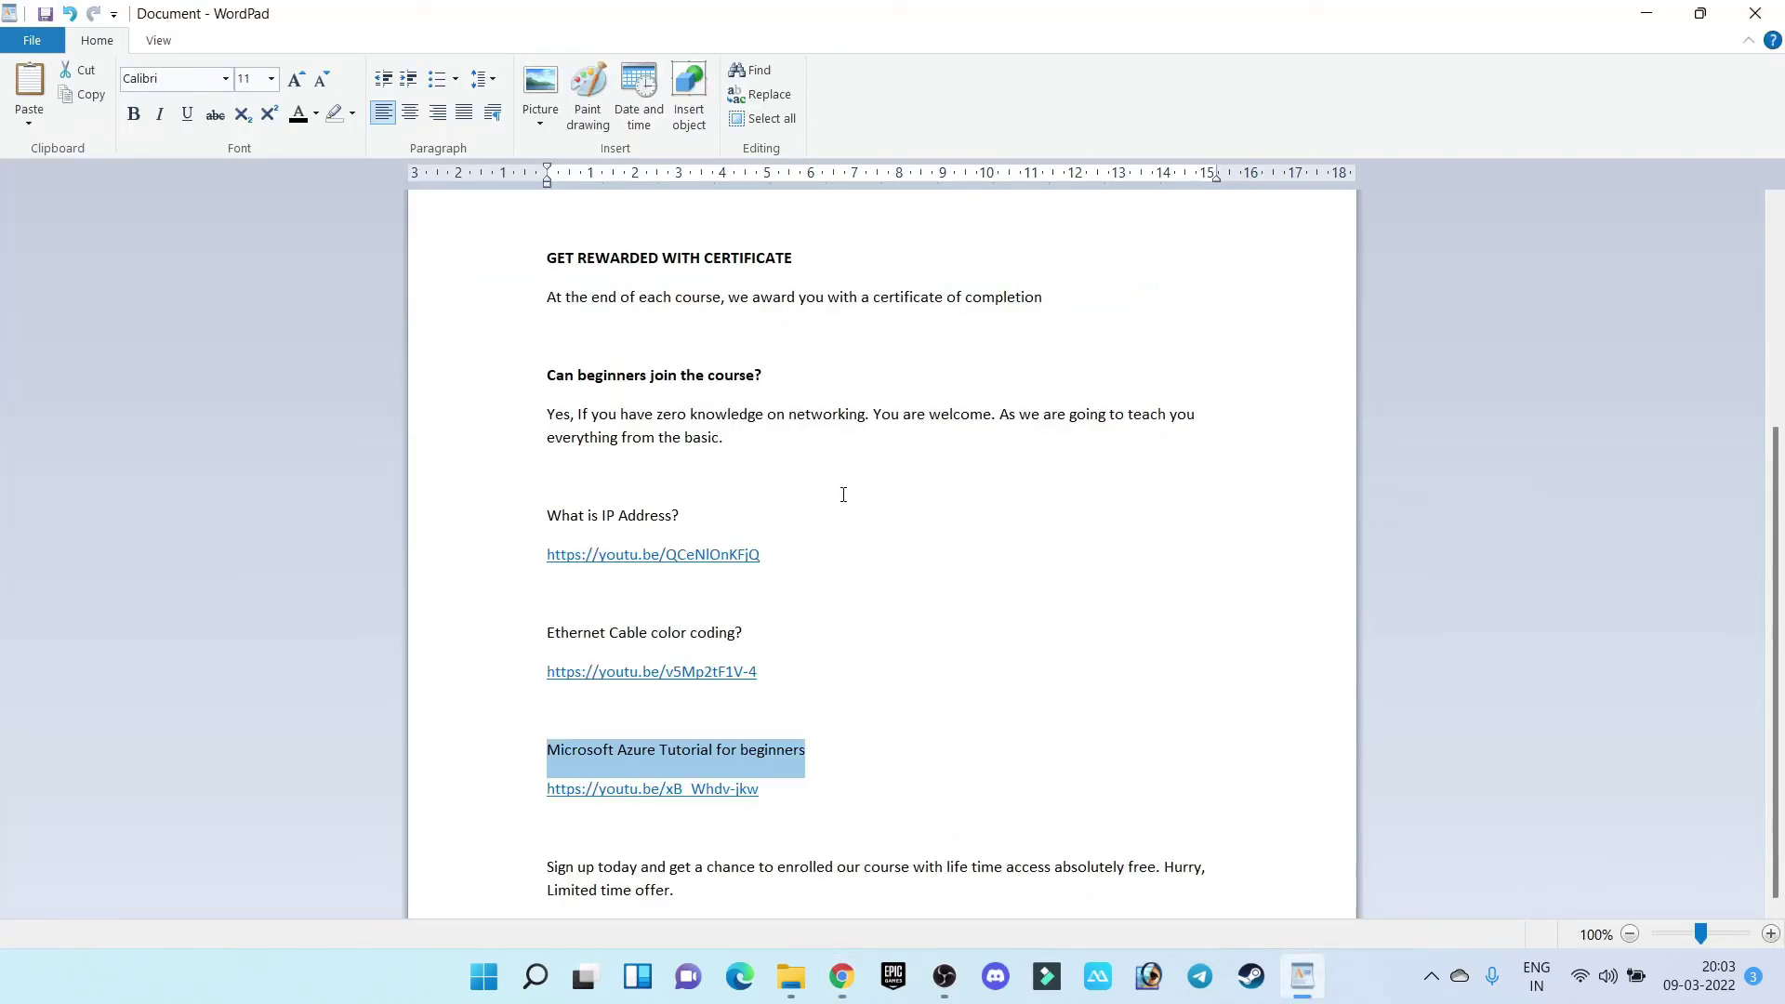
{"action": "left_click_drag", "start_coordinate": [706, 905], "coordinate": [511, 881]}
{"action": "key", "text": "ctrl+c"}
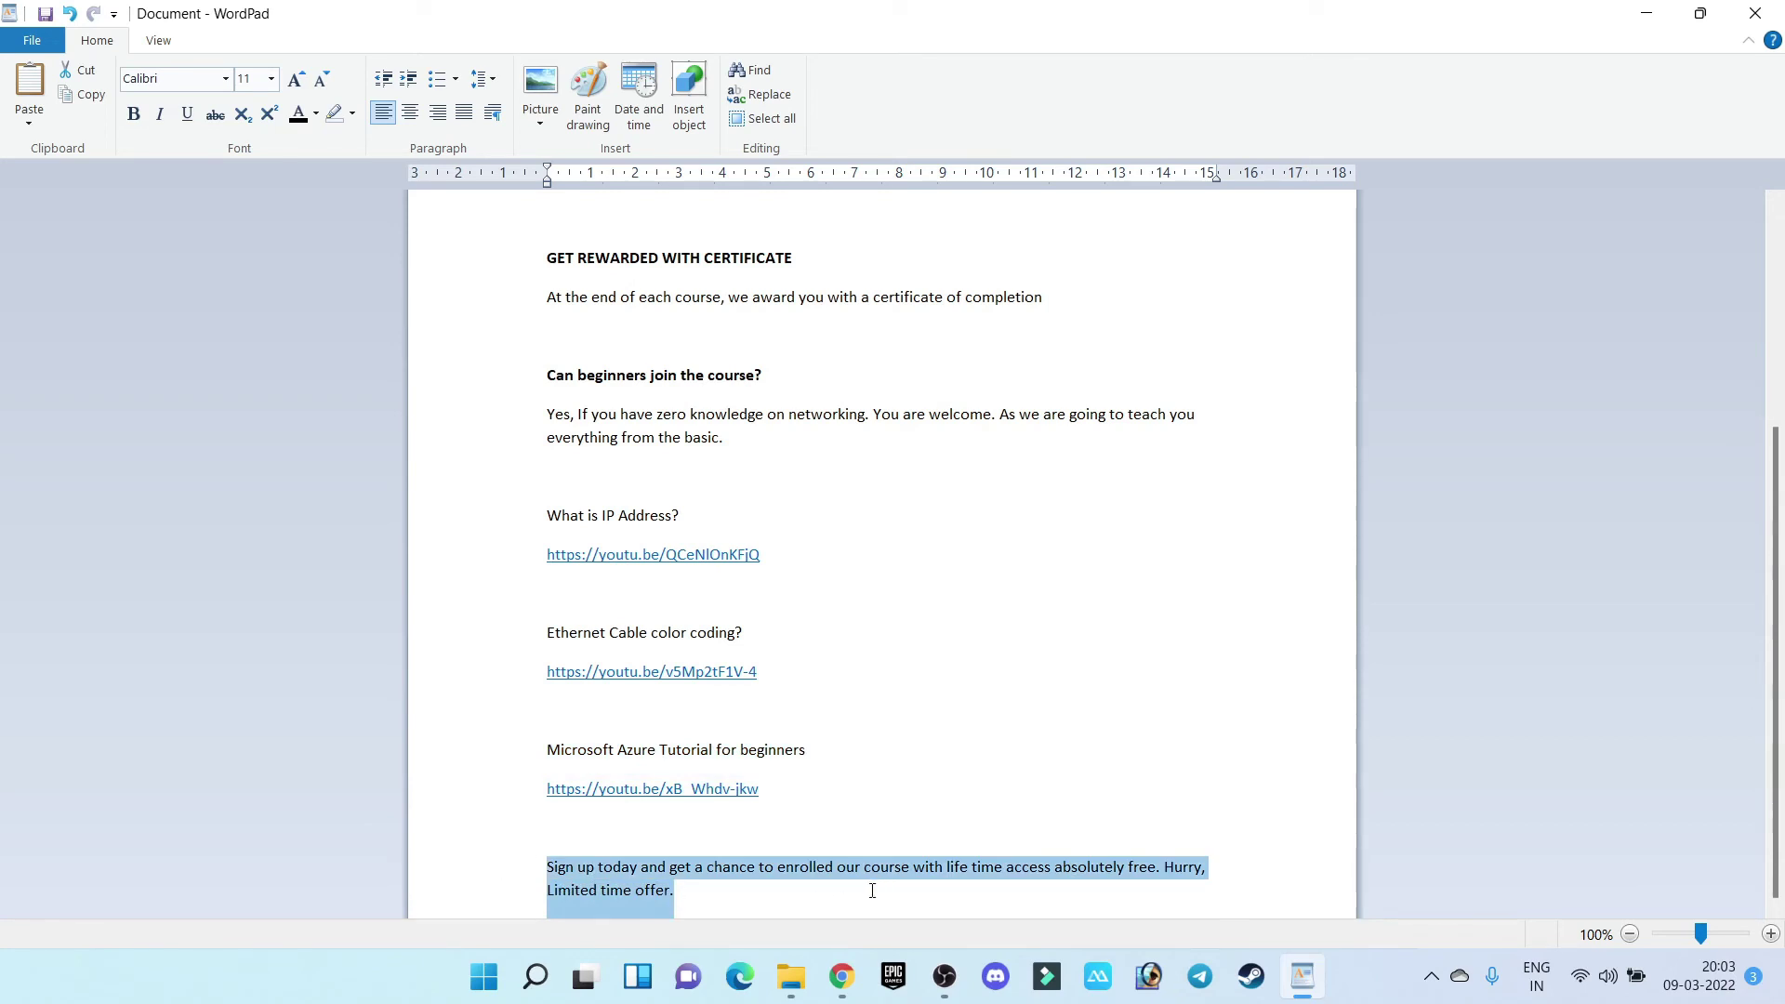
{"action": "left_click", "coordinate": [1650, 13]}
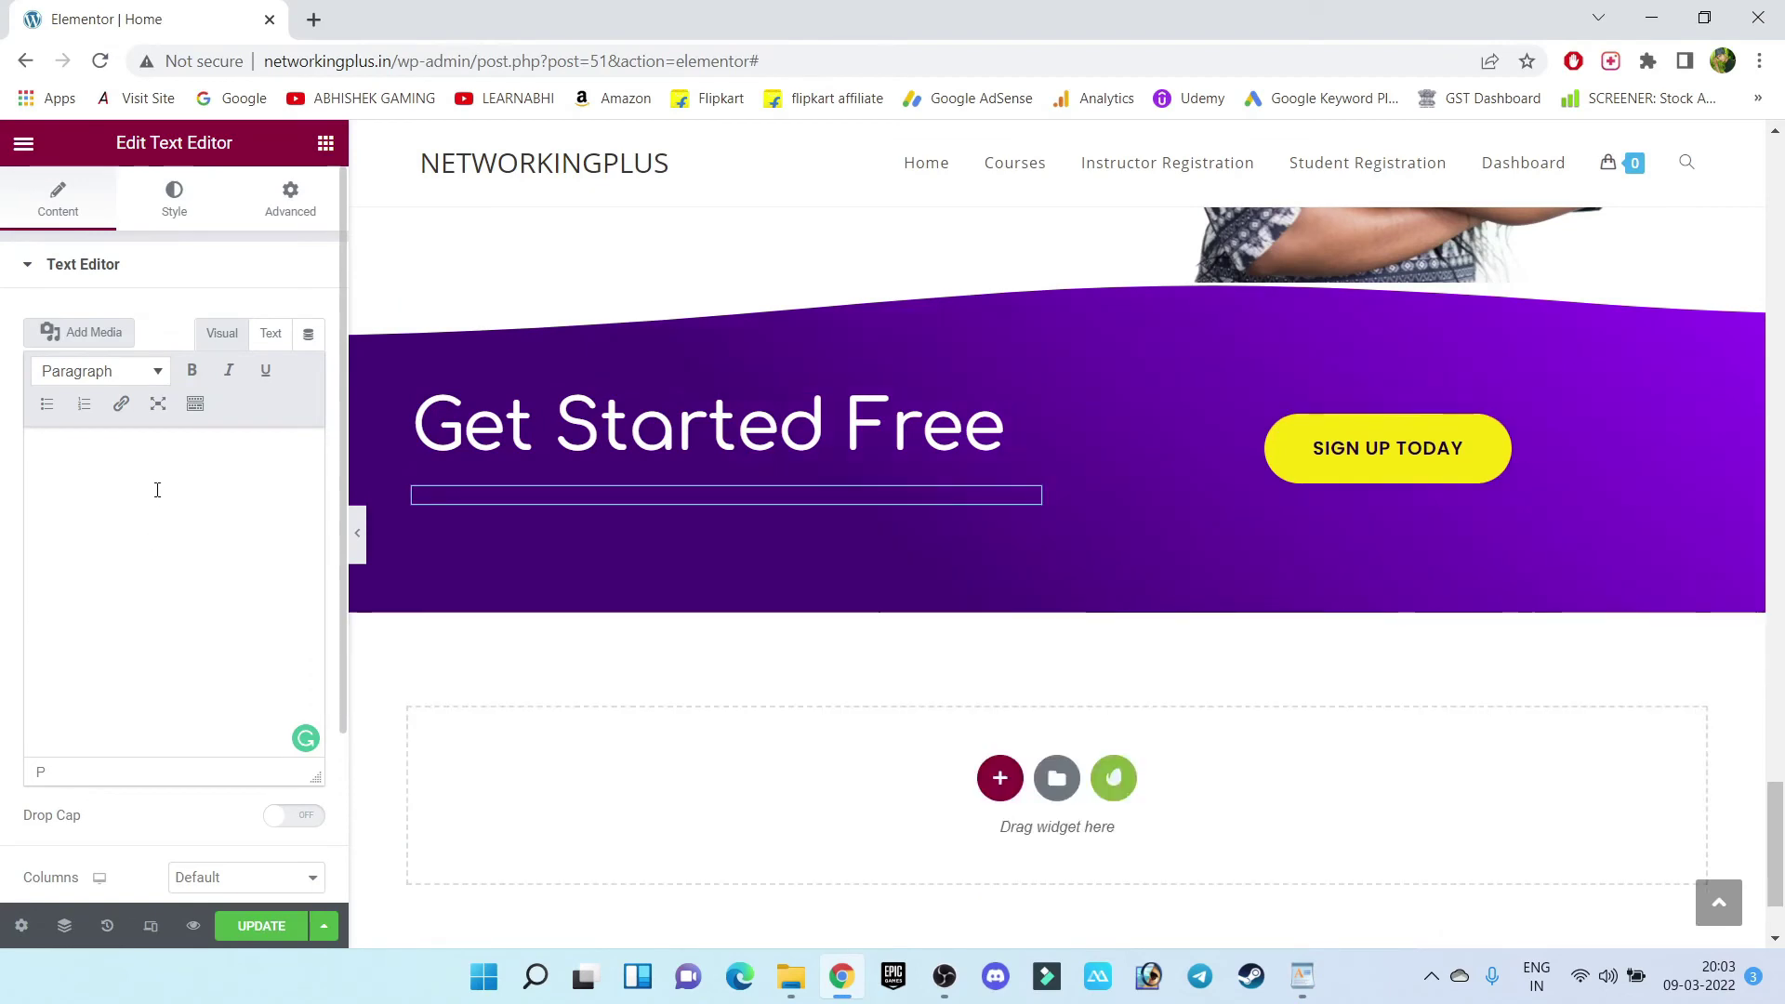
{"action": "key", "text": "ctrl+v"}
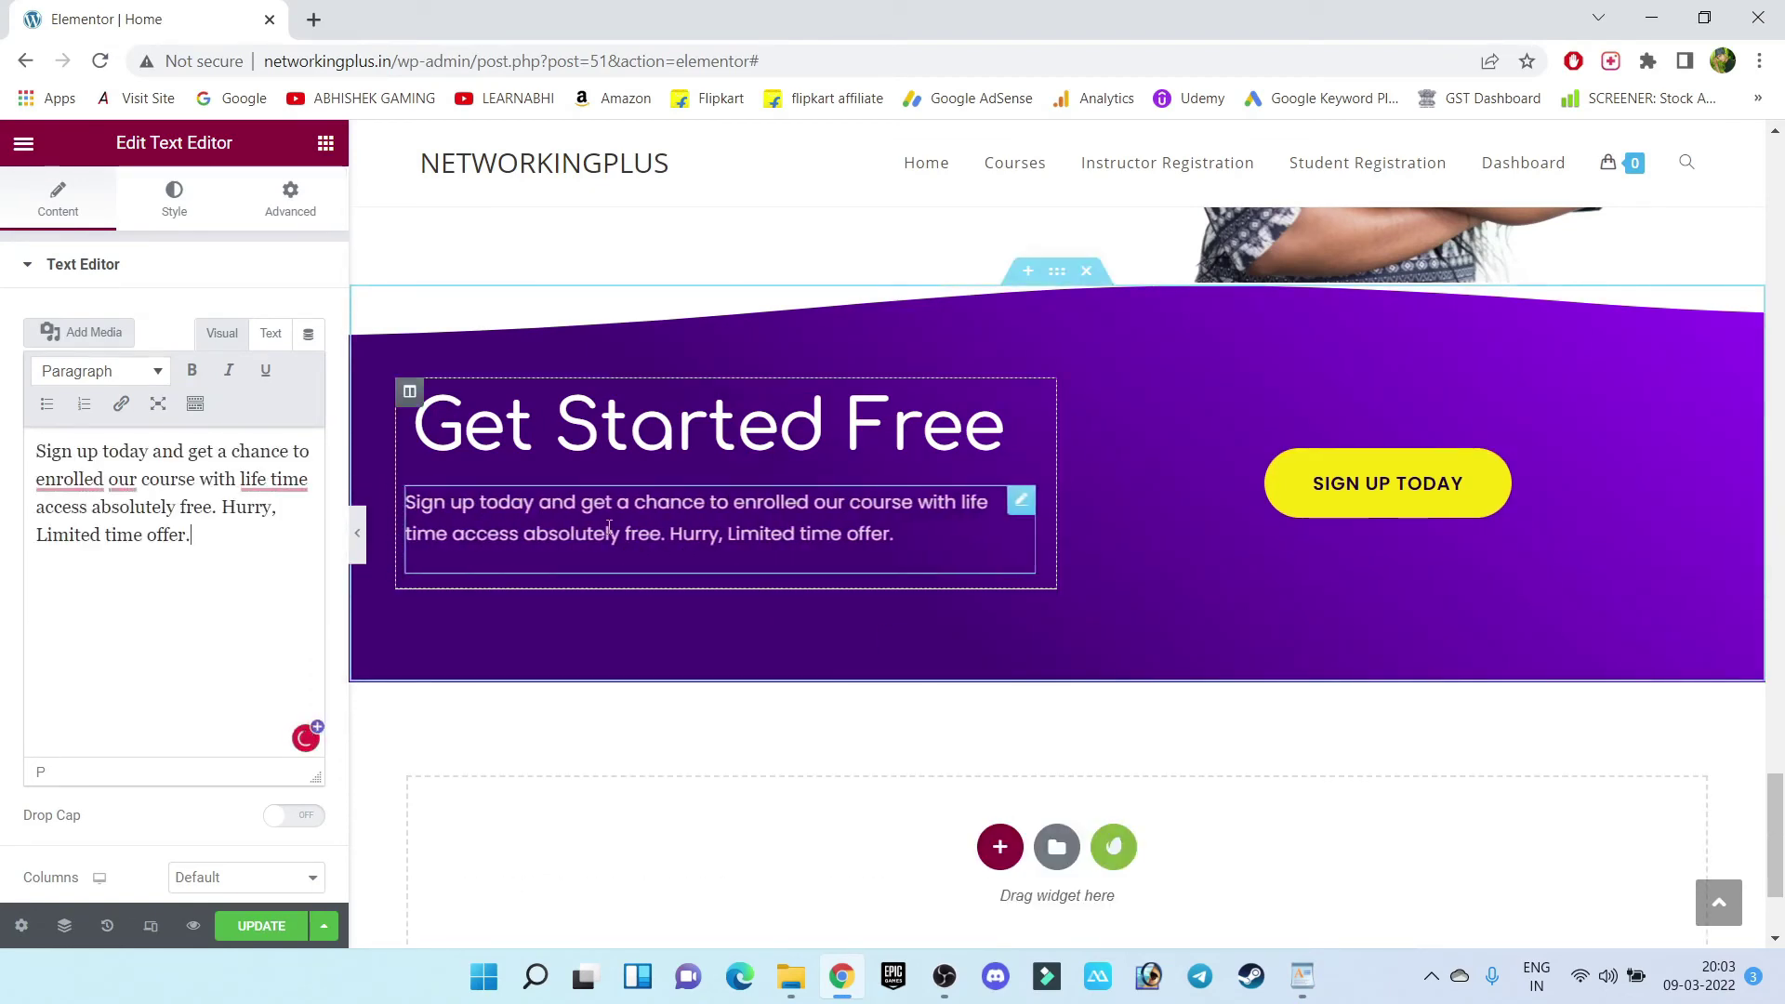
- Replace the Sign Up Today button's # link with the student registration page URL and update the page
{"action": "left_click", "coordinate": [1396, 486]}
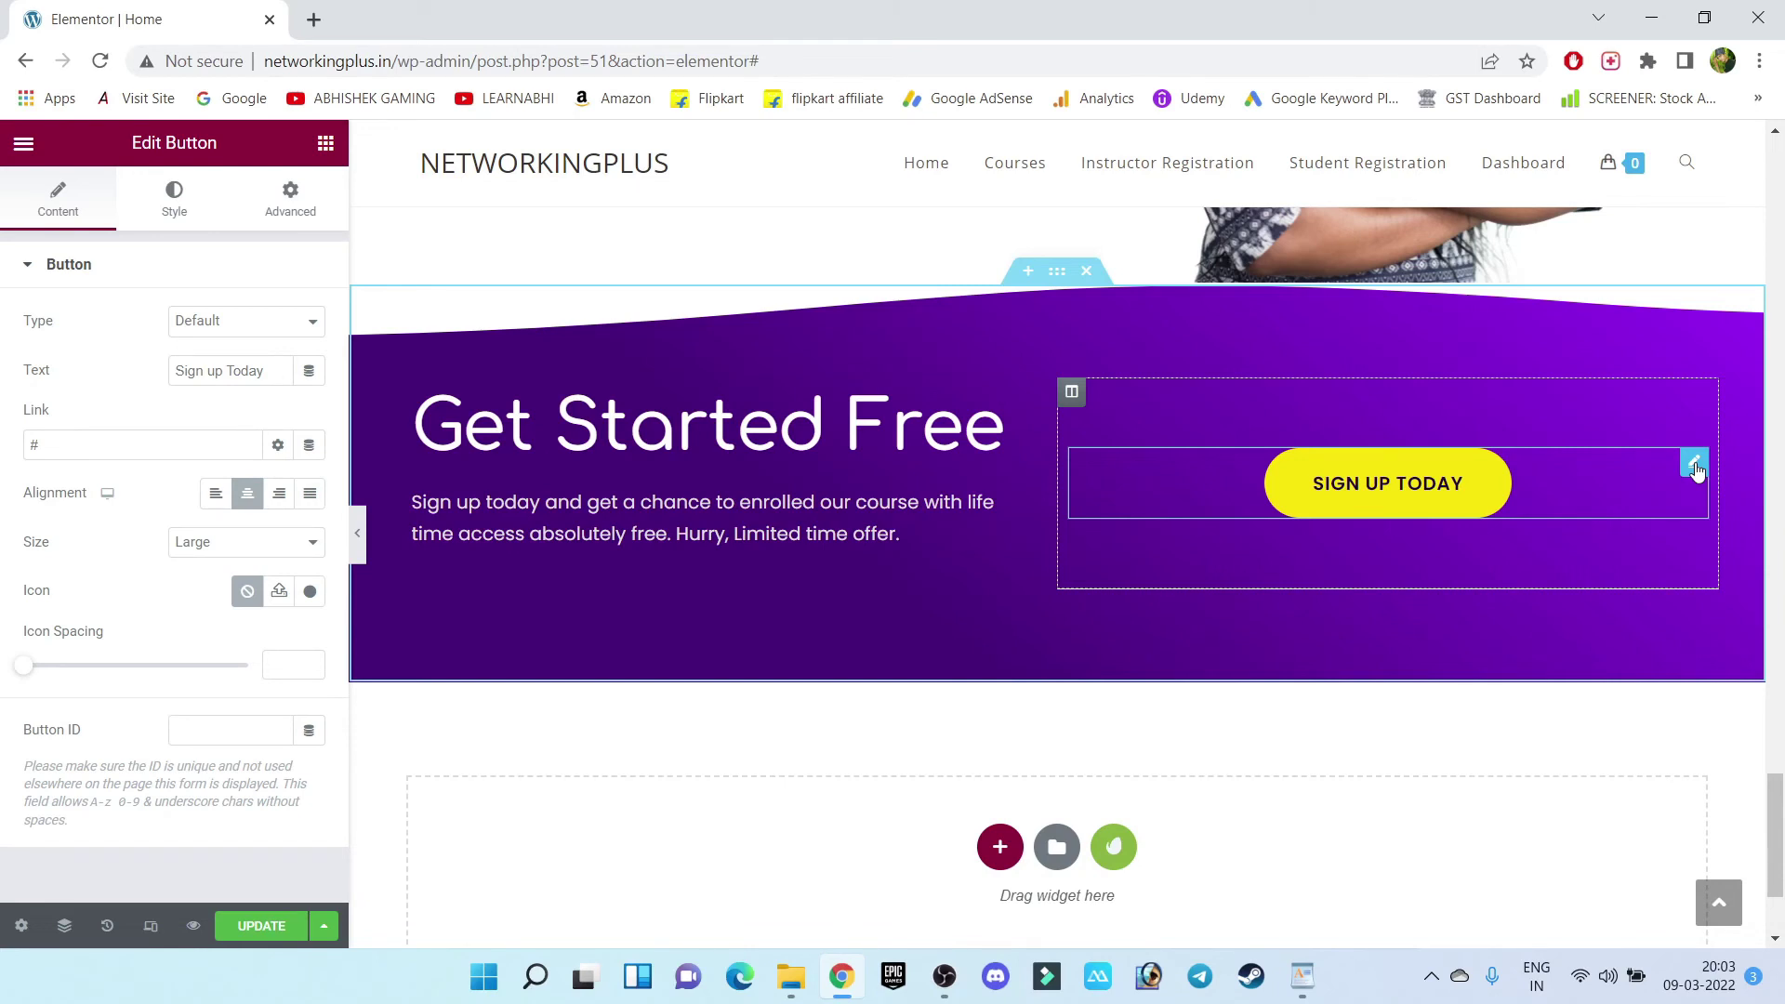
{"action": "left_click_drag", "start_coordinate": [45, 445], "coordinate": [19, 450]}
{"action": "key", "text": "BackSpace"}
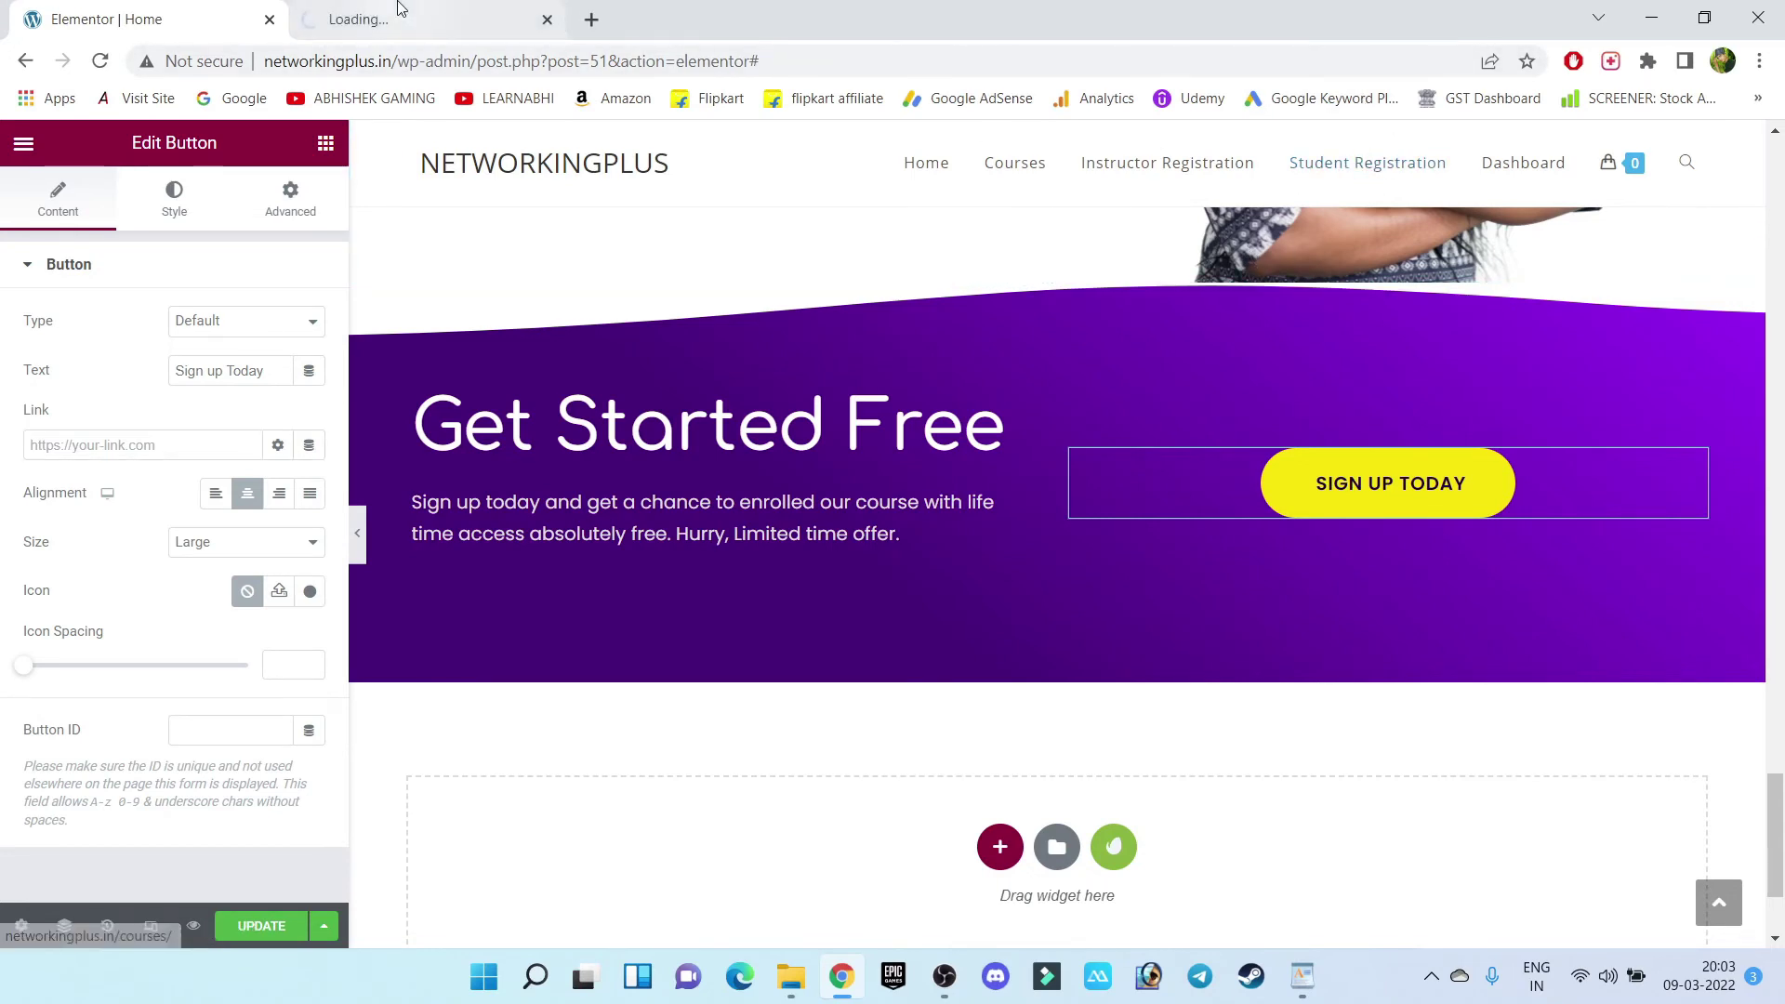
{"action": "left_click", "coordinate": [405, 14]}
{"action": "left_click", "coordinate": [464, 62]}
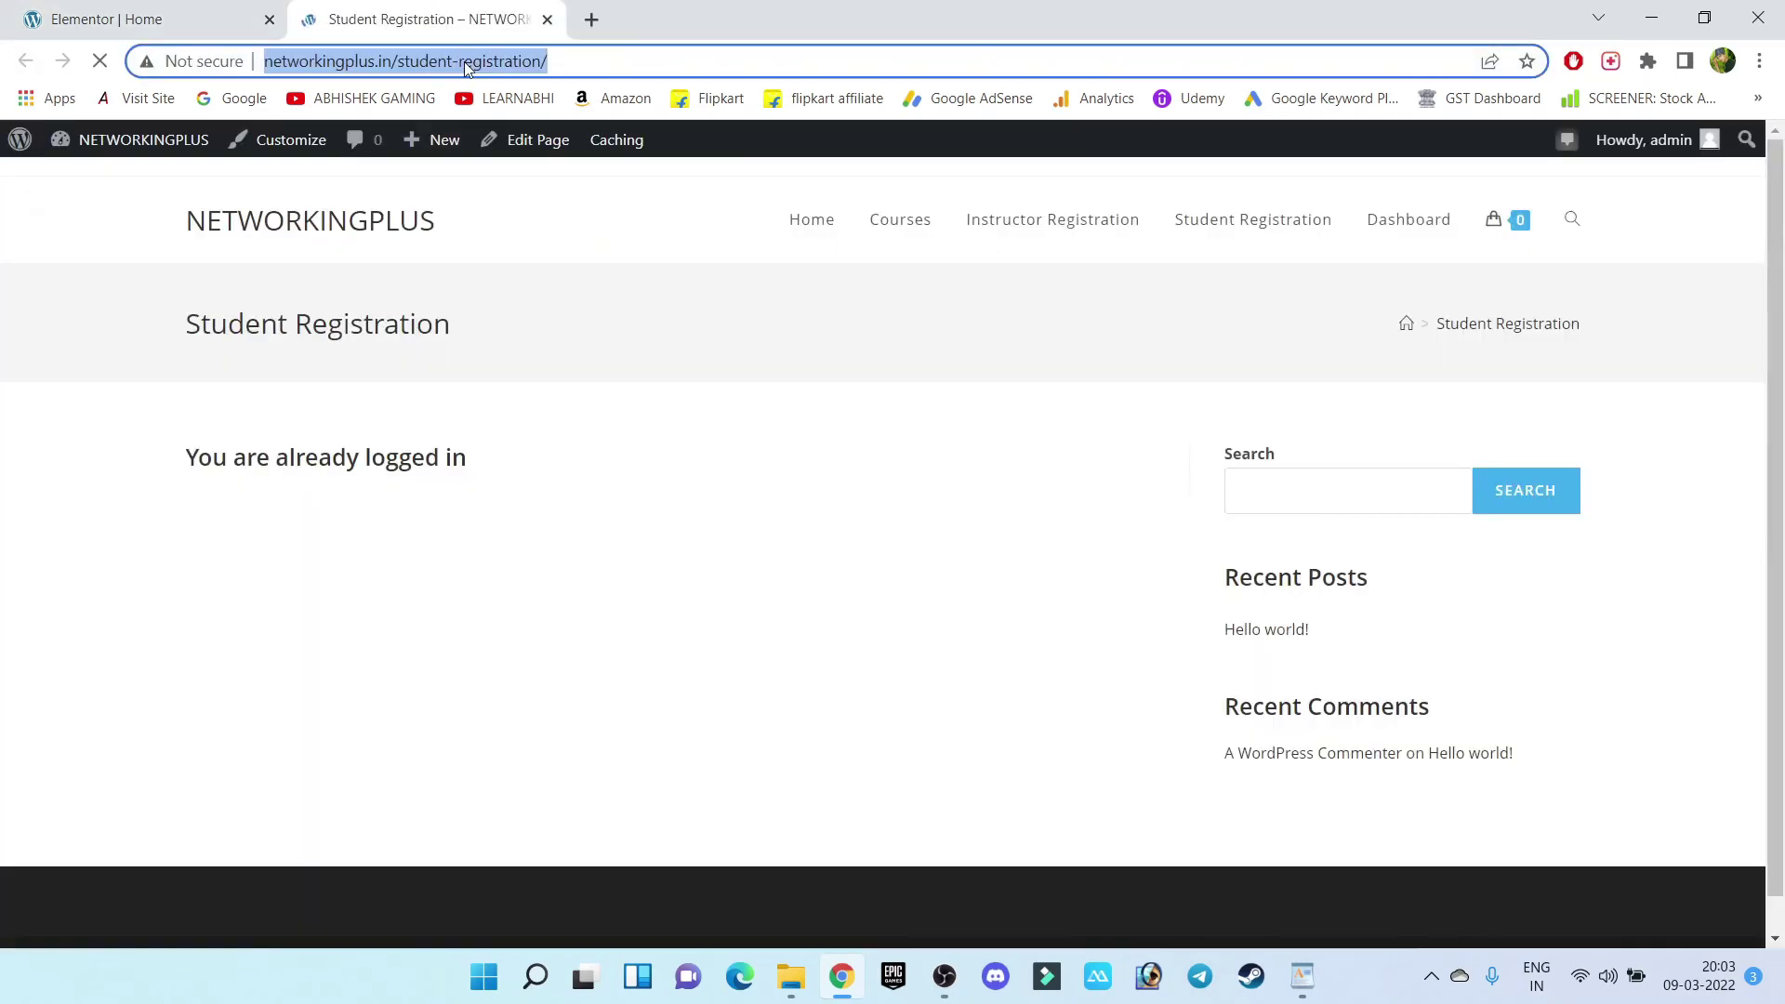
{"action": "left_click", "coordinate": [139, 19]}
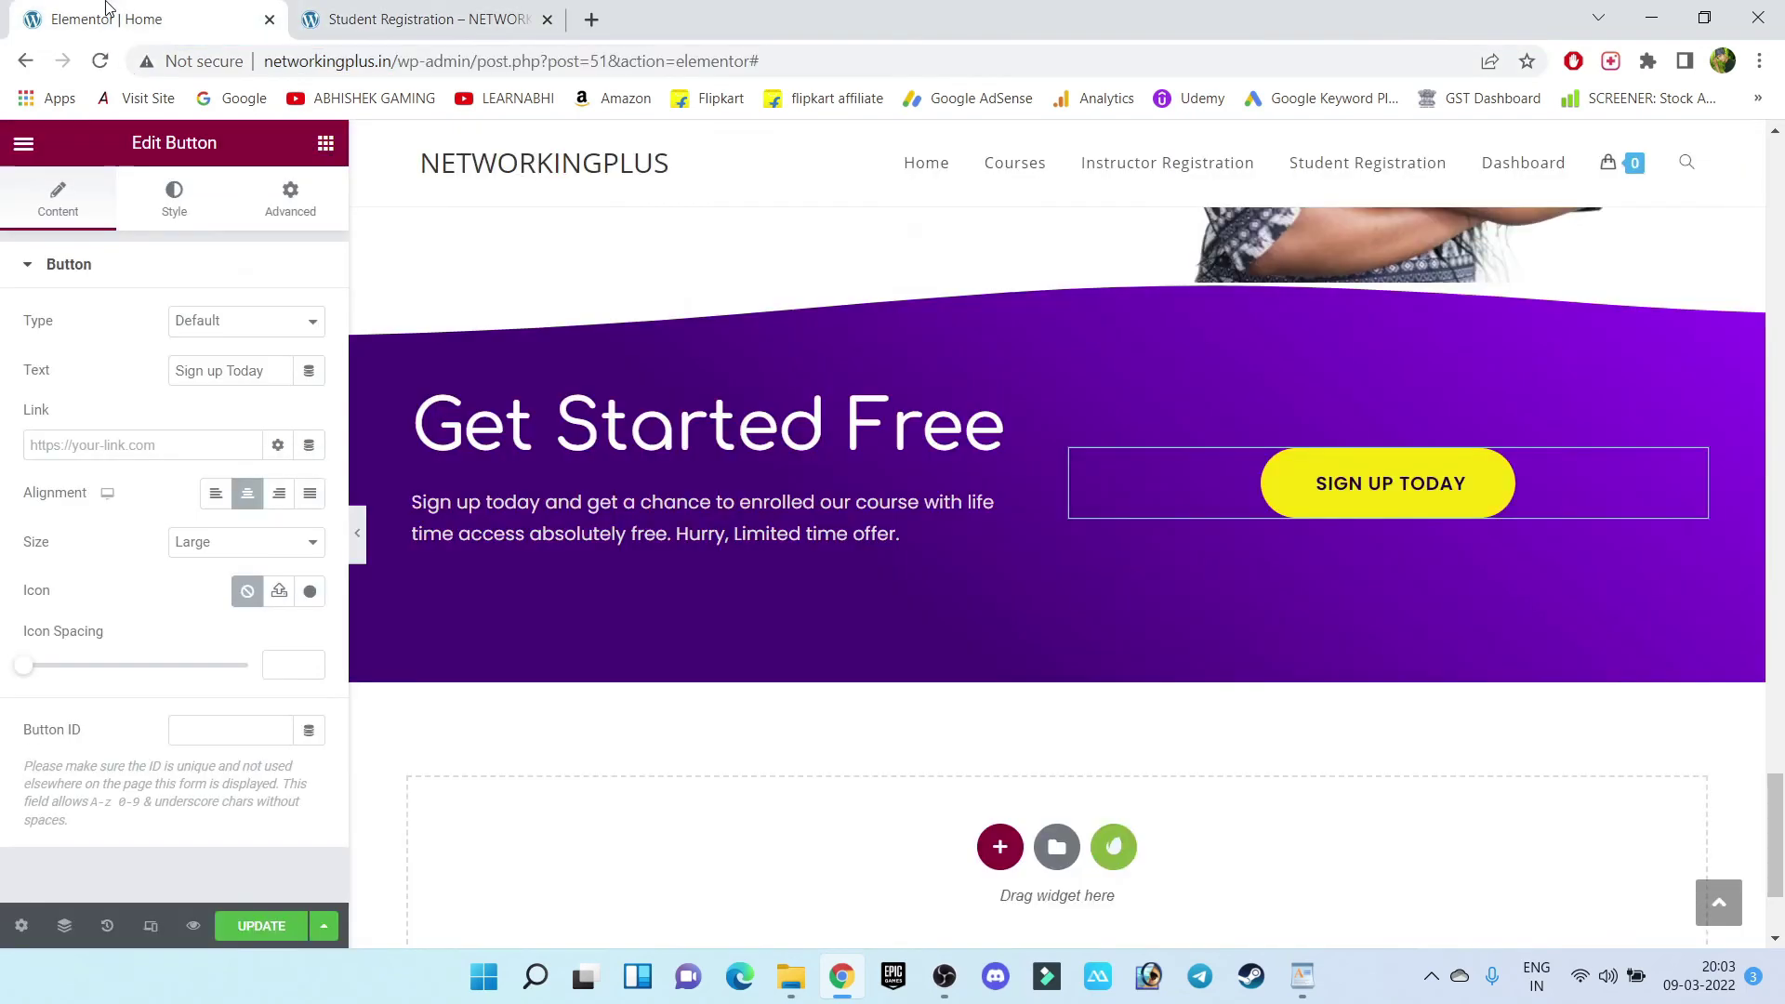
{"action": "left_click", "coordinate": [115, 448]}
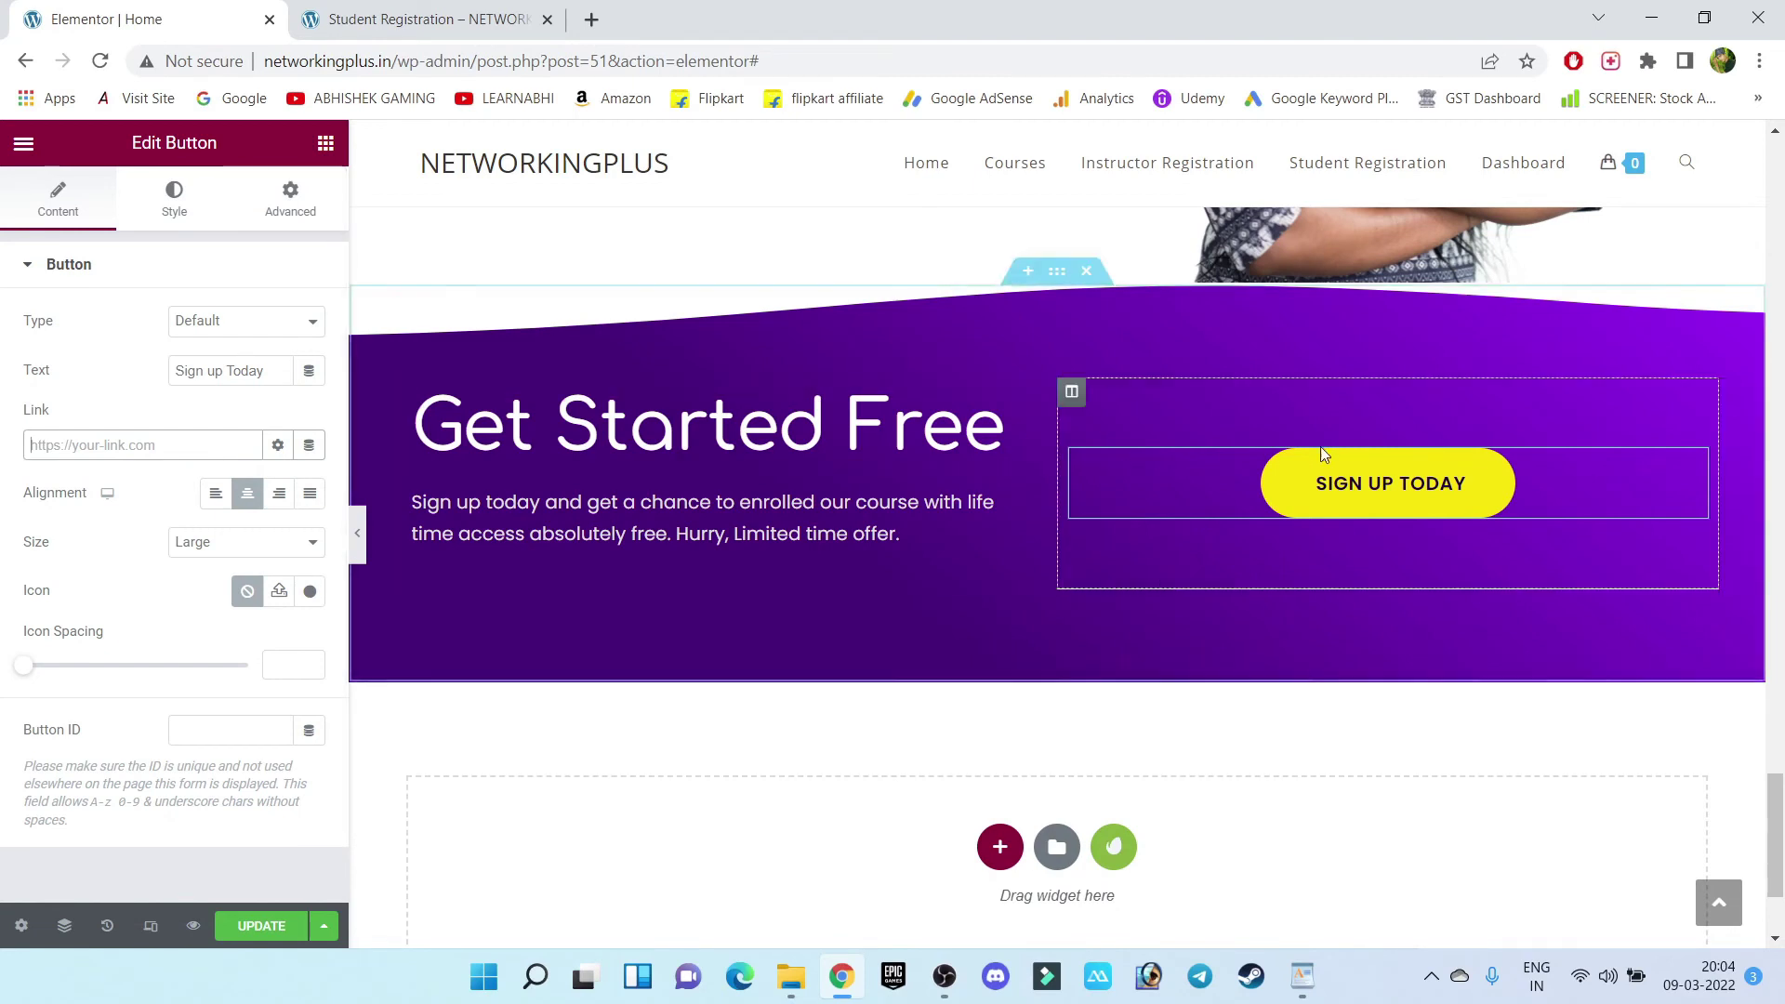
{"action": "left_click", "coordinate": [91, 434]}
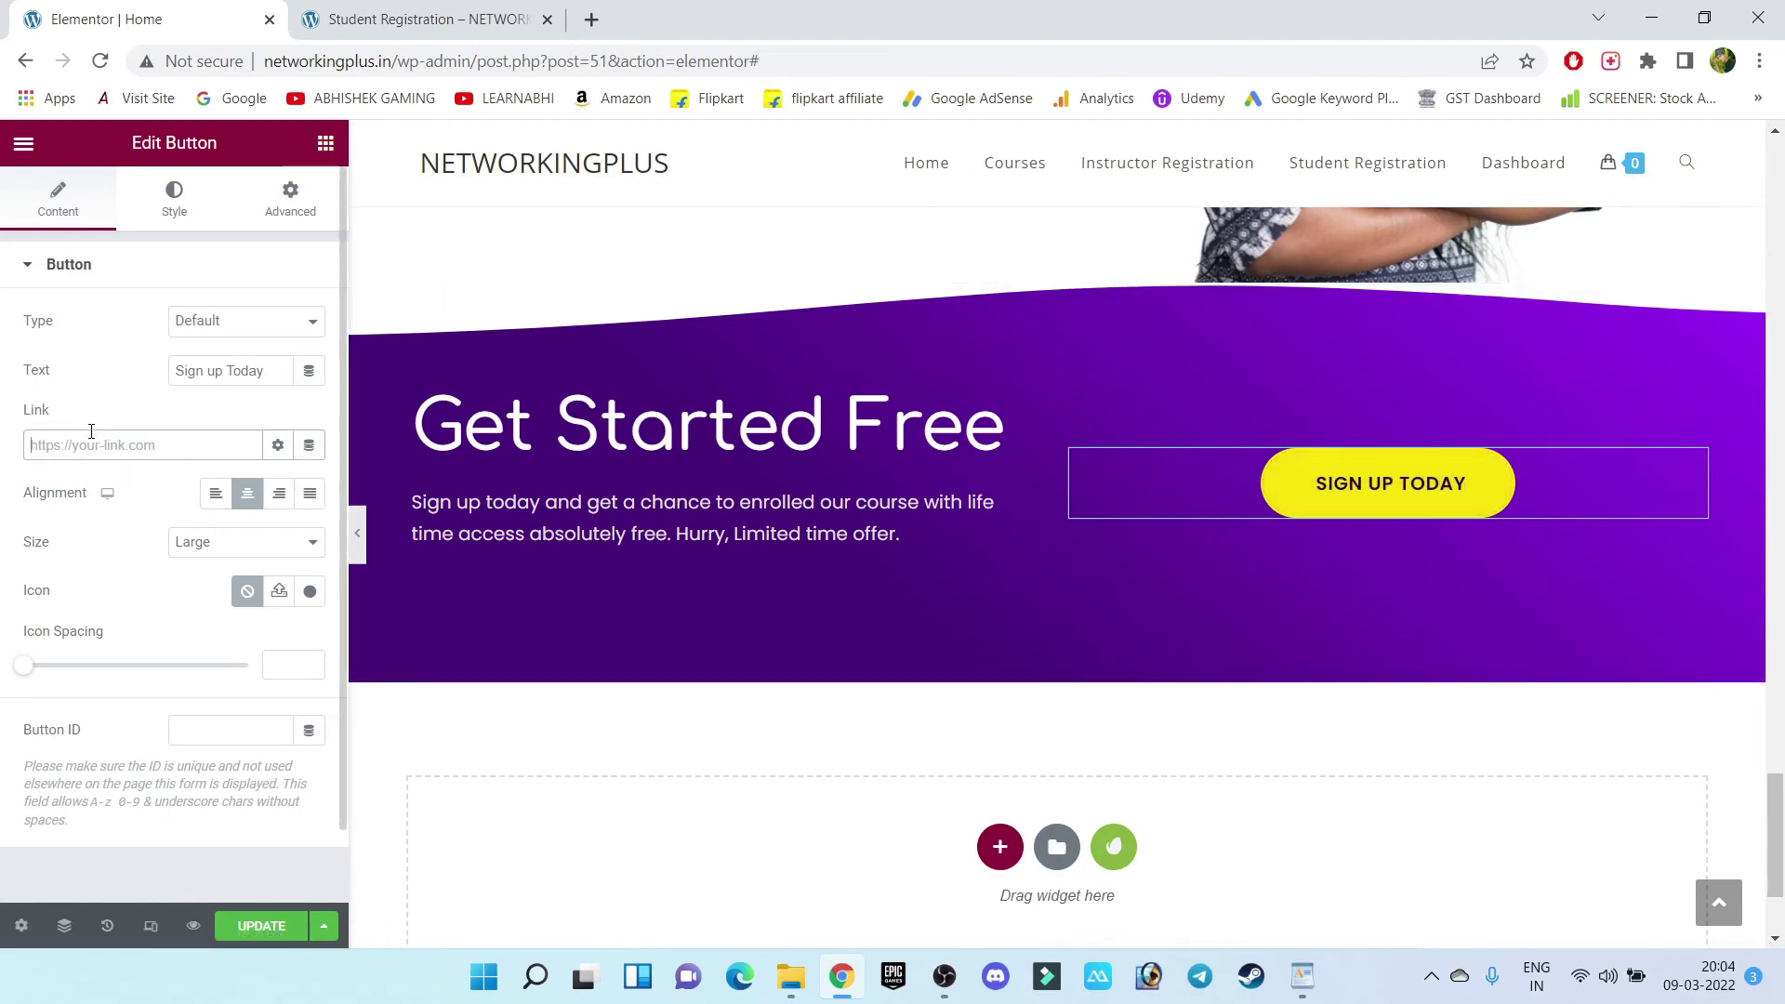
{"action": "key", "text": "ctrl+v"}
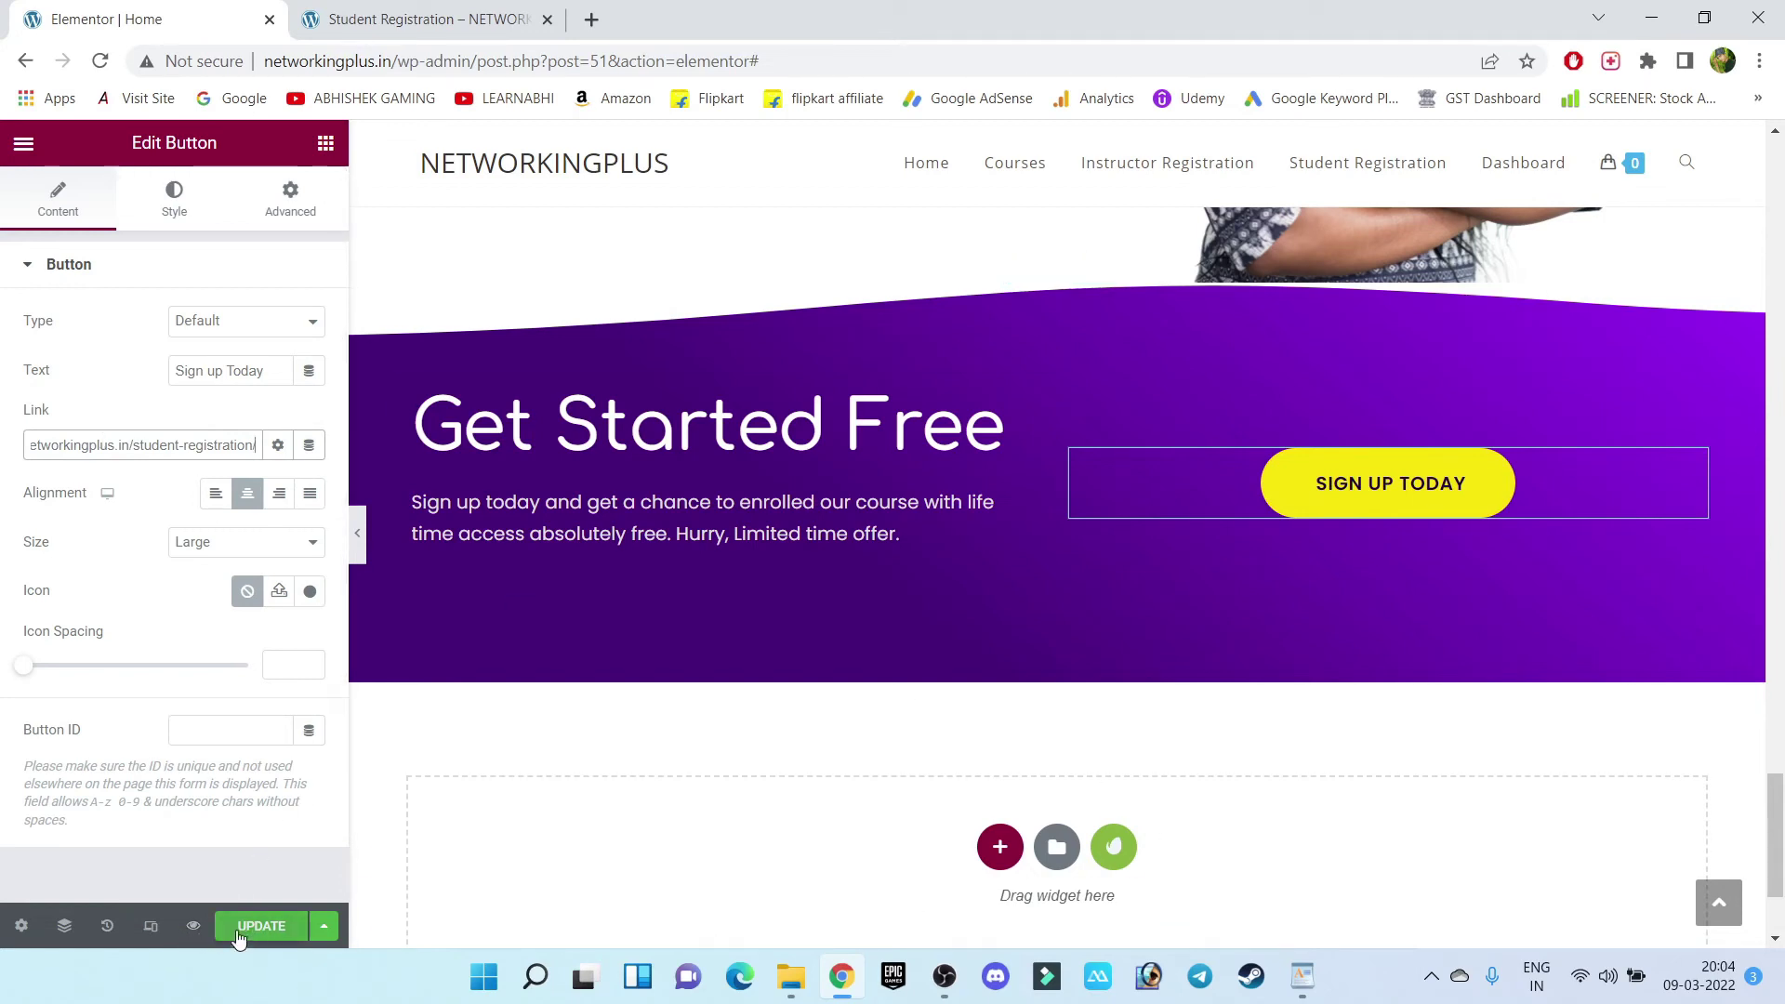
{"action": "left_click", "coordinate": [191, 929]}
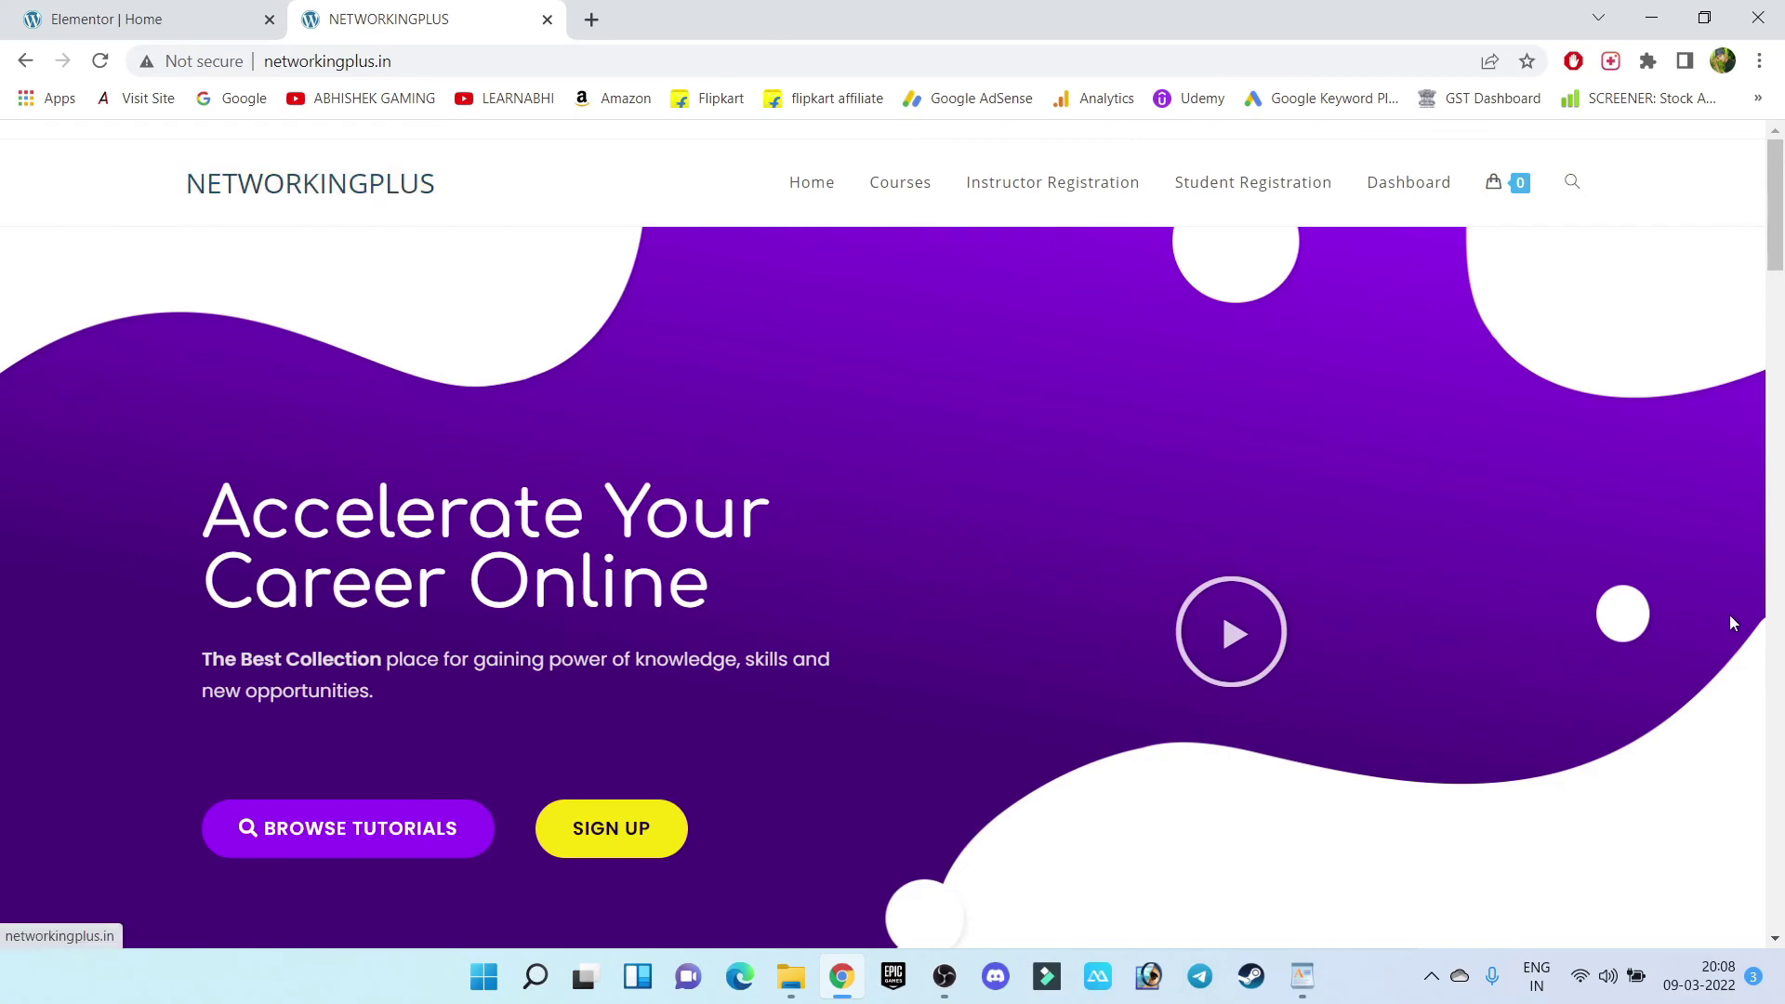
- On the live homepage, test the intro video and the SIGN UP and BROWSE TUTORIALS links
{"action": "left_click", "coordinate": [1235, 624]}
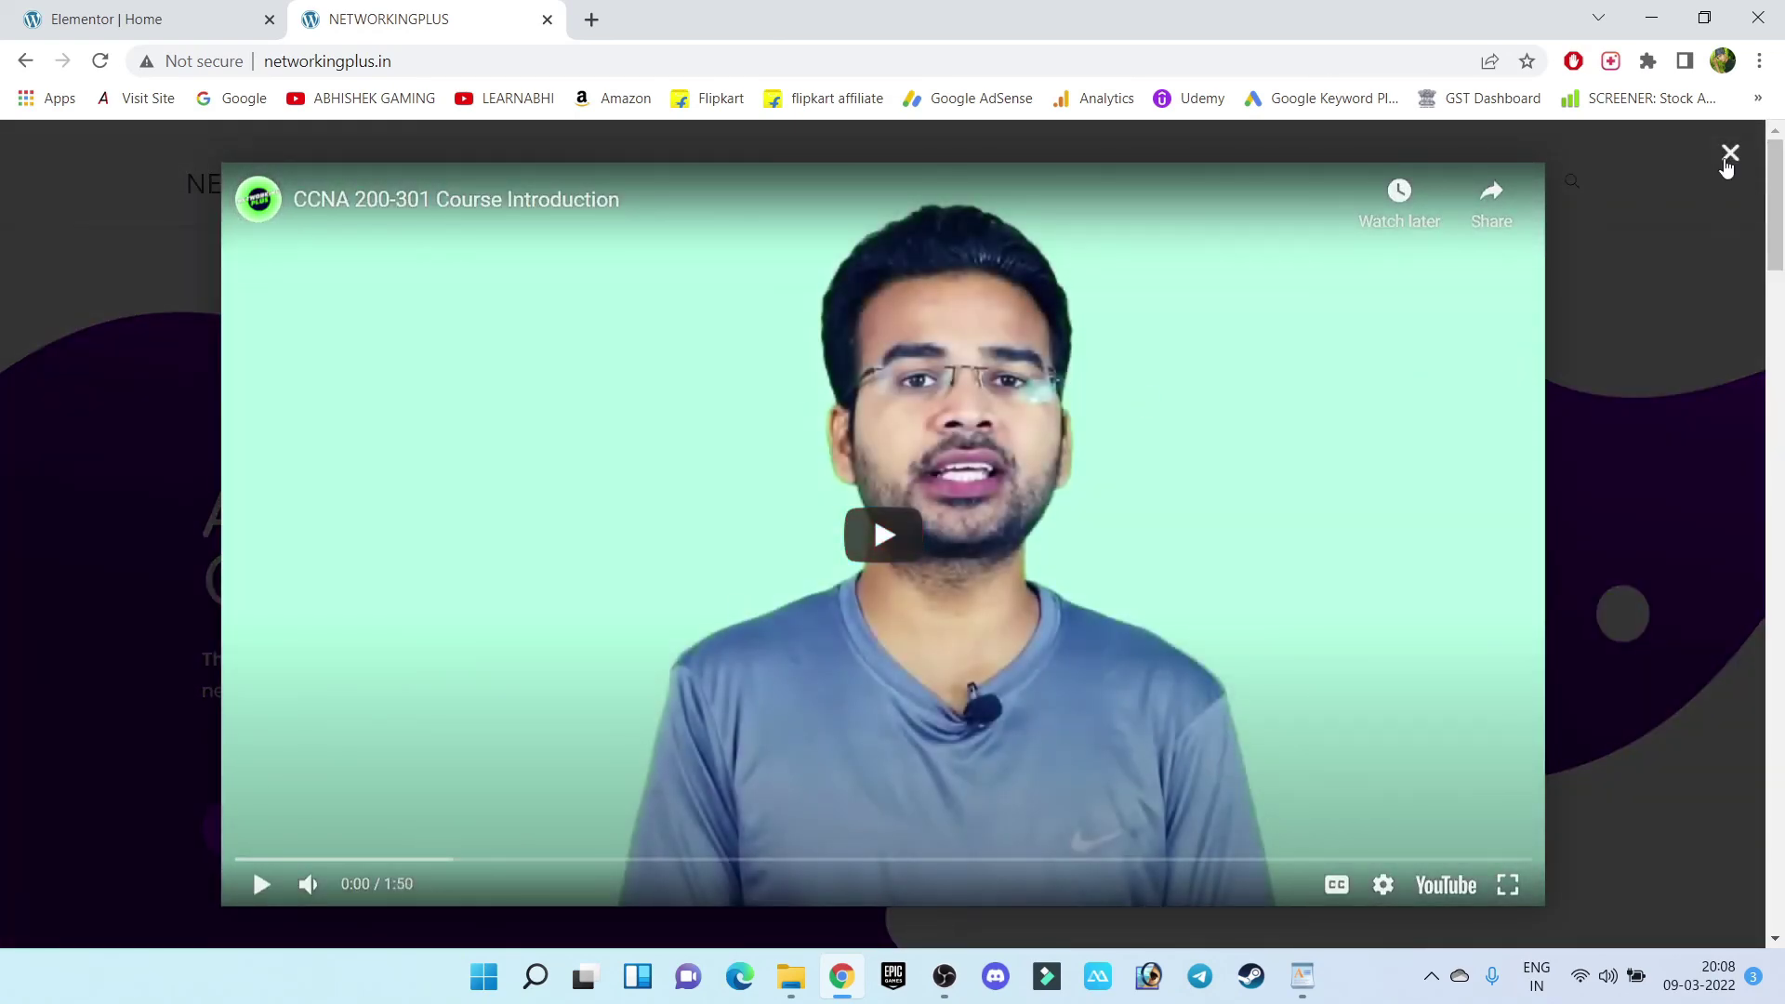
{"action": "left_click", "coordinate": [1729, 154]}
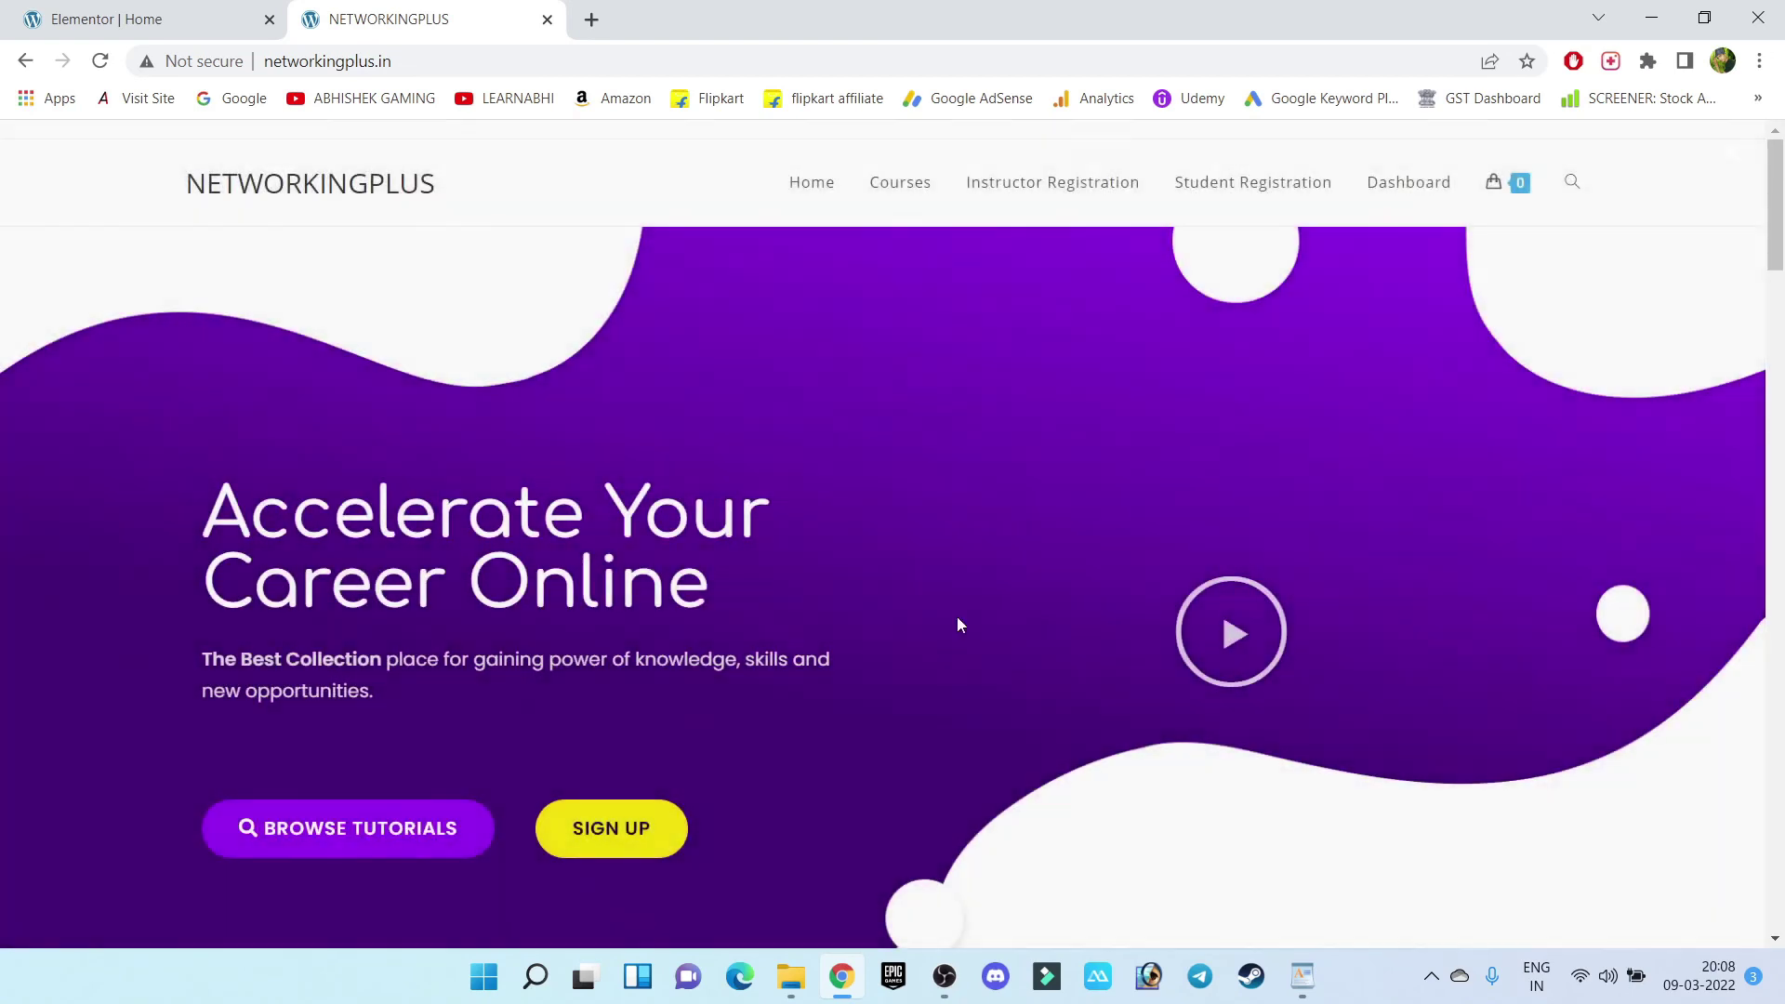
{"action": "left_click", "coordinate": [632, 840]}
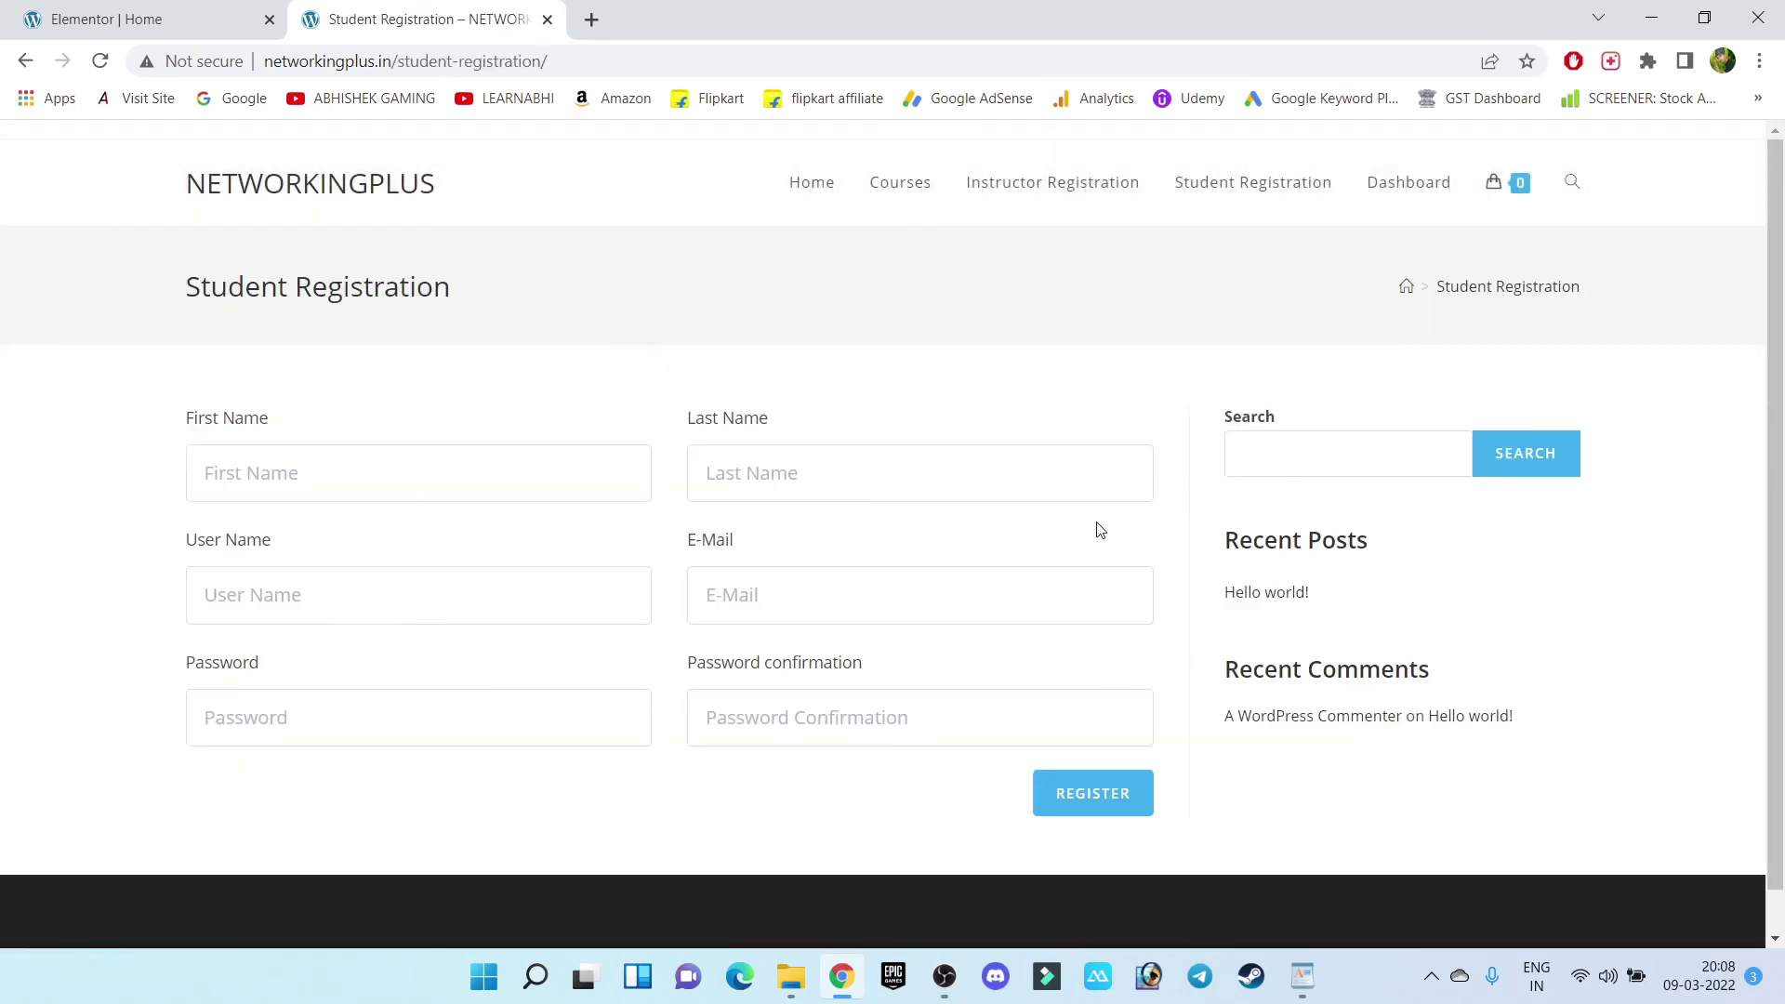
{"action": "left_click", "coordinate": [295, 208]}
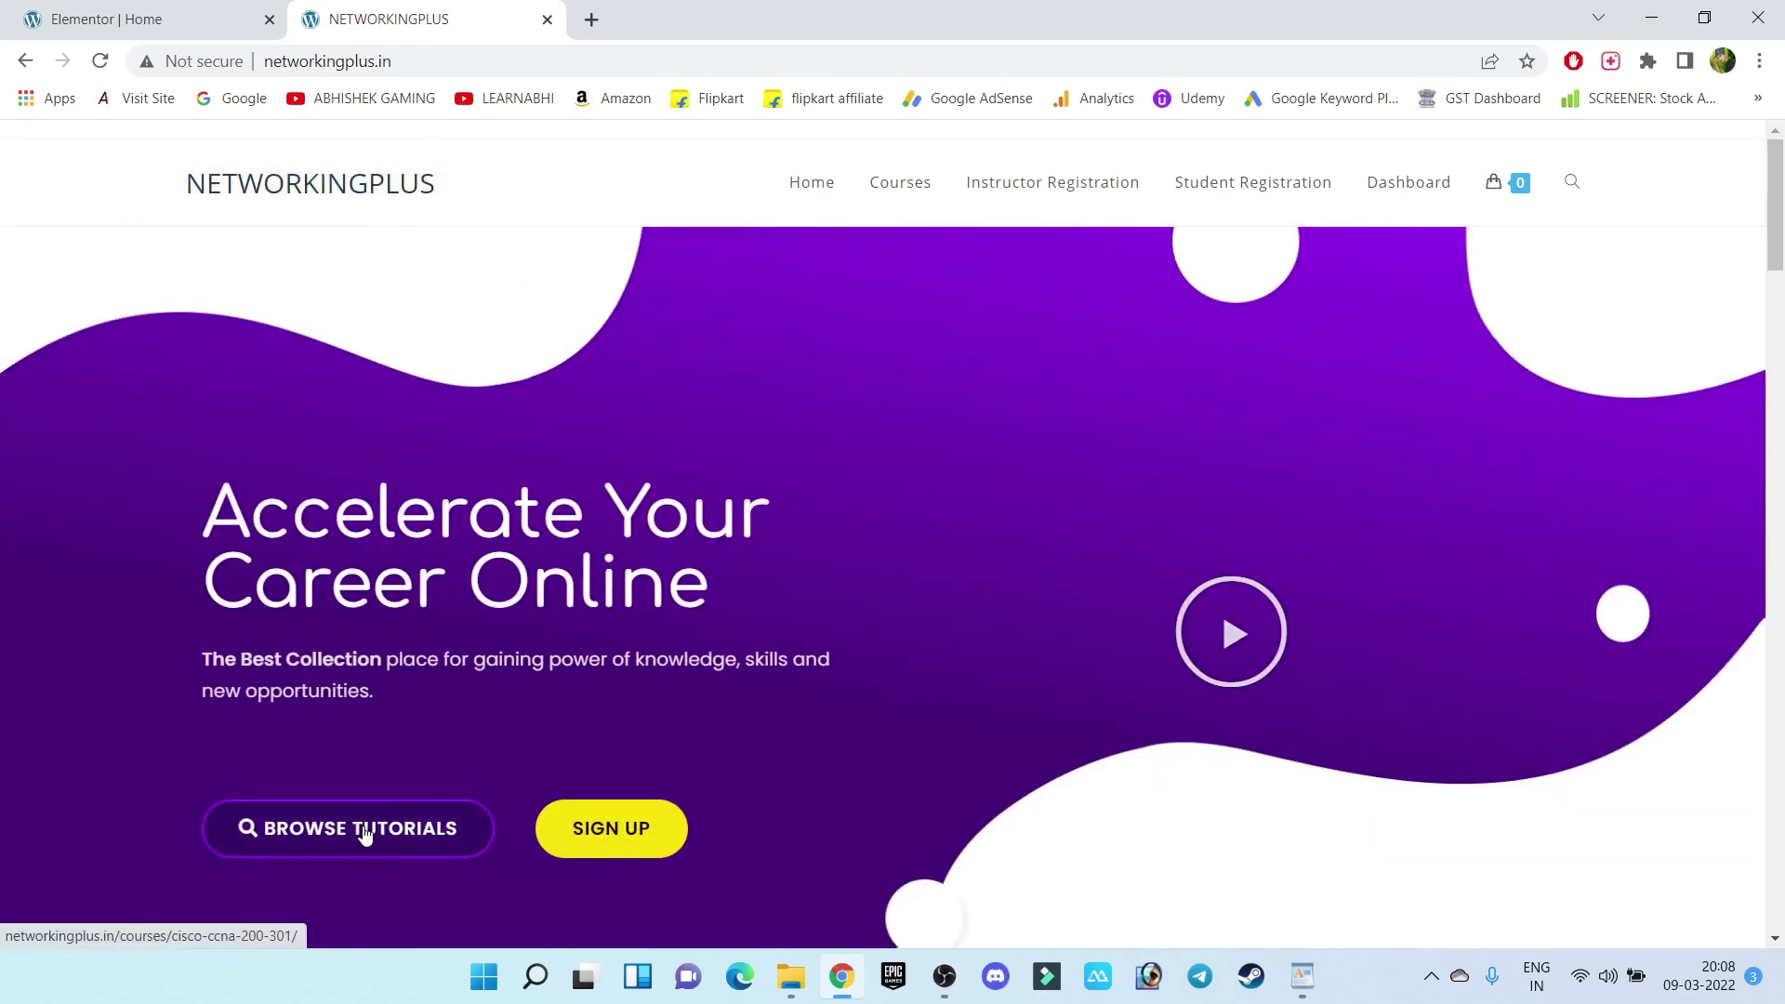
{"action": "left_click", "coordinate": [365, 835]}
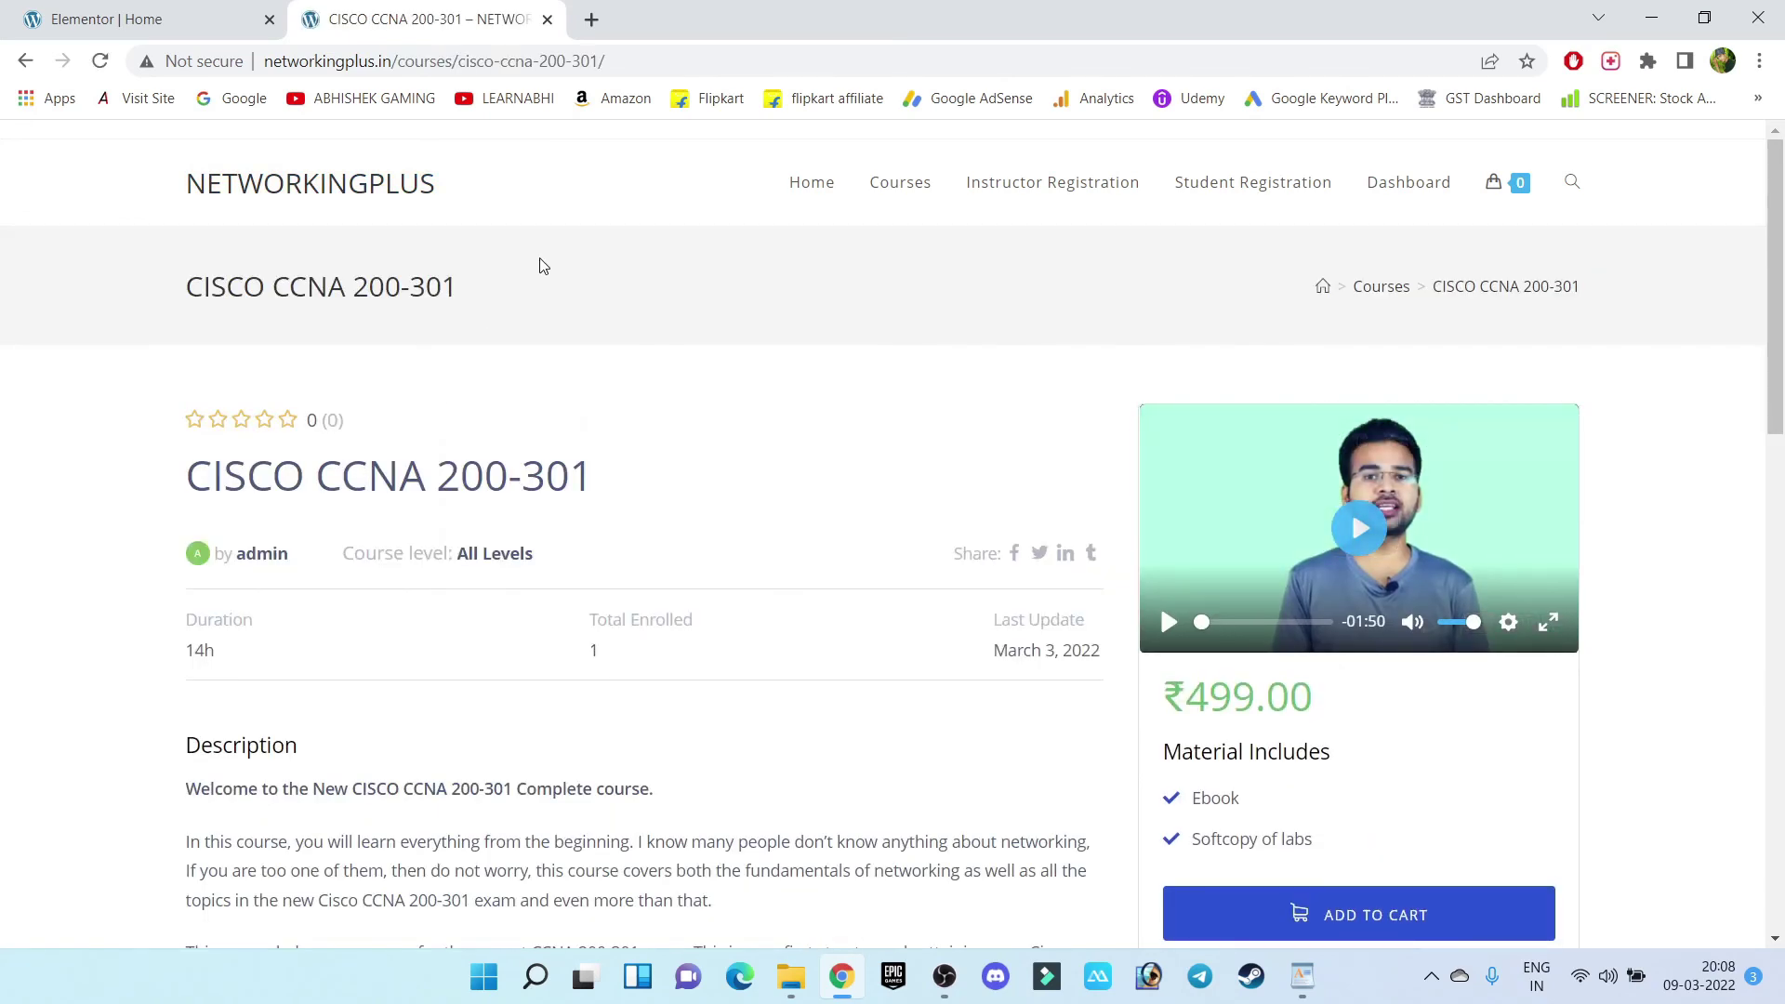
{"action": "left_click", "coordinate": [291, 191]}
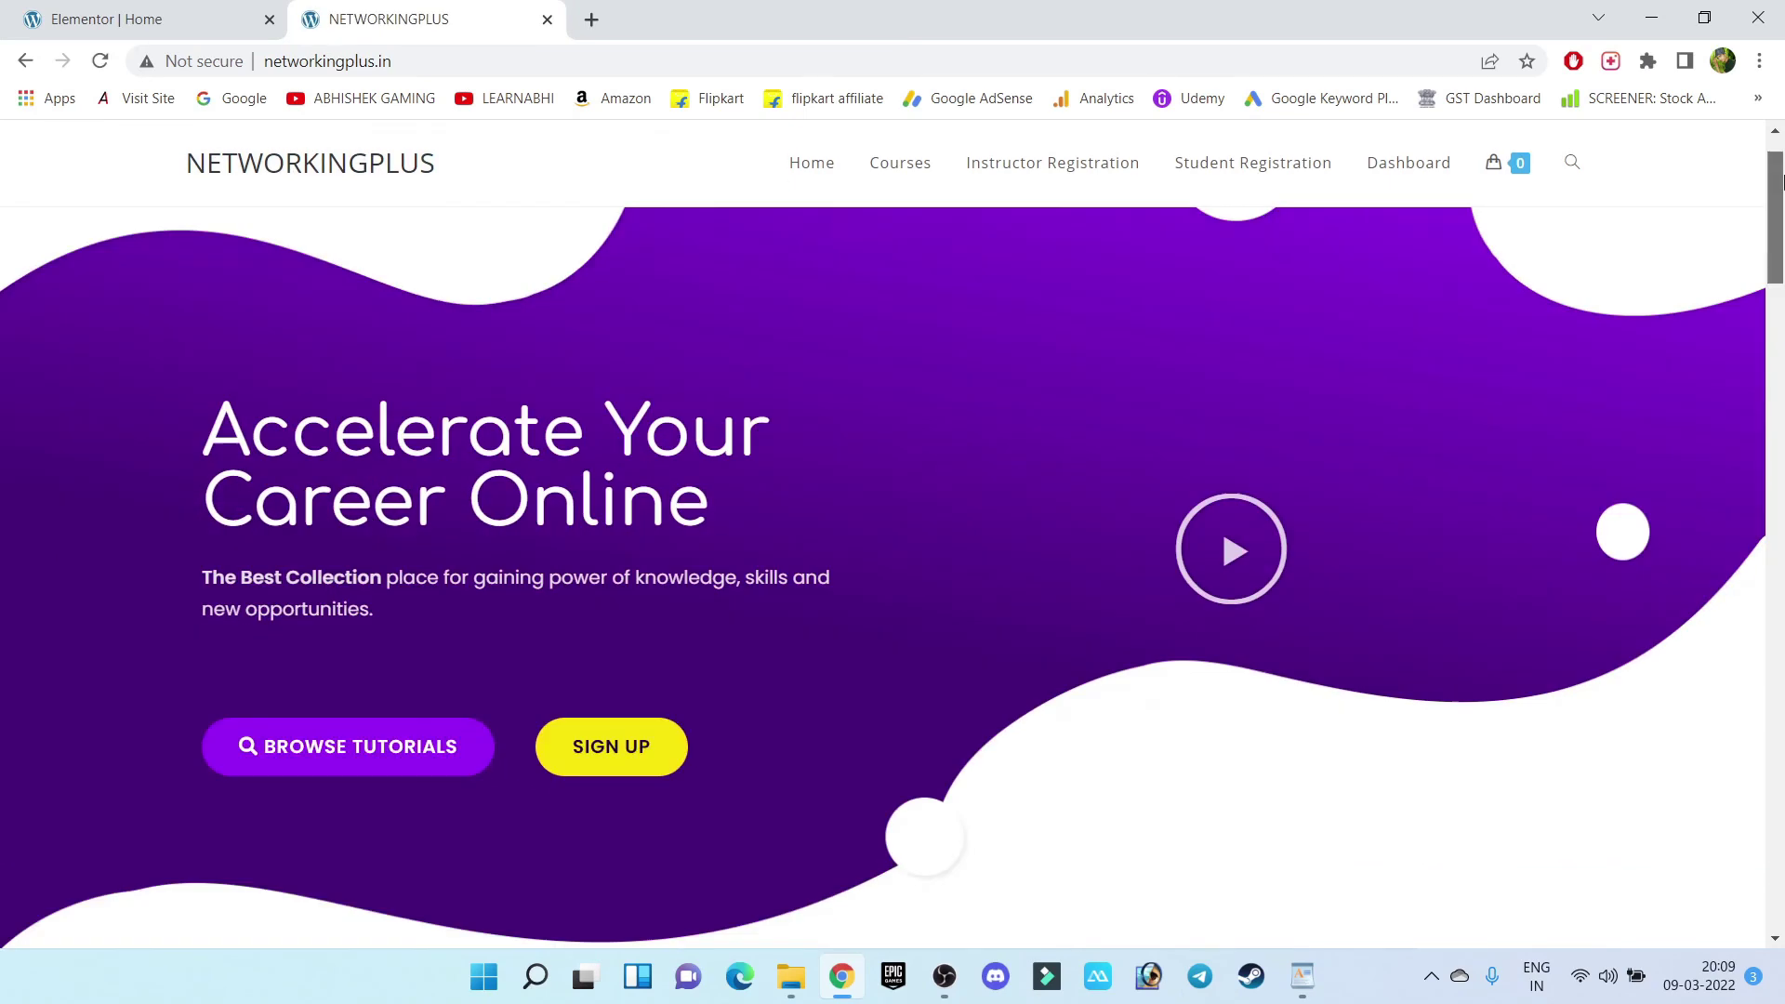
{"action": "left_click_drag", "start_coordinate": [1781, 146], "coordinate": [1781, 591]}
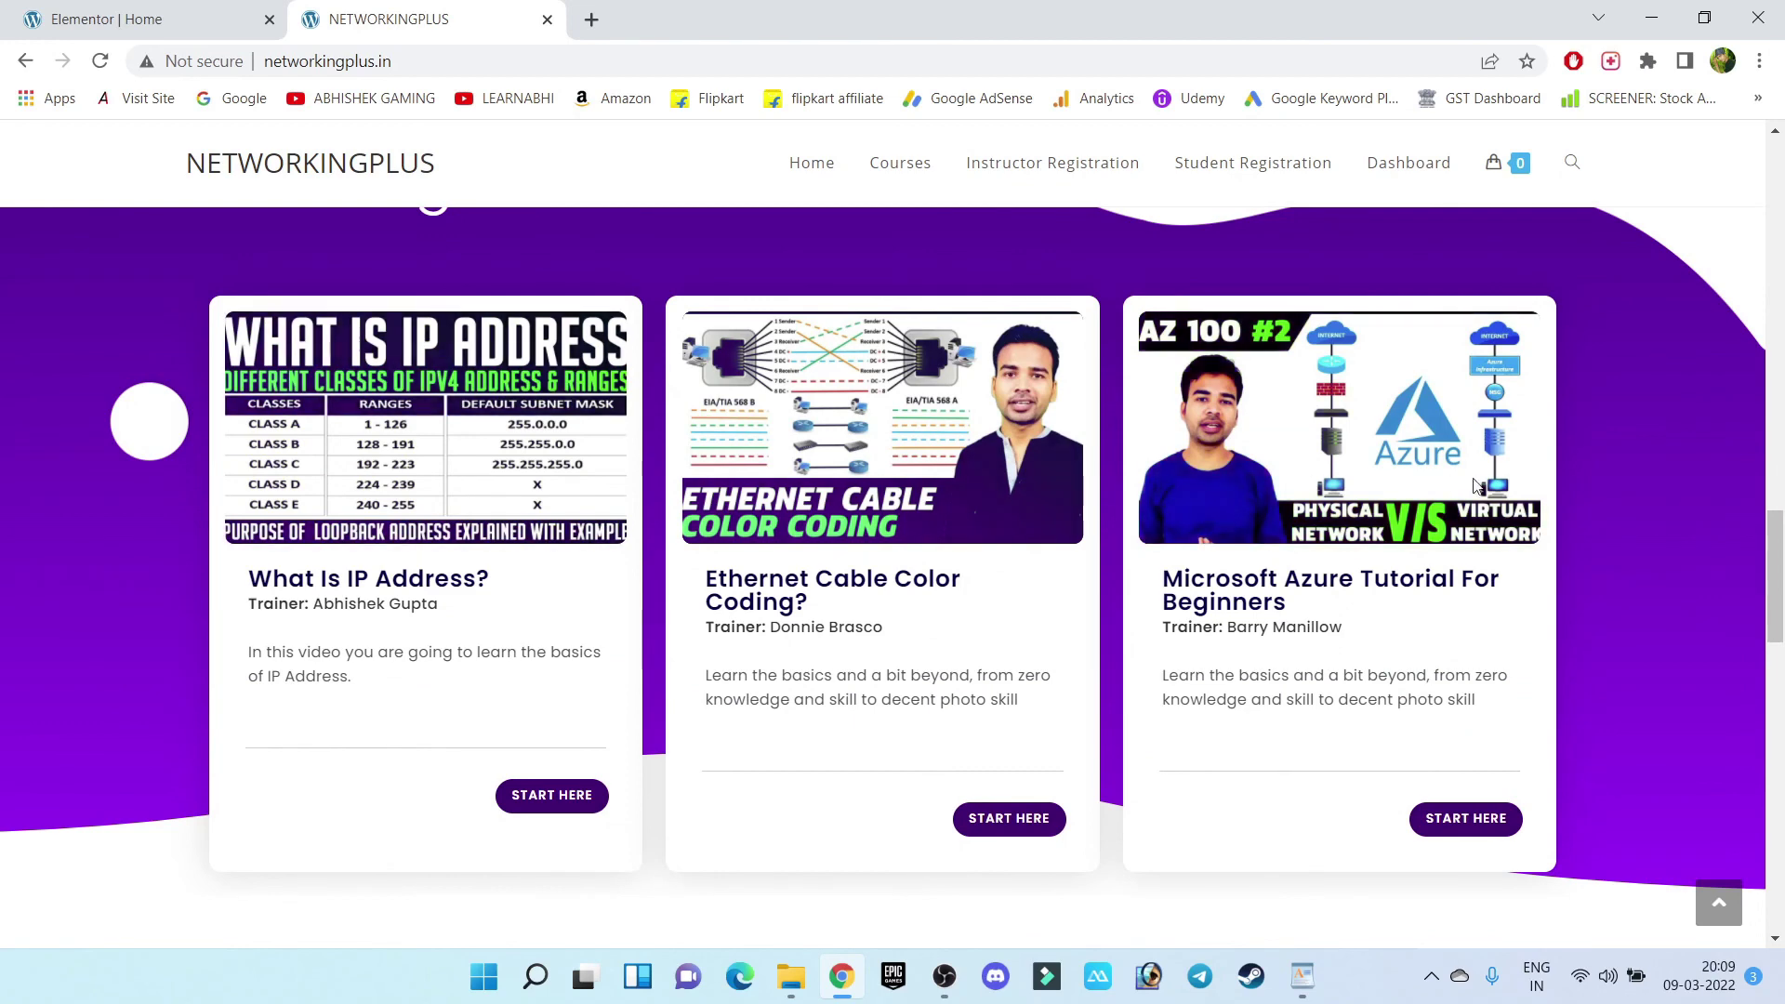
{"action": "left_click", "coordinate": [547, 797]}
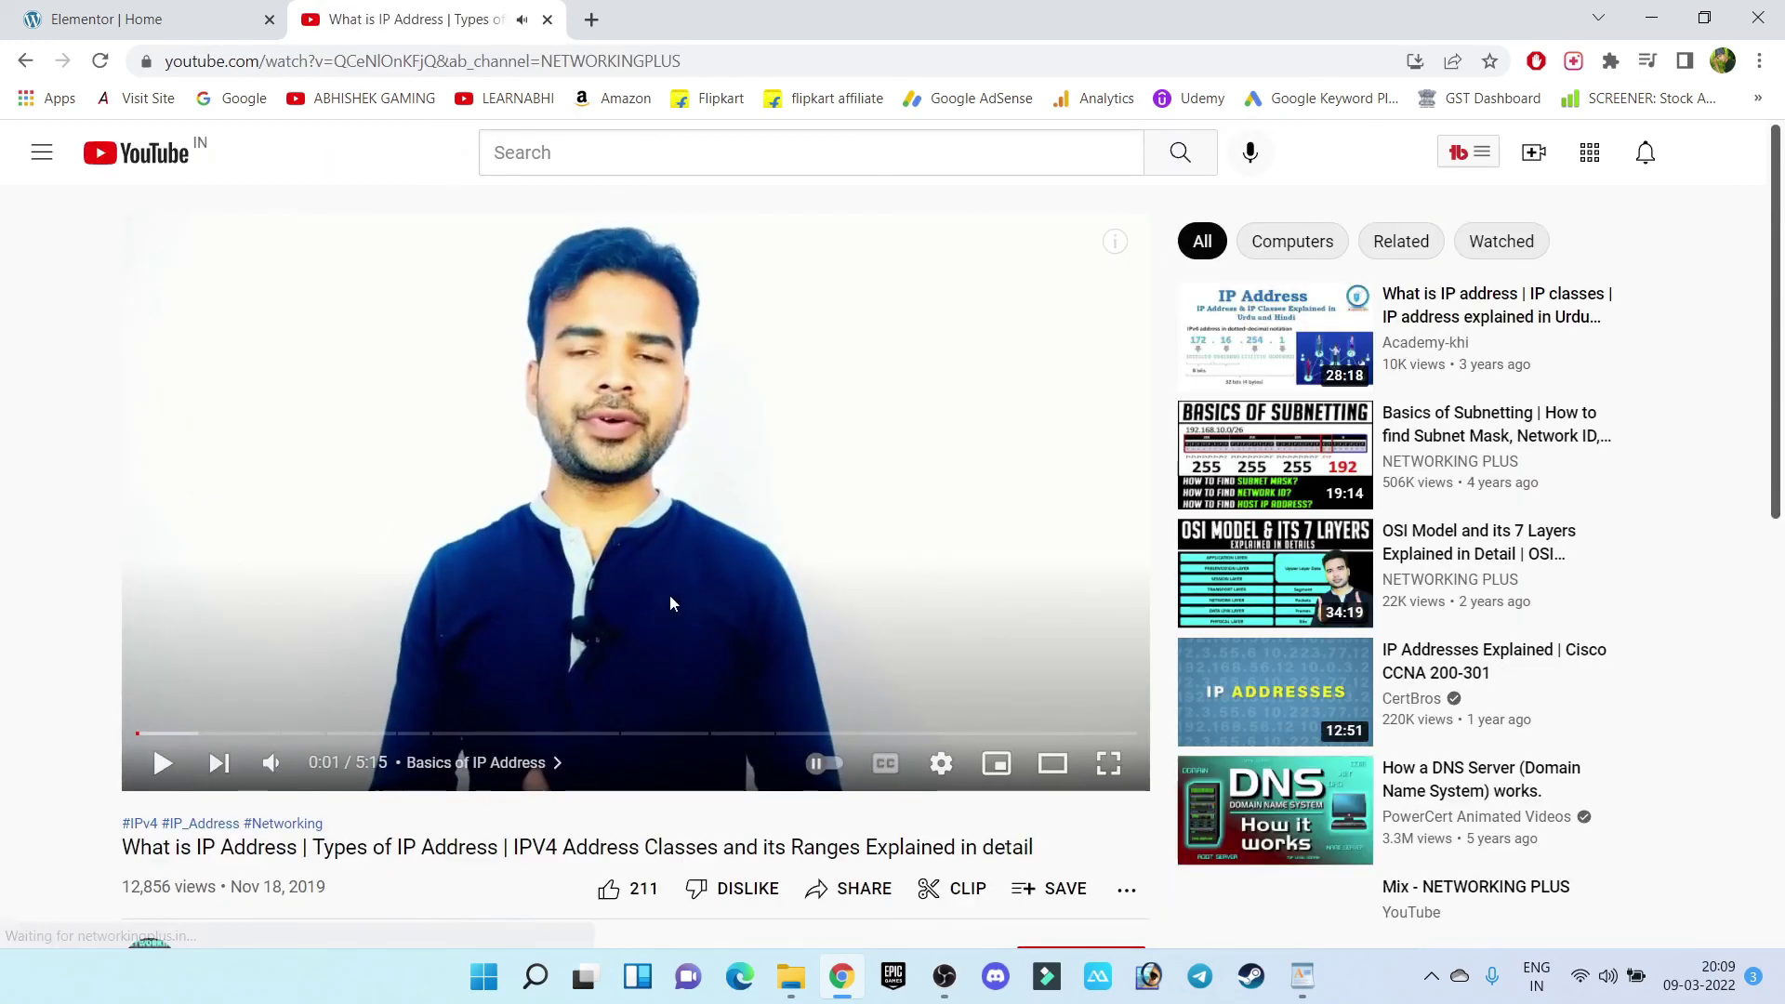
{"action": "left_click", "coordinate": [549, 23]}
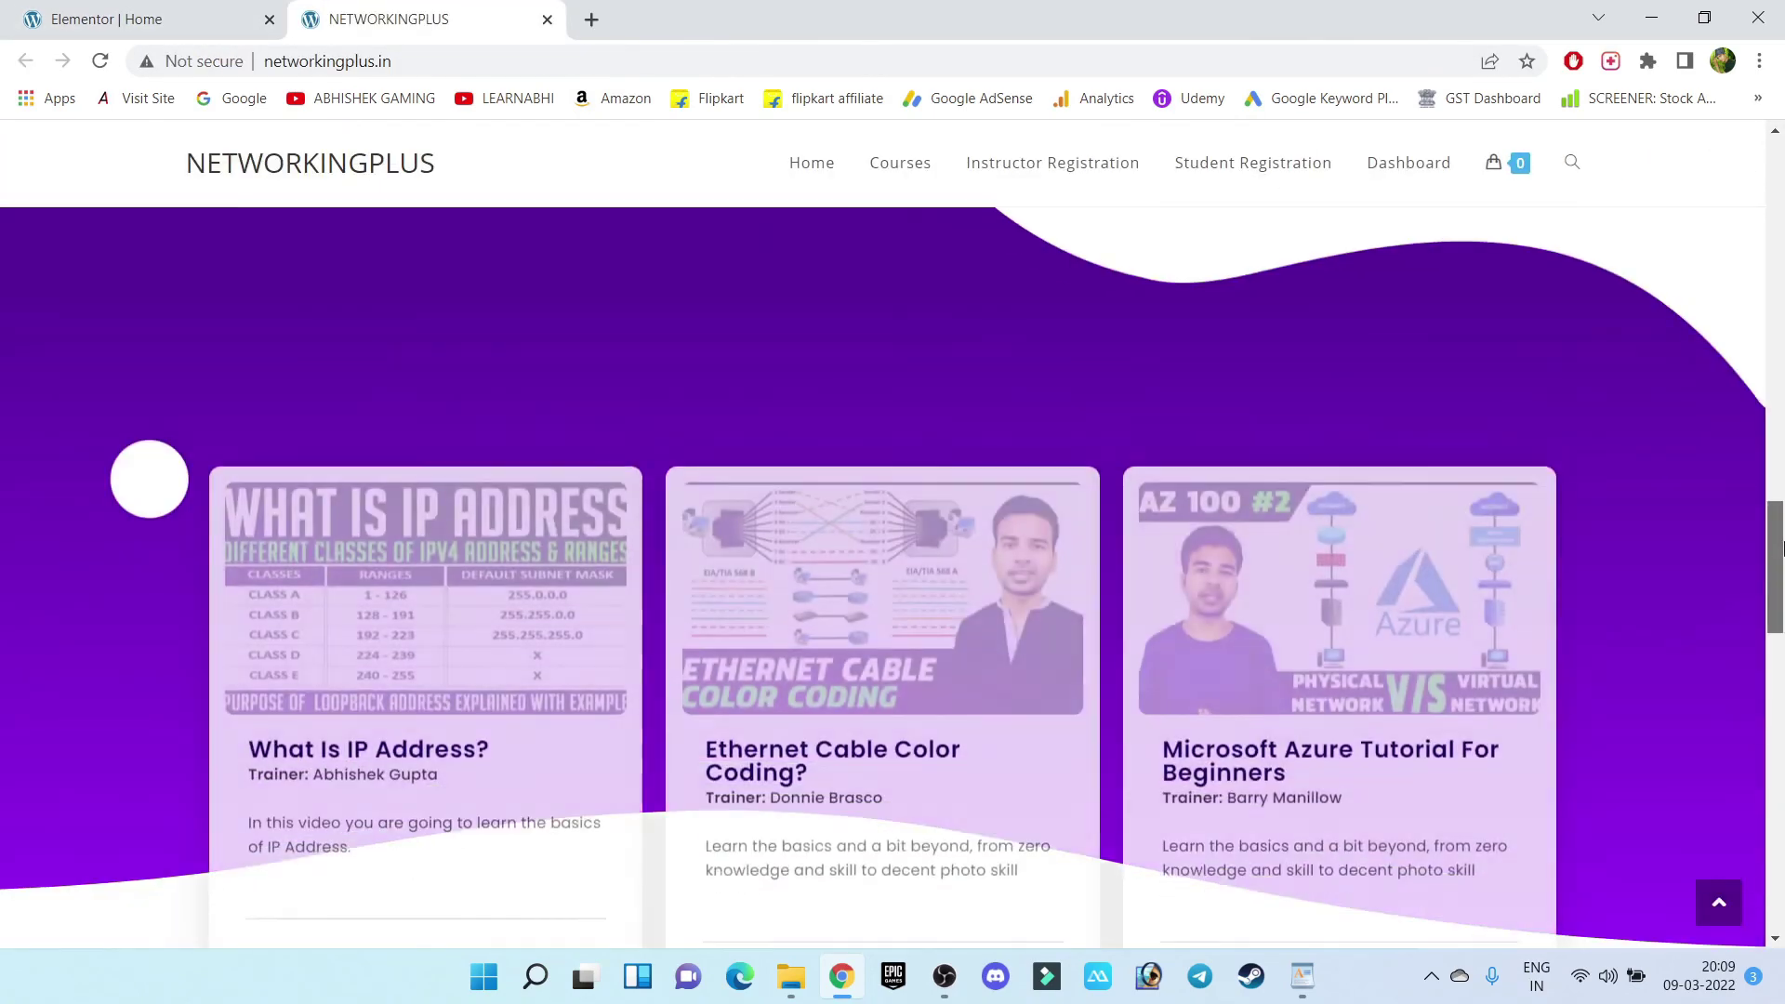
{"action": "left_click_drag", "start_coordinate": [1782, 549], "coordinate": [1782, 845]}
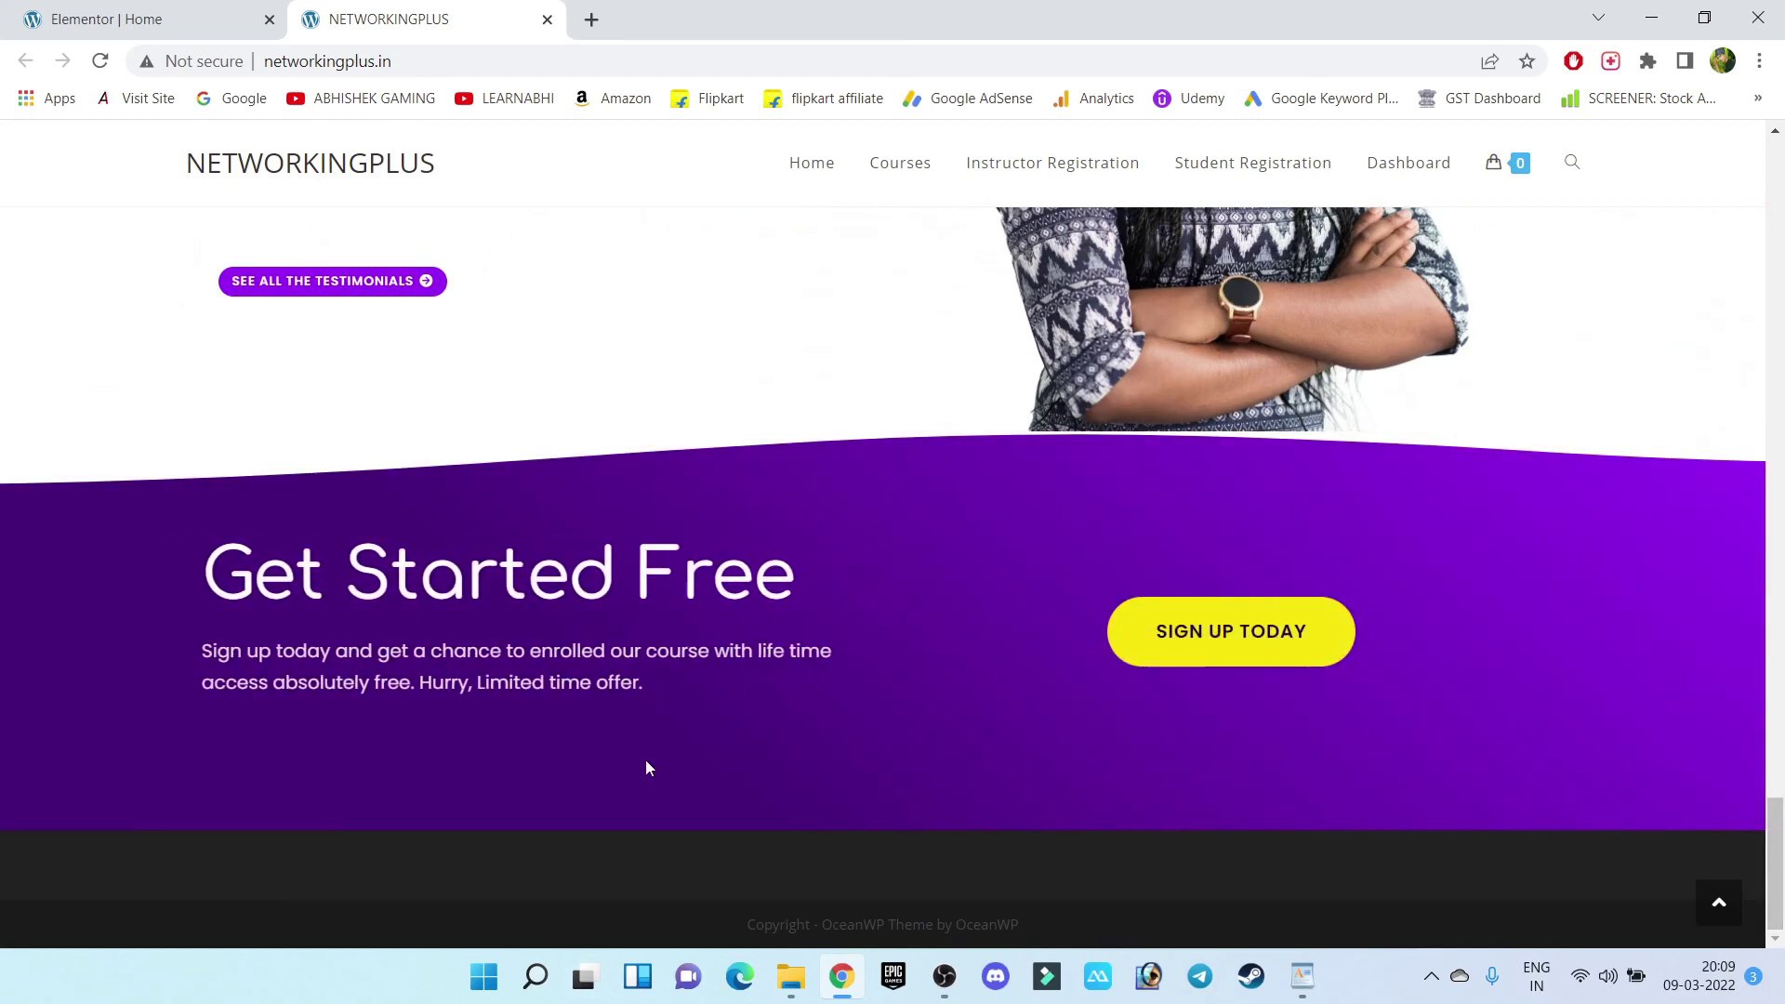
{"action": "left_click_drag", "start_coordinate": [648, 768], "coordinate": [200, 641]}
{"action": "left_click", "coordinate": [979, 740]}
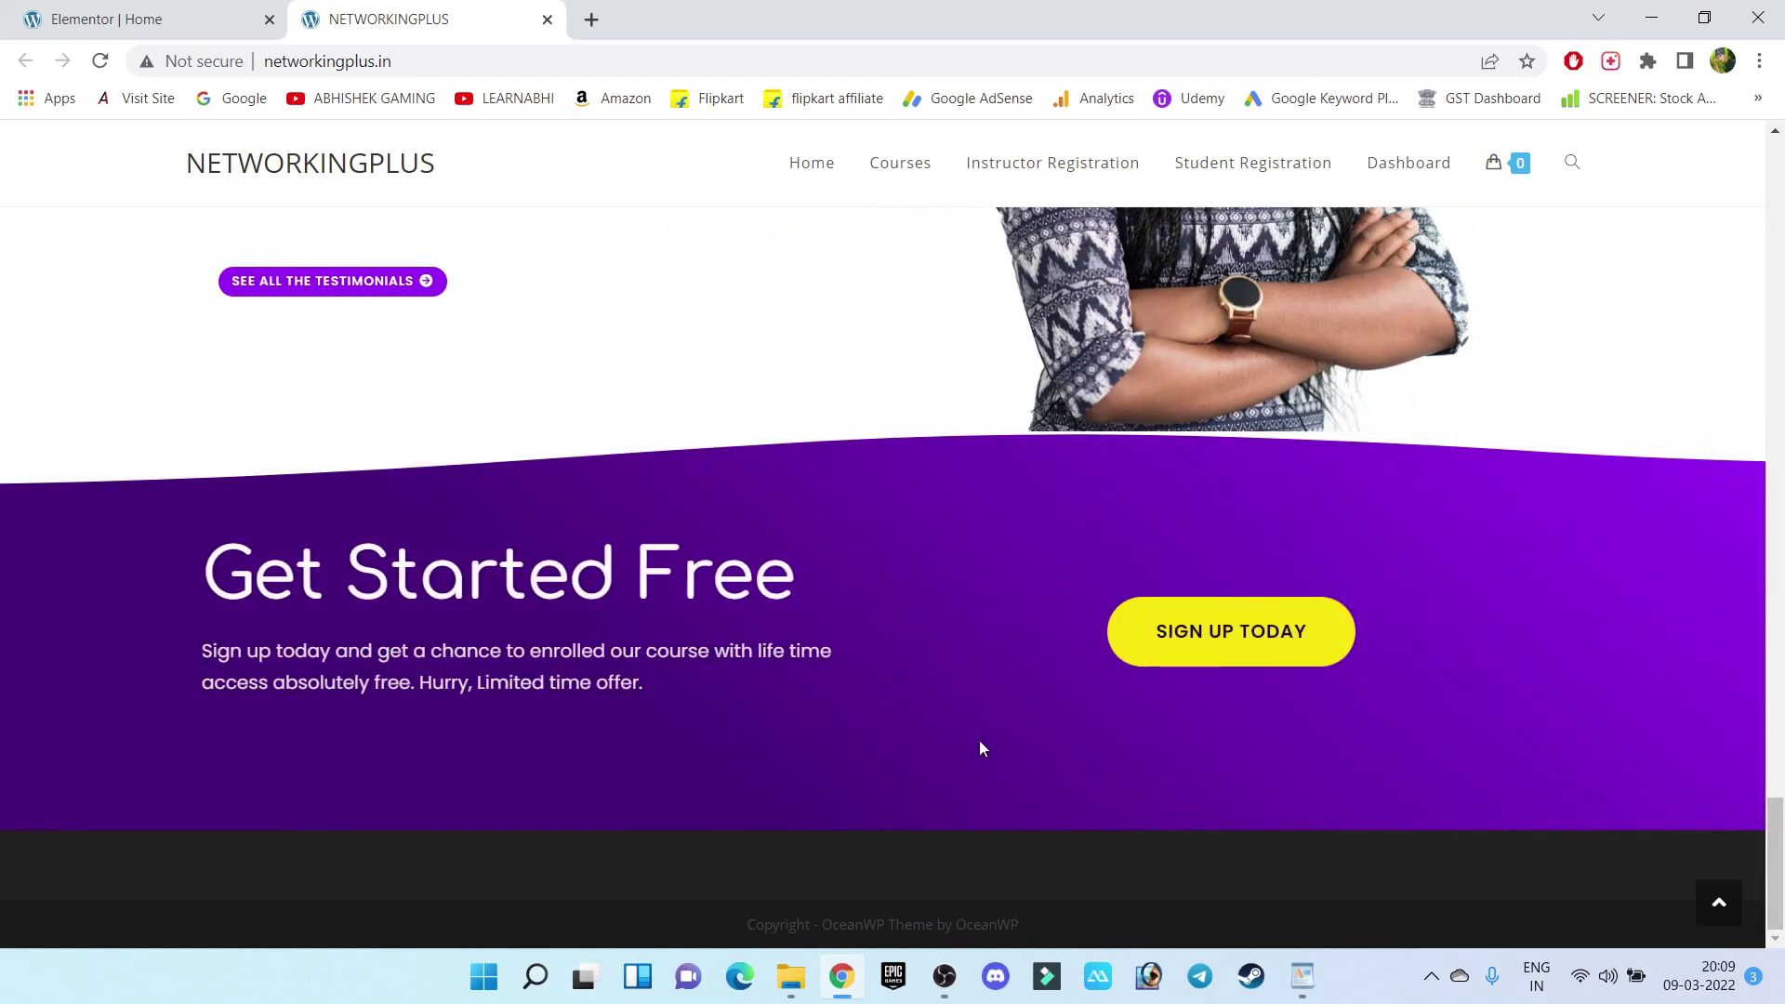
{"action": "left_click", "coordinate": [1191, 648]}
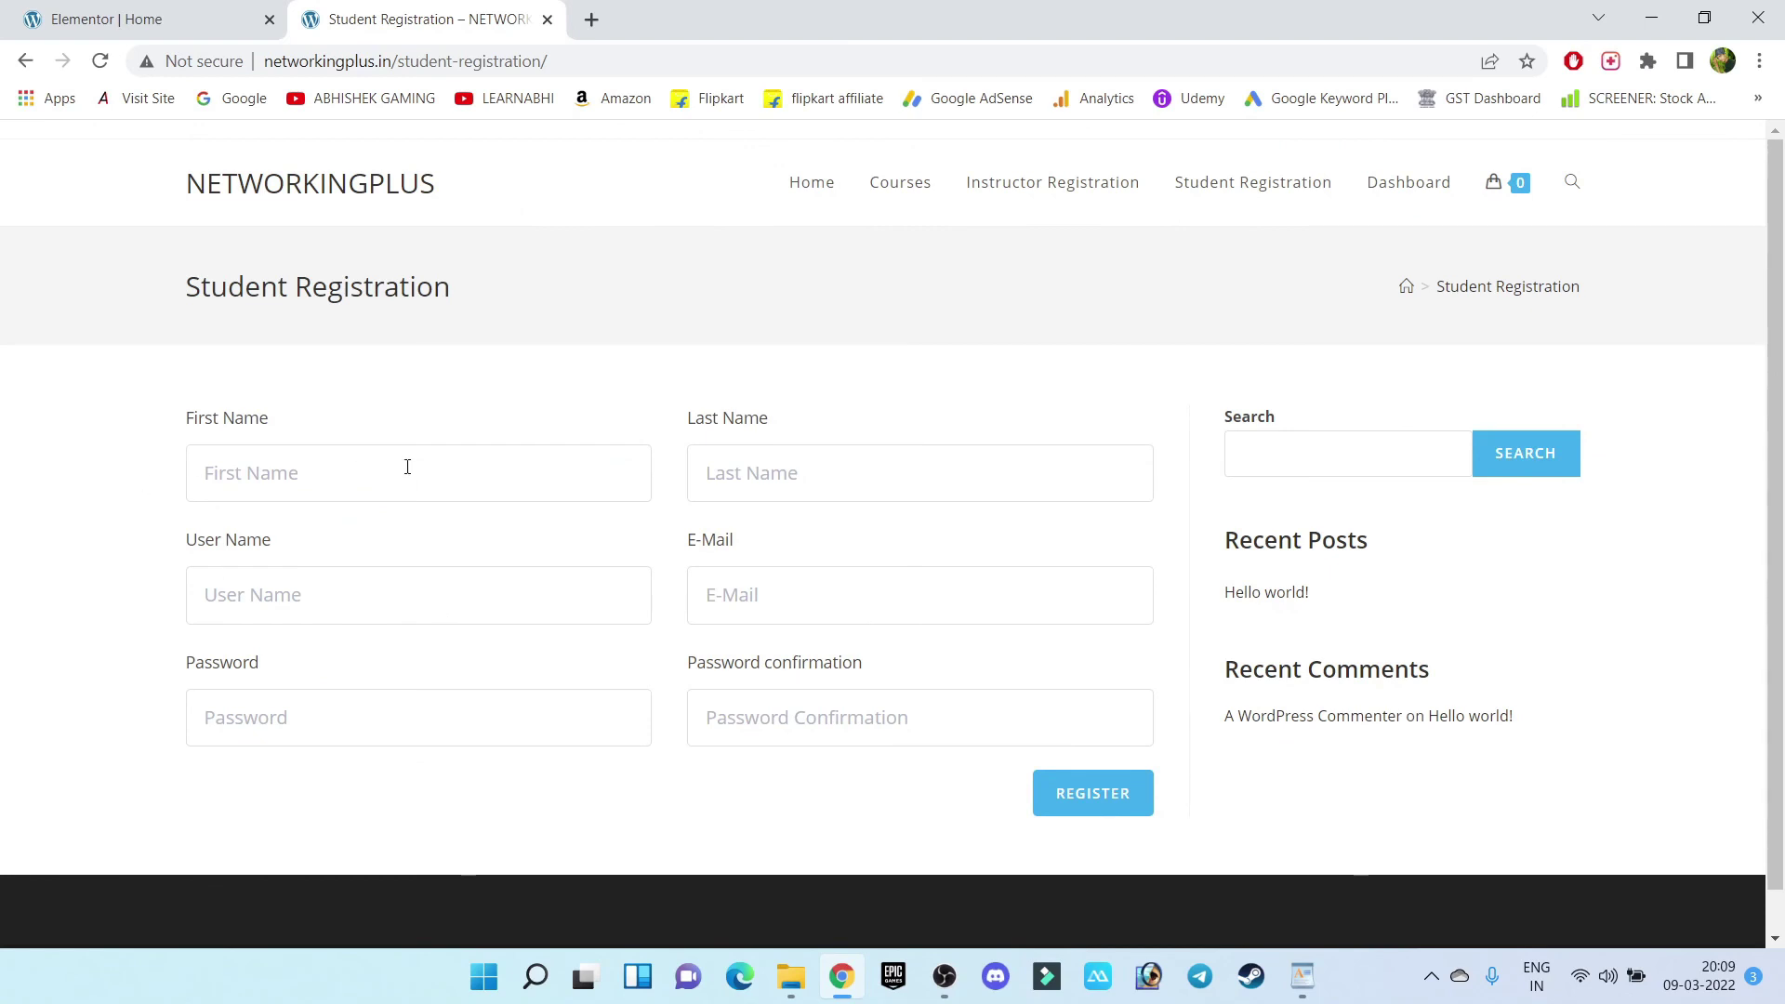
{"action": "left_click", "coordinate": [366, 190]}
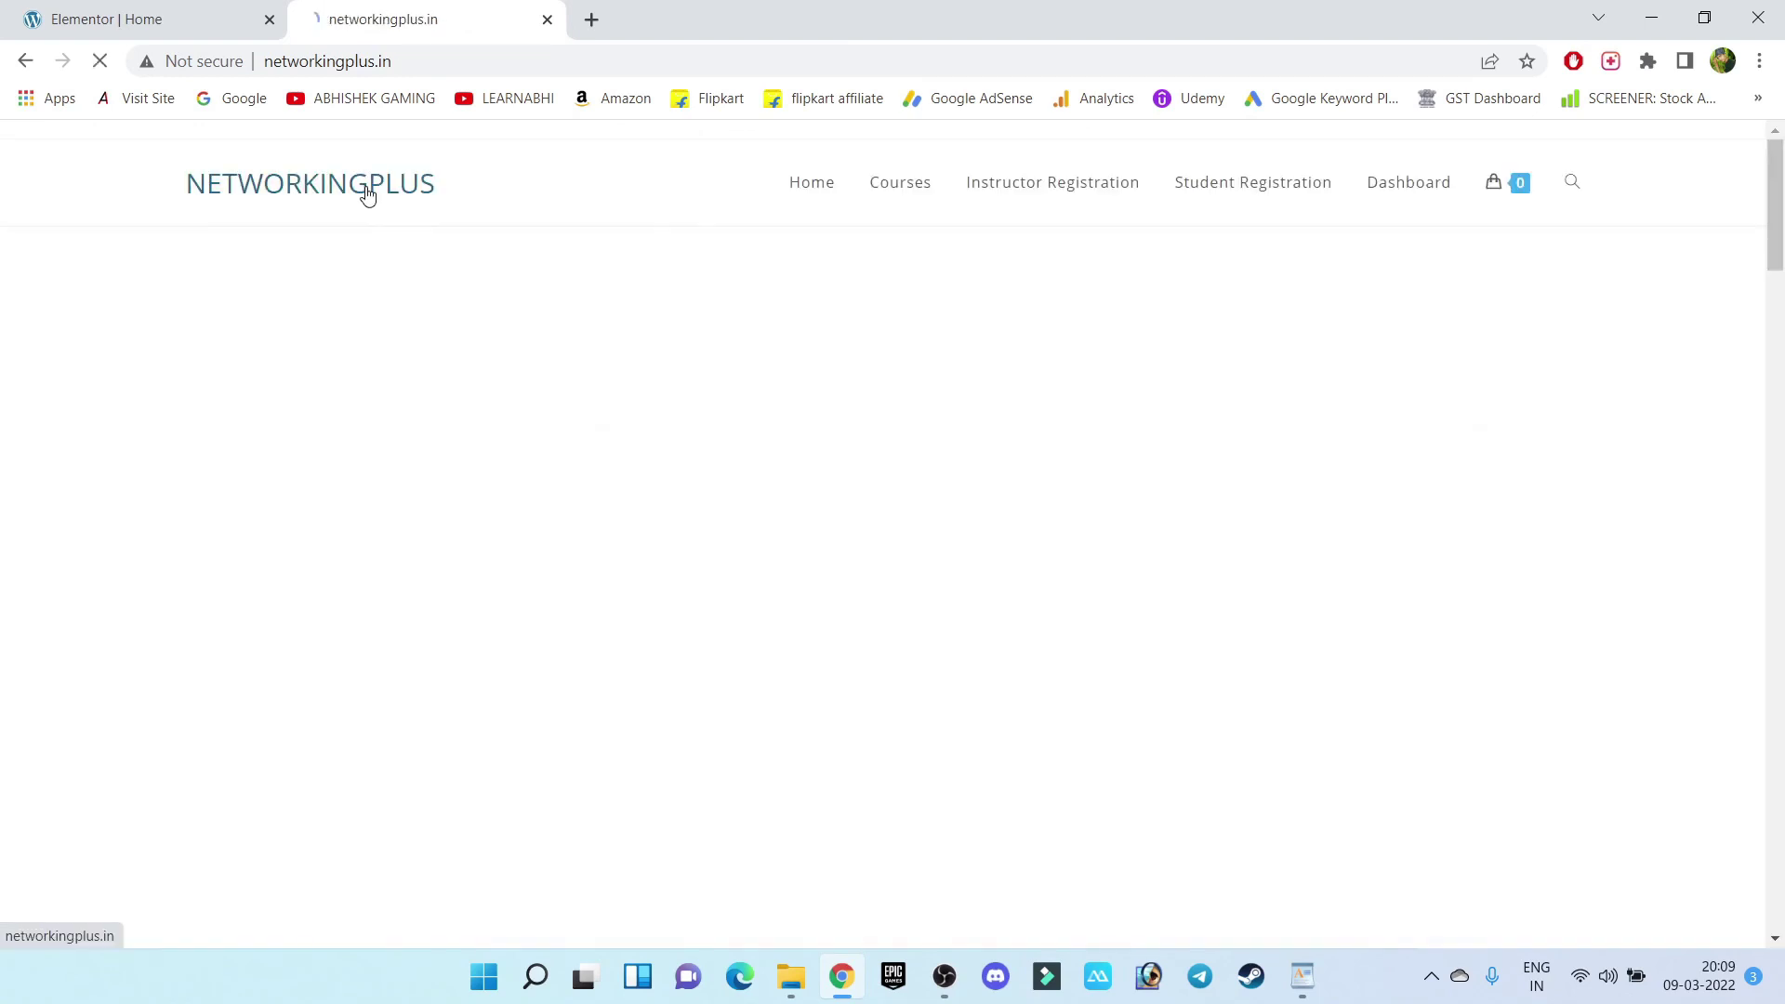